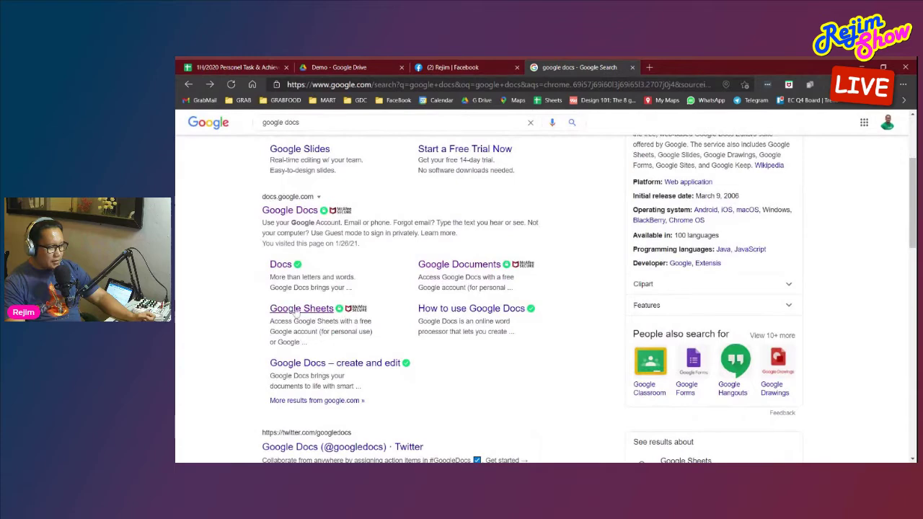
Return to the google docs search results and open the Google Docs for Business page to view its introduction
click(188, 85)
scroll(484, 209, up, 3)
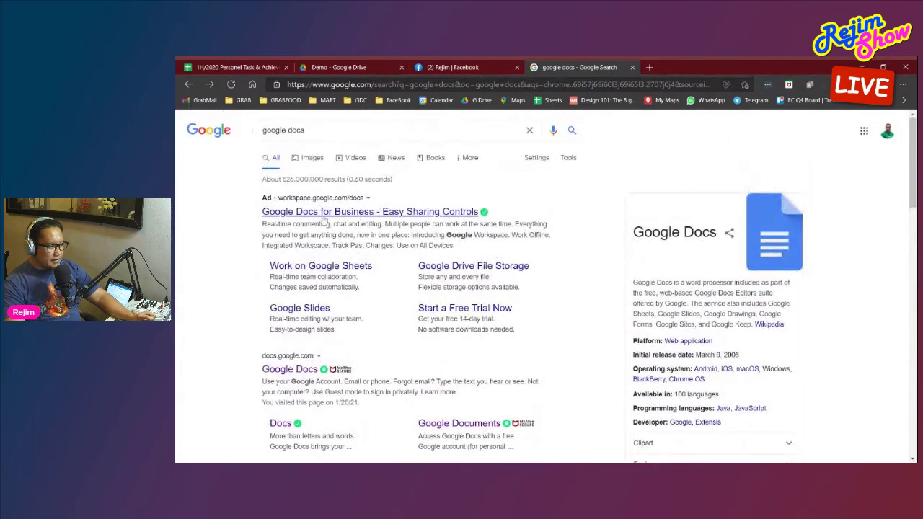
click(323, 214)
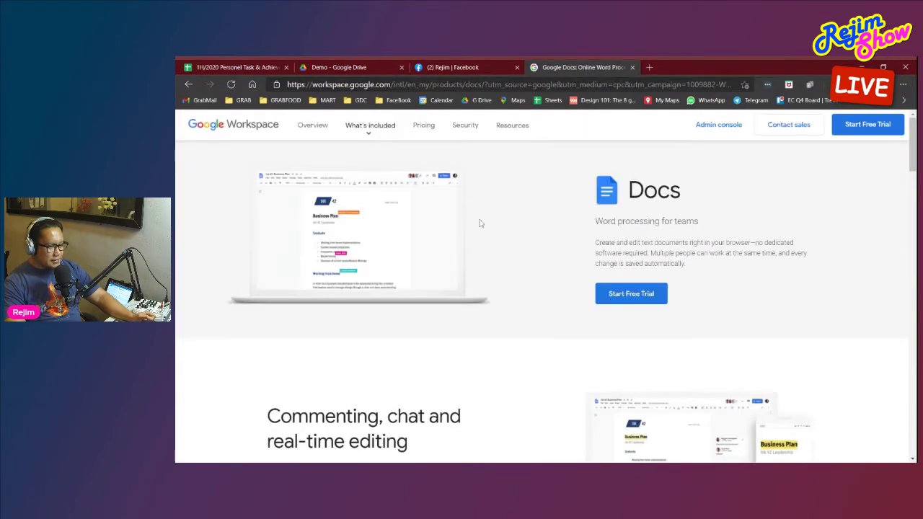
scroll(712, 210, down, 1)
scroll(707, 208, up, 1)
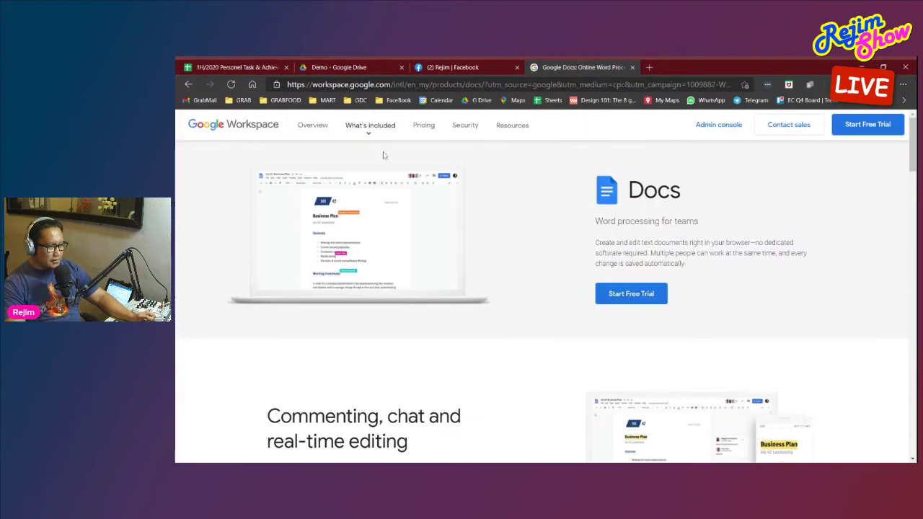
Open the Google Workspace overview page and skim its product features and questions section
click(314, 127)
scroll(597, 221, down, 5)
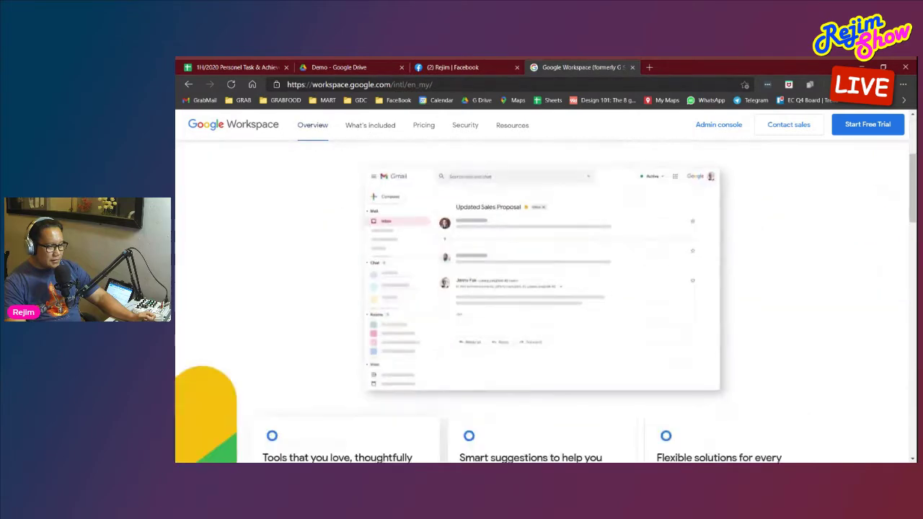
scroll(597, 221, down, 8)
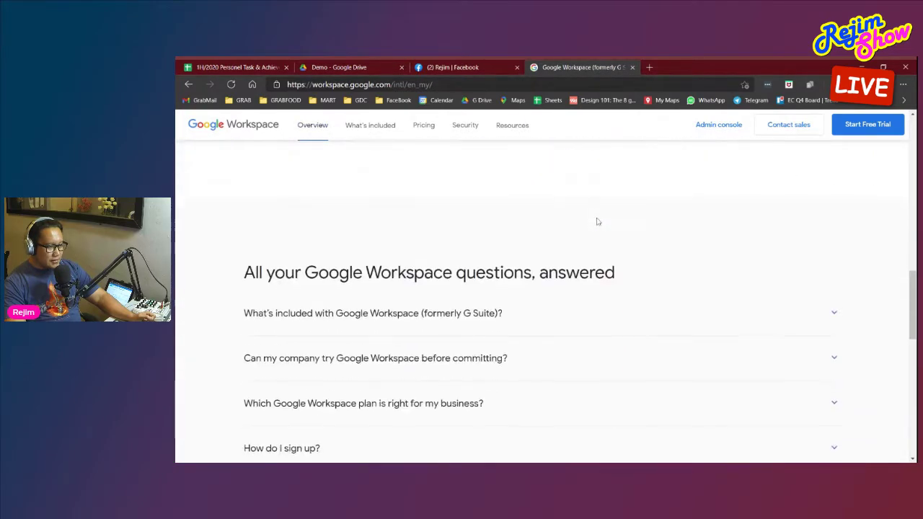
scroll(597, 222, up, 10)
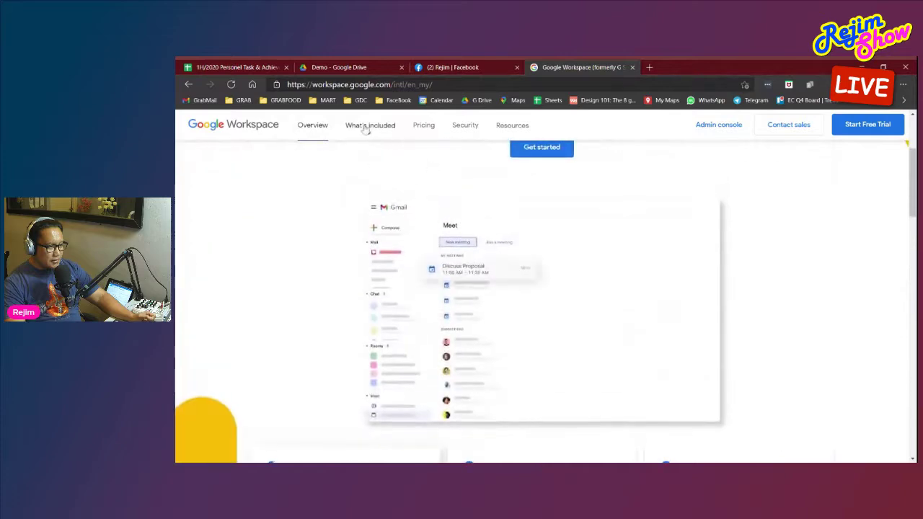
Open the Sheets product page from the included applications and read its introduction and collaboration section
click(368, 126)
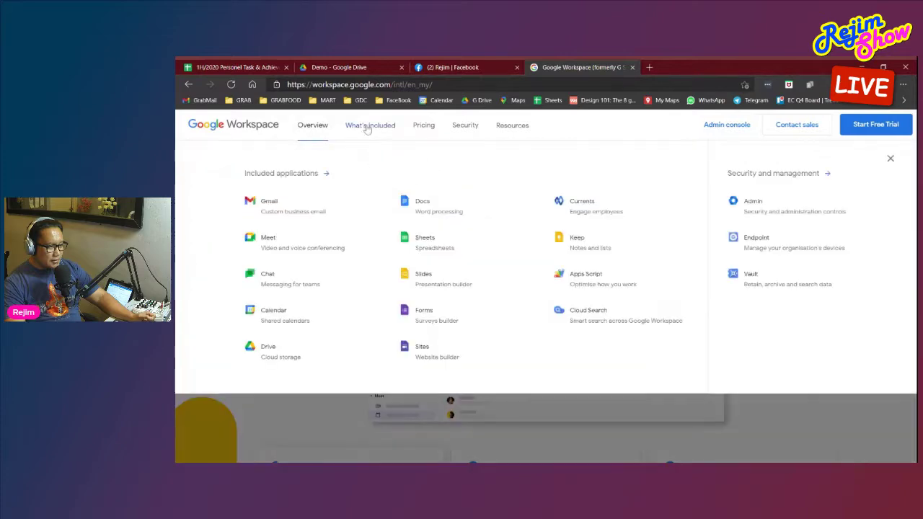
click(432, 242)
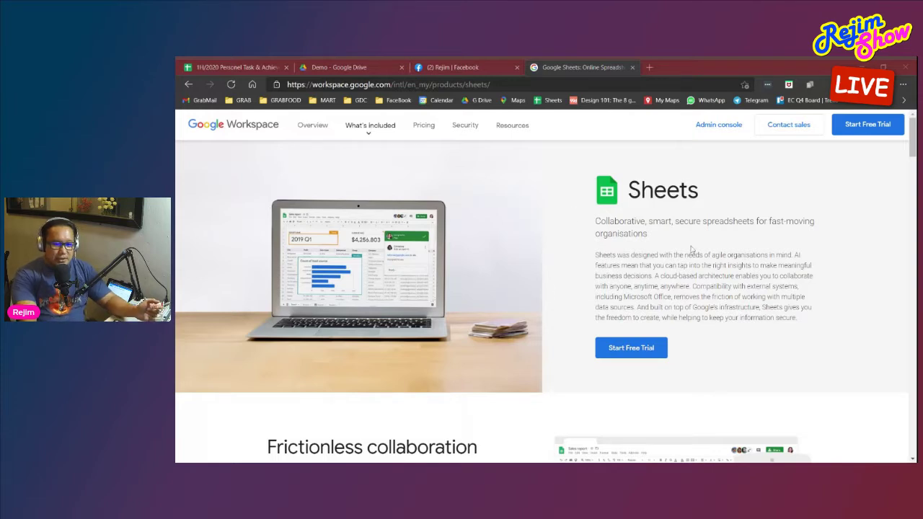
scroll(699, 246, down, 1)
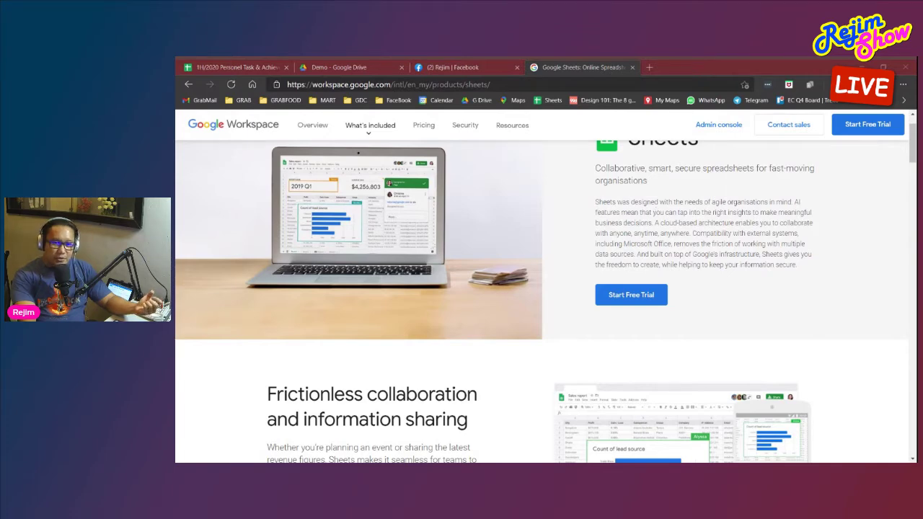
scroll(689, 211, down, 1)
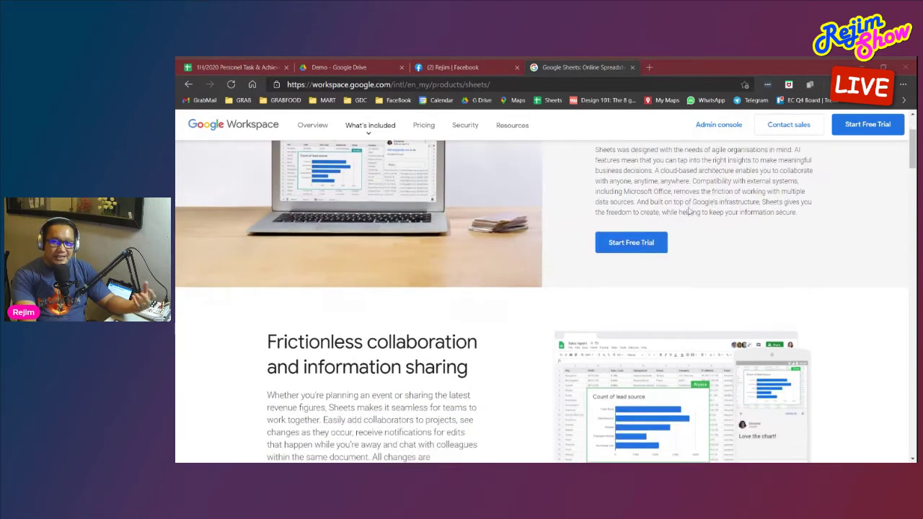
scroll(689, 211, up, 1)
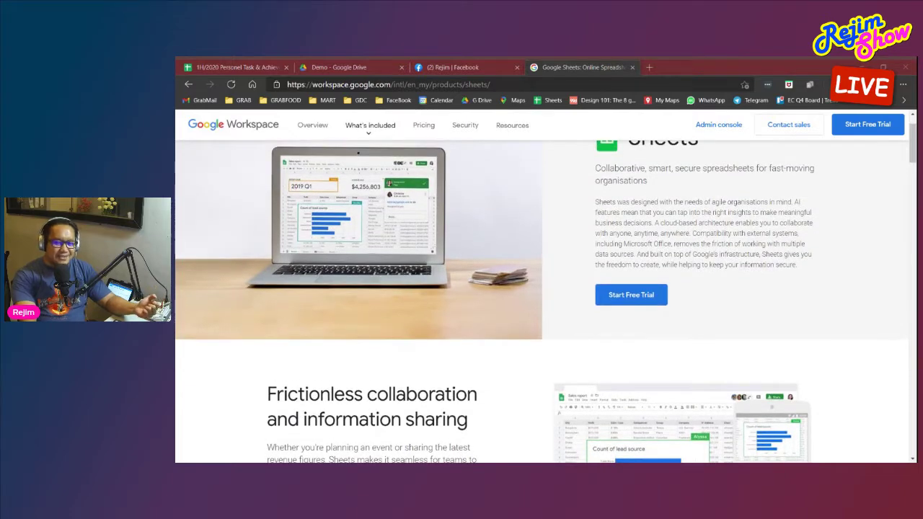
scroll(689, 219, down, 2)
scroll(689, 220, down, 1)
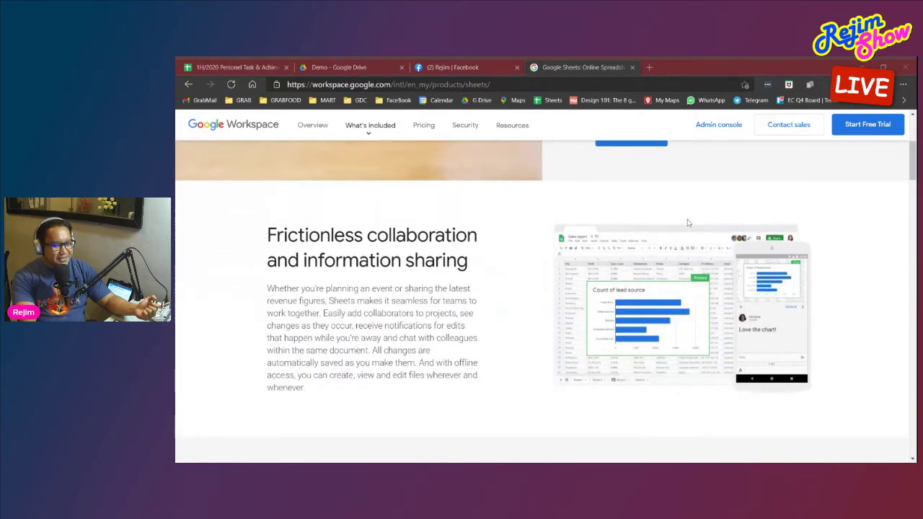
scroll(505, 302, down, 1)
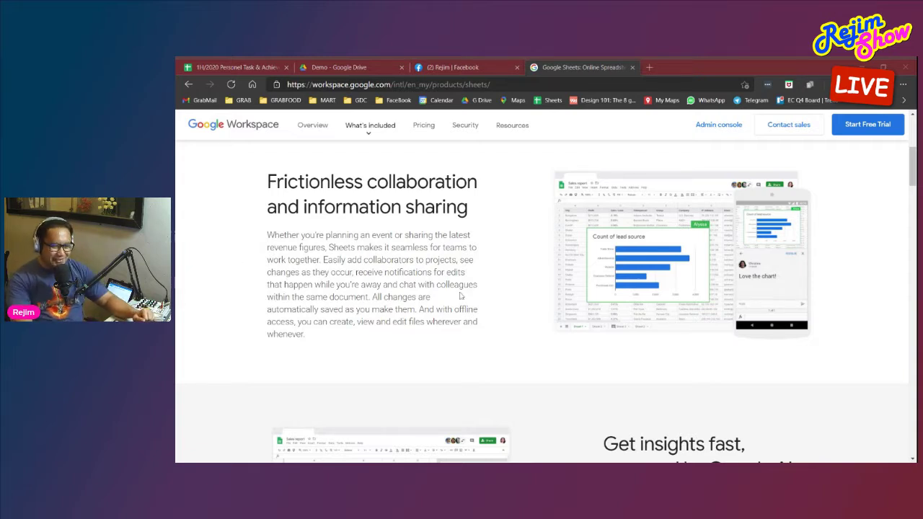
Read the Sheets page sections on Google AI insights, working across Sheets and Excel, and enterprise-grade security
scroll(462, 292, down, 3)
scroll(469, 286, down, 1)
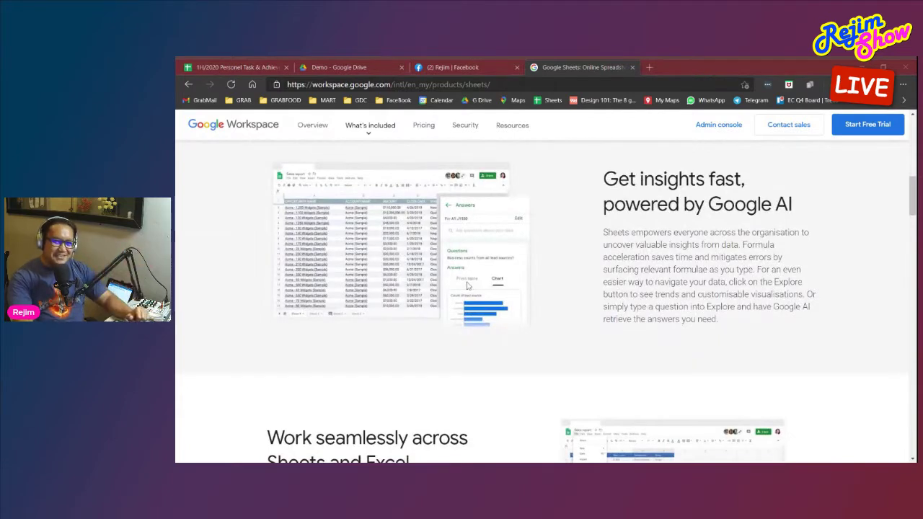
scroll(467, 286, down, 3)
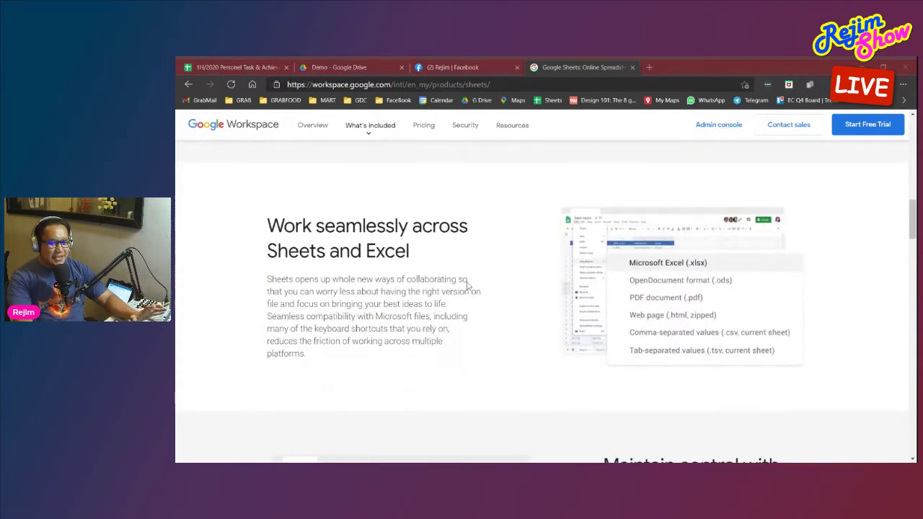
scroll(468, 286, down, 1)
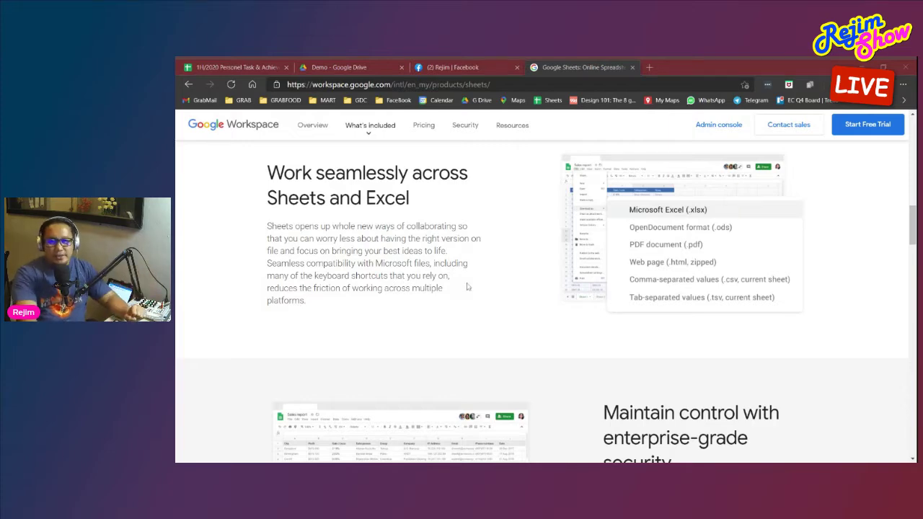
scroll(418, 286, down, 3)
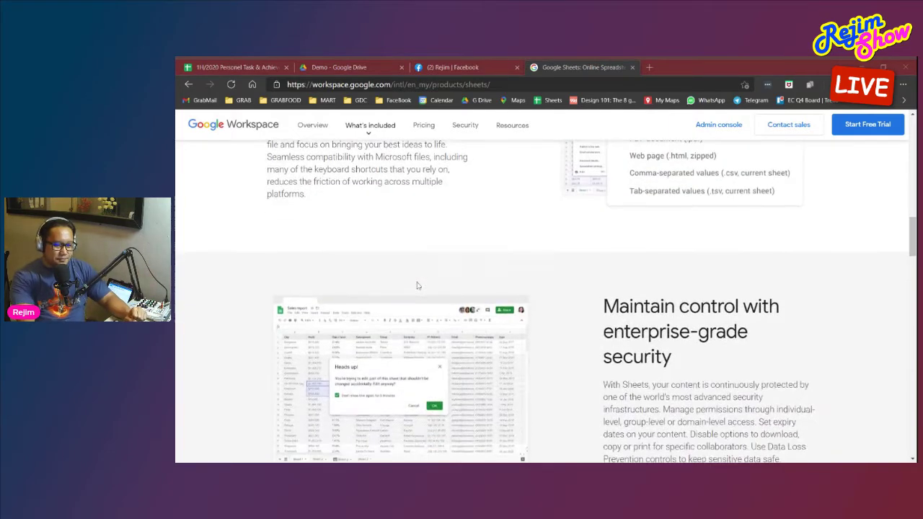
scroll(418, 281, up, 2)
scroll(418, 281, up, 2)
scroll(474, 238, down, 5)
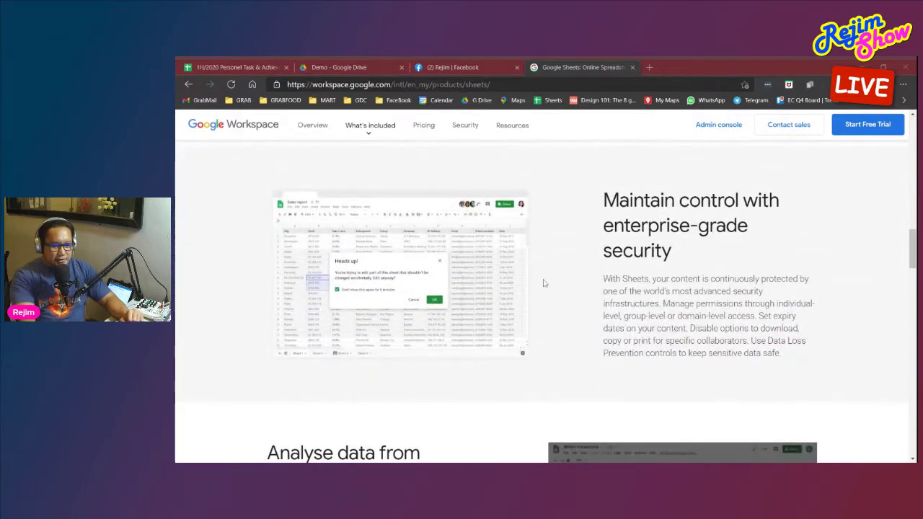
Skim the Sheets page sections on data analysis, custom solutions and add-ons, and return to the start of the page
scroll(542, 283, down, 5)
scroll(542, 283, down, 7)
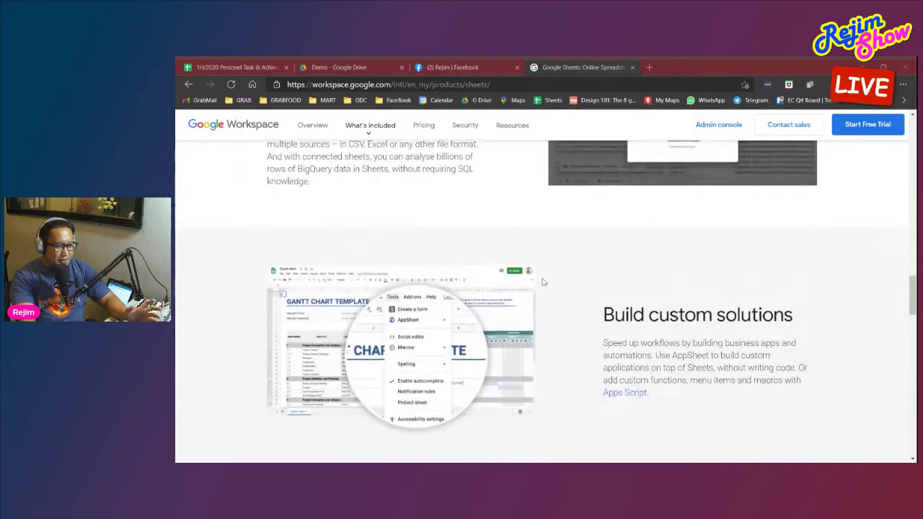
scroll(544, 282, down, 7)
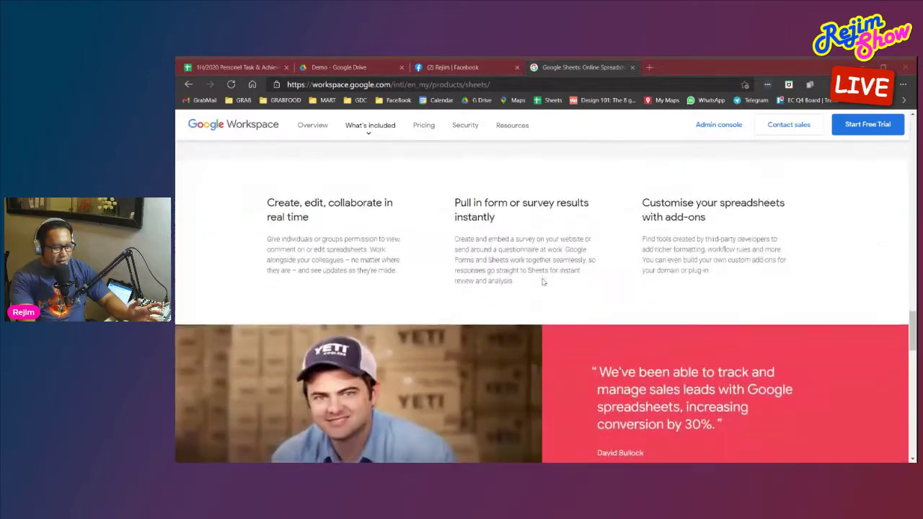
scroll(544, 284, up, 2)
scroll(543, 284, up, 20)
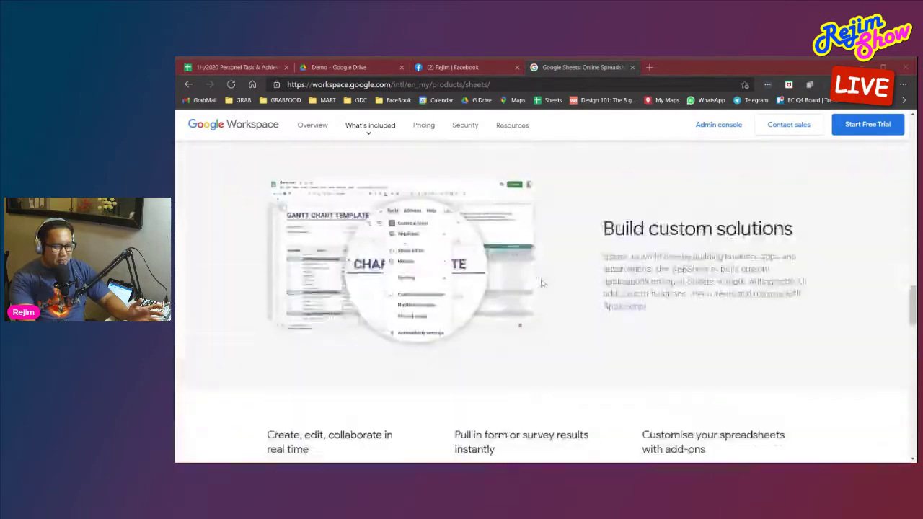
scroll(542, 282, up, 10)
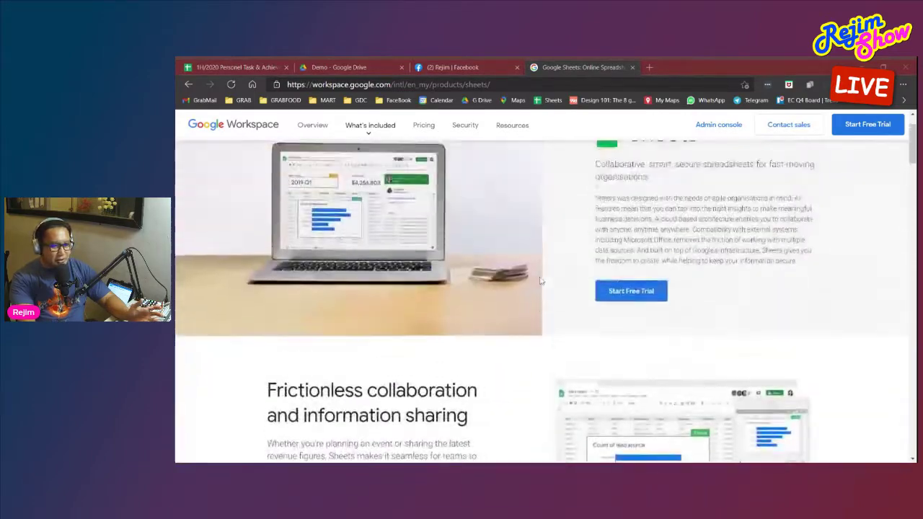
Return to the Google Workspace home page and minimize the browser window
click(210, 130)
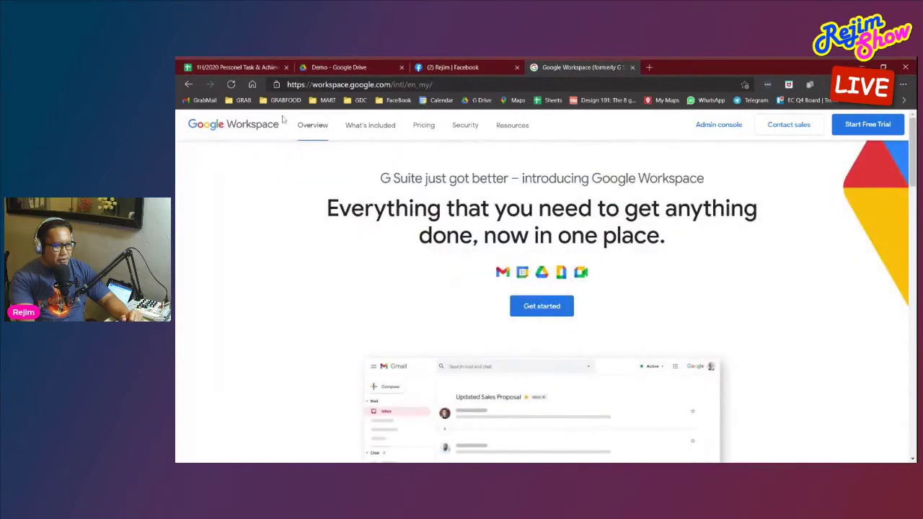
click(213, 129)
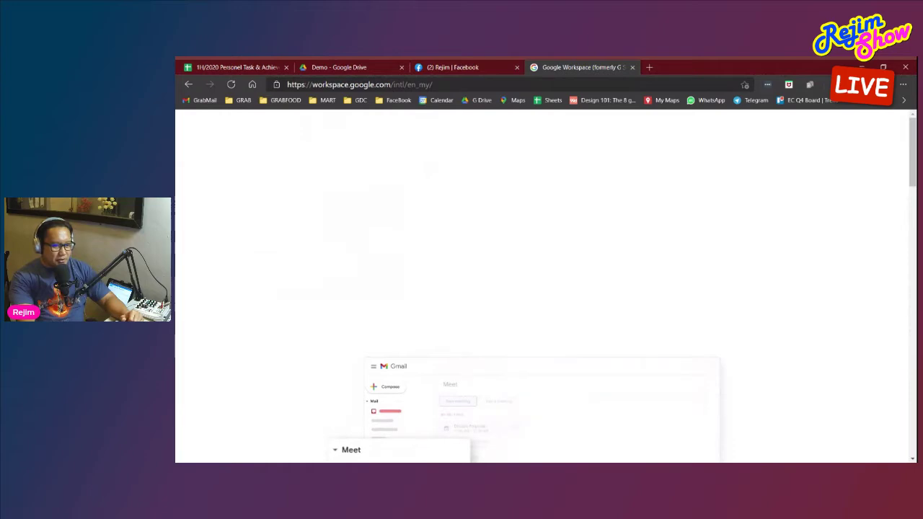
click(861, 67)
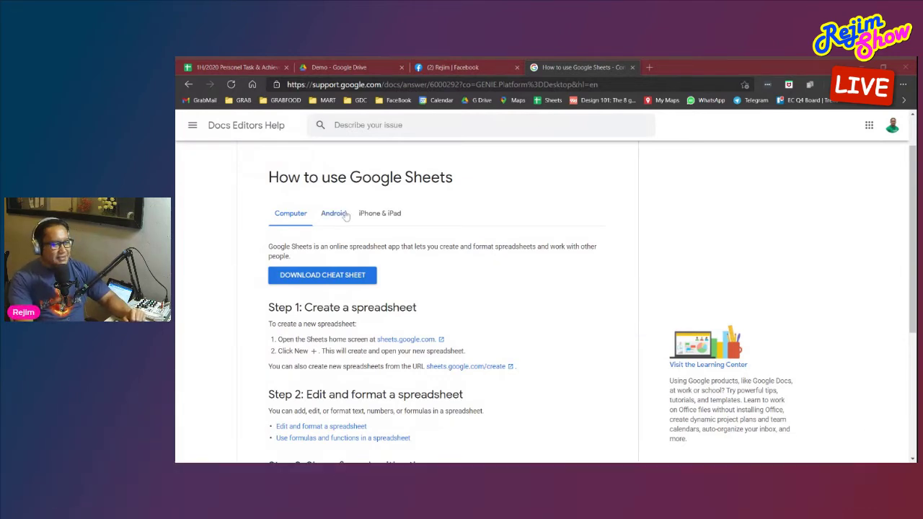
Switch to the Demo folder in Google Drive and close the Facebook and Google Sheets help pages
click(350, 67)
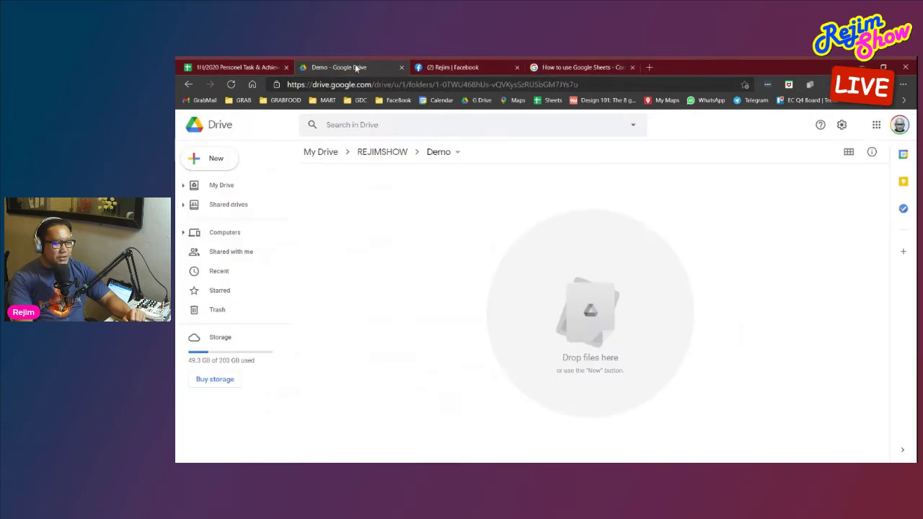
click(516, 68)
click(516, 67)
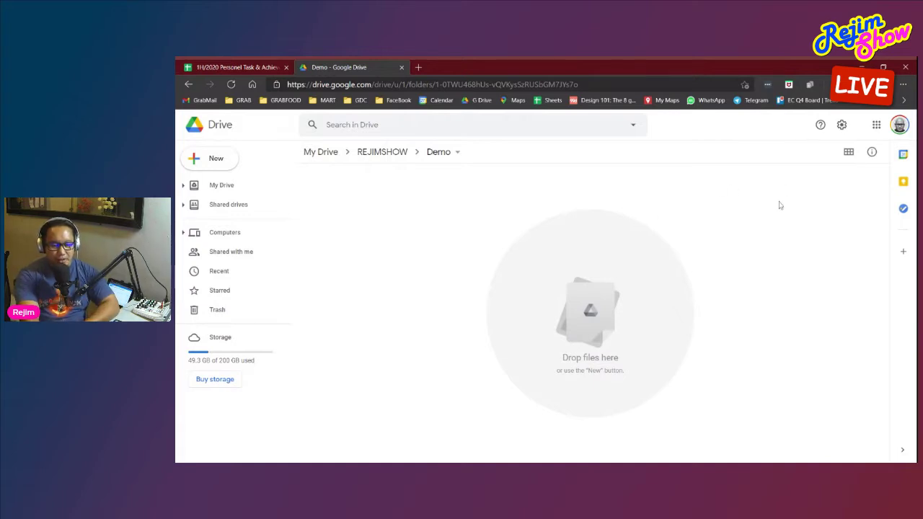
Look through the Google apps available from Drive, including Docs, Sheets and Drive, and close the list
click(875, 128)
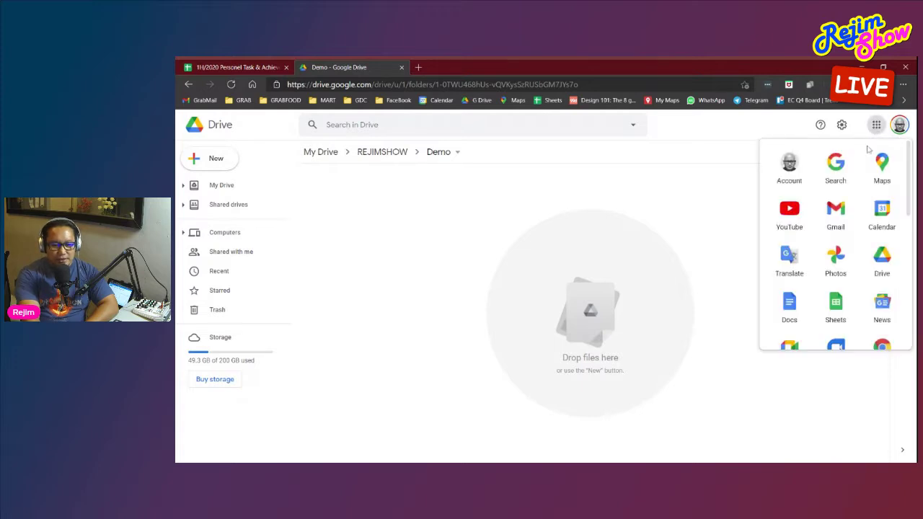
scroll(840, 216, down, 1)
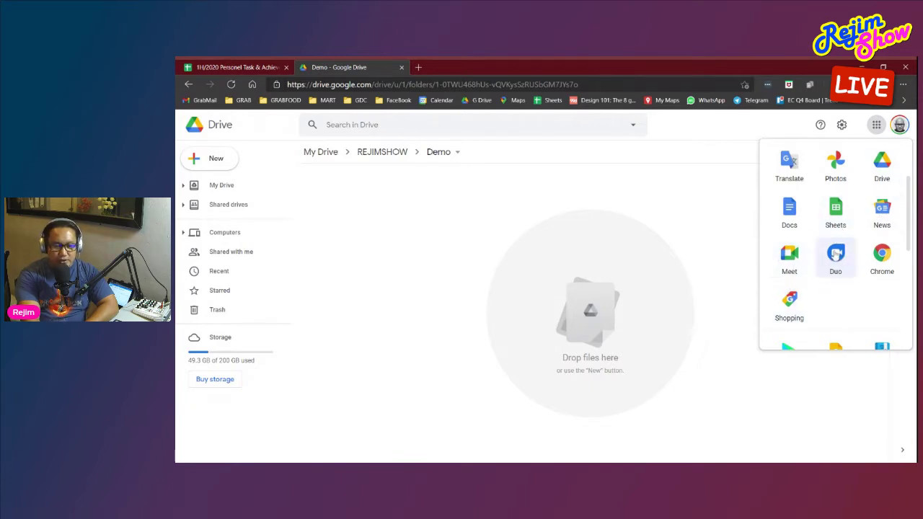
scroll(840, 254, down, 1)
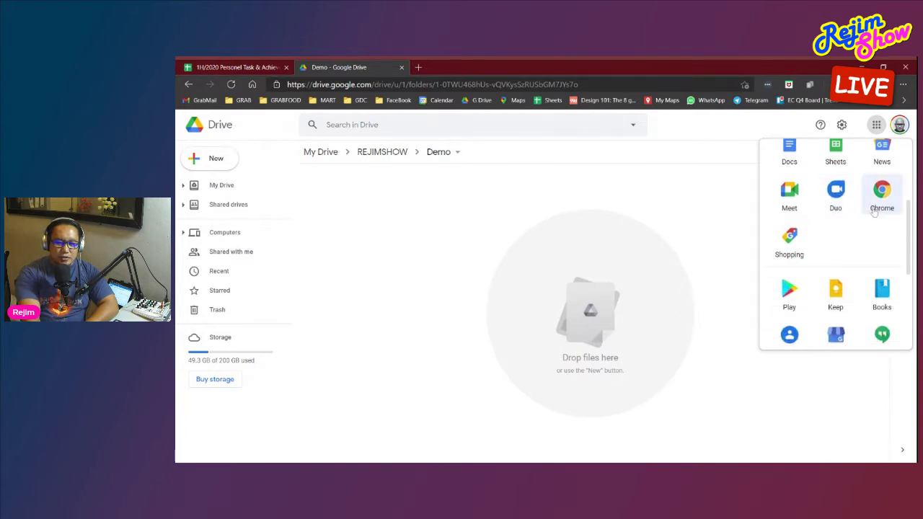
scroll(851, 231, up, 3)
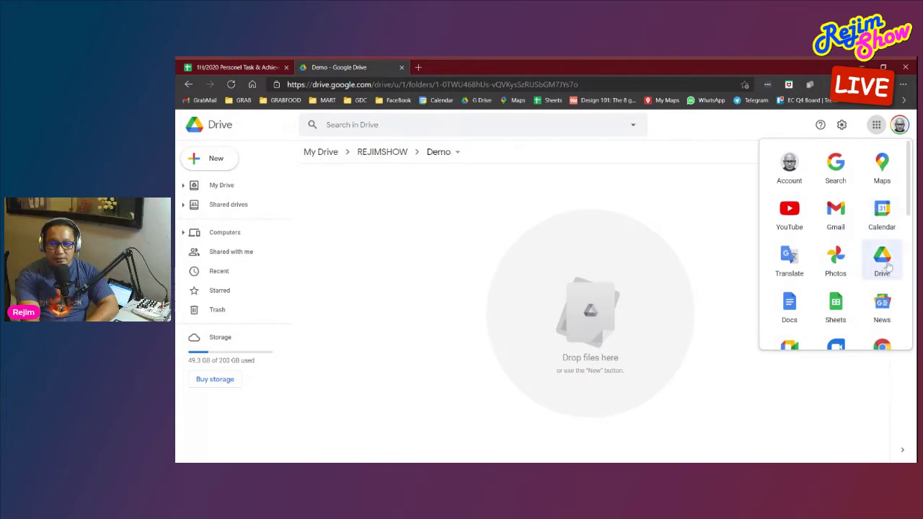
click(729, 241)
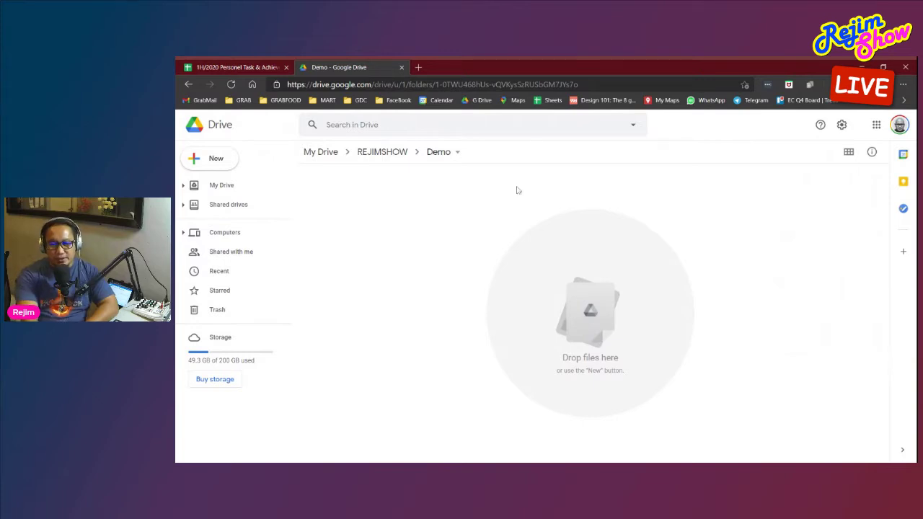
View which file types can be created in the empty Demo folder, and dismiss the options without creating anything
right_click(369, 245)
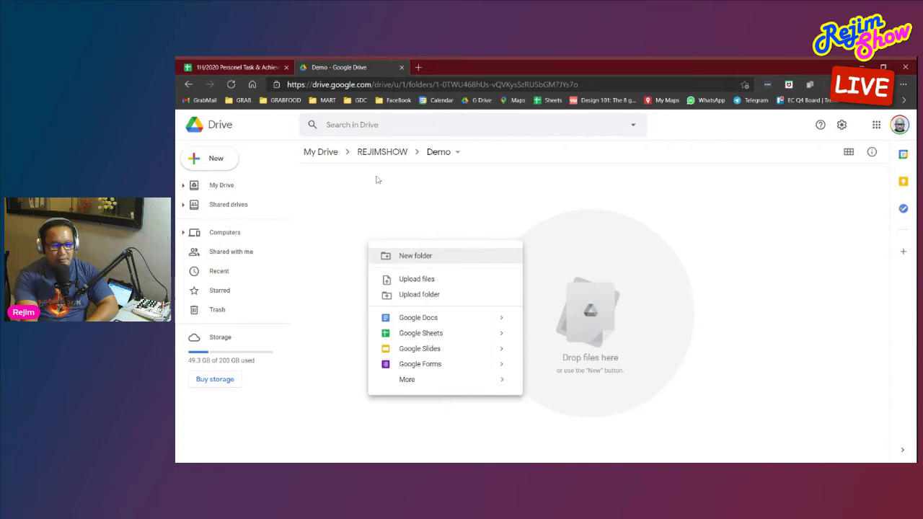
right_click(384, 215)
right_click(384, 208)
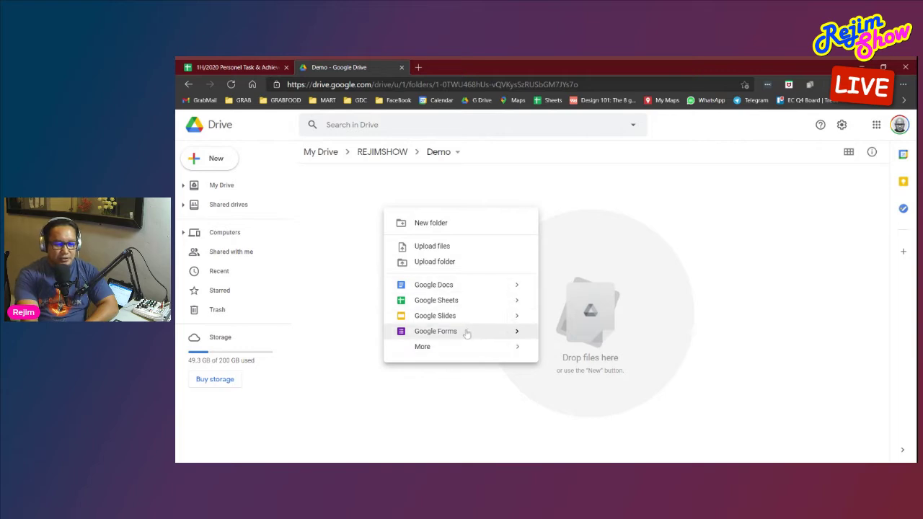
click(340, 201)
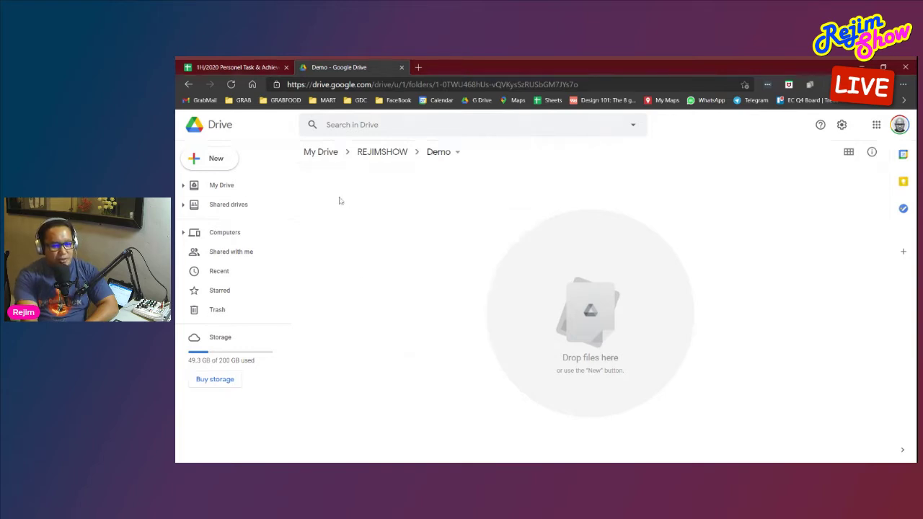
Create a blank Google Sheets spreadsheet in the Demo folder, check the folder, and return to the new spreadsheet
click(219, 162)
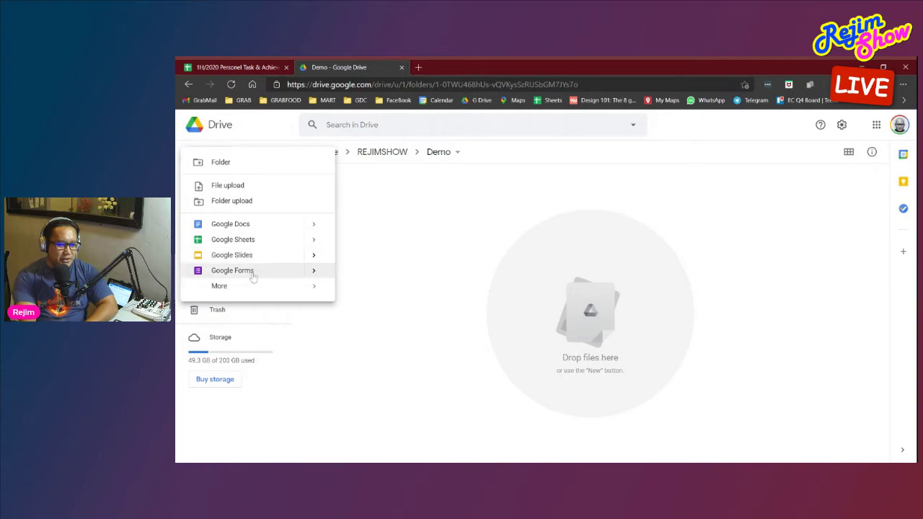
click(398, 202)
click(222, 161)
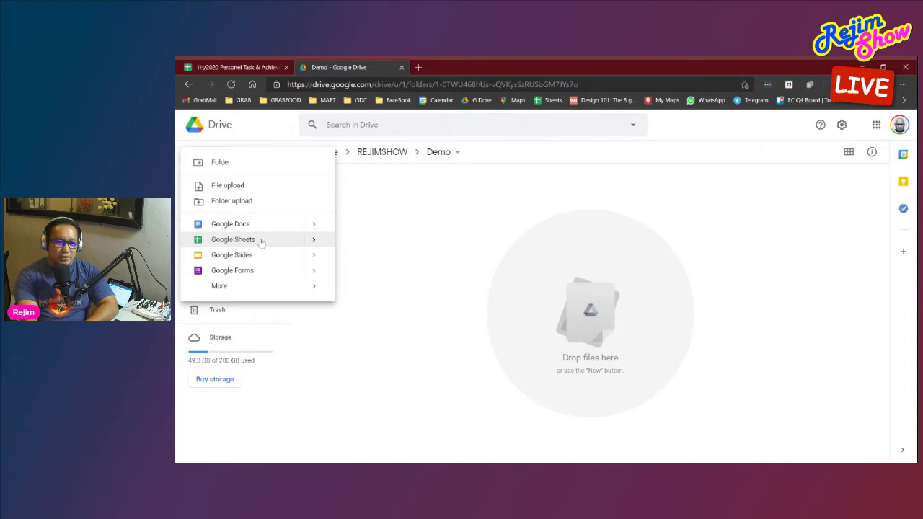
click(261, 242)
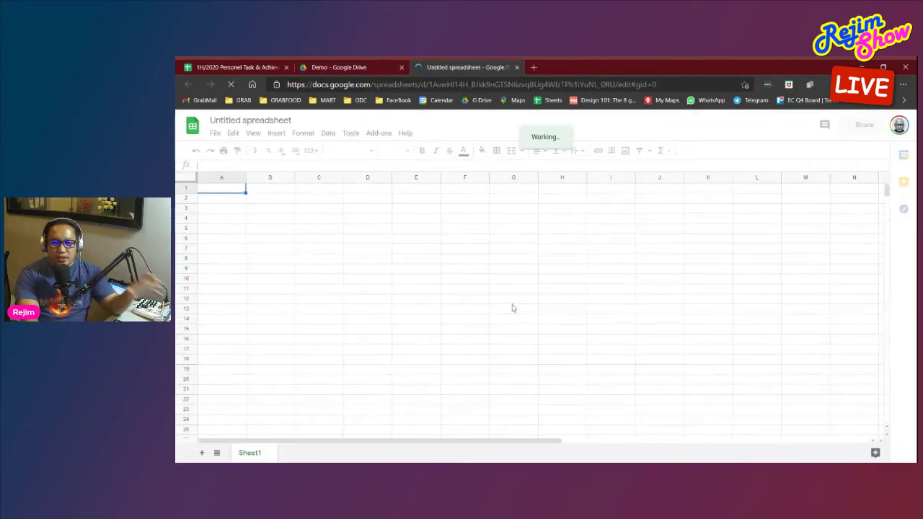
click(317, 67)
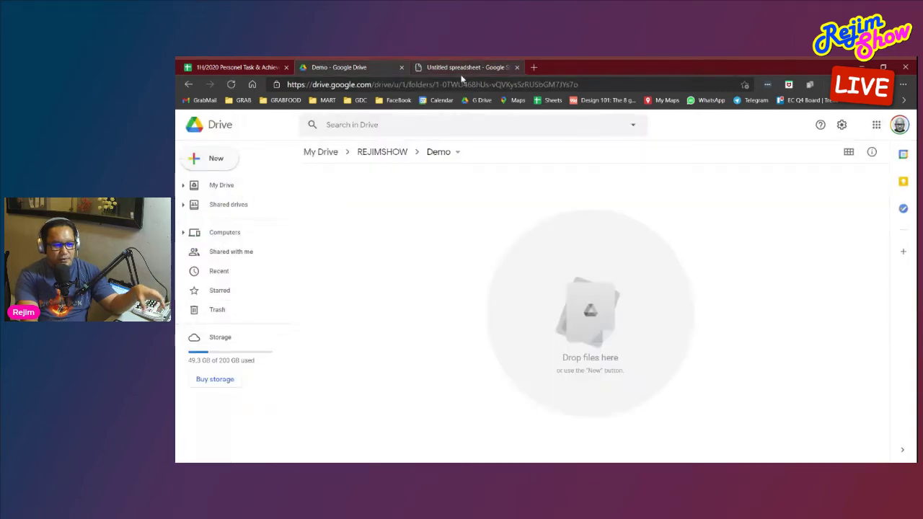
click(485, 68)
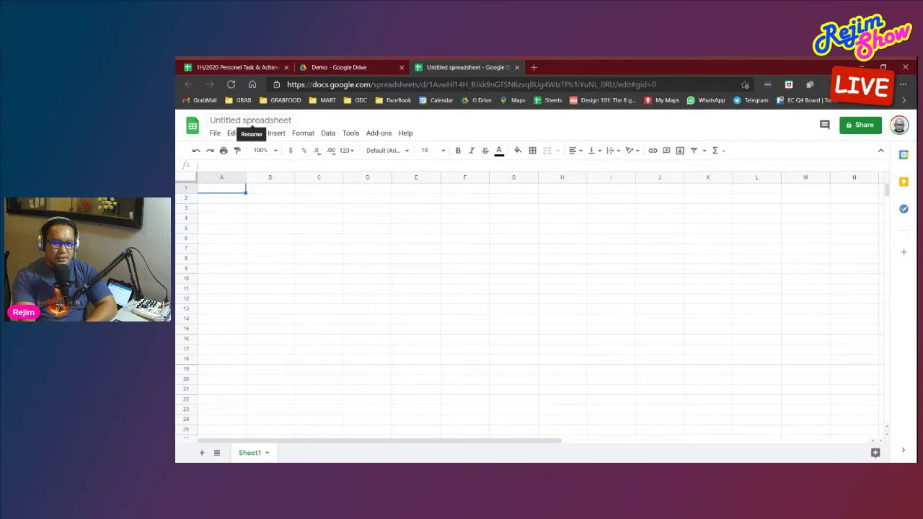
Rename the untitled spreadsheet as Demo Google Sheet
click(251, 120)
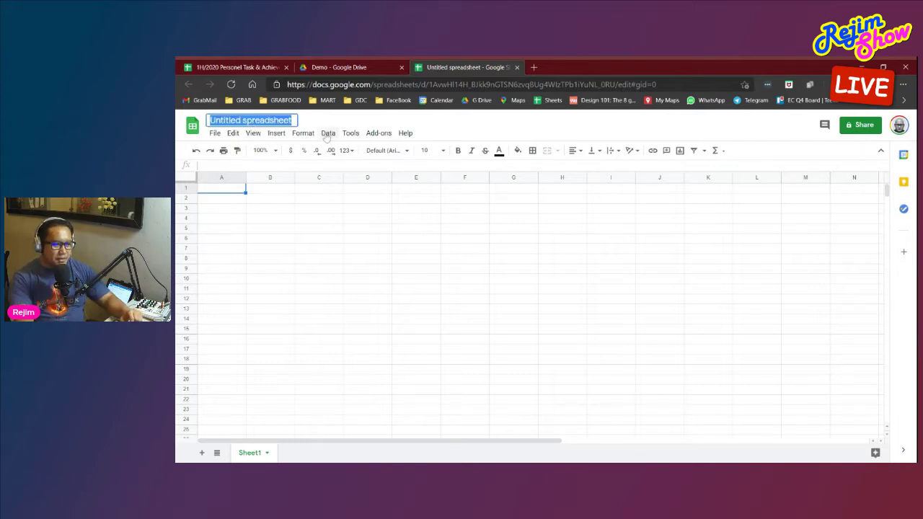
text(De)
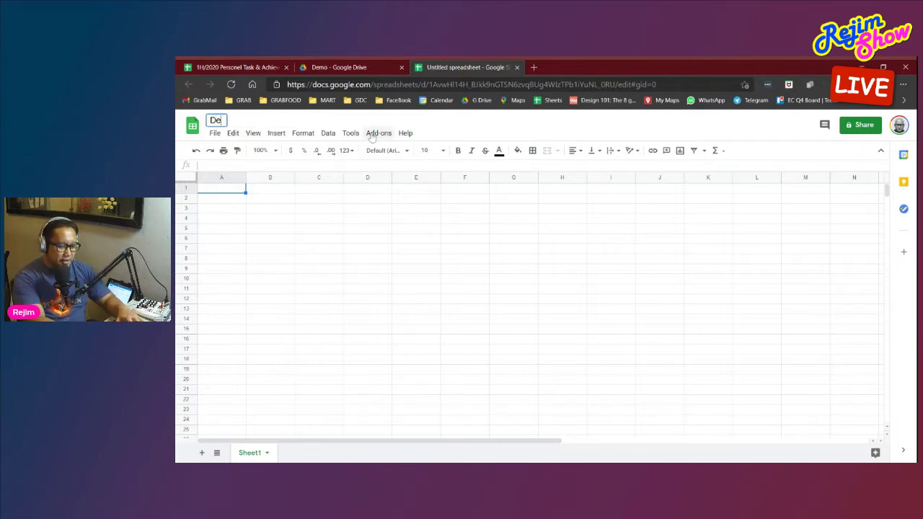
text(mo Google Sheet)
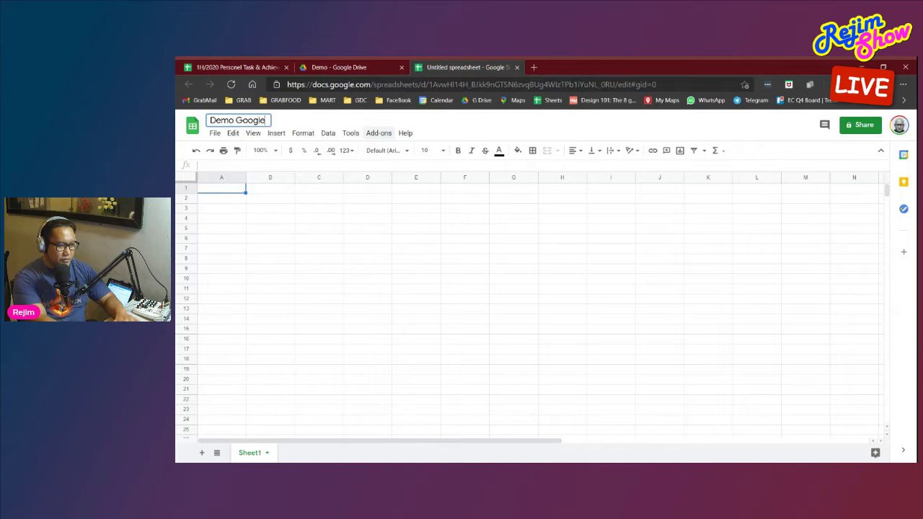
key(Return)
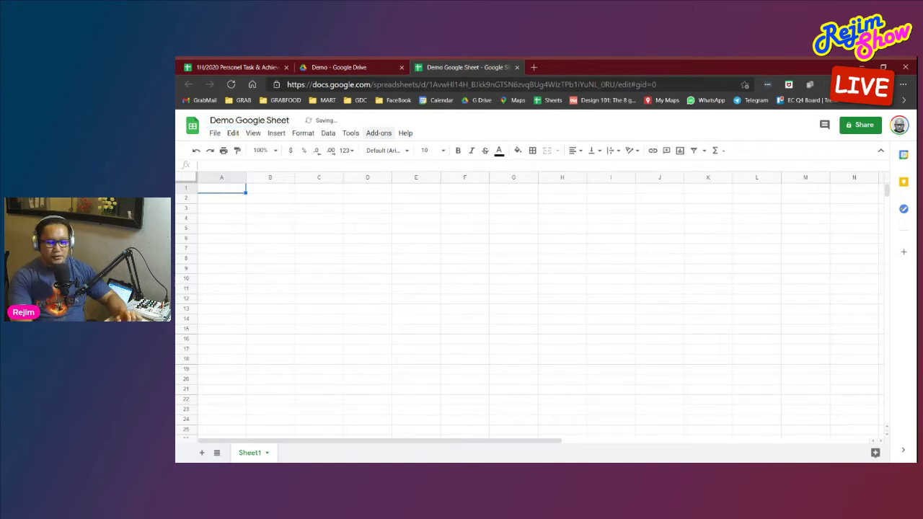
Narrow column A of the empty sheet to less than half its width
click(319, 269)
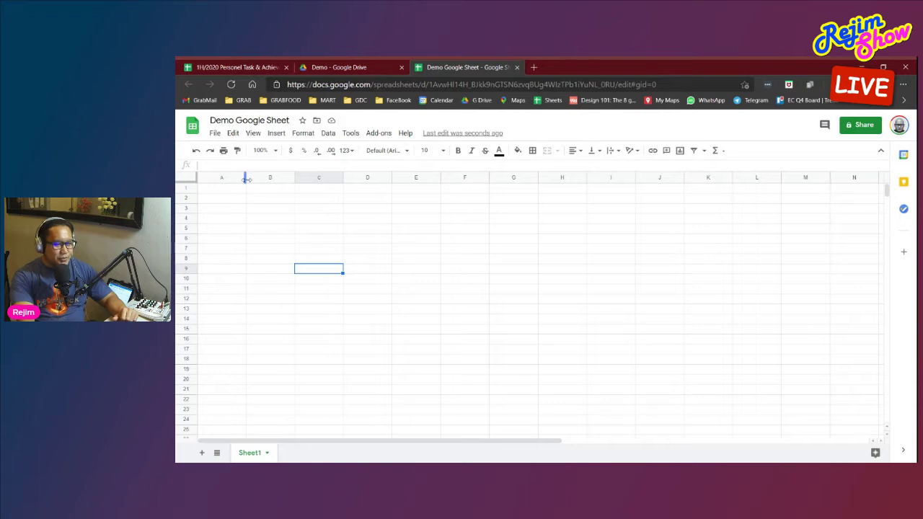
drag(245, 177, 217, 176)
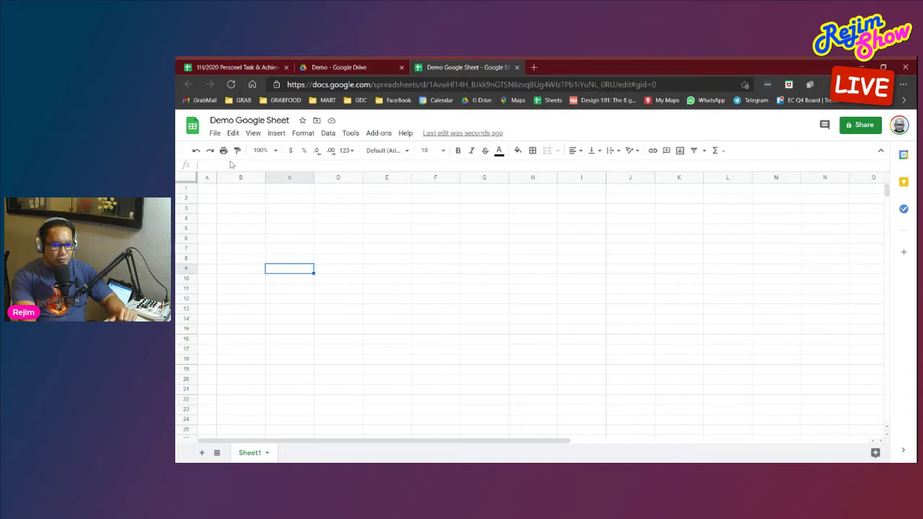
Look at the 1H/2020 task record spreadsheet, return to Demo Google Sheet, and review its file, editing and view commands
click(235, 68)
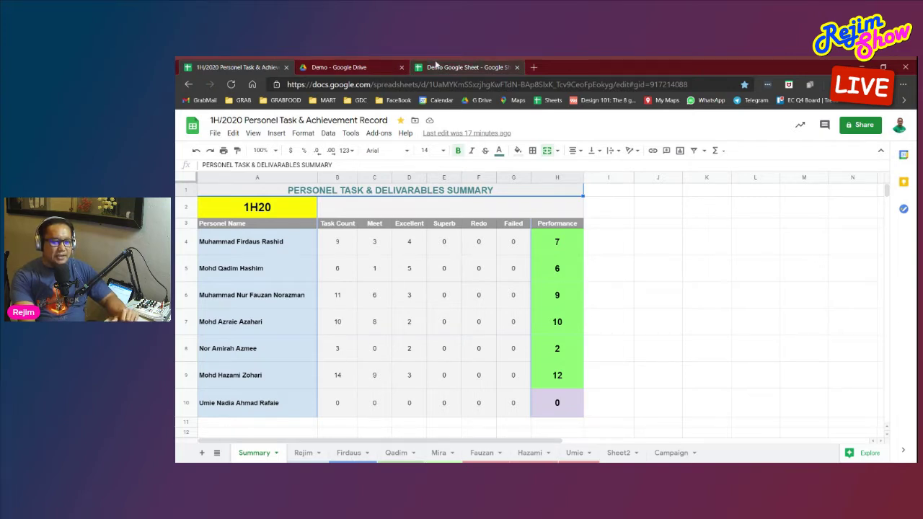
click(466, 67)
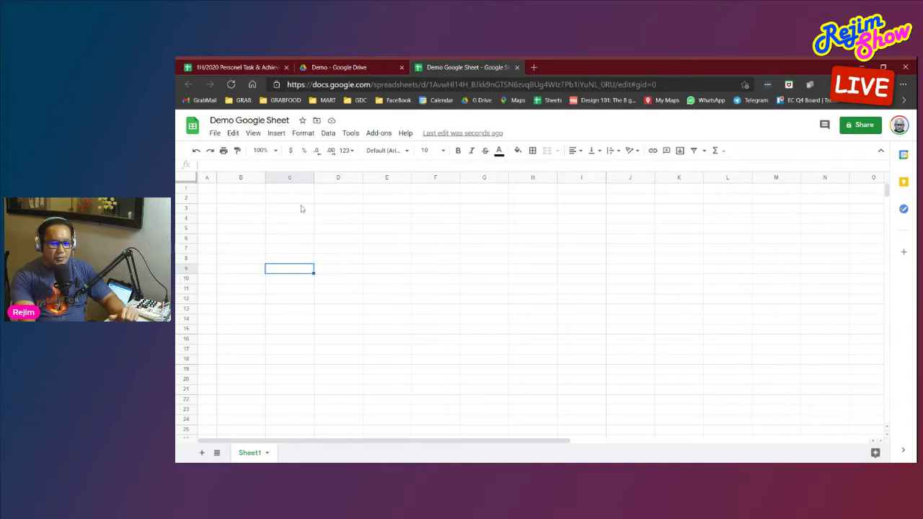
click(216, 133)
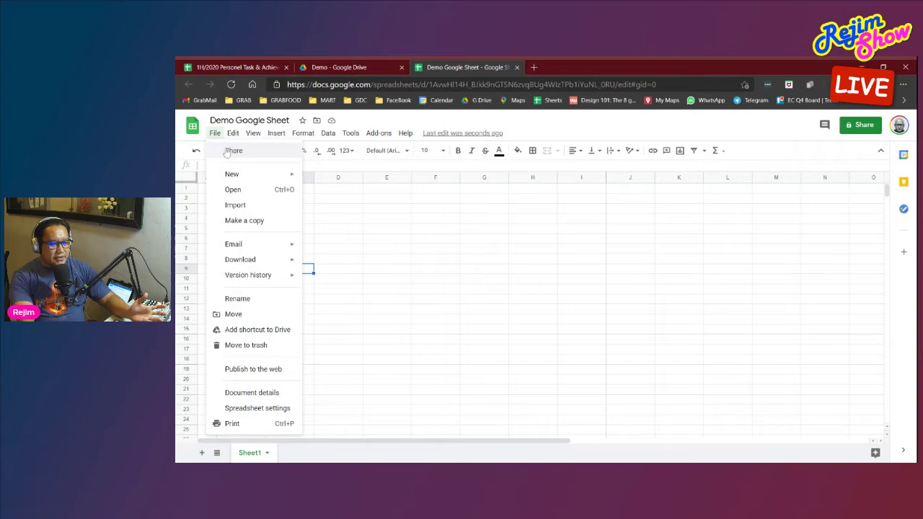
mouse_move(232, 175)
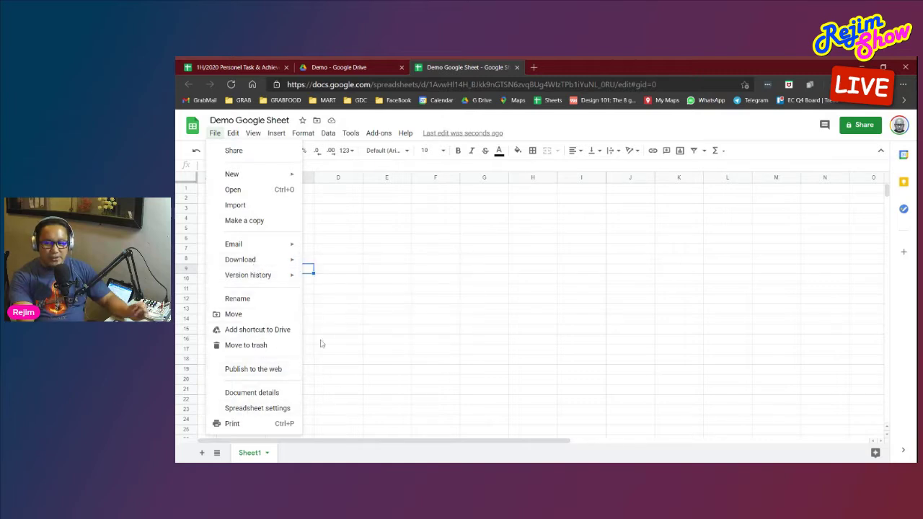
click(360, 242)
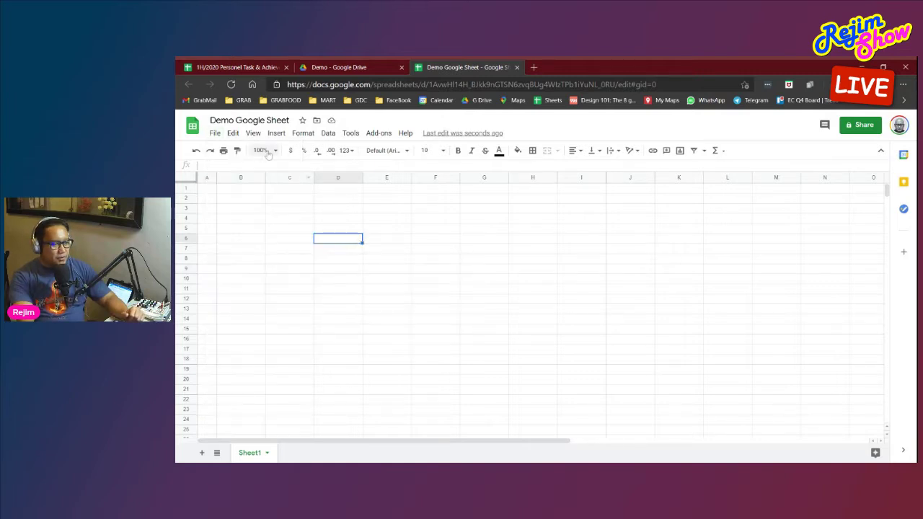
click(233, 134)
mouse_move(253, 135)
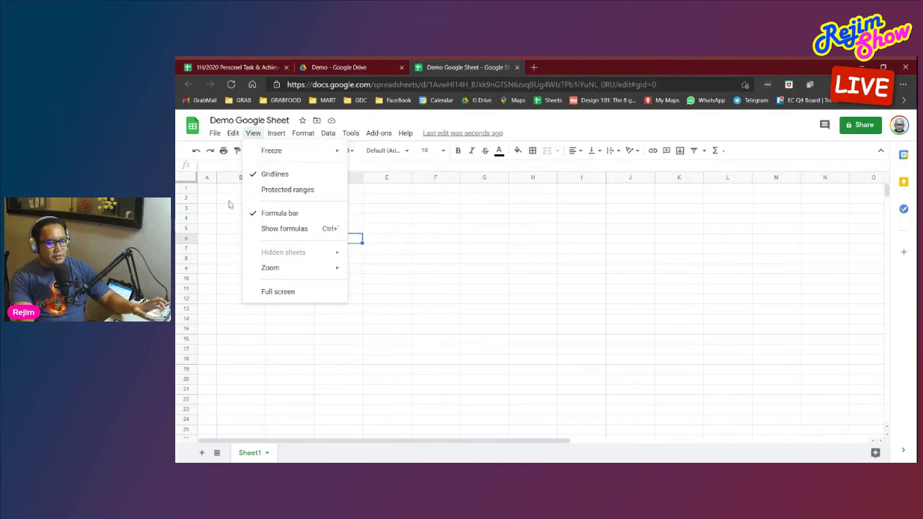
click(238, 228)
Enter the column headers Tarikh, Perkara, Status and Remarks in cells B1 to E1
click(238, 190)
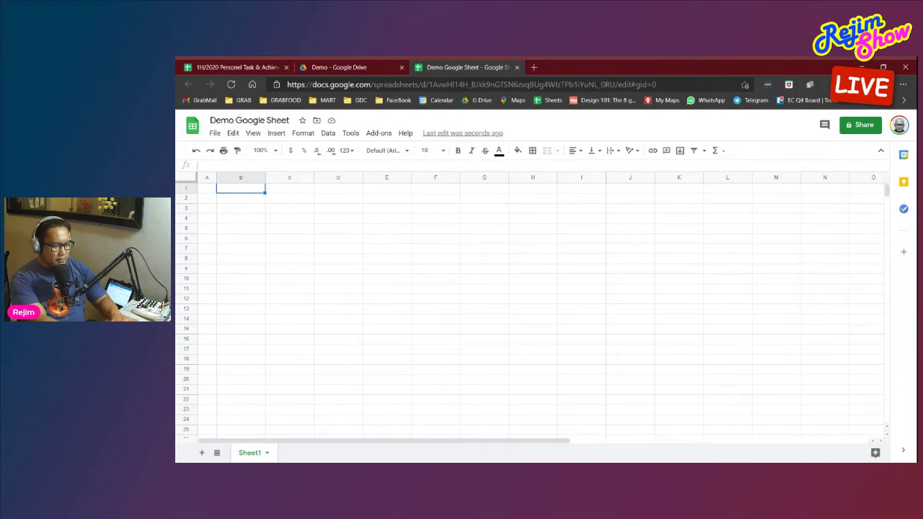
text(Data)
key(BackSpace)
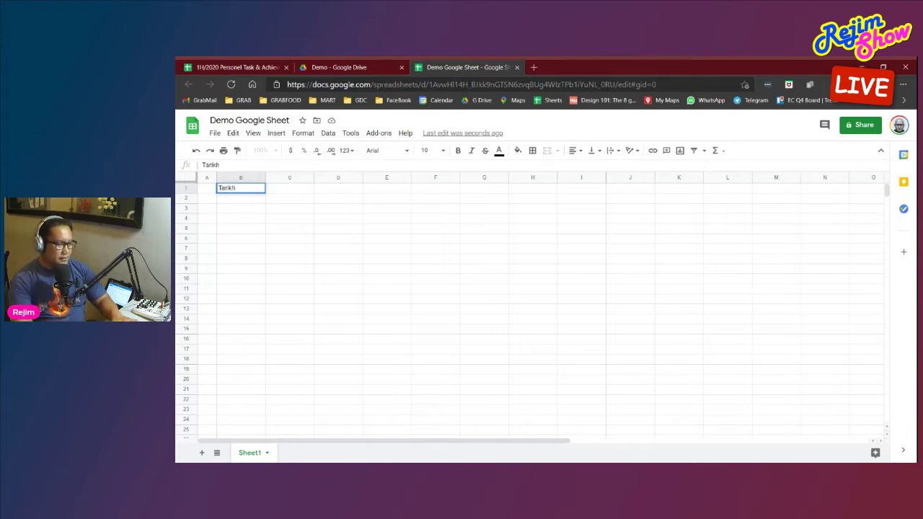
click(290, 189)
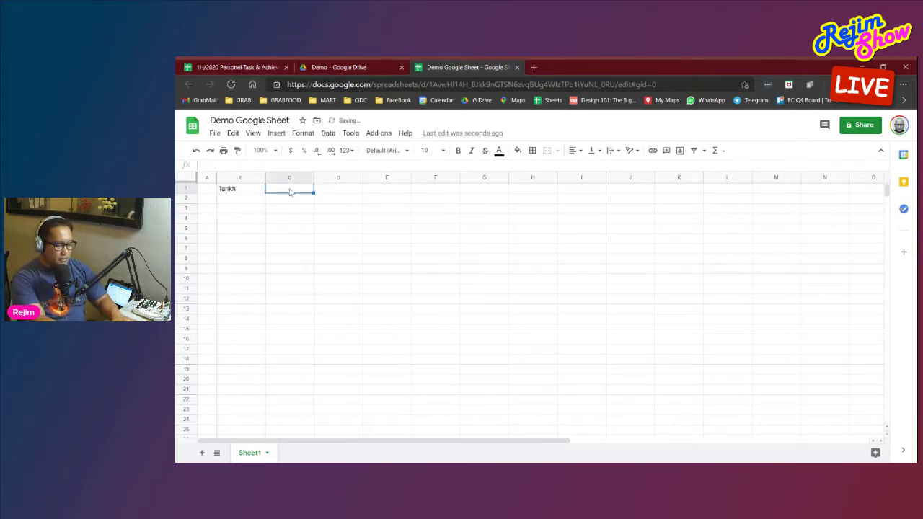
text(P(er)
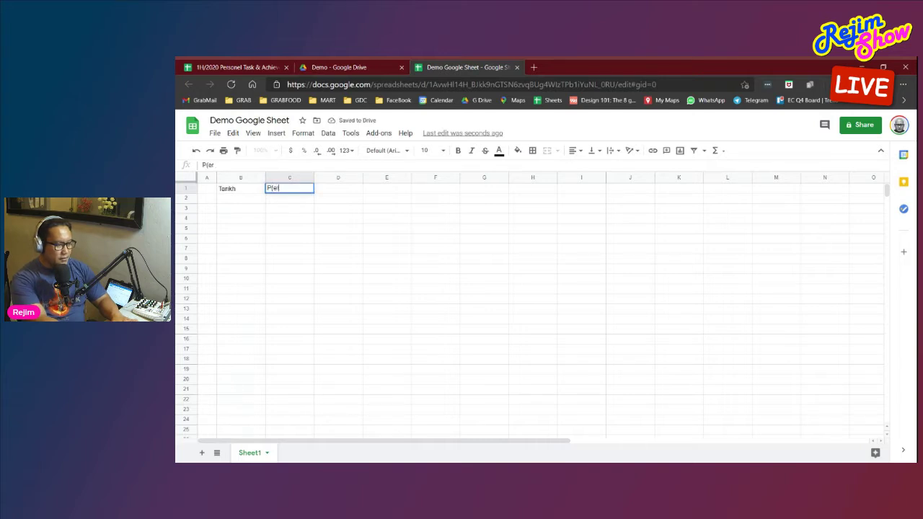
text(erkara)
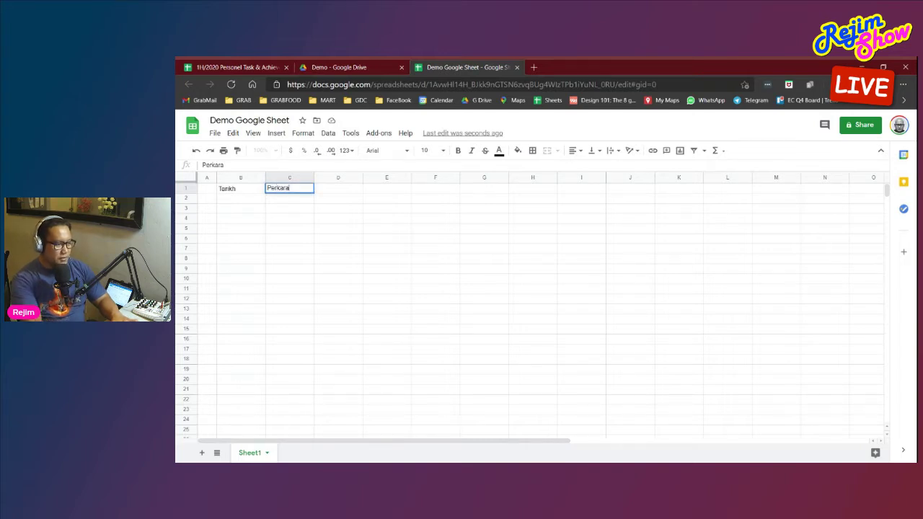
click(342, 192)
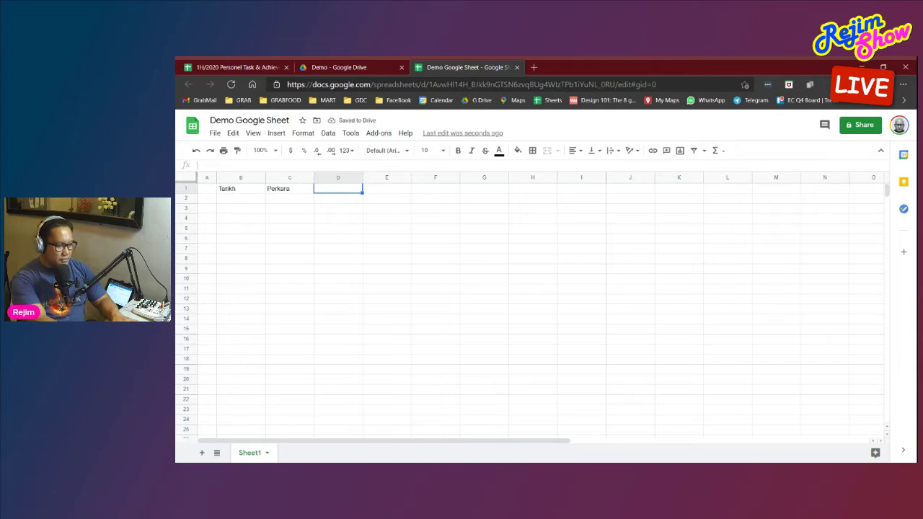
text(Sa)
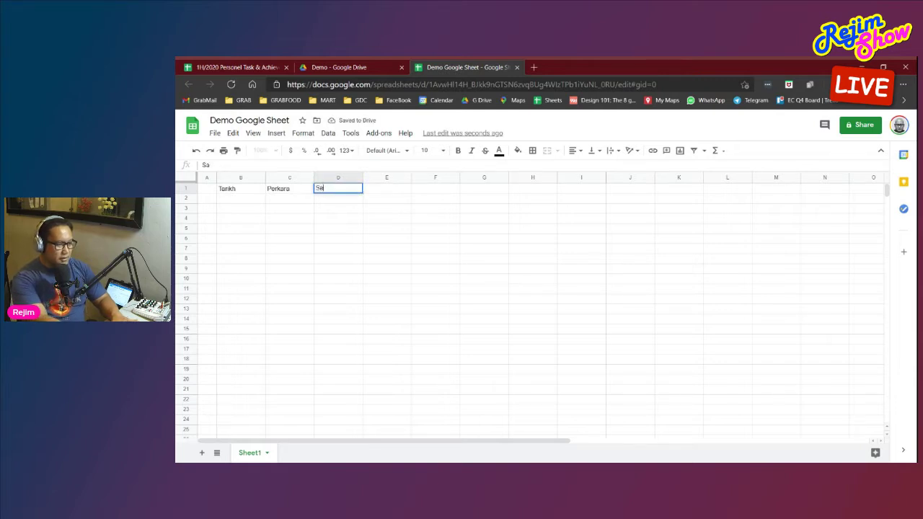
text(ttys)
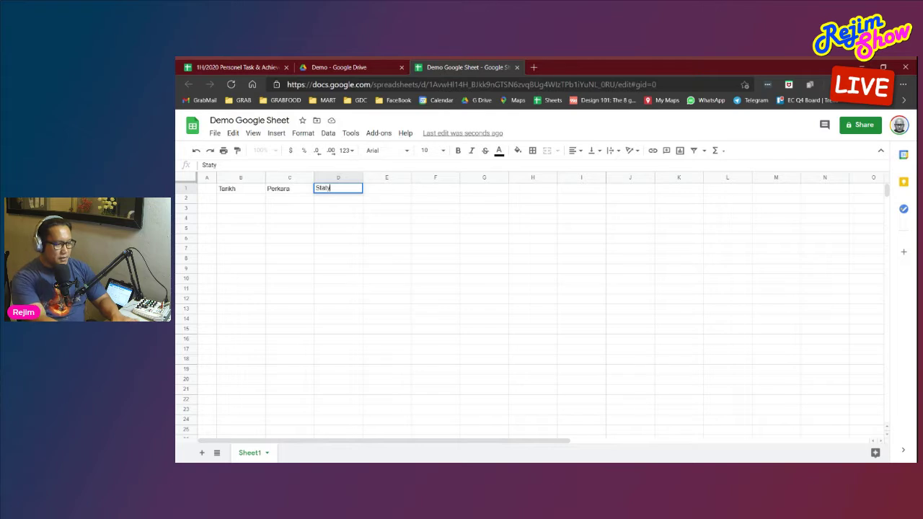
click(399, 194)
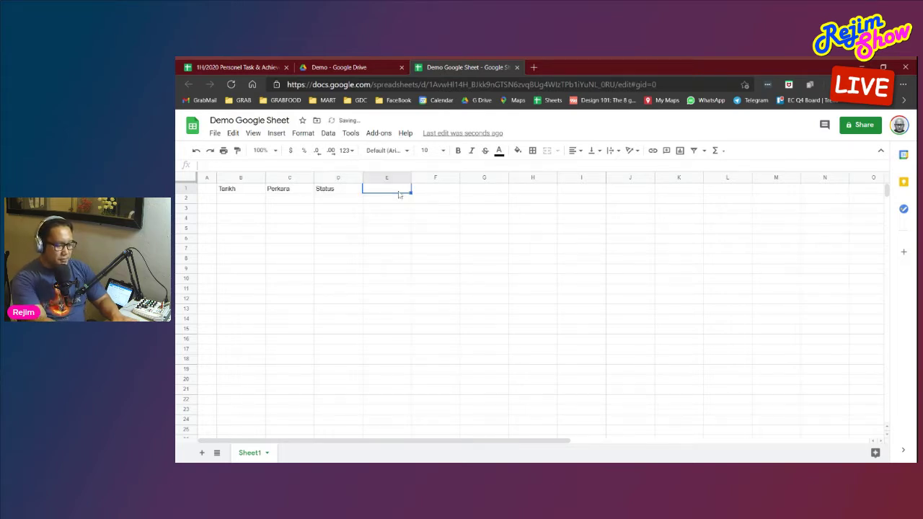
text(Remarks)
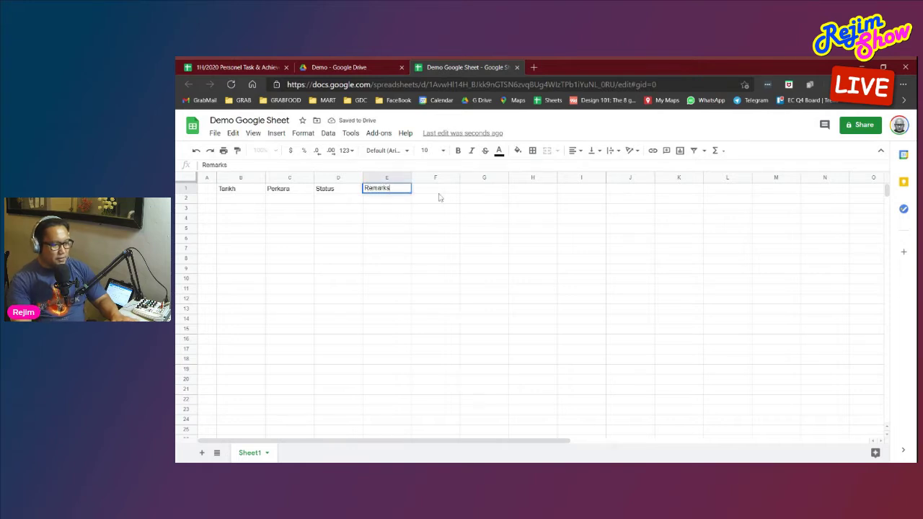
key(Tab)
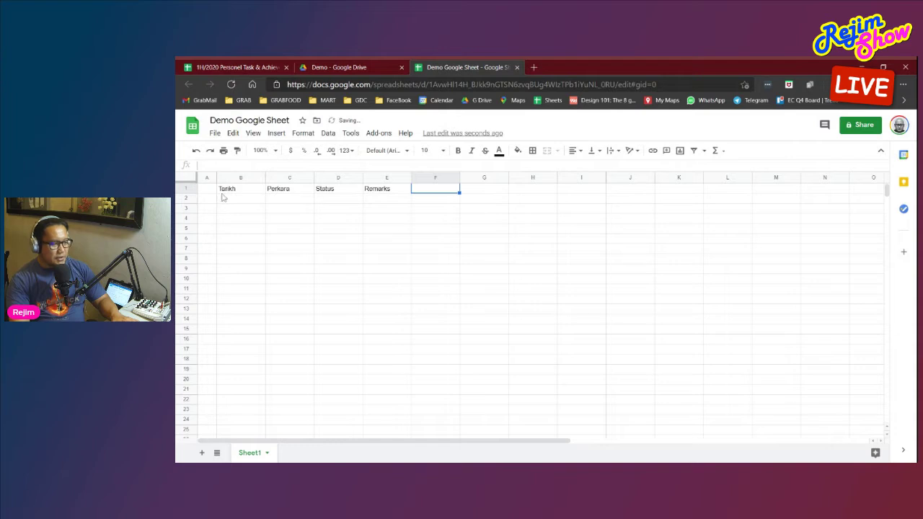
Make header row 1 bold and resize its columns, with Tarikh slightly narrower and Perkara much wider
click(187, 189)
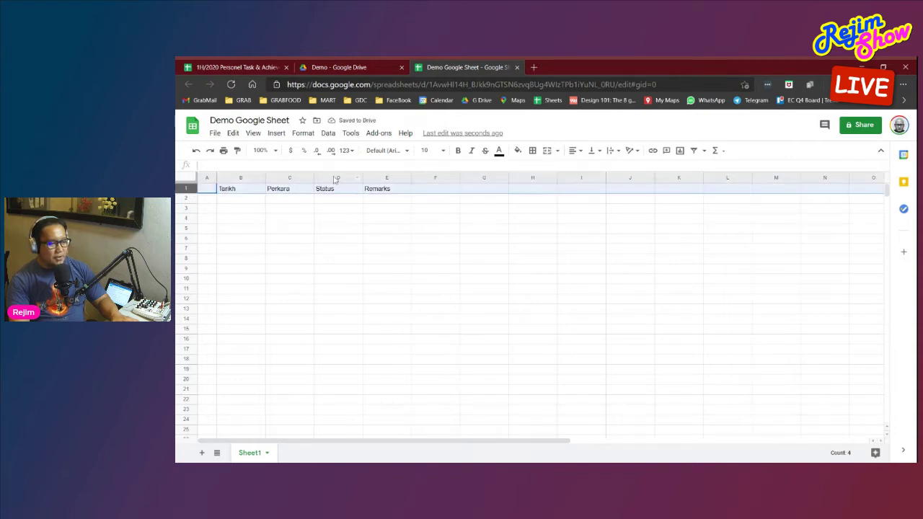
click(458, 151)
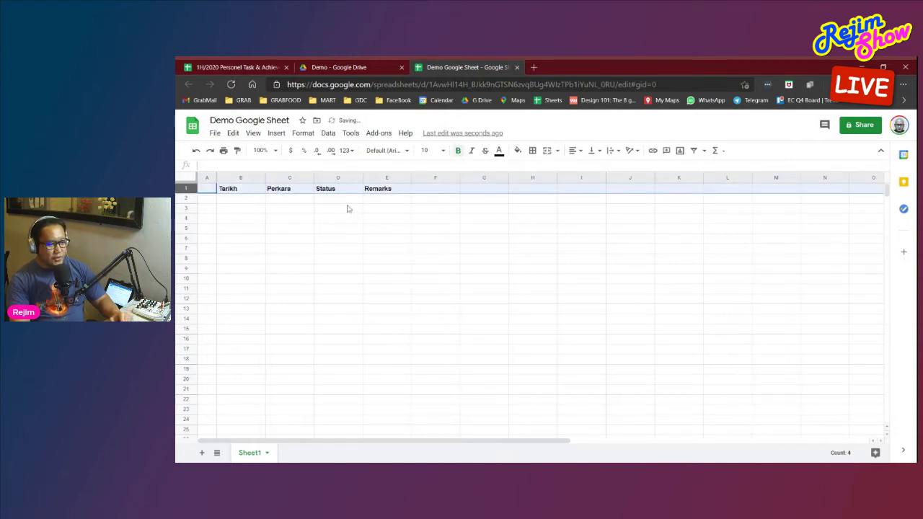
click(292, 218)
drag(265, 177, 427, 179)
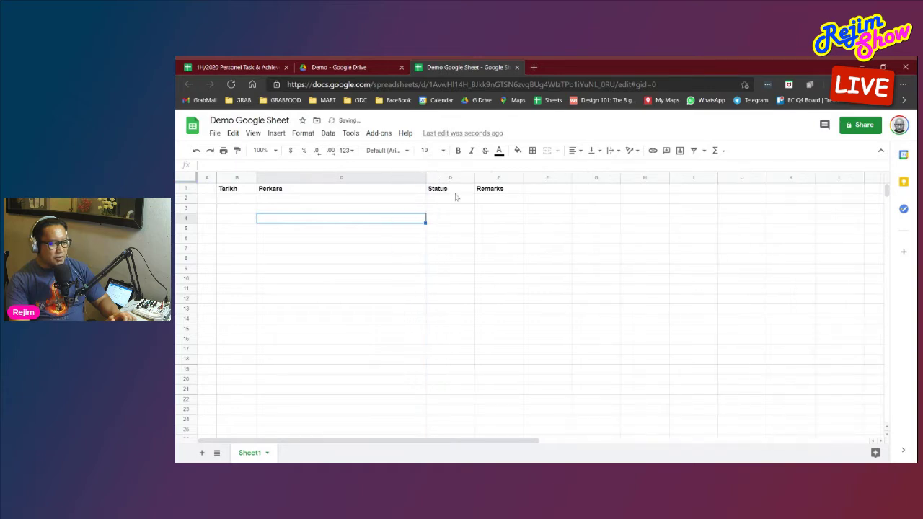
Center the four headers in cells B1 to E1 horizontally
click(503, 190)
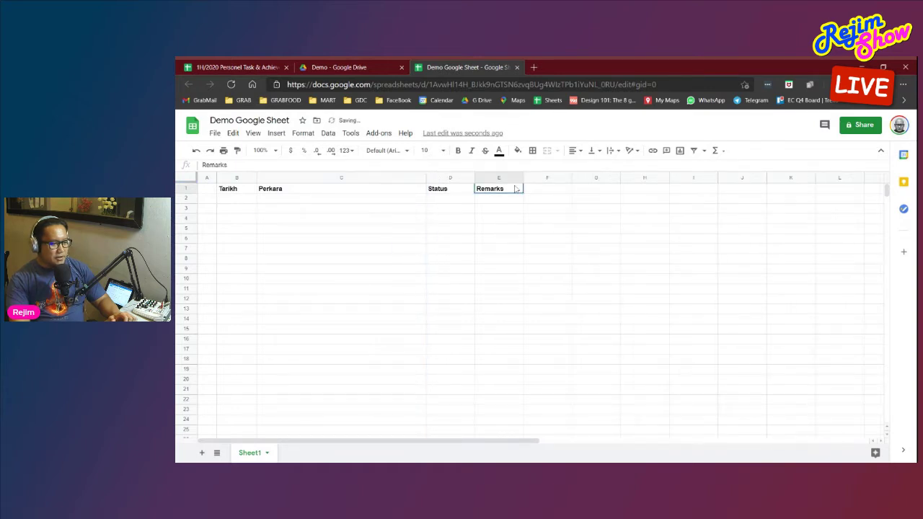
shift+click(248, 190)
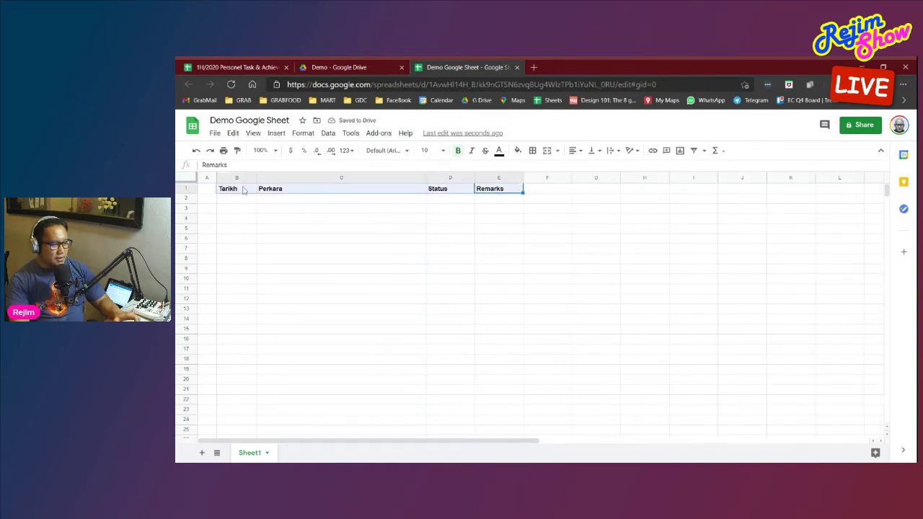
click(575, 150)
click(590, 171)
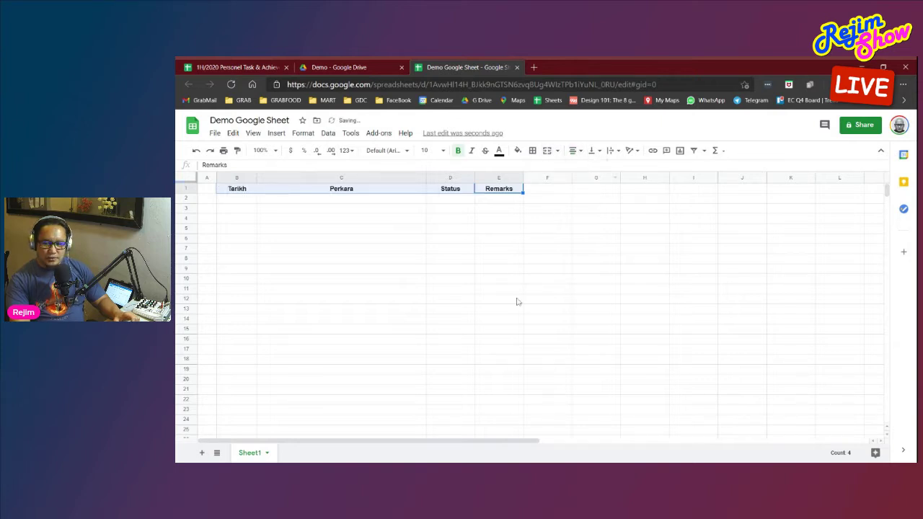
click(450, 280)
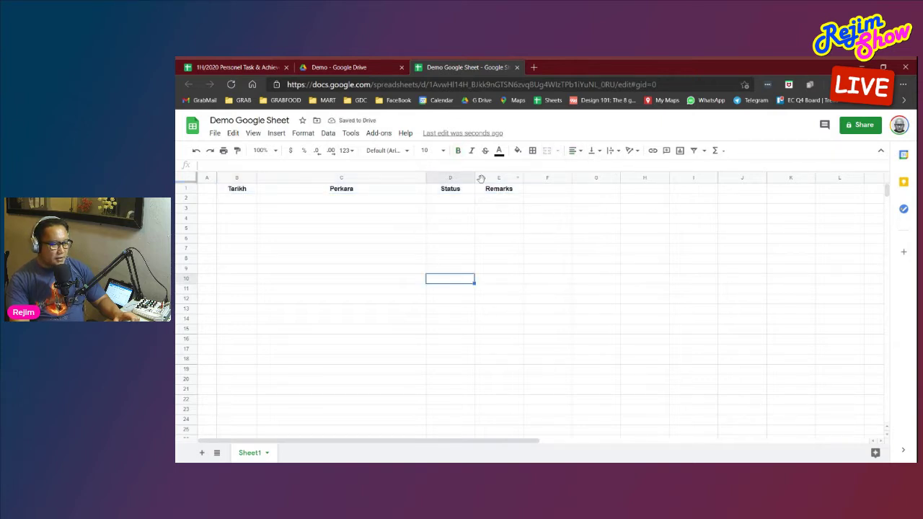
Widen the Remarks column to roughly twice its width and freeze header row 1
drag(523, 178, 586, 182)
click(496, 239)
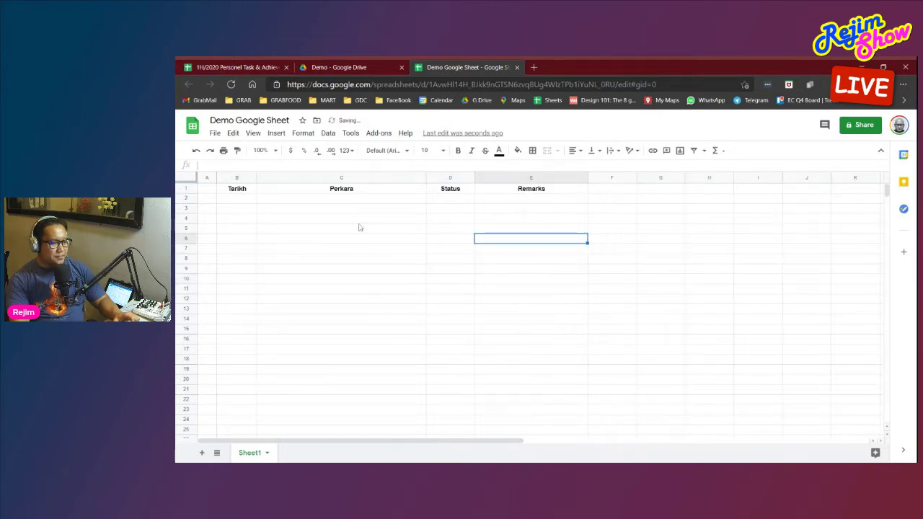
click(195, 189)
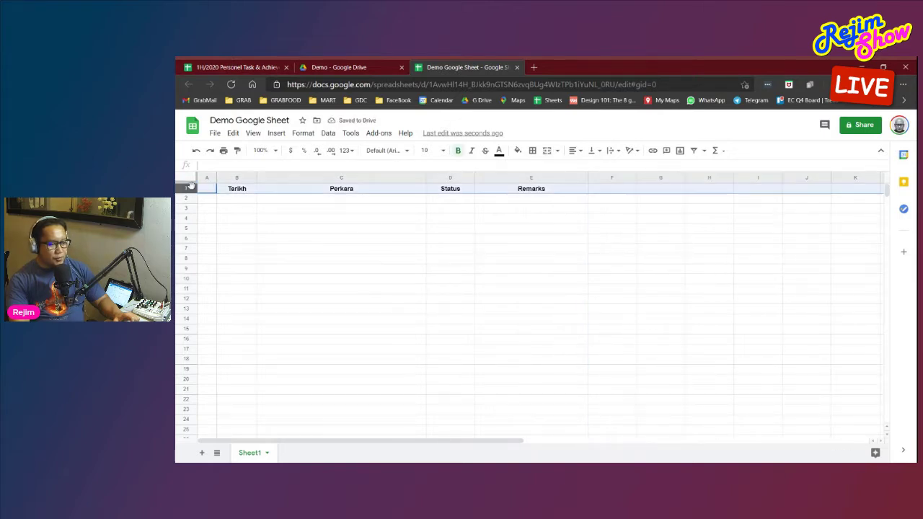
click(253, 133)
mouse_move(271, 156)
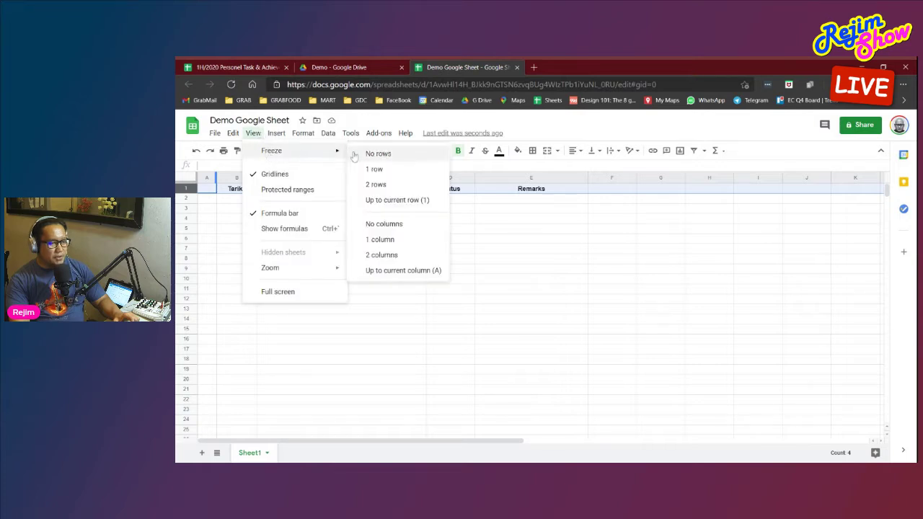
click(372, 169)
click(422, 281)
scroll(373, 247, down, 3)
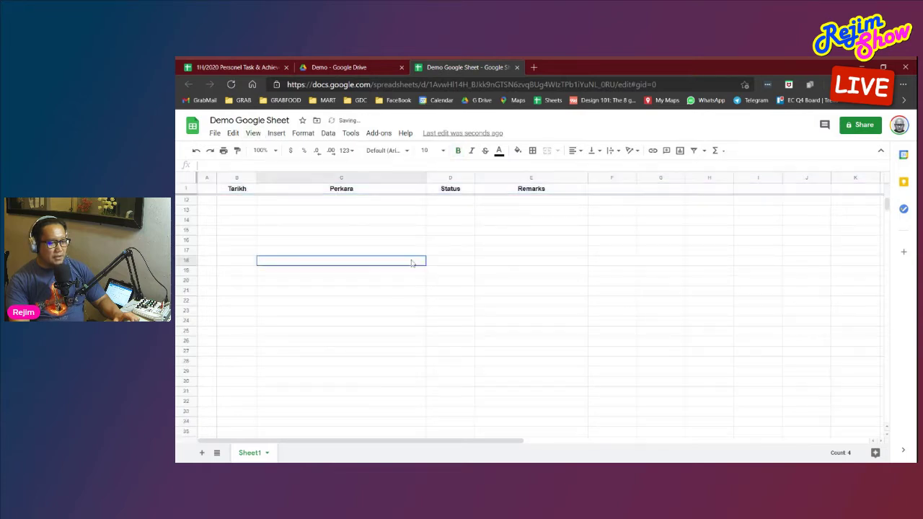
scroll(372, 247, up, 5)
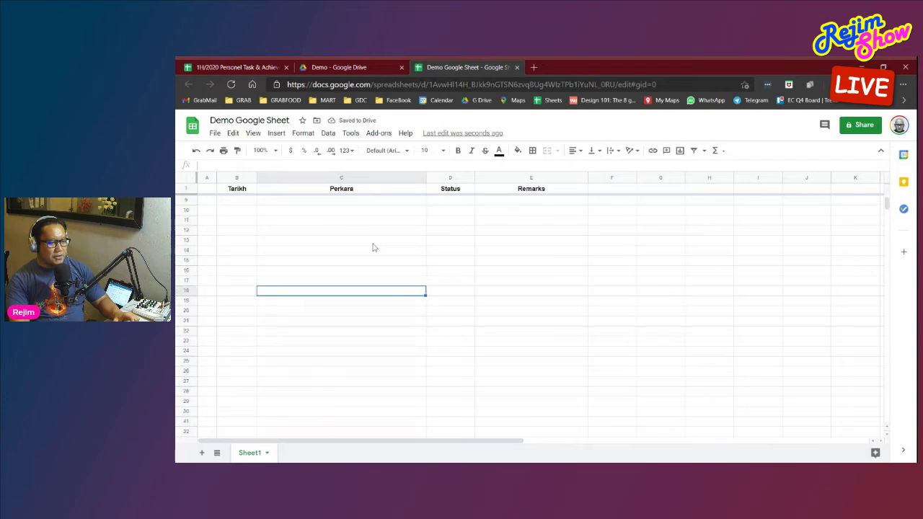
scroll(375, 245, up, 2)
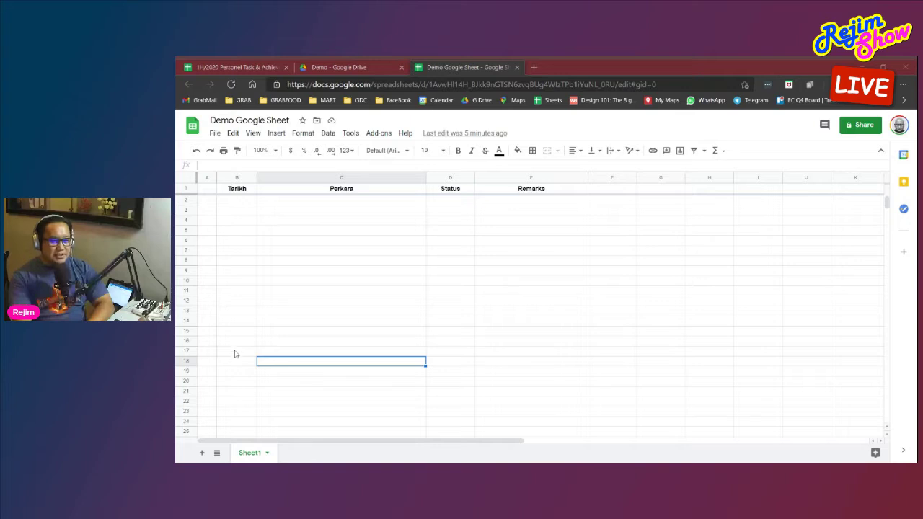
Apply data validation to cell B2 under Tarikh, requiring a valid date and showing a warning on invalid data
click(242, 202)
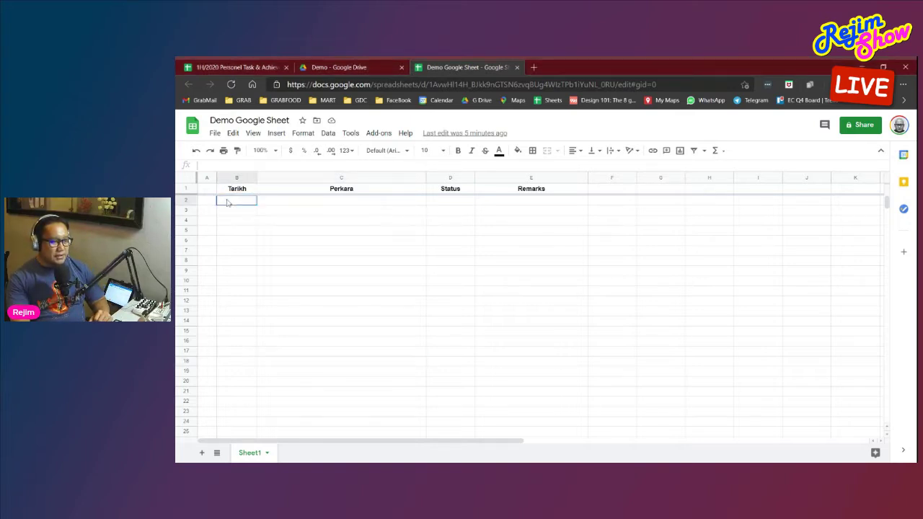
click(329, 135)
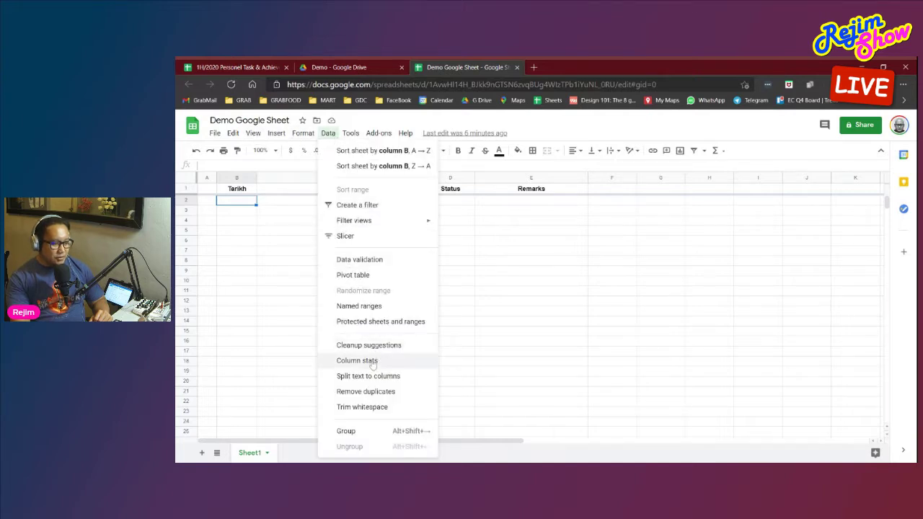
click(370, 264)
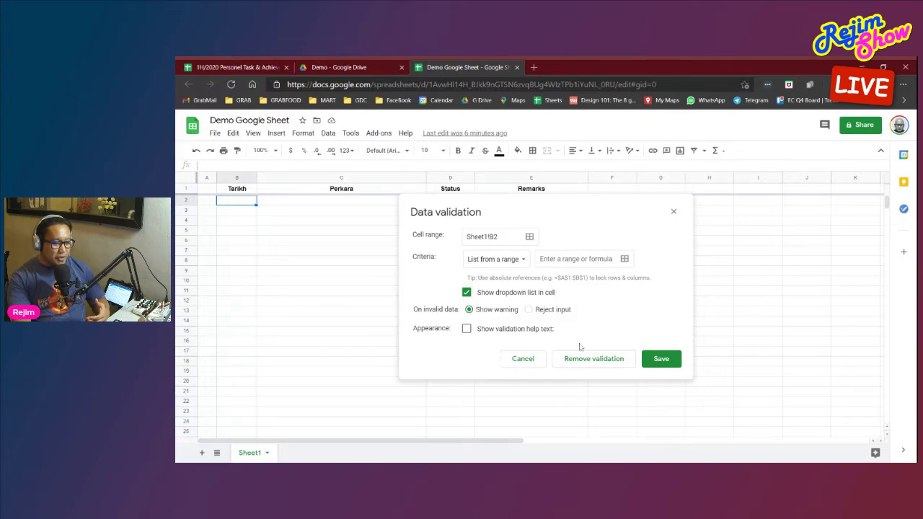
click(520, 265)
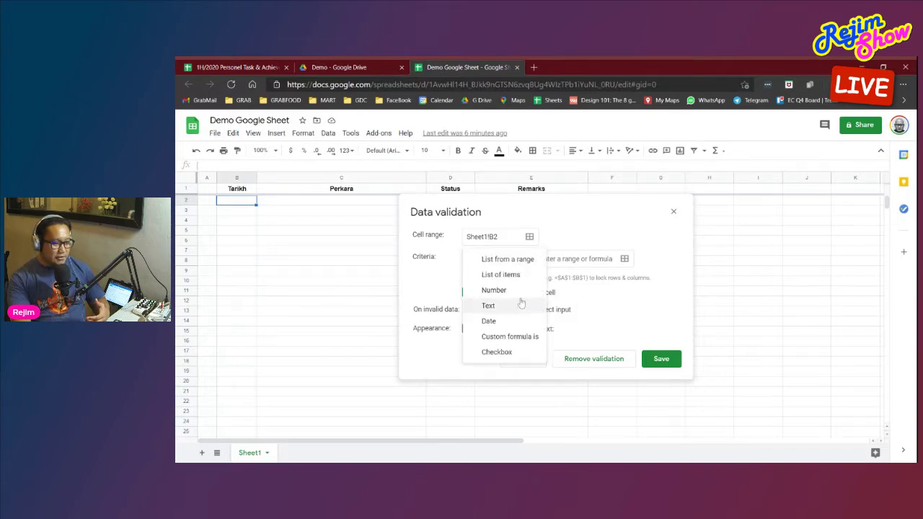
click(498, 321)
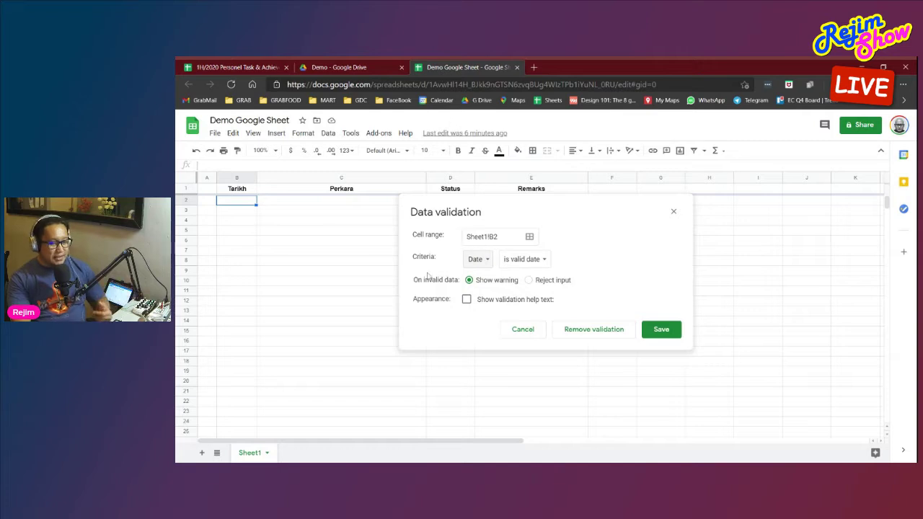
click(662, 329)
click(305, 241)
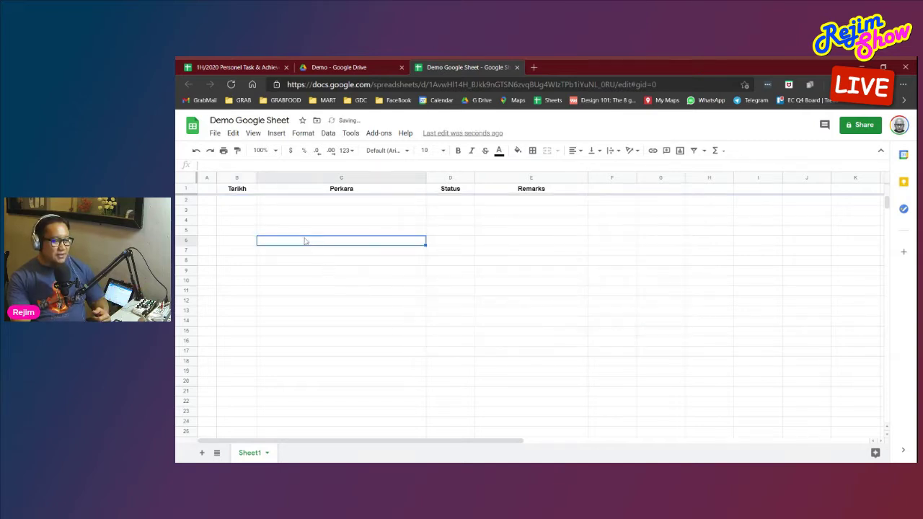
Check the date picker in cell B2 and compare its behaviour with the cells below it in the Tarikh column
double_click(248, 202)
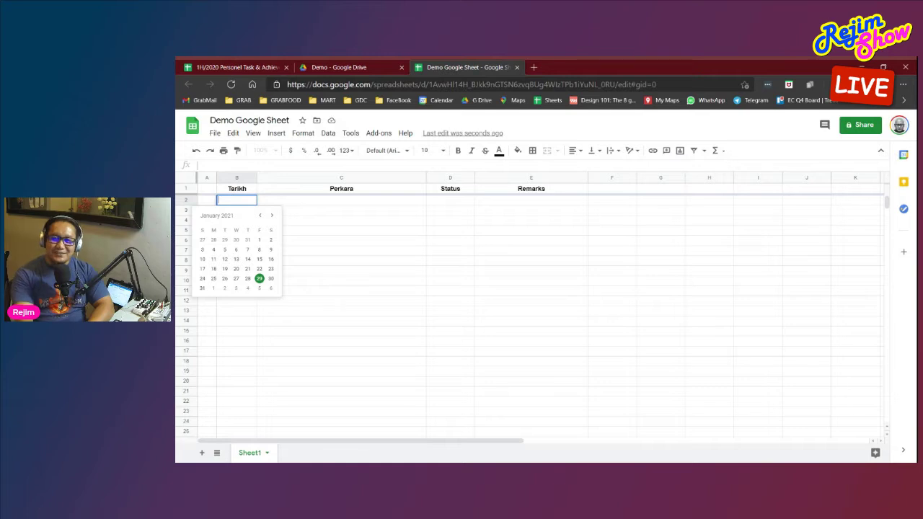
click(336, 235)
click(233, 204)
click(234, 215)
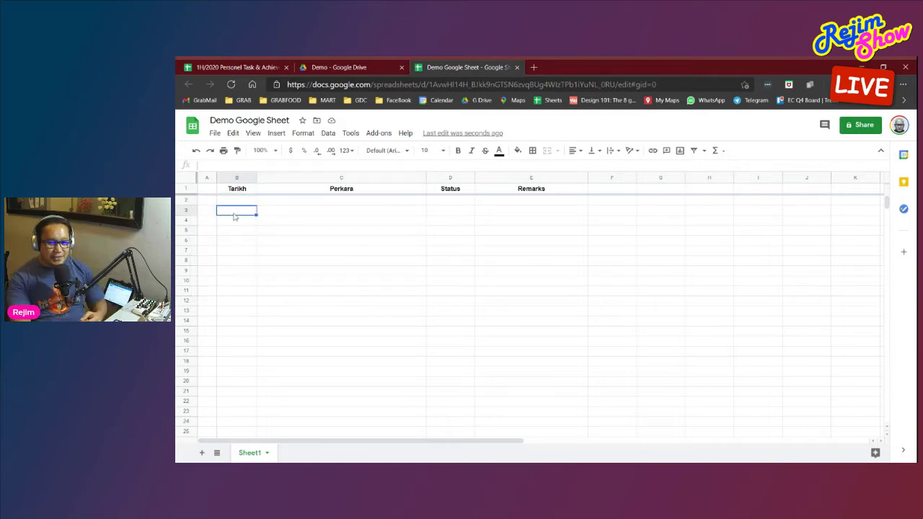
double_click(234, 215)
click(237, 244)
click(238, 220)
click(236, 202)
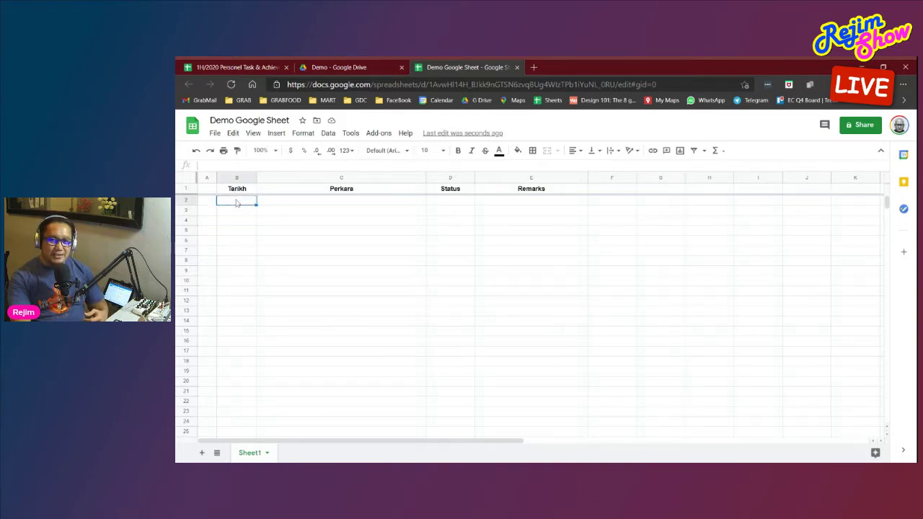
Try the date picker in cell B2 by choosing 2021-01-29, clear the date and check that the picker still opens
double_click(236, 203)
click(259, 279)
click(369, 276)
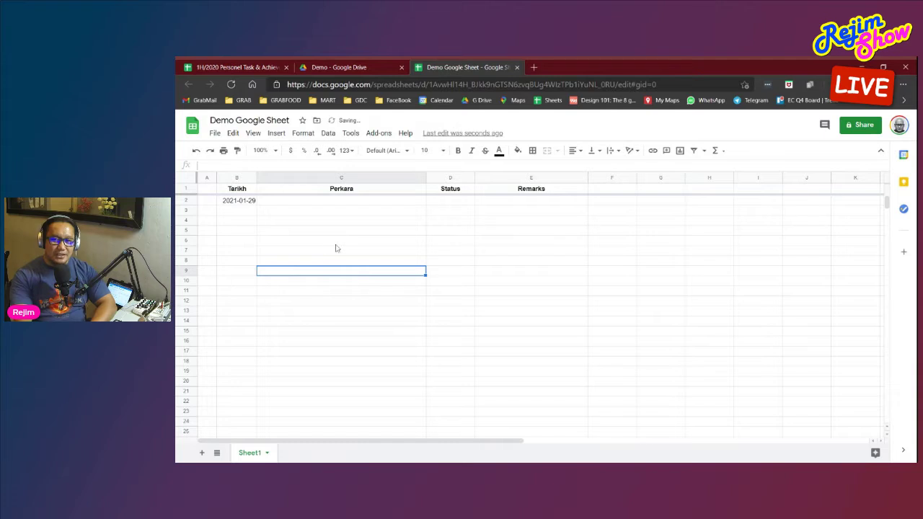
click(234, 204)
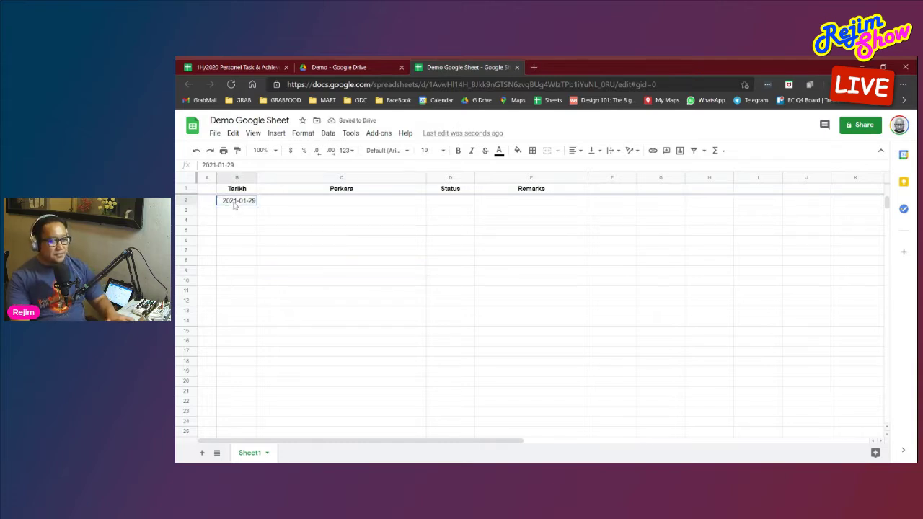
key(Delete)
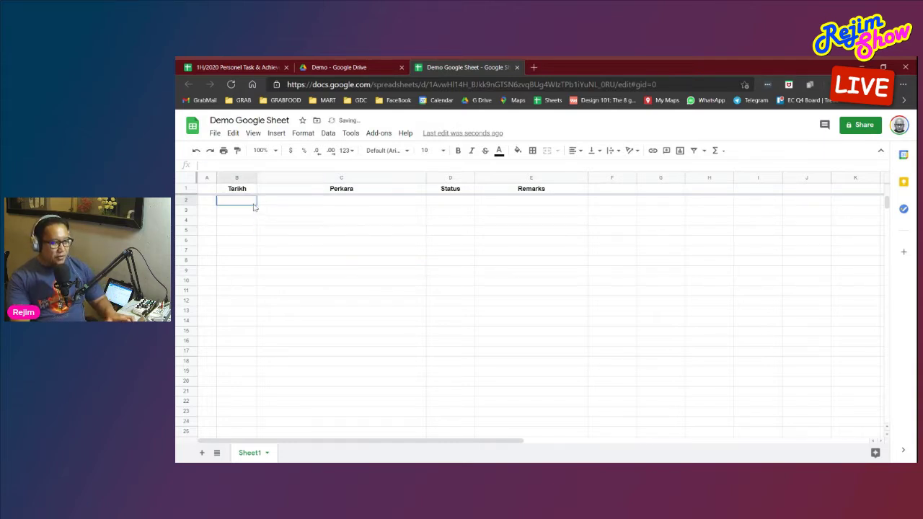
double_click(254, 206)
click(334, 221)
Copy cell B2 with its date validation to the rest of the Tarikh column, from B3 down to B1000
click(235, 205)
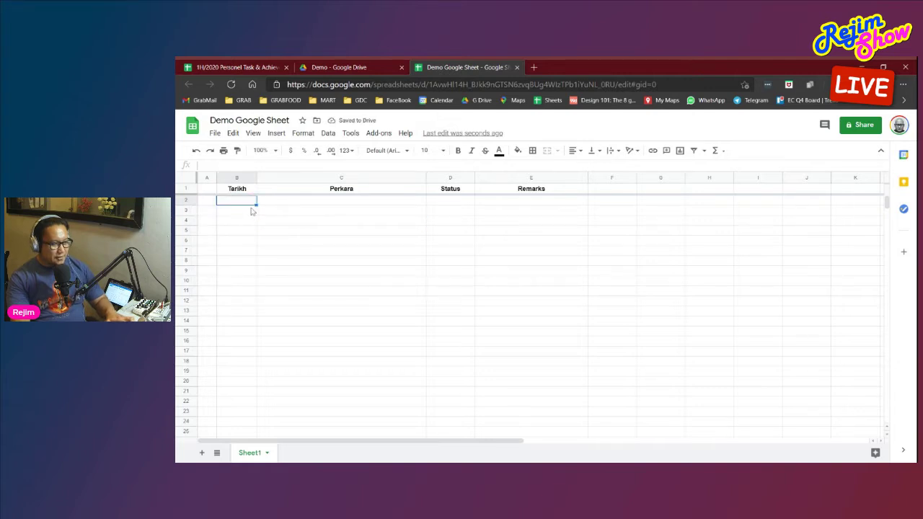
key(ctrl+c)
click(240, 214)
key(ctrl+shift+Down)
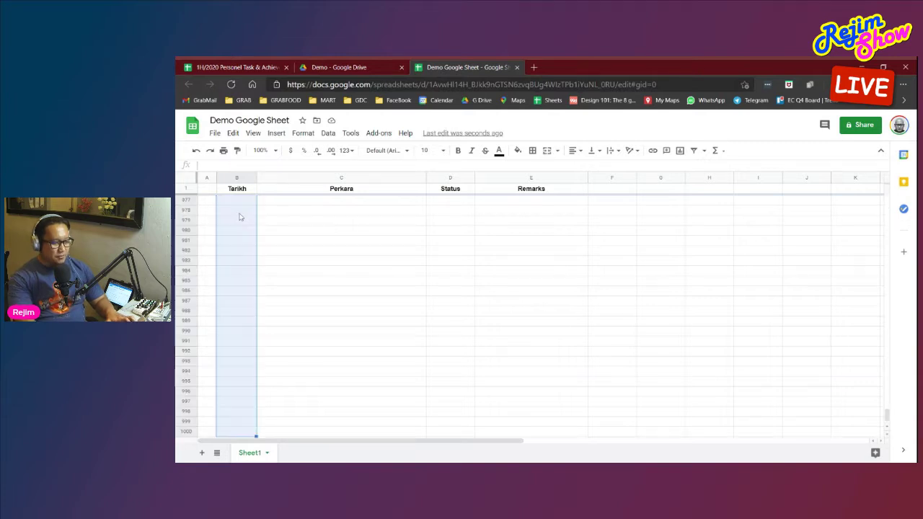
key(ctrl+v)
click(366, 247)
Check that the date picker opens in Tarikh cells near the end of the sheet, such as B979
click(244, 286)
key(ctrl+Up)
double_click(242, 280)
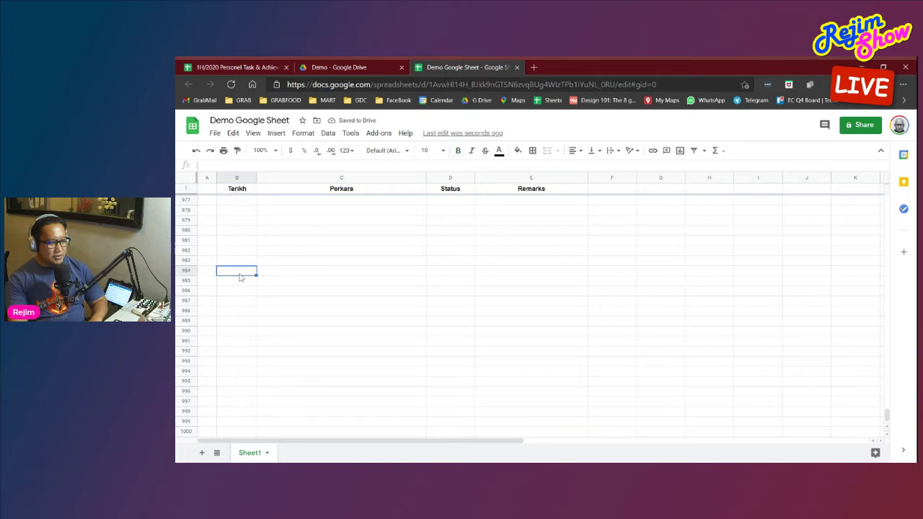
click(370, 213)
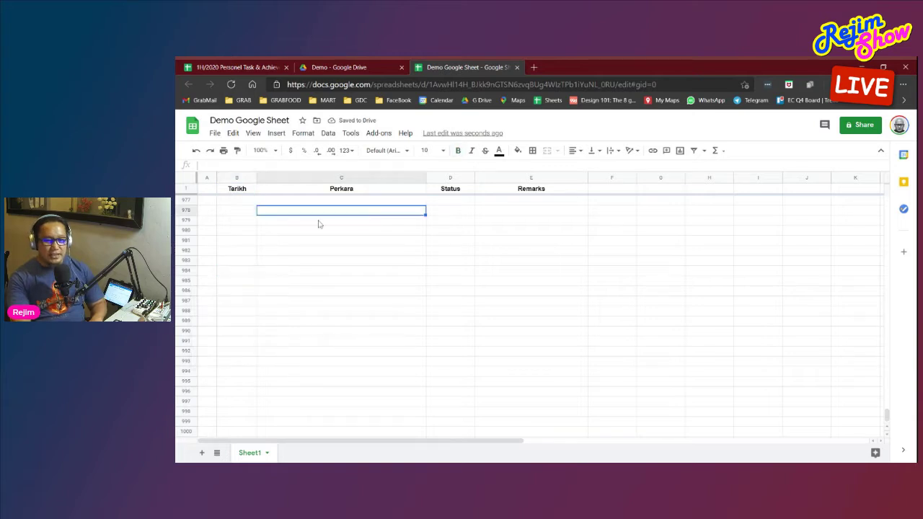
click(223, 220)
double_click(240, 224)
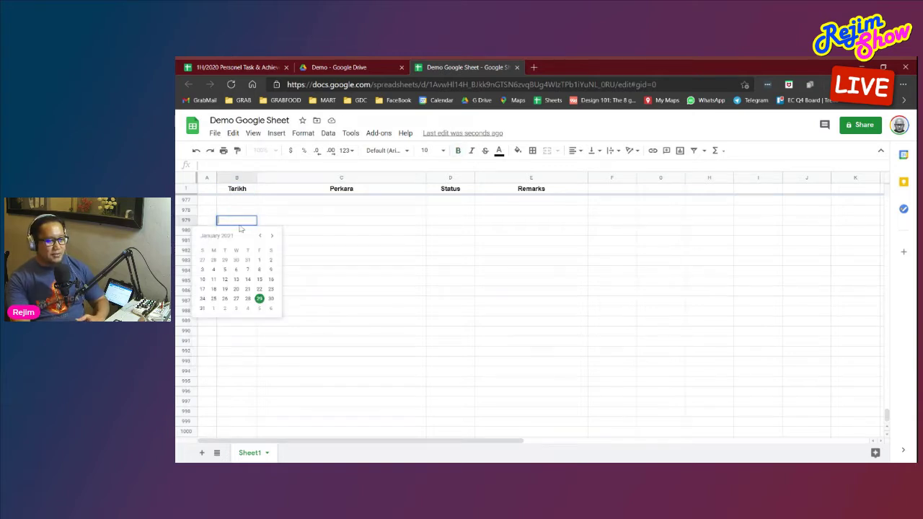
click(372, 253)
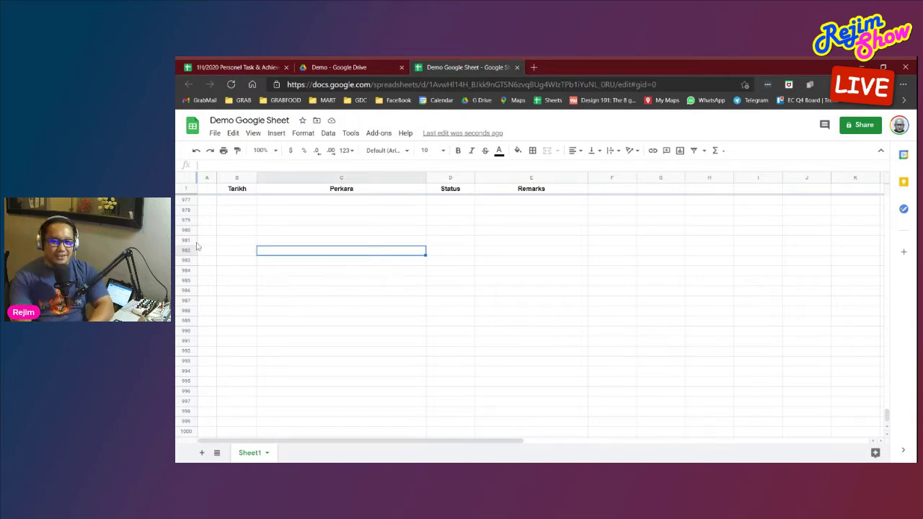
Pick the date 2021-01-29 in cell B977 and enter Ajar Google Sheet as its Perkara in C977
double_click(234, 202)
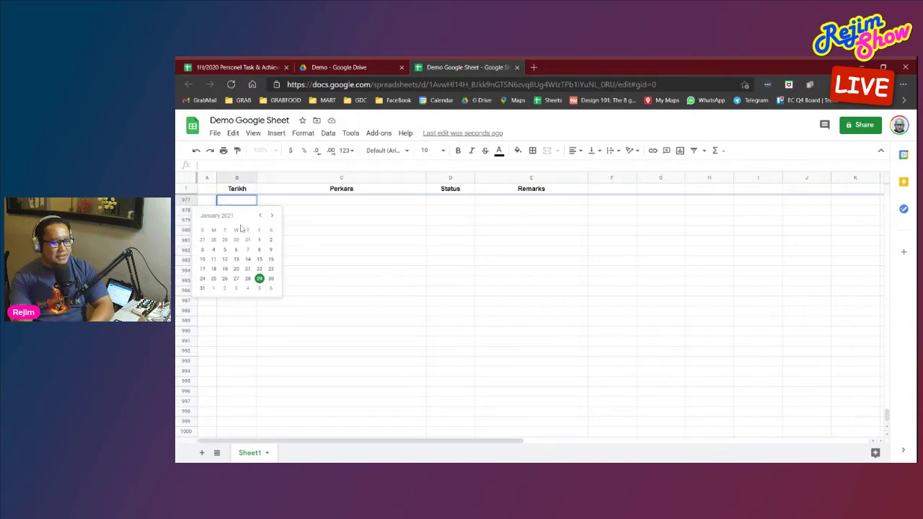
click(259, 279)
click(353, 243)
click(318, 203)
text(Ajar)
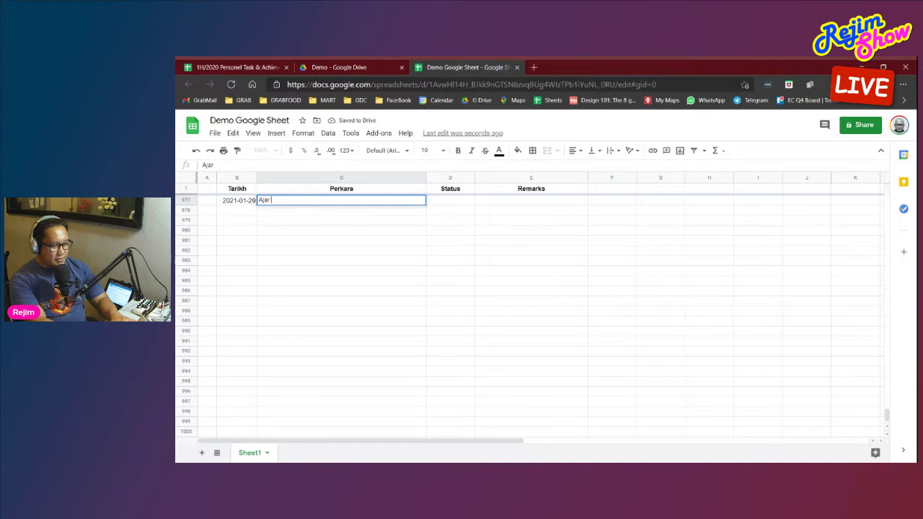
text( Google Sheet)
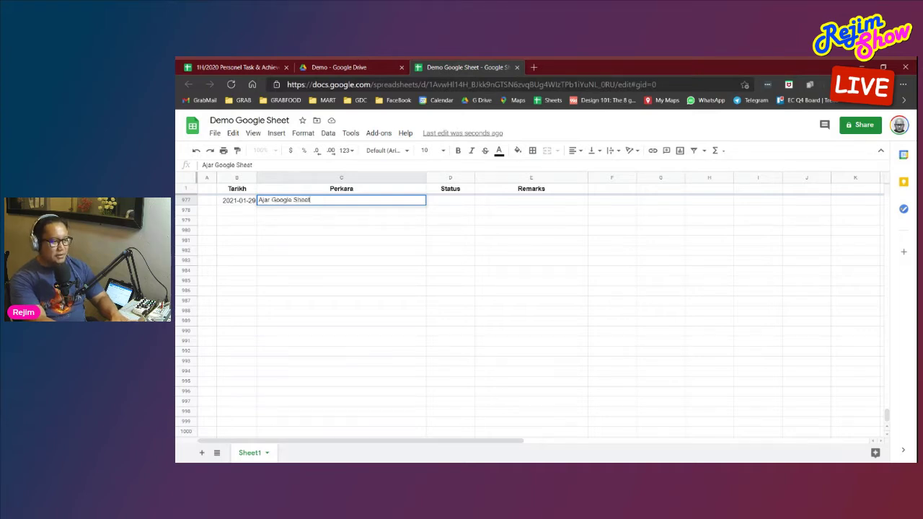
key(Return)
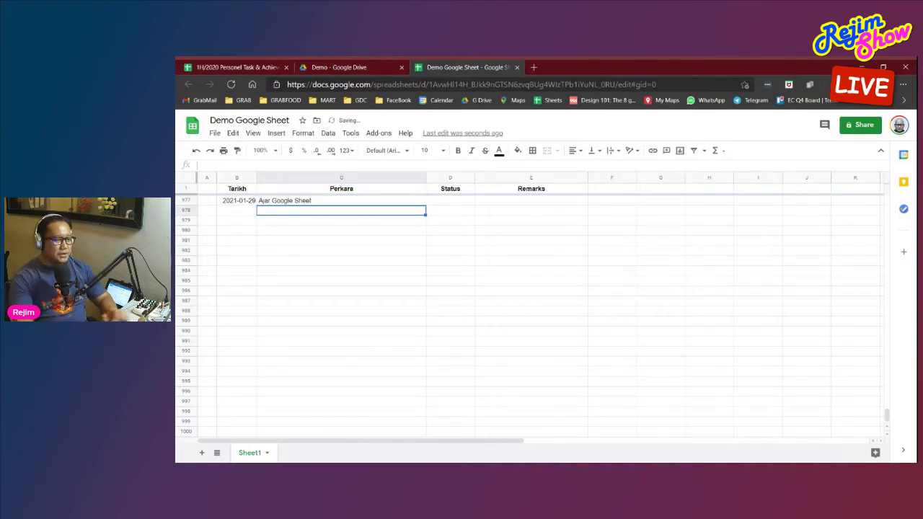
Enter PENDING as the Status of the Ajar Google Sheet task in cell D977
click(472, 203)
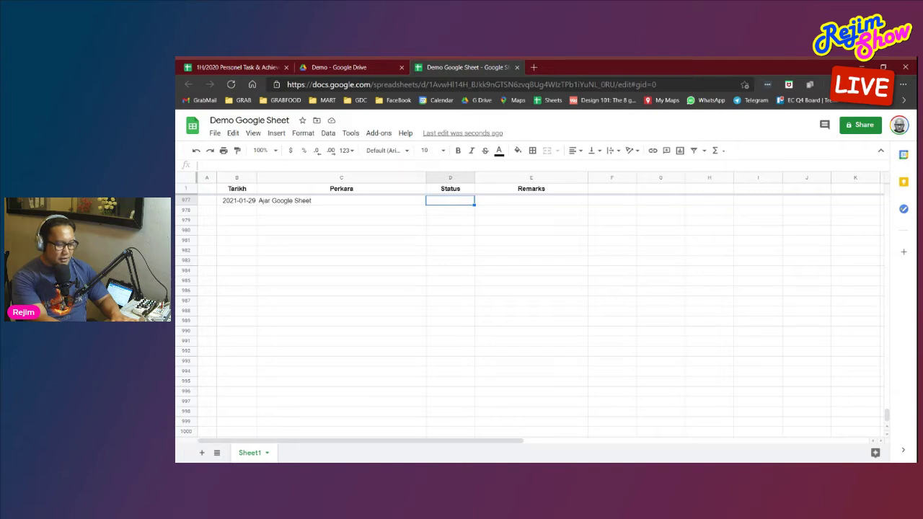
text(PENDING)
key(Return)
click(462, 221)
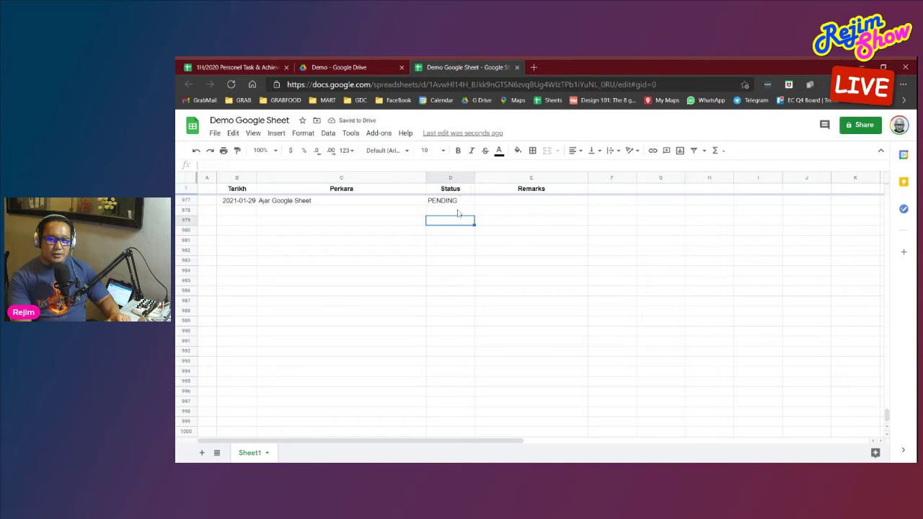
Enlarge the sheet view to 125% zoom and further to 150%
click(253, 133)
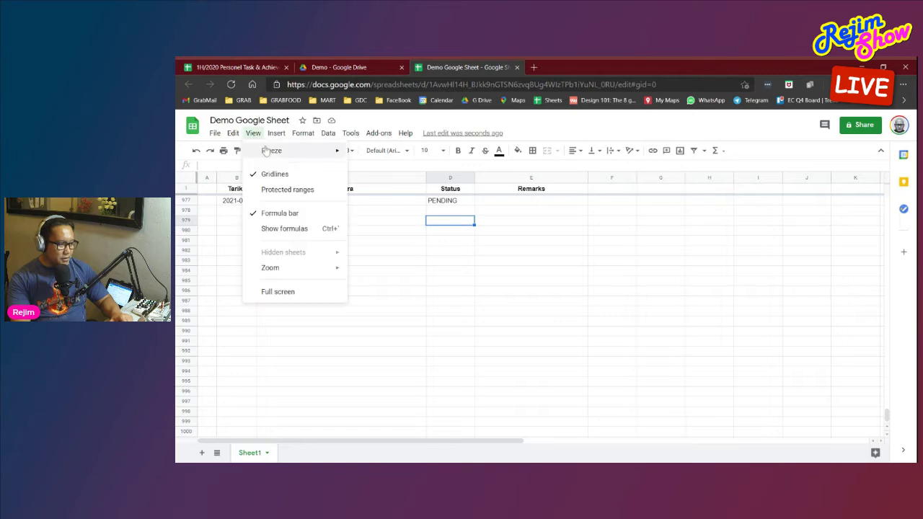
mouse_move(248, 146)
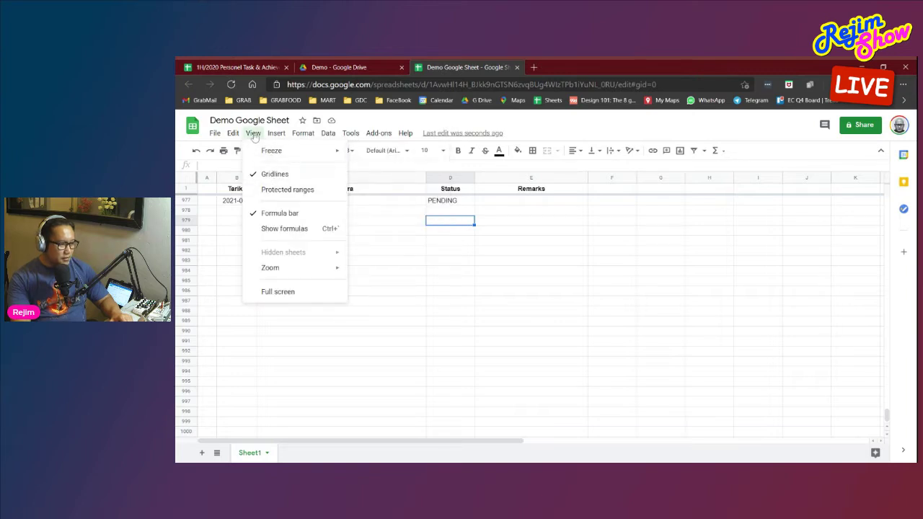
mouse_move(292, 275)
click(374, 334)
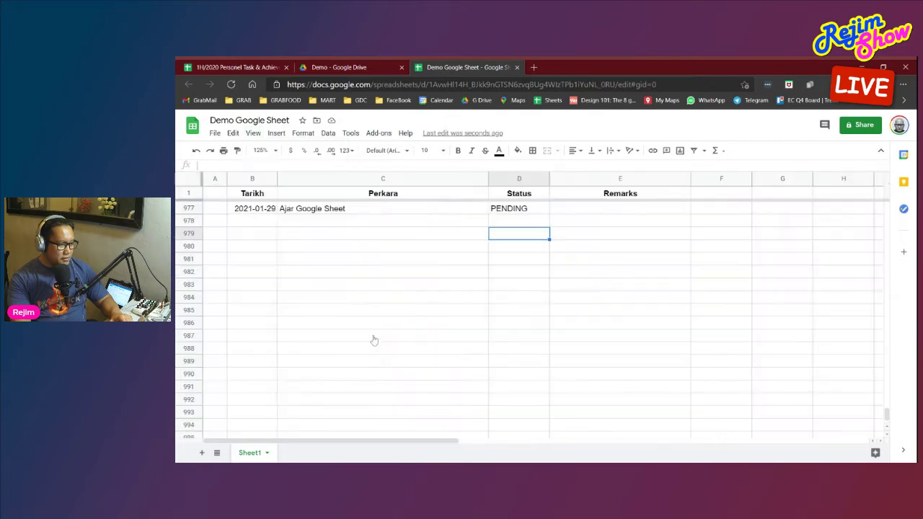
click(253, 134)
mouse_move(293, 271)
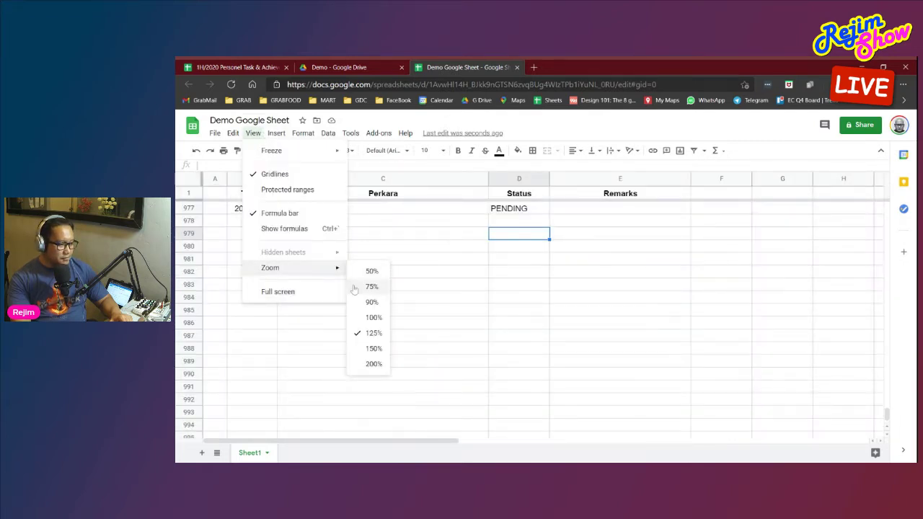
click(372, 350)
click(587, 320)
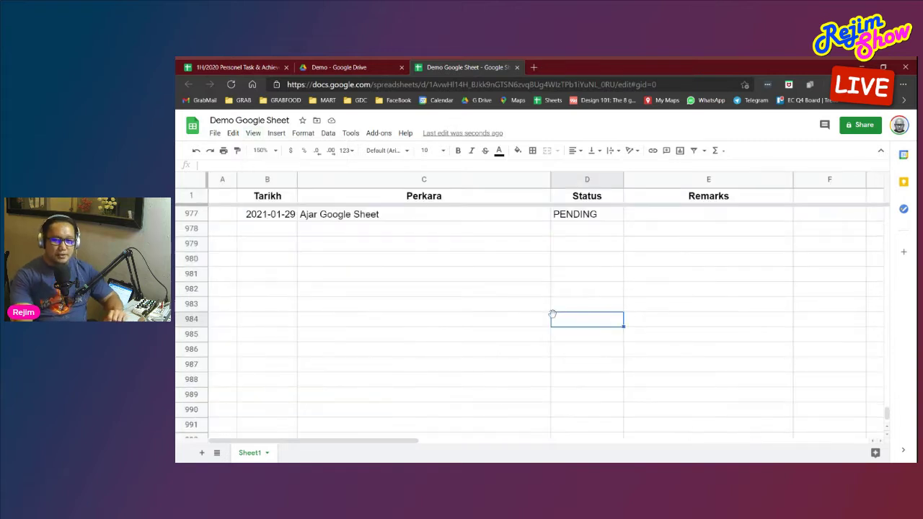
Enter Masukkan nota disini as the Remarks of the Ajar Google Sheet task in cell E977
click(669, 217)
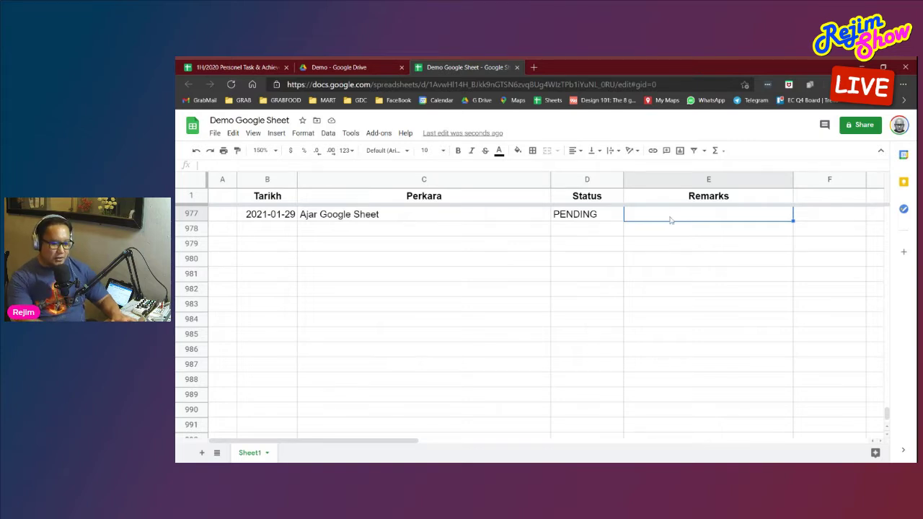
text(Masukkan nota disini)
key(Return)
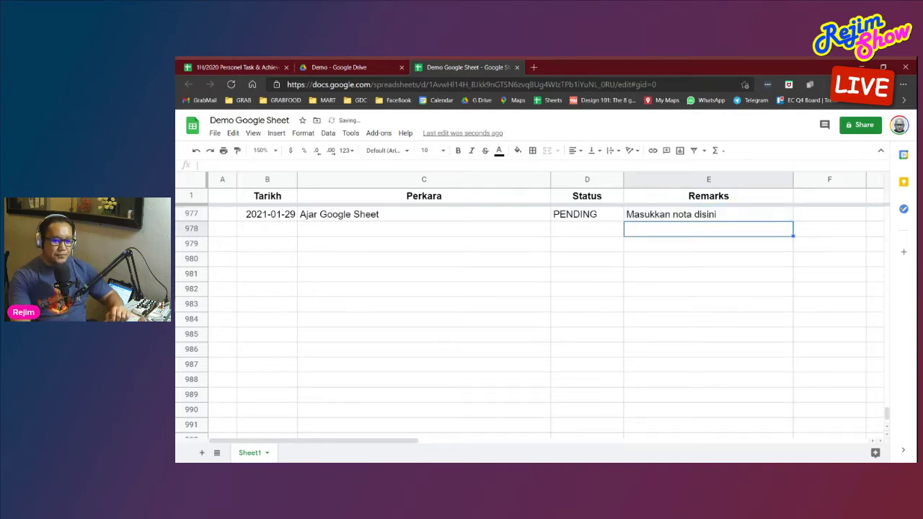
click(607, 263)
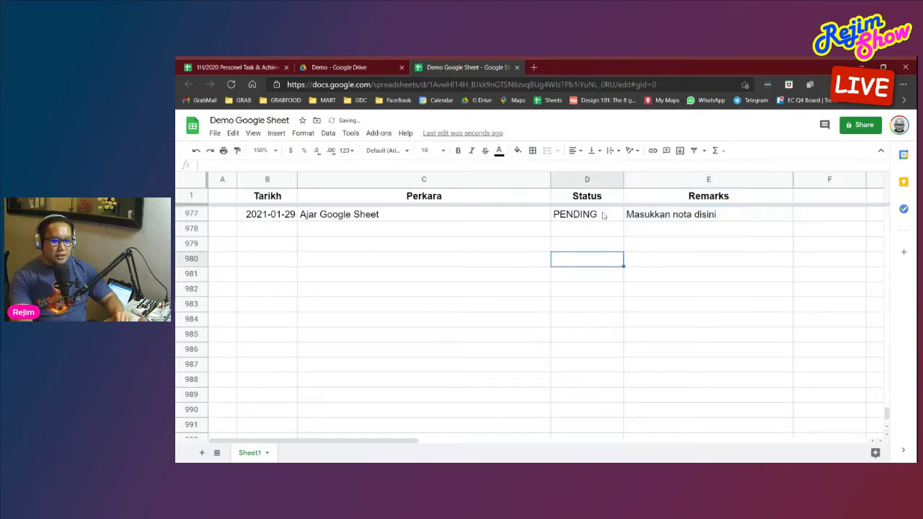
Pick the date 2021-01-30 in cell B978 and enter Ajar GOogle Slides as its Perkara in C978
double_click(273, 231)
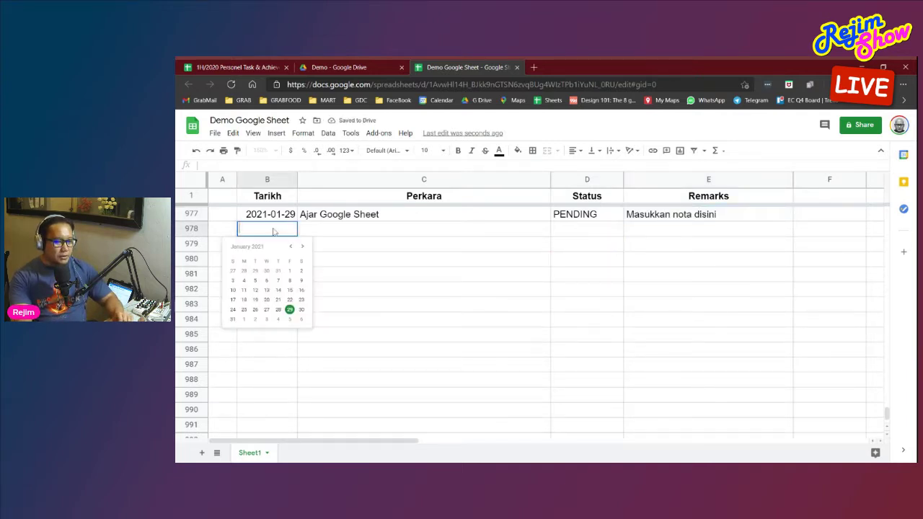
click(302, 310)
click(324, 229)
text(A)
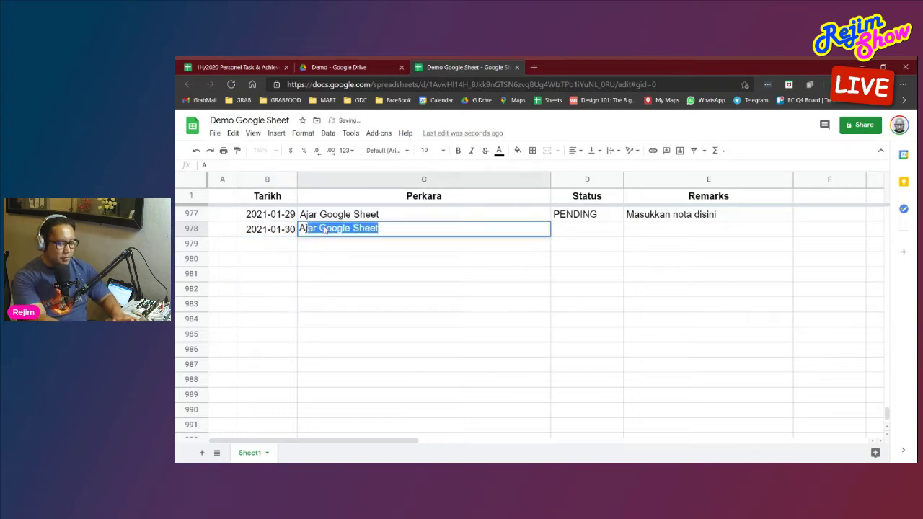
text(jar GOogle )
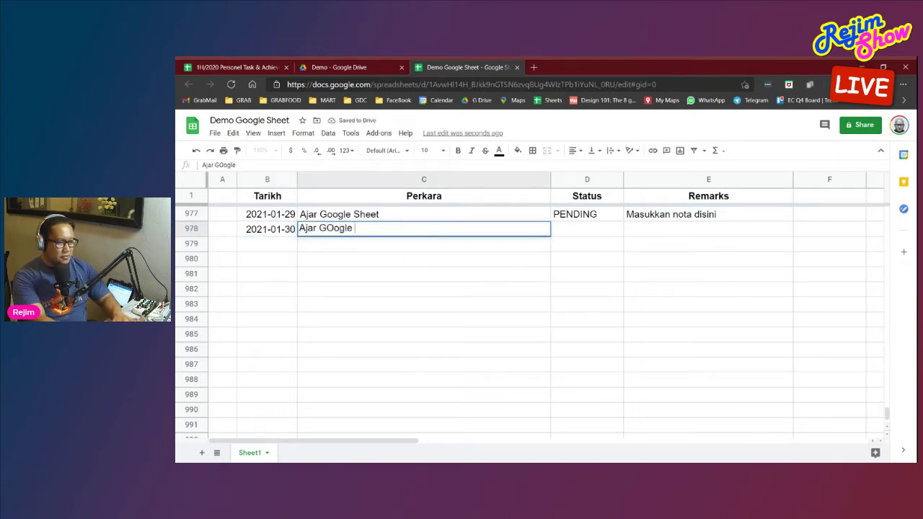
text(Slides)
key(Return)
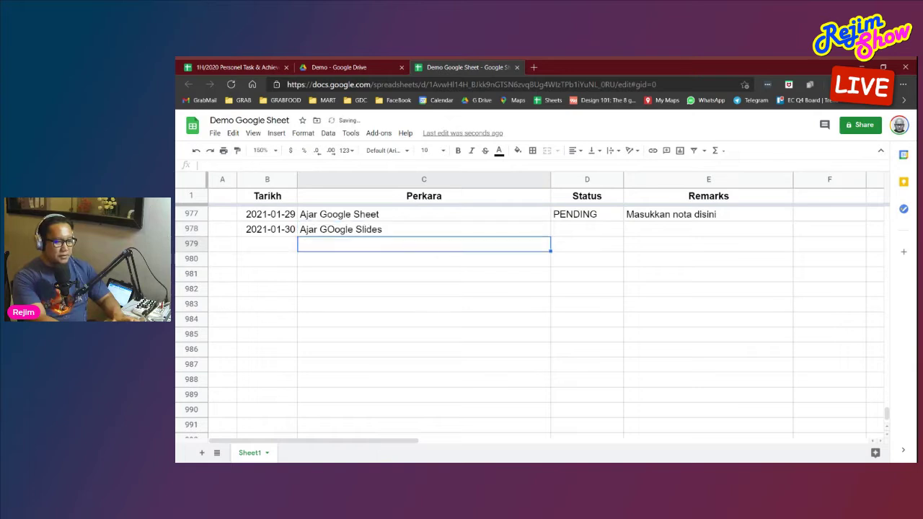
Enter PENDING as the Status of the Ajar GOogle Slides task in cell D978
click(598, 230)
double_click(598, 232)
text(PEN)
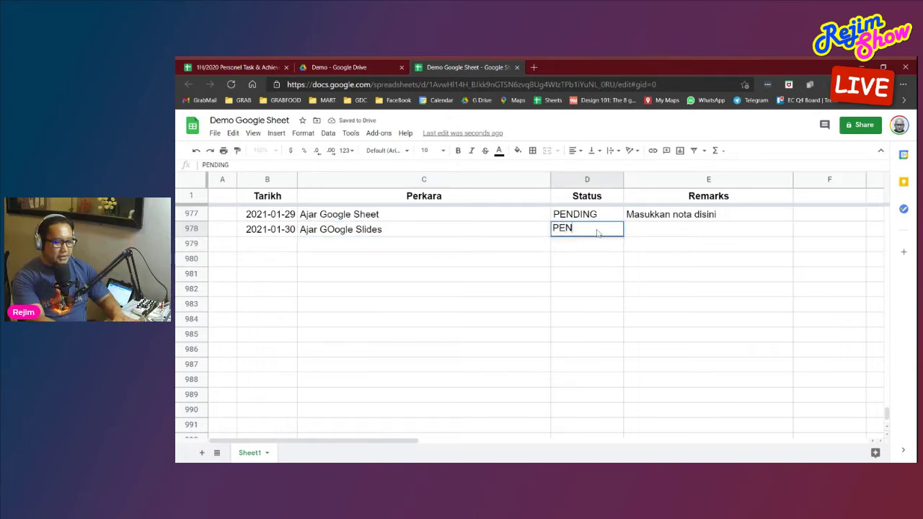
text(DIFNF)
key(Return)
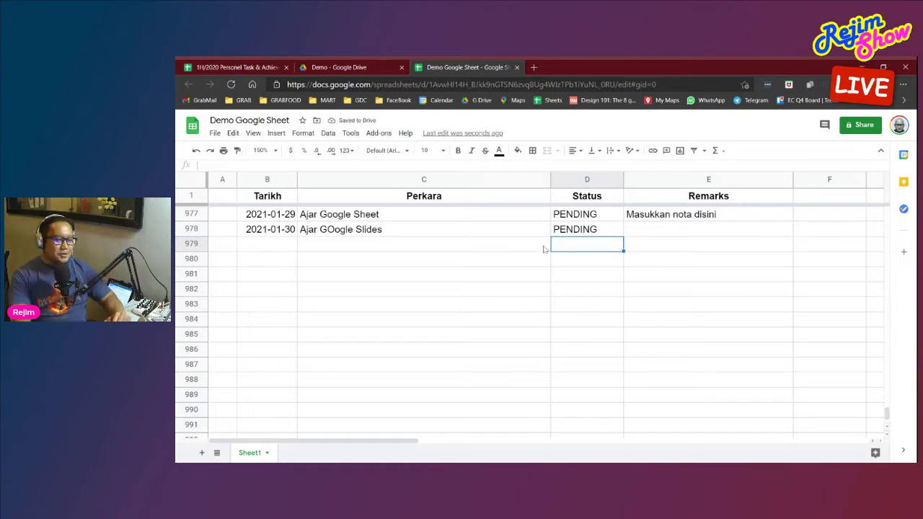
click(590, 232)
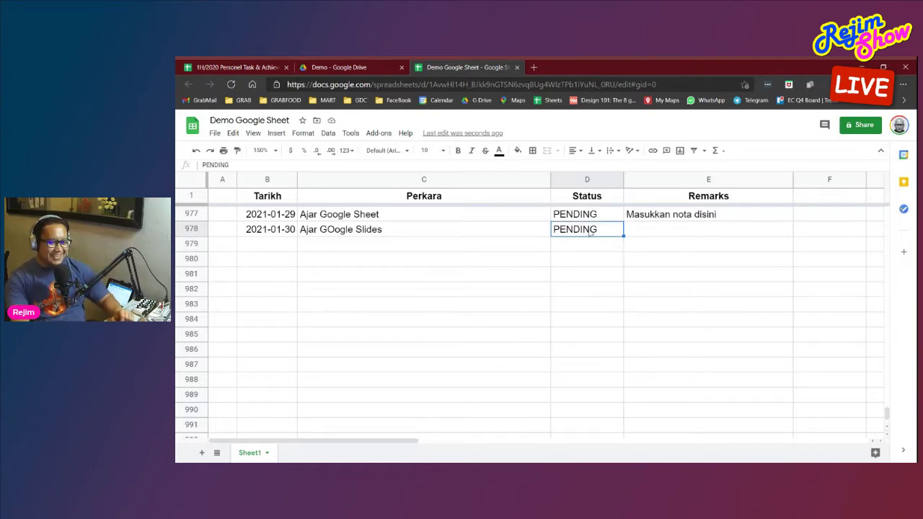
Add a second sheet and list the statuses PENDING, BLOCKER and COMPLETED in cells A1 to A3
click(202, 453)
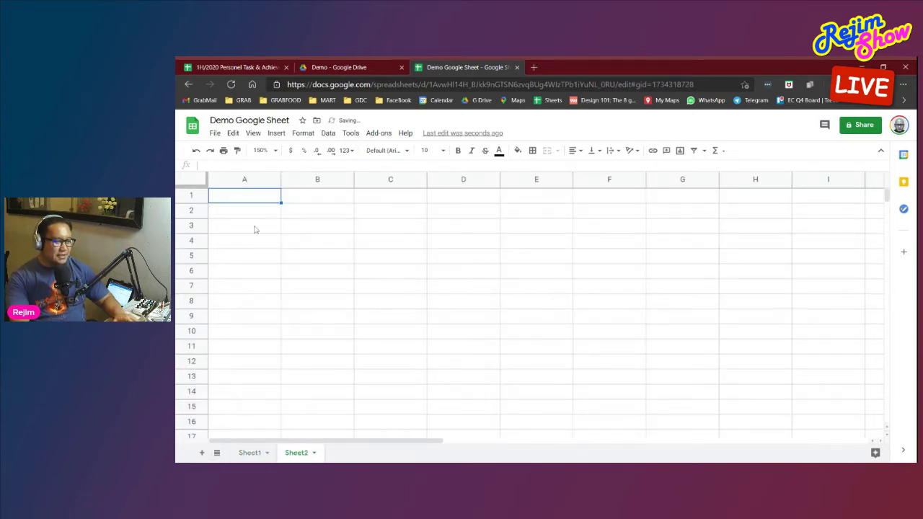
text(PENDING)
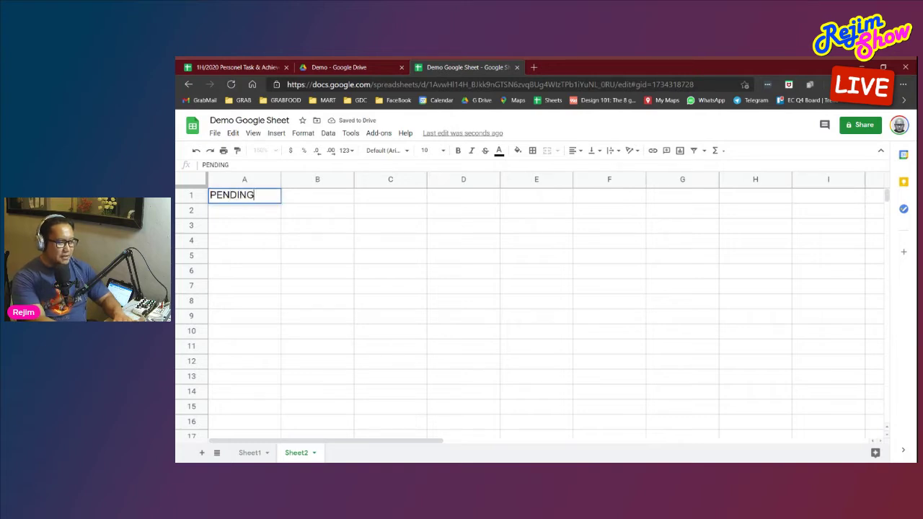
key(Return)
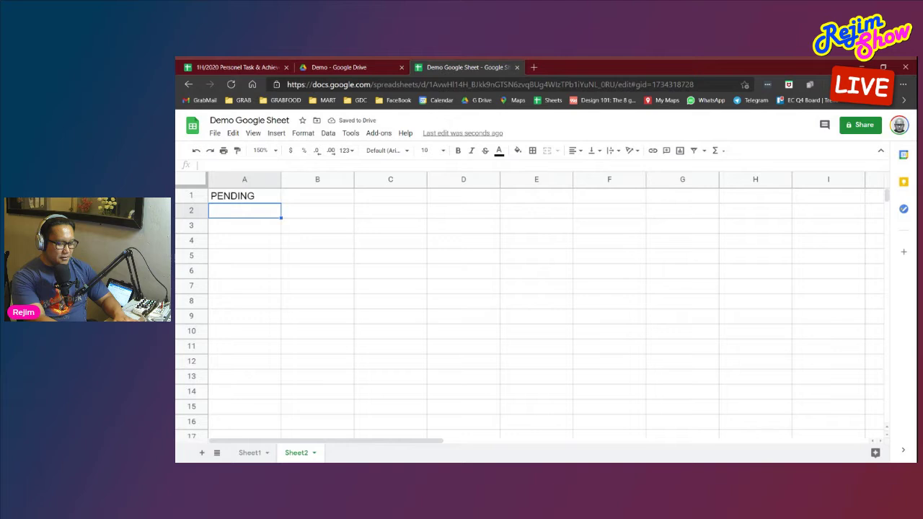
text(BLOCKER)
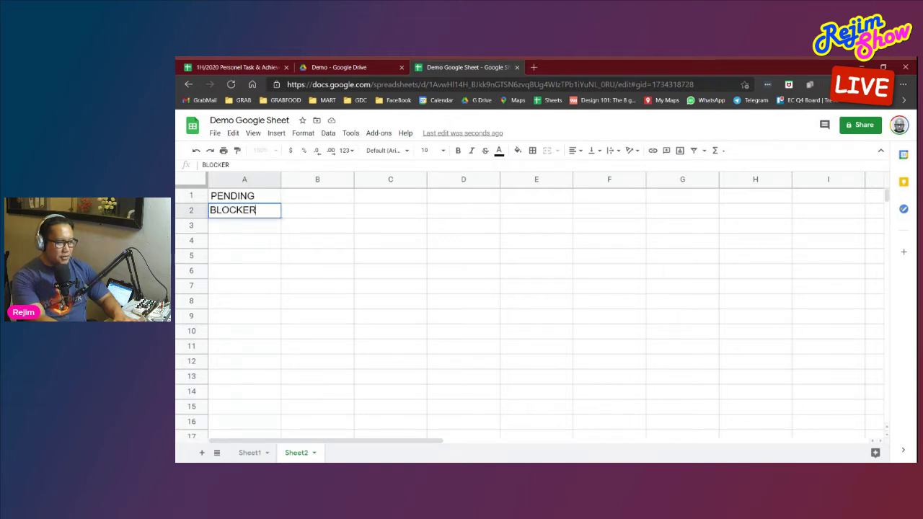
key(Return)
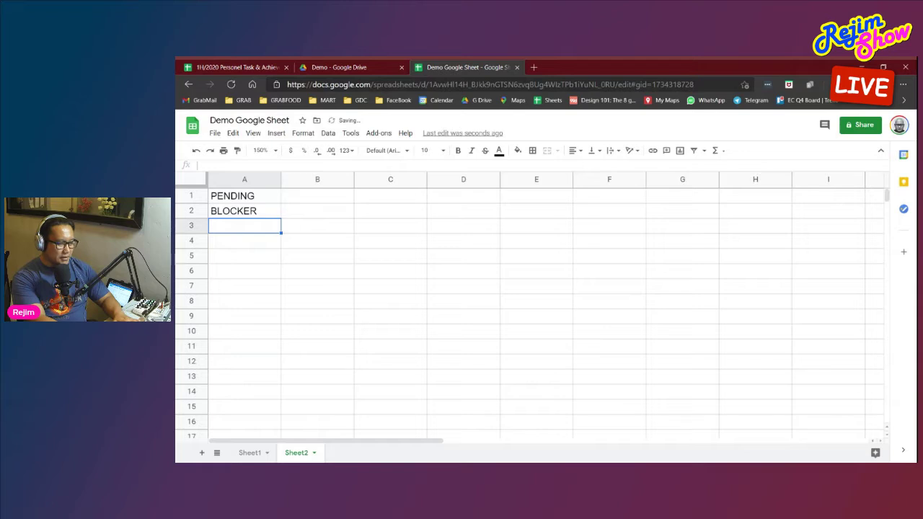
text(COMPLETED)
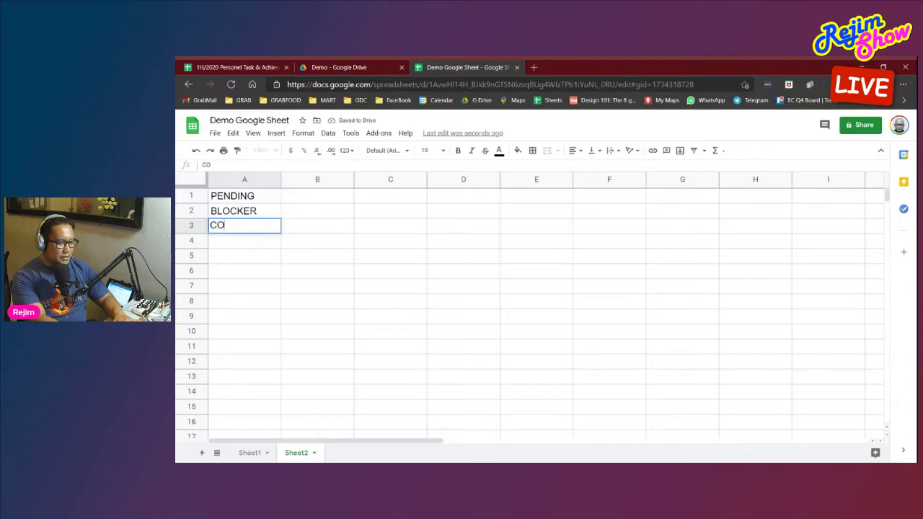
key(Return)
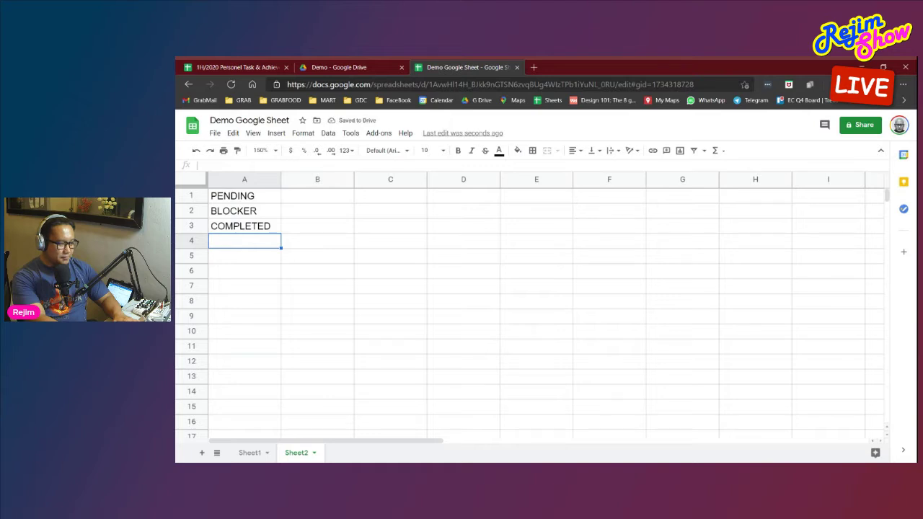
Add CANCELLED as the fourth status in cell A4 of Sheet2
text(CALNI)
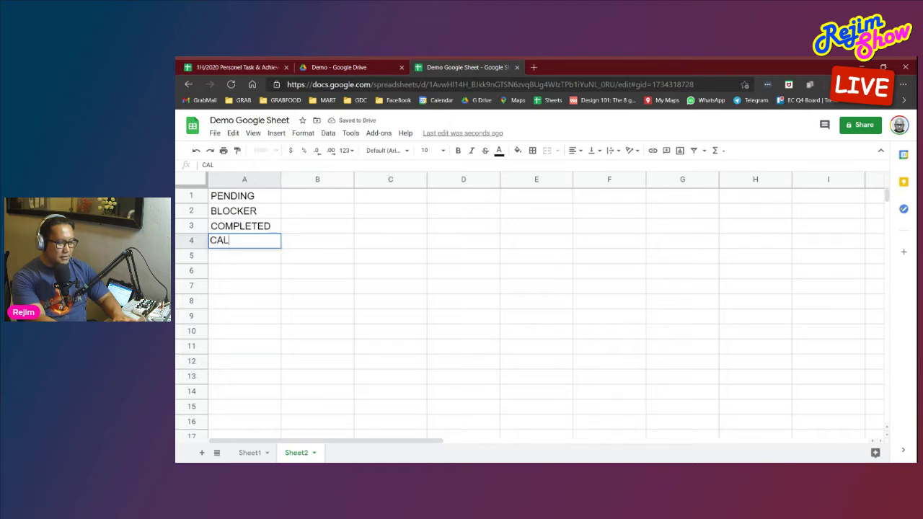
key(BackSpace)
key(BackSpace)
key(BackSpace)
text(NCE)
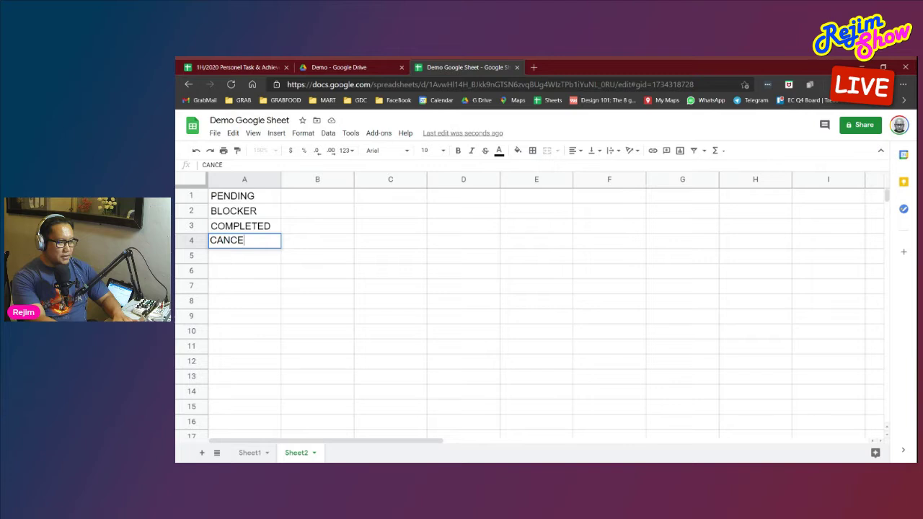
text(LLE)
key(BackSpace)
text(LED)
key(Return)
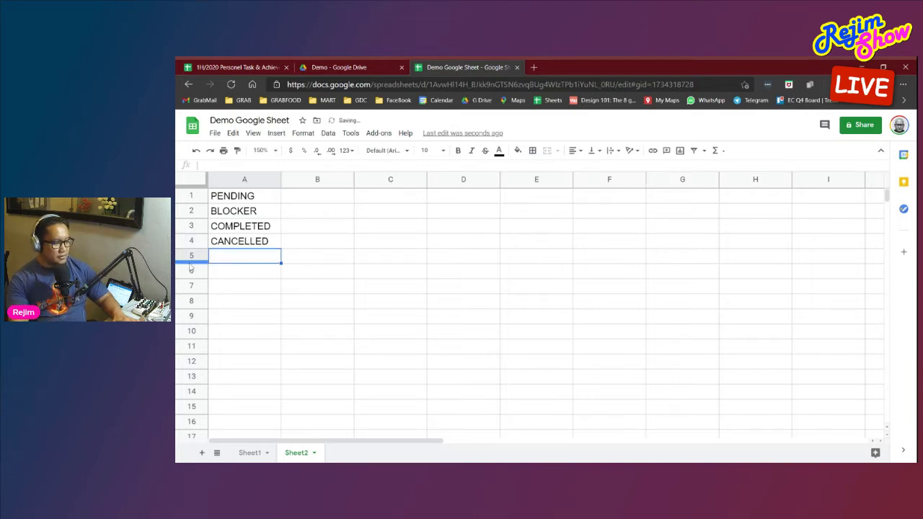
click(336, 300)
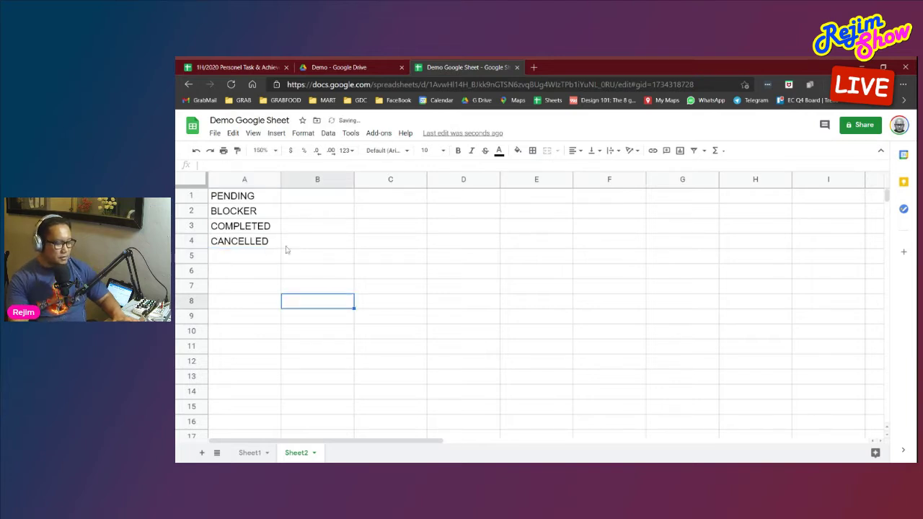
Clear the Status entries of both tasks in cells D977 and D978 on Sheet1
click(258, 459)
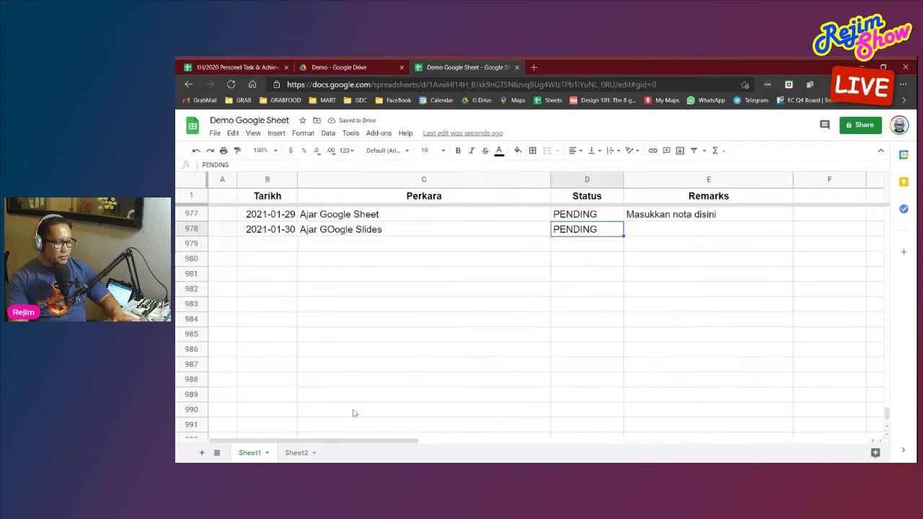
click(599, 219)
key(Delete)
click(604, 228)
key(Delete)
Apply data validation to Status cell D977 using List from a range with Sheet2!A1:A4 as the source, and save it
click(604, 219)
right_click(603, 223)
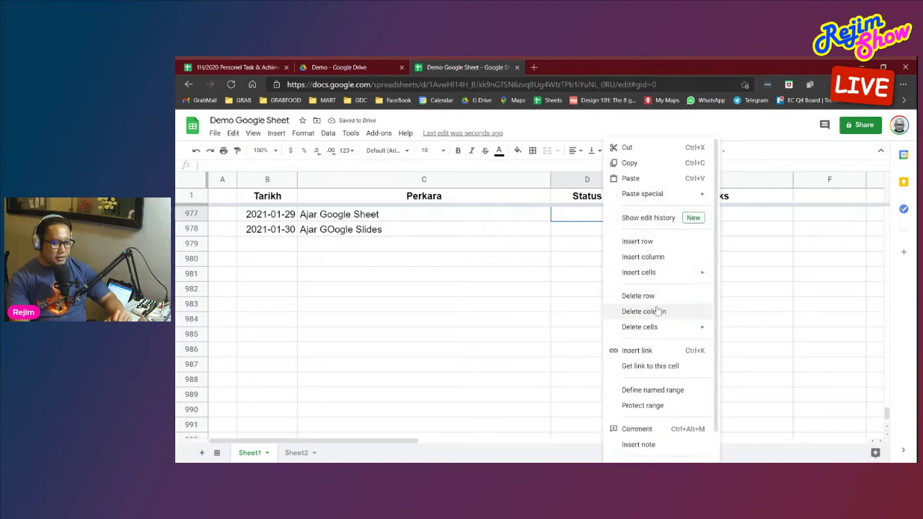
scroll(652, 314, down, 1)
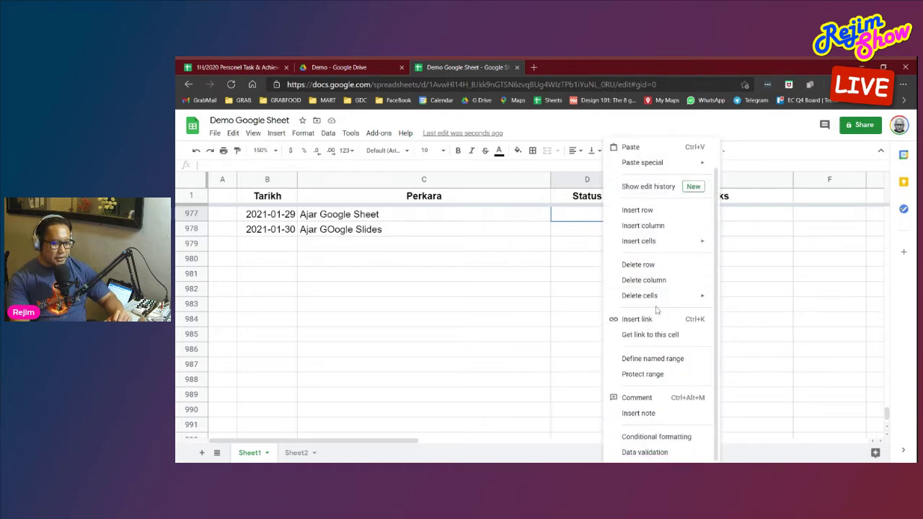
click(645, 454)
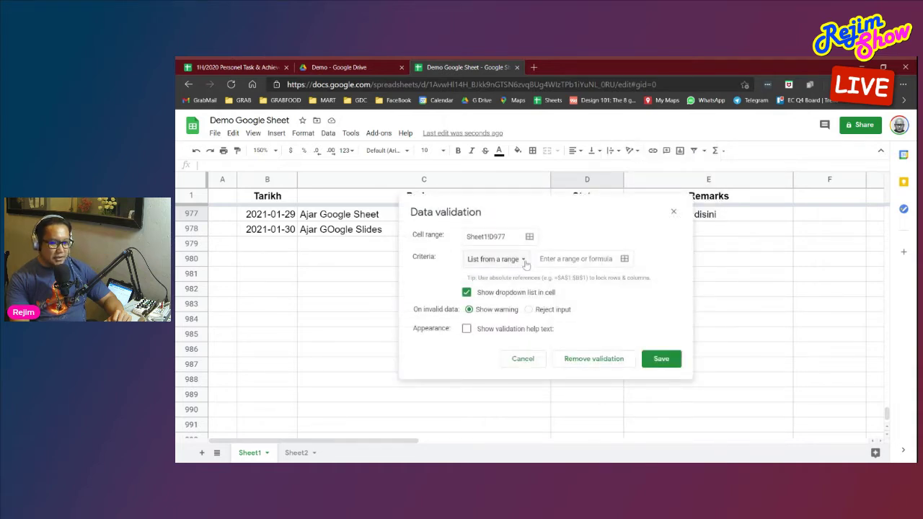
click(525, 263)
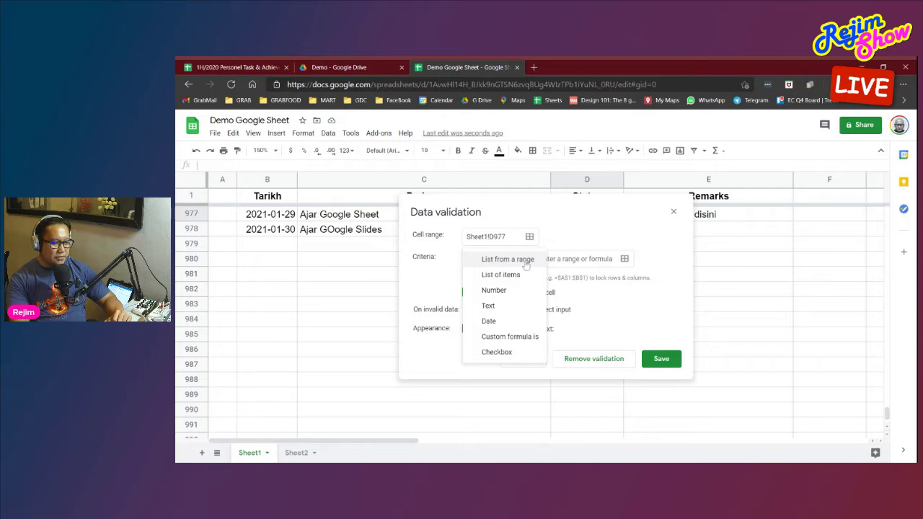
click(525, 262)
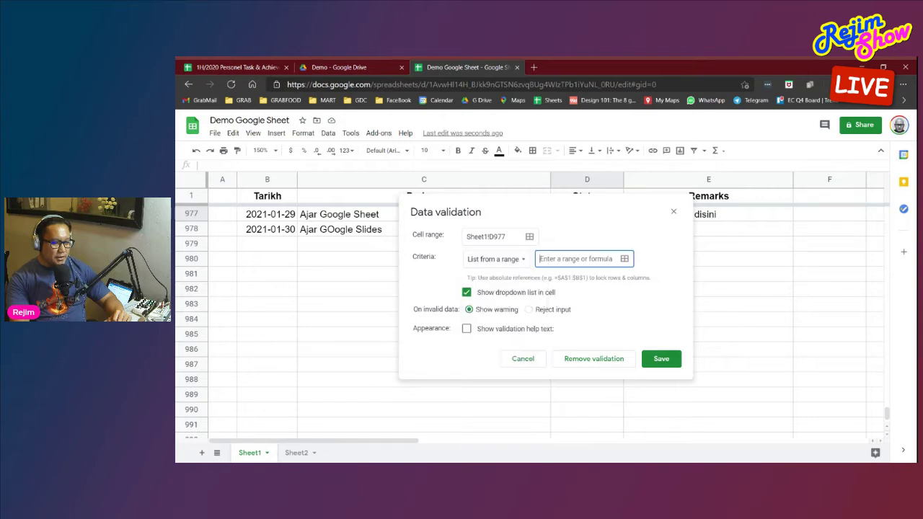
click(626, 259)
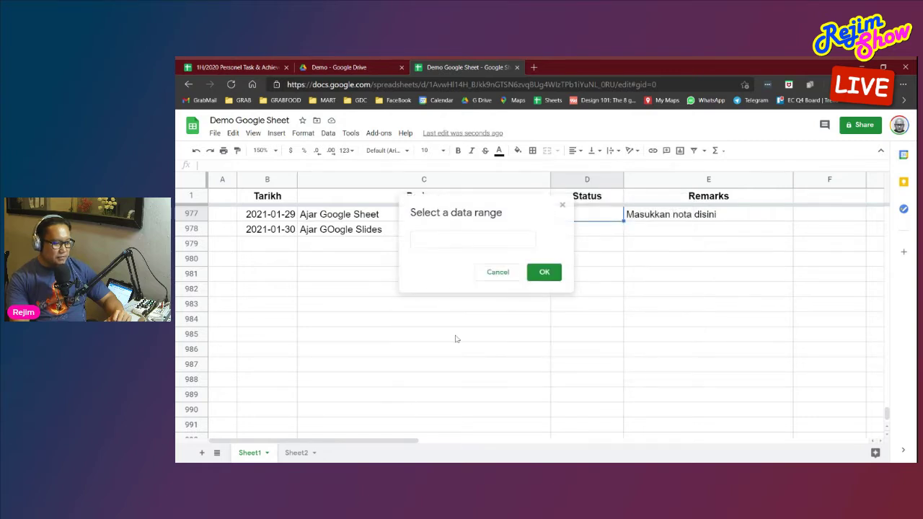
click(296, 453)
drag(246, 199, 246, 244)
click(545, 272)
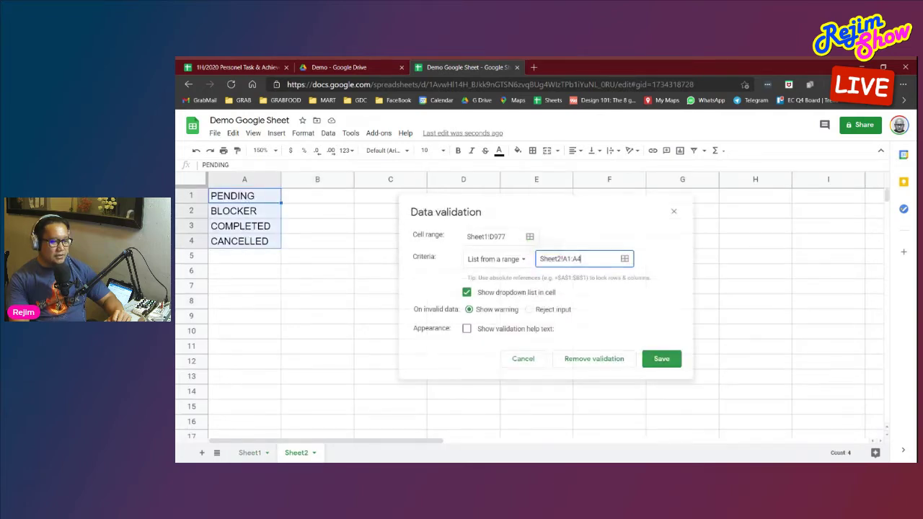
click(662, 359)
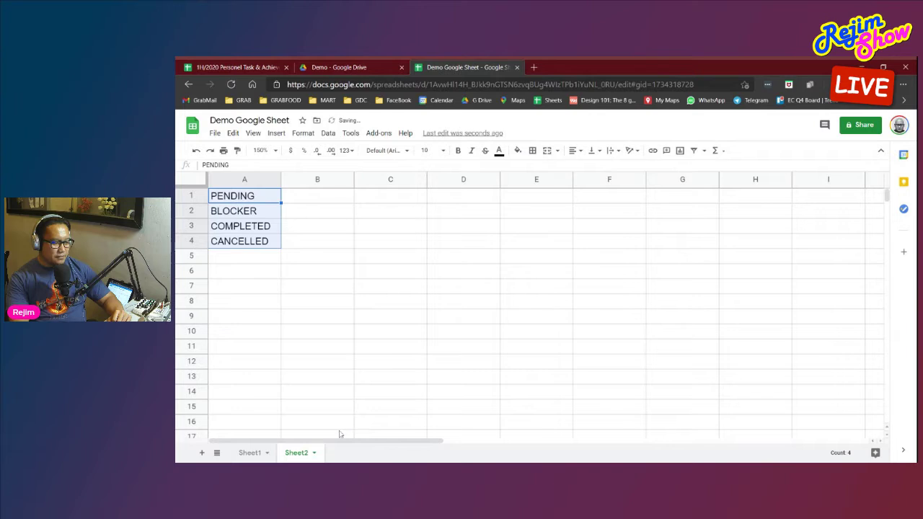
Return to Sheet1 and check the dropdown choices offered in Status cell D977
click(261, 454)
click(589, 275)
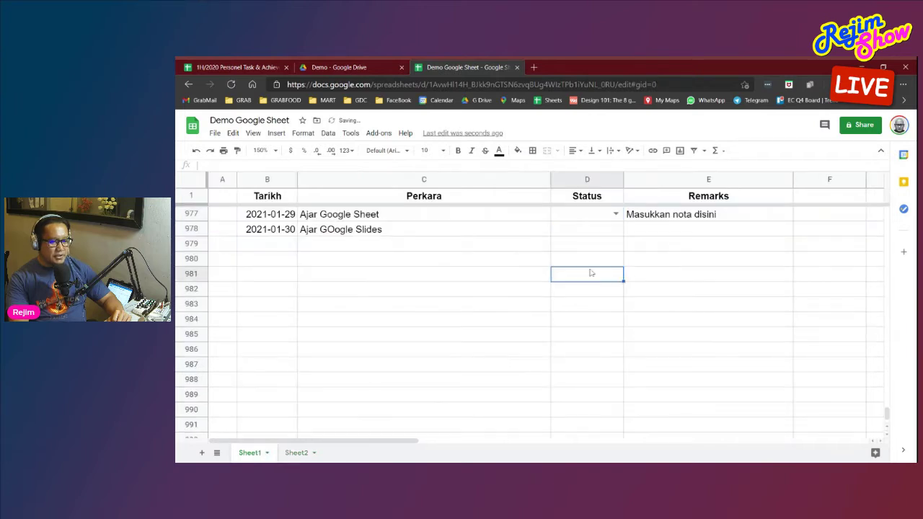
click(617, 216)
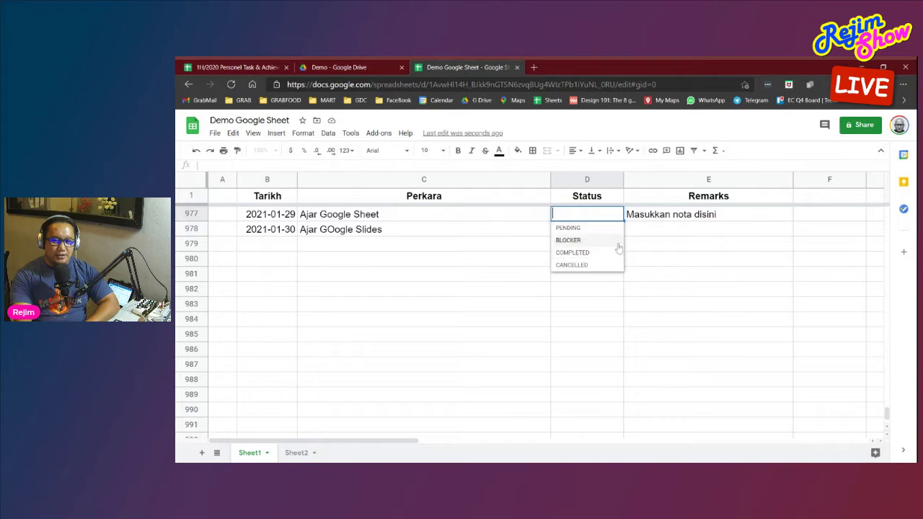
click(651, 261)
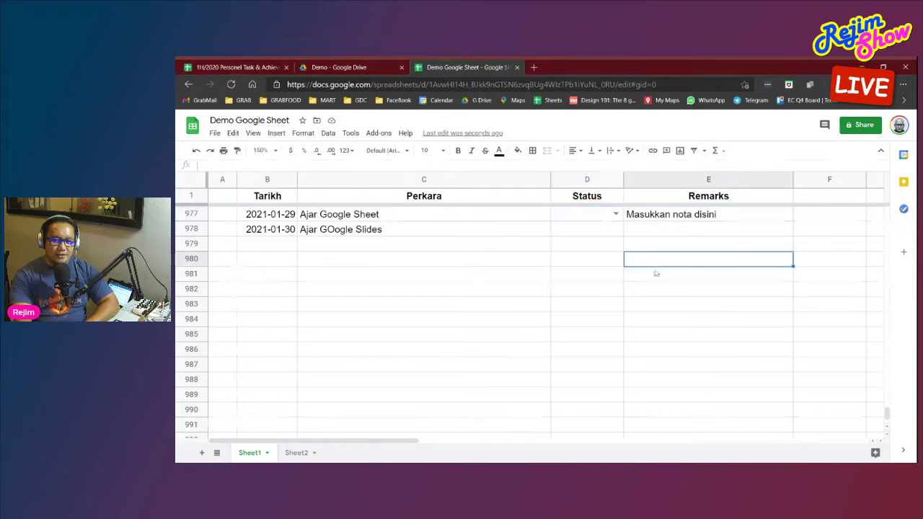
Add a conditional formatting rule to Status cell D977 that fills it light yellow when the text contains PENDING
click(591, 220)
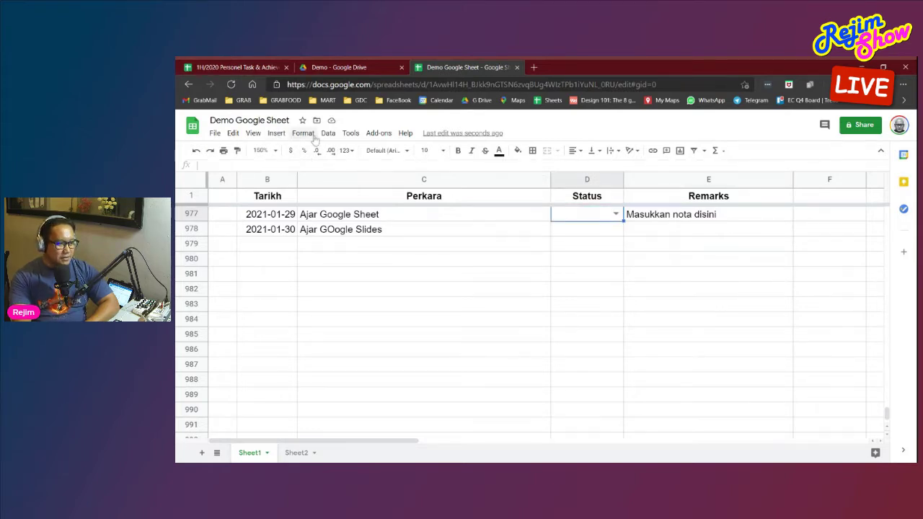
right_click(585, 219)
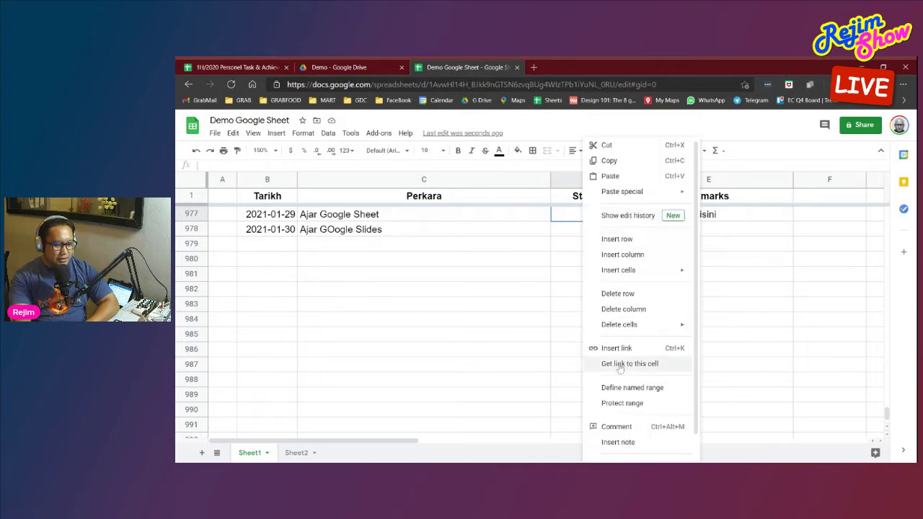
scroll(621, 371, down, 1)
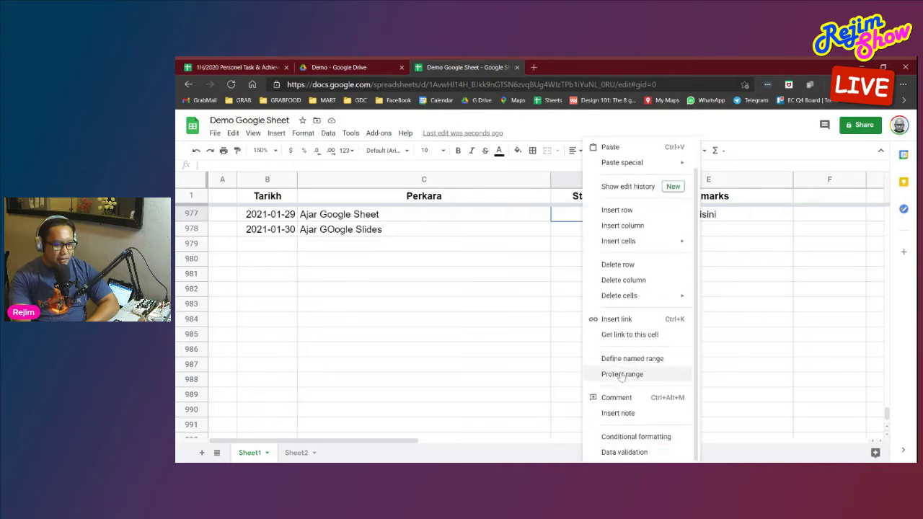
click(628, 439)
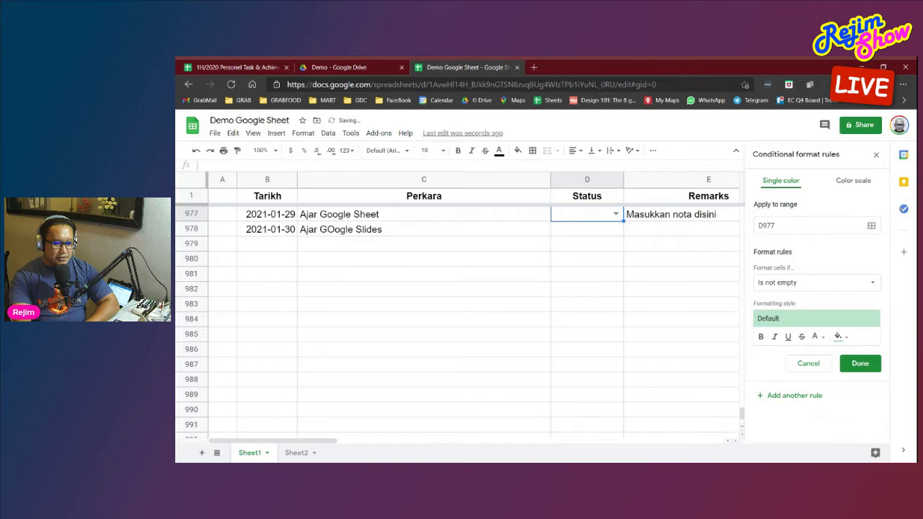
click(807, 285)
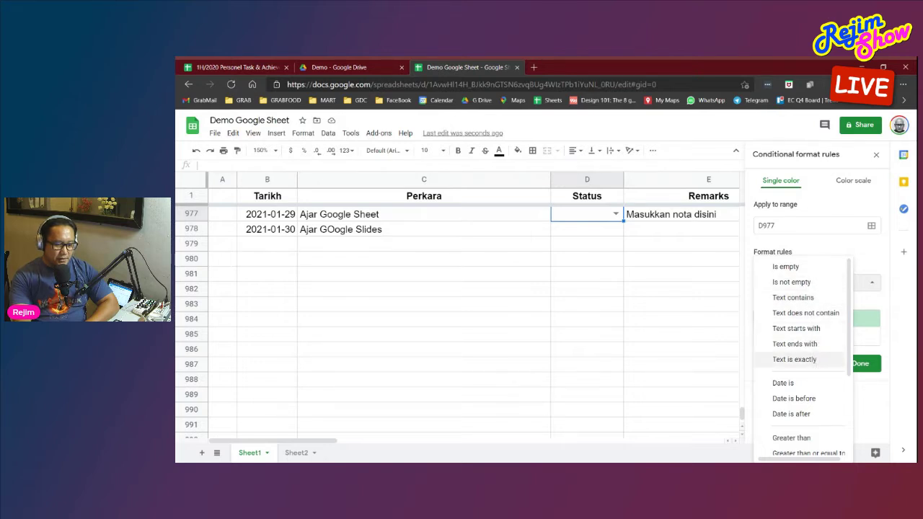
click(794, 297)
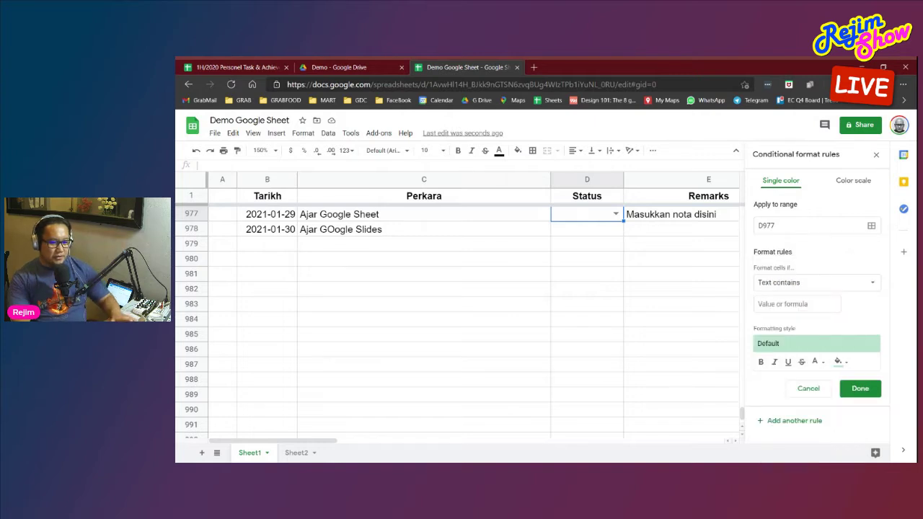
text(PENDING)
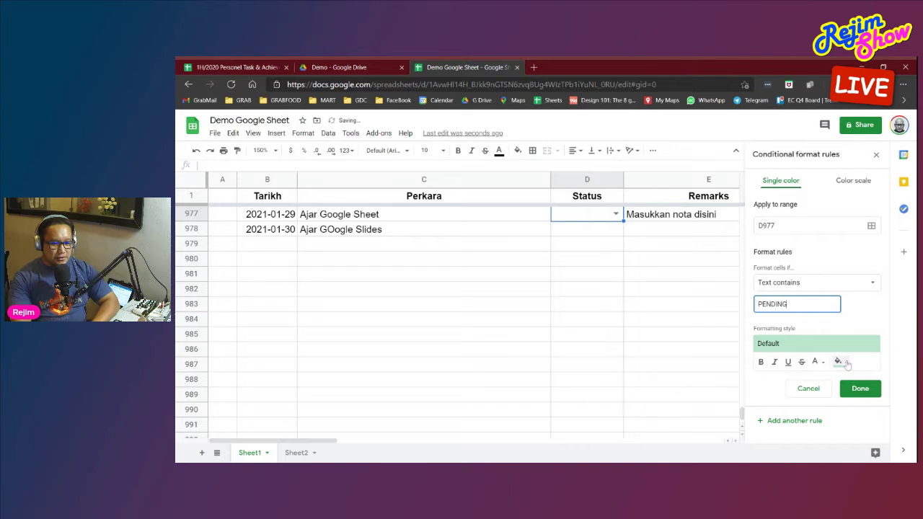
click(841, 362)
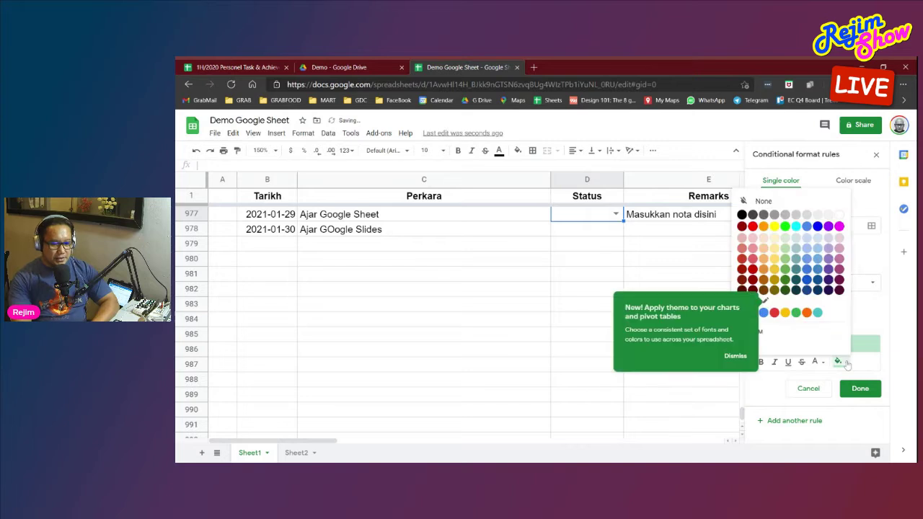
click(775, 240)
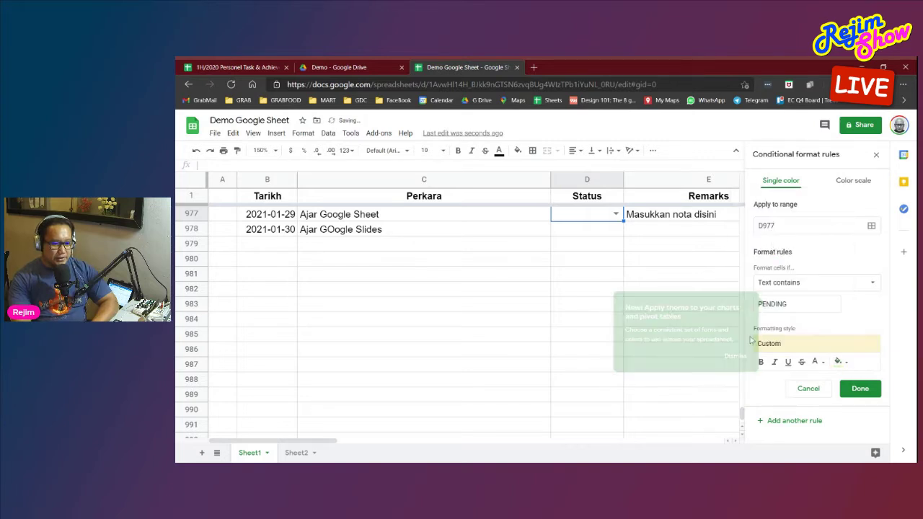
click(860, 389)
Add a second conditional format rule for D977 and look up the next status name in the list on Sheet2
click(789, 220)
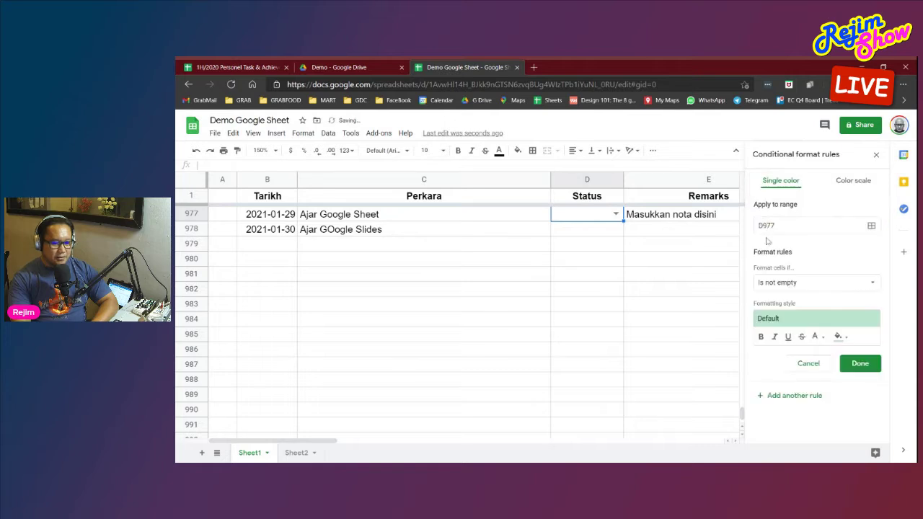
click(826, 283)
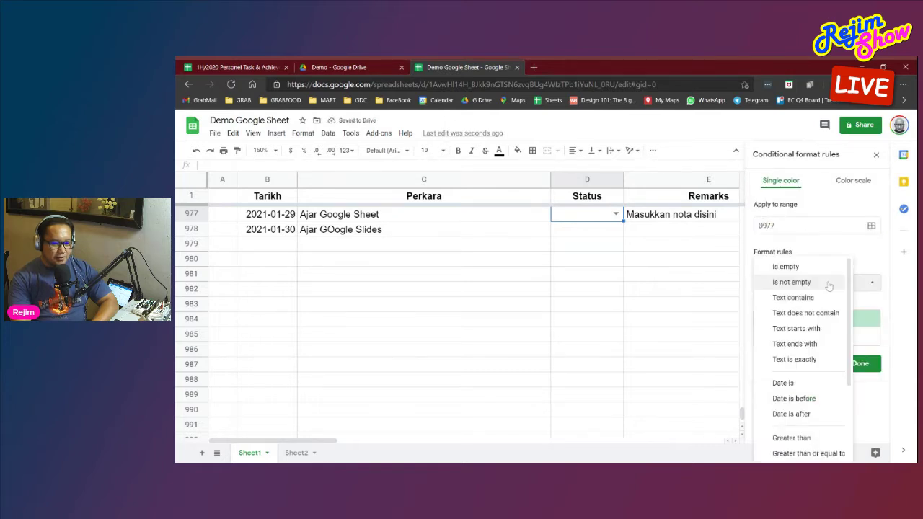
click(821, 298)
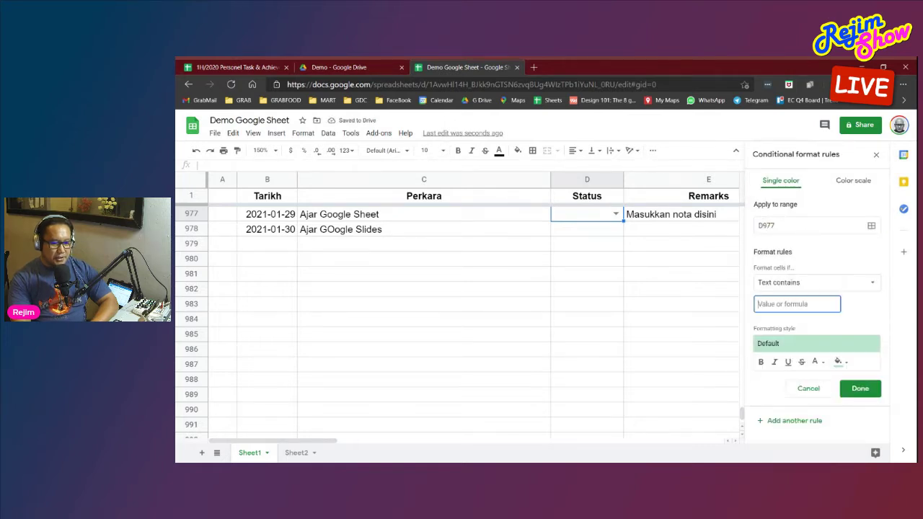
click(296, 453)
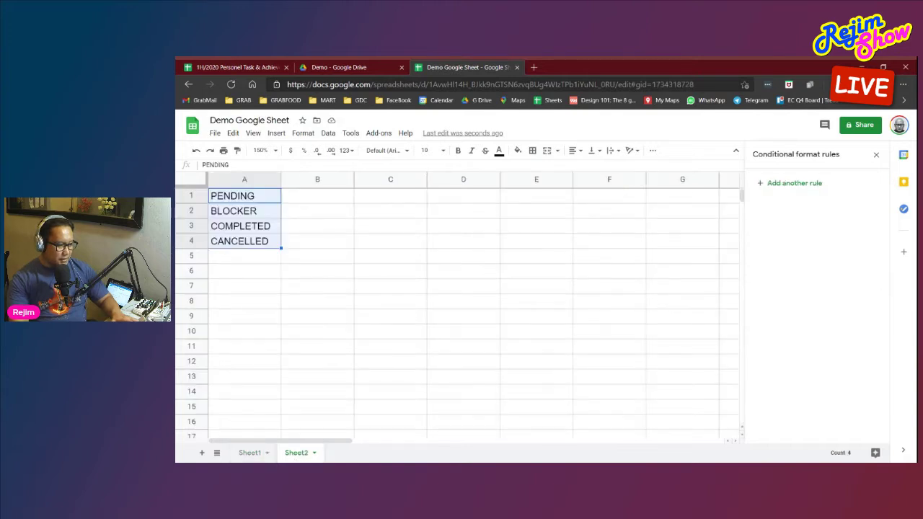
click(250, 454)
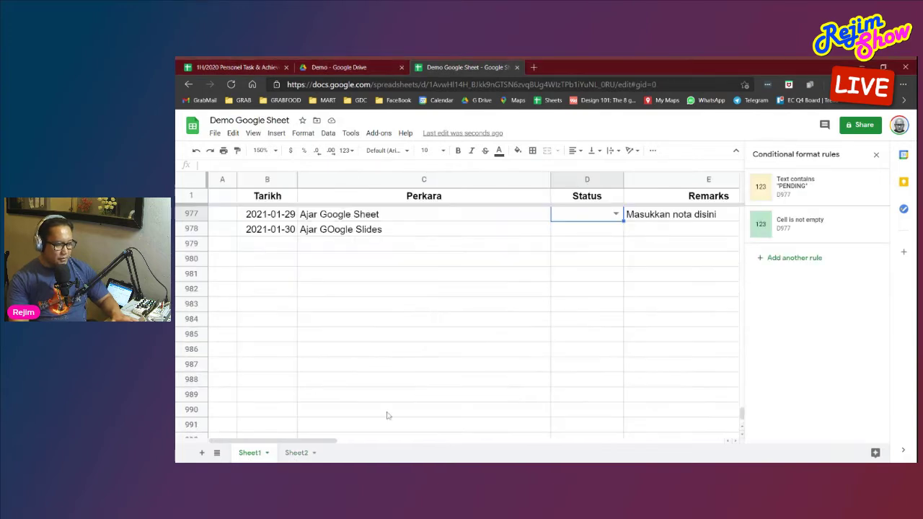
Change D977's "Cell is not empty" rule to Text contains BLOCKER with a grey fill, and save it
click(799, 232)
click(787, 284)
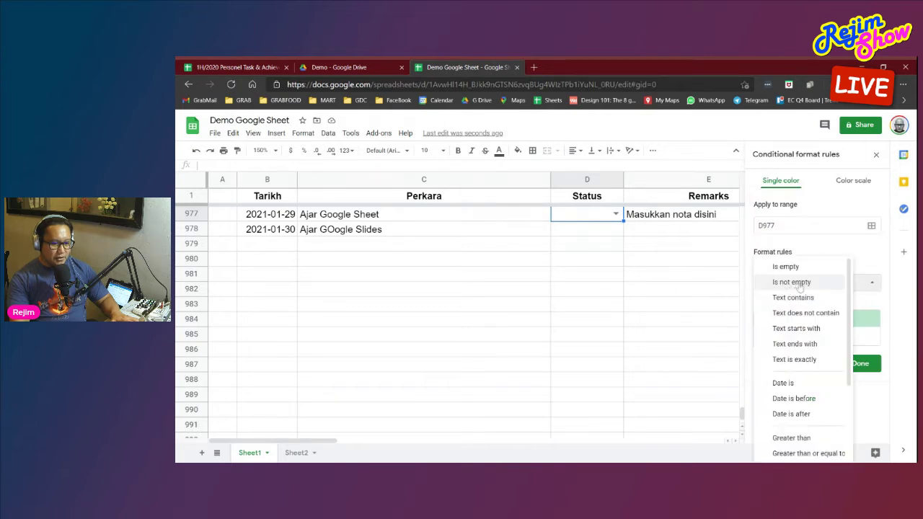
click(801, 298)
click(801, 303)
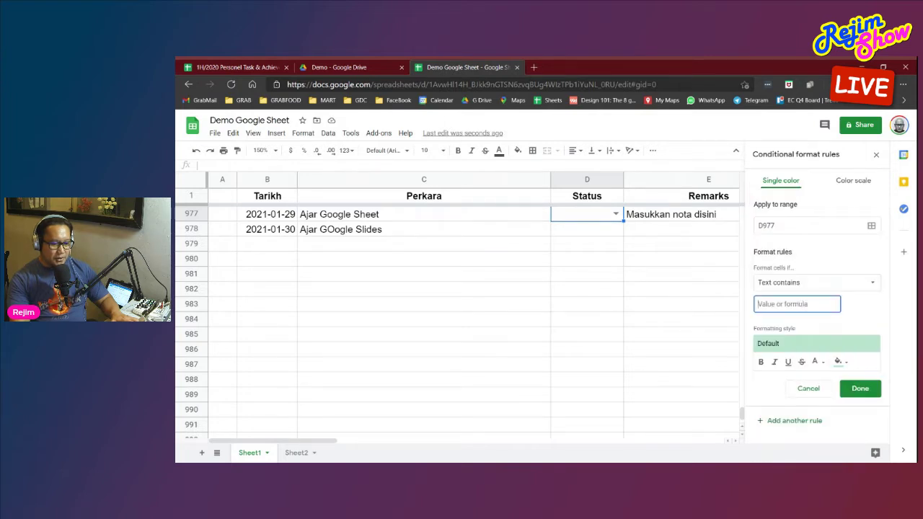
text(BLOCKER)
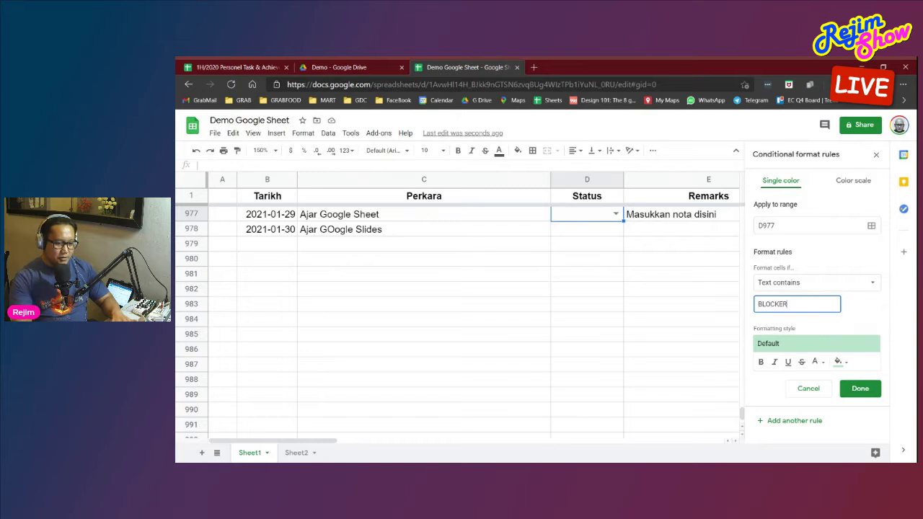
click(840, 363)
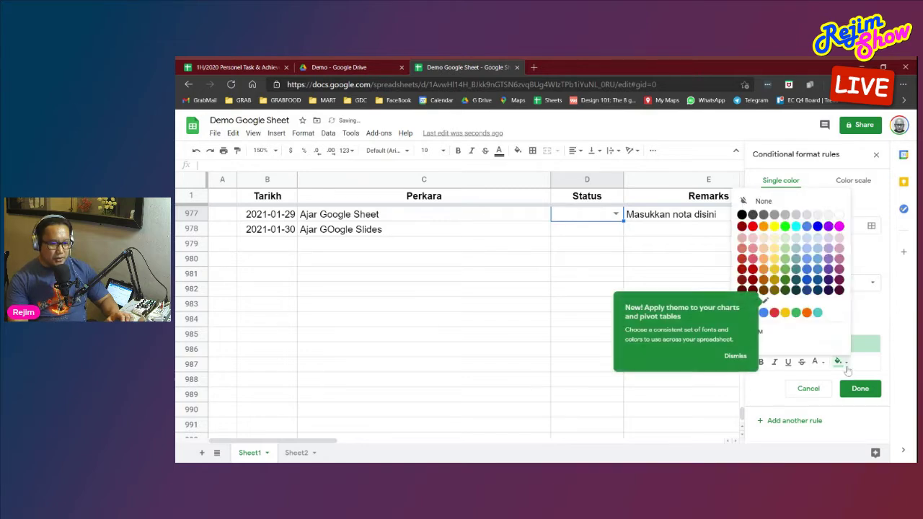
click(786, 216)
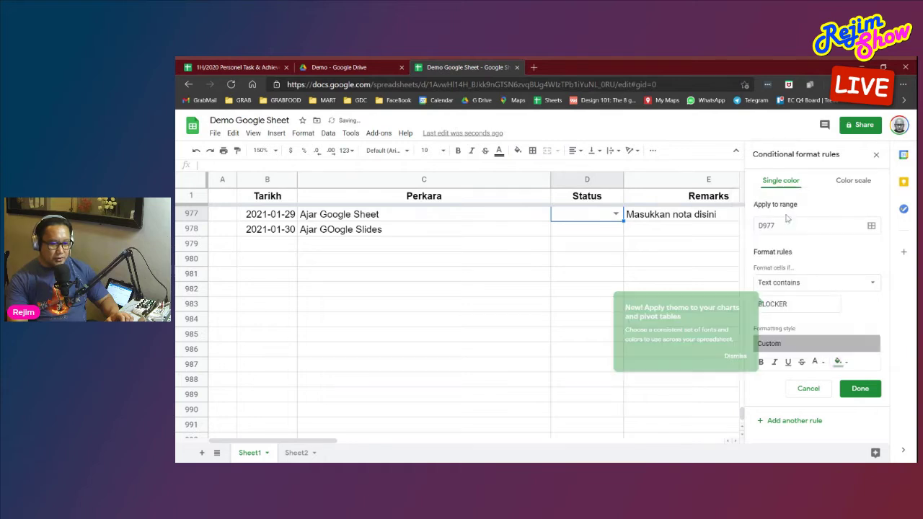
click(858, 391)
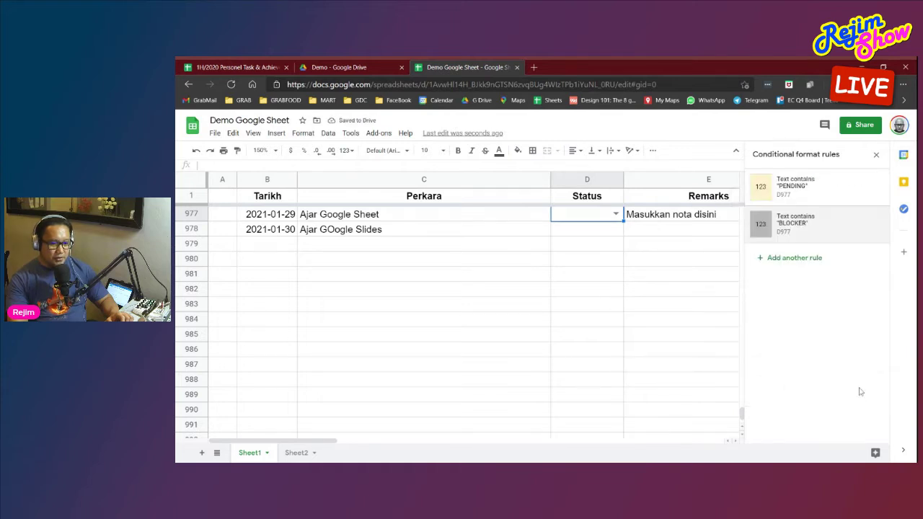
Add a third rule for D977 that applies a light green fill when the text contains COMPLETED
click(794, 232)
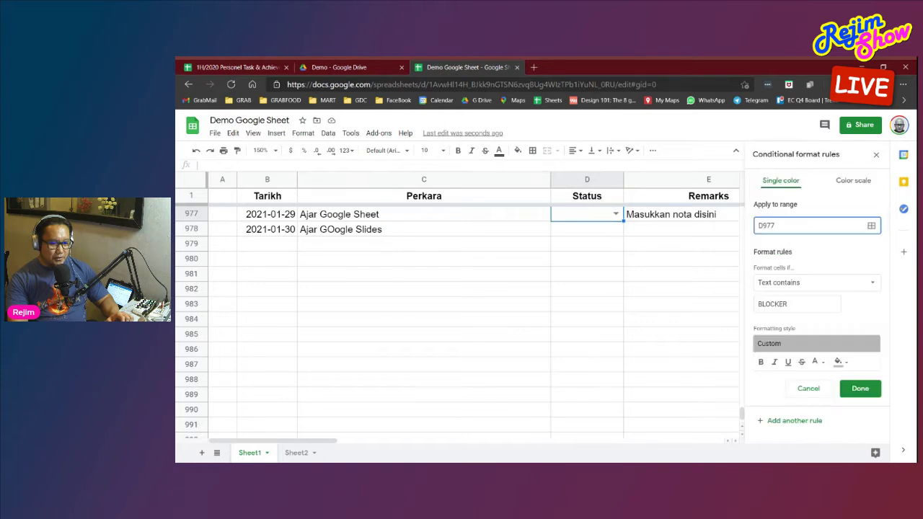
click(814, 394)
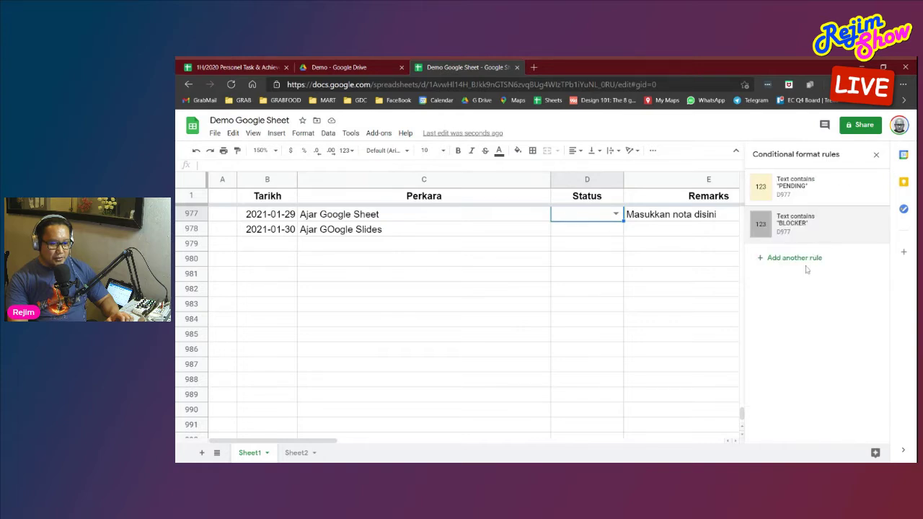
click(751, 227)
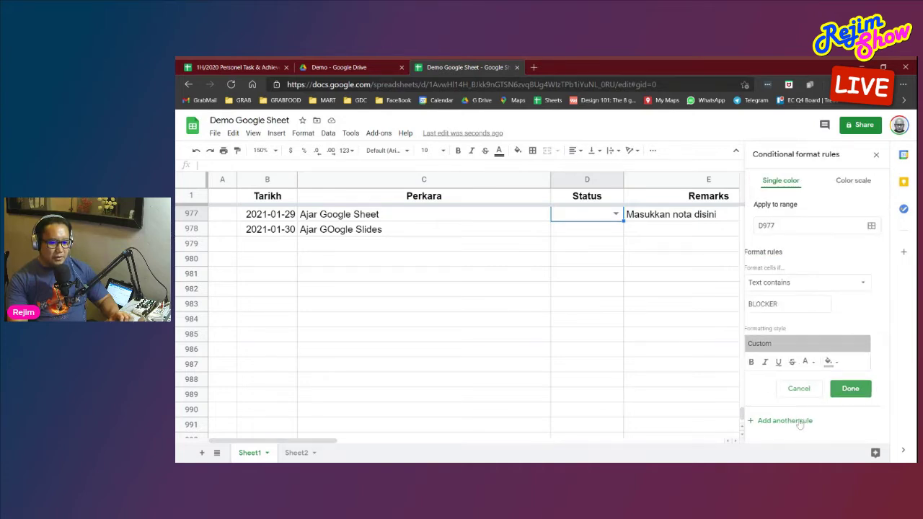
double_click(761, 306)
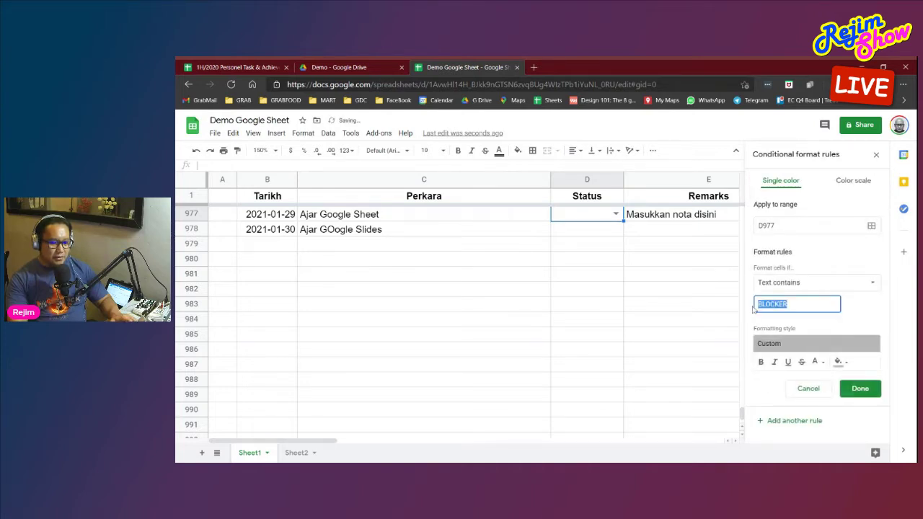
text(COMPLETED)
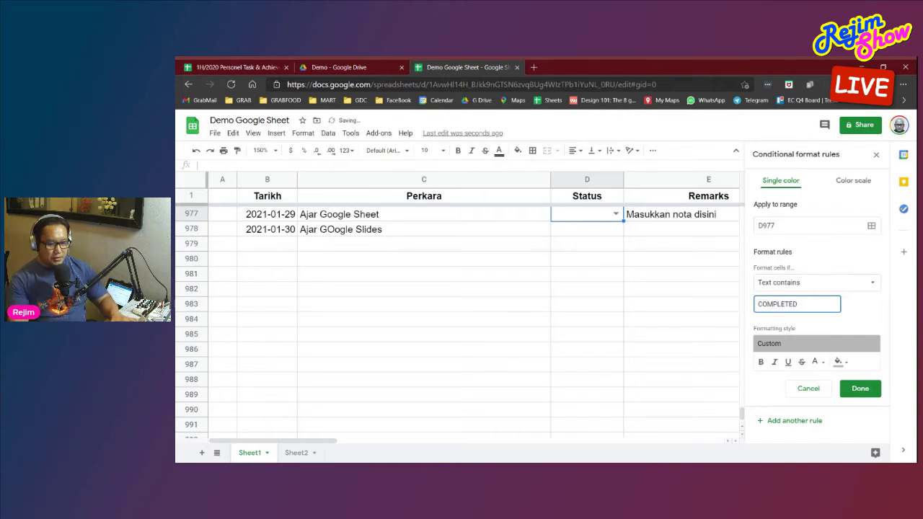
click(840, 362)
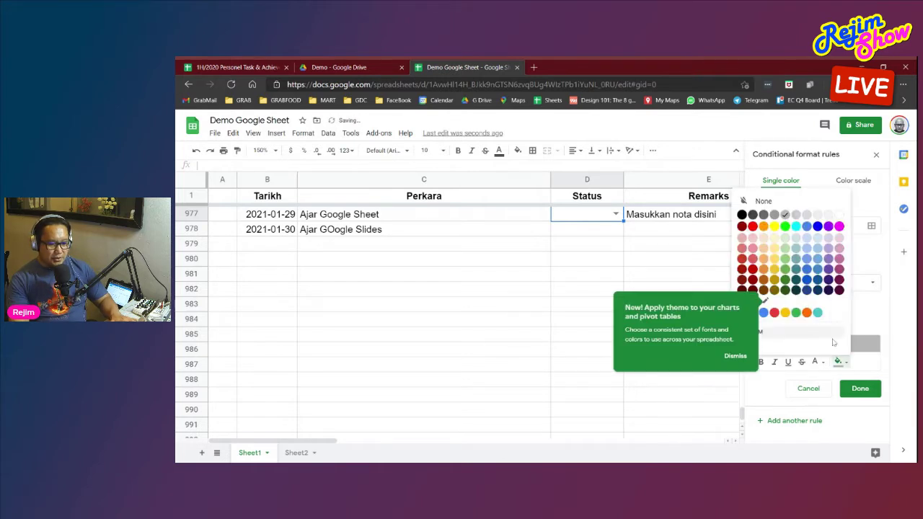
click(788, 247)
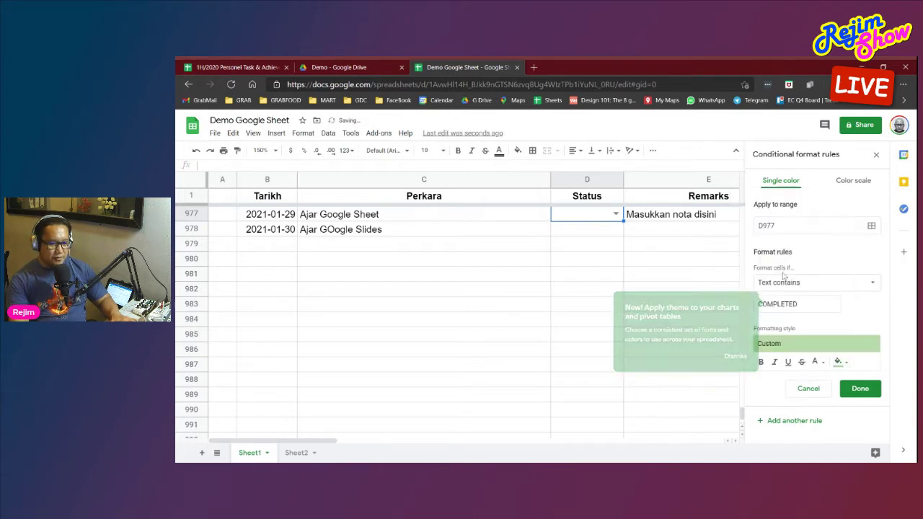
Add a fourth rule for D977 that applies a light red fill when the text contains CANCELLED, and save it
click(813, 421)
double_click(793, 304)
text(CANCELLED)
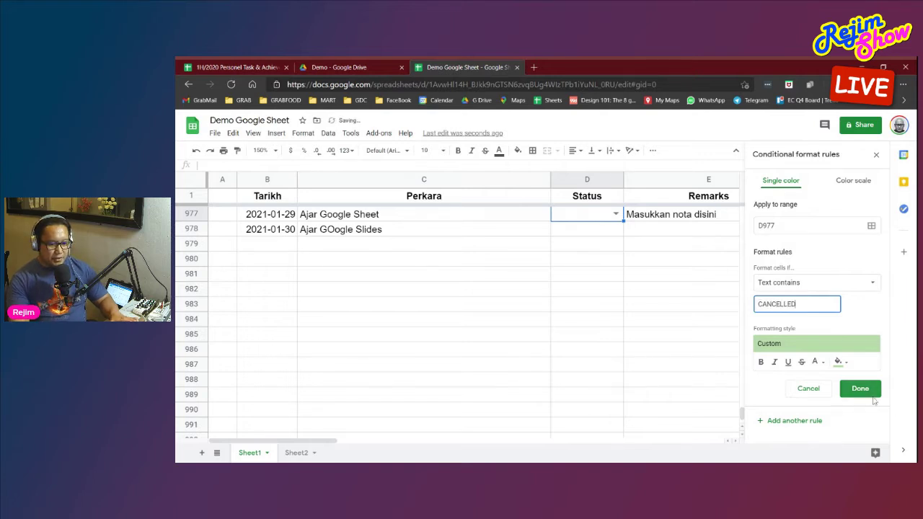
click(839, 363)
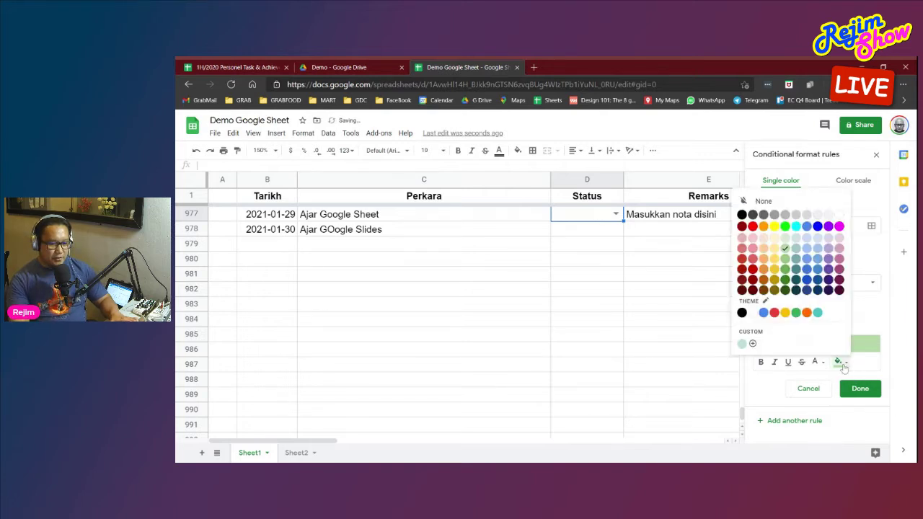
click(752, 249)
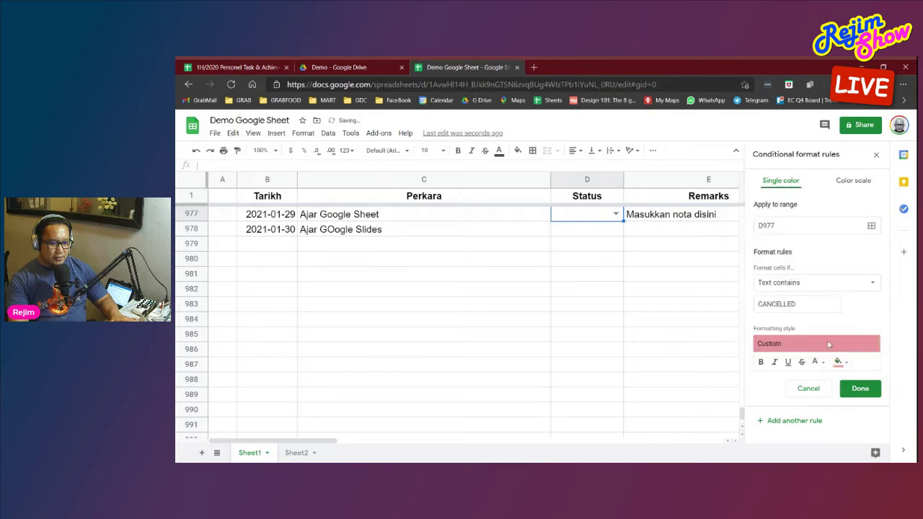
click(861, 389)
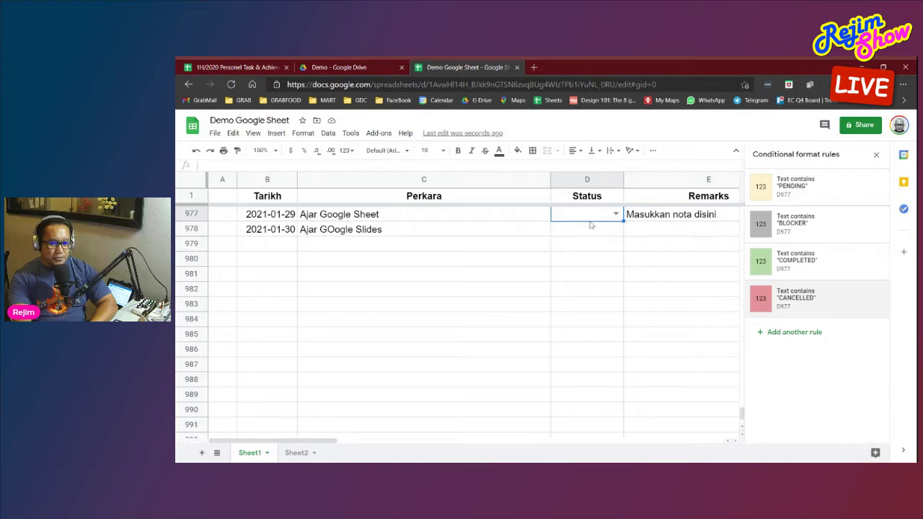
Test the status colours in D977 by choosing PENDING, BLOCKER, COMPLETED and CANCELLED in turn
click(615, 214)
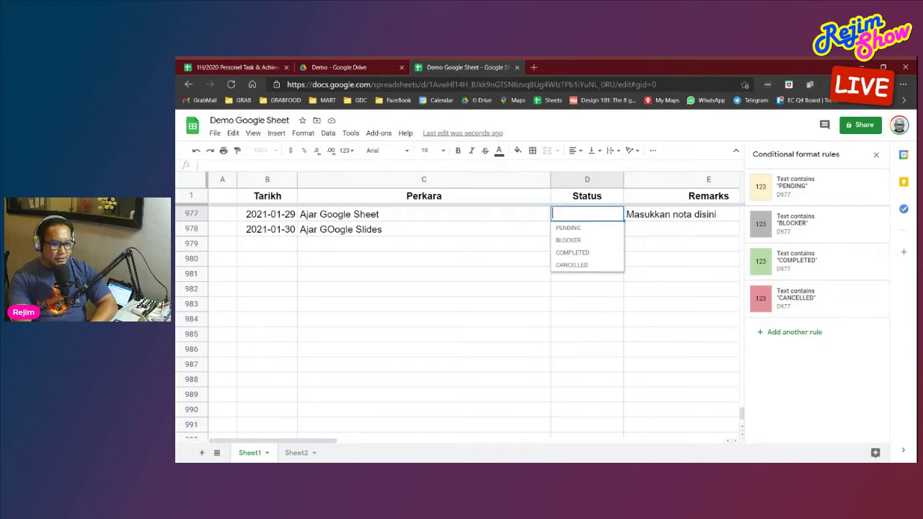
click(569, 228)
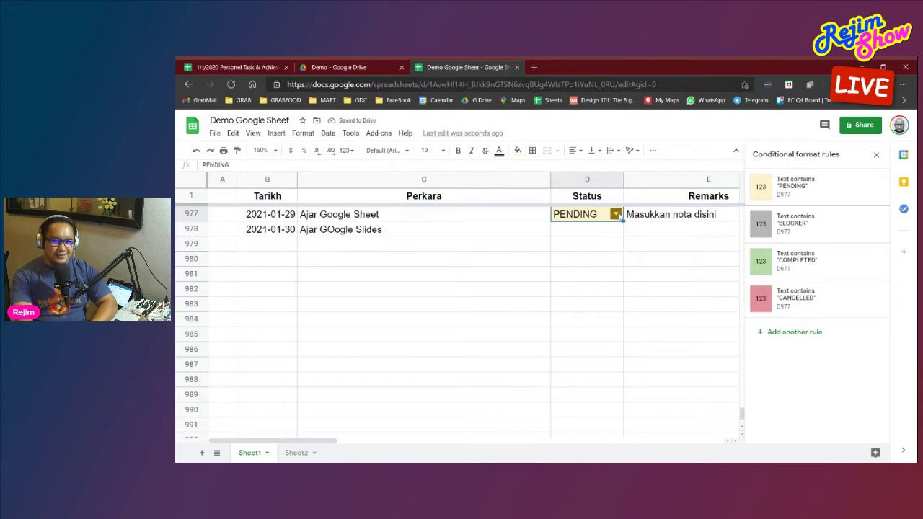
click(614, 214)
click(612, 240)
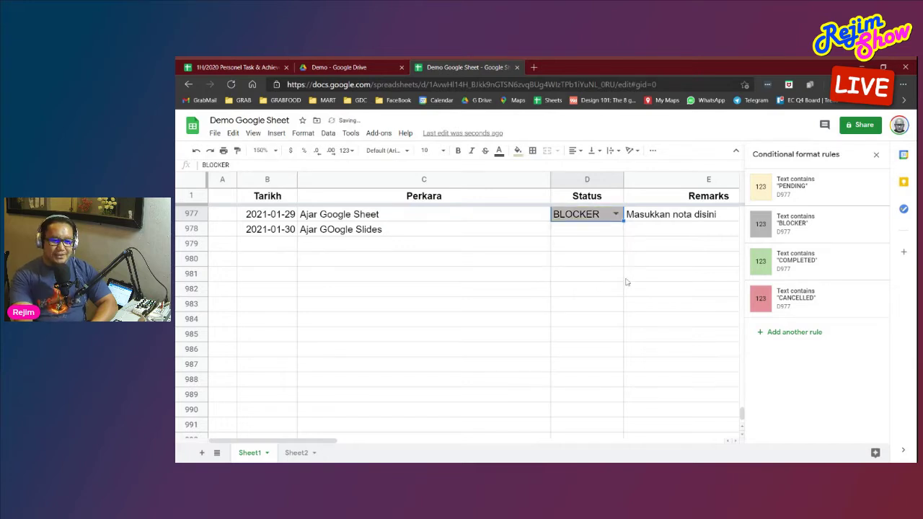
click(616, 214)
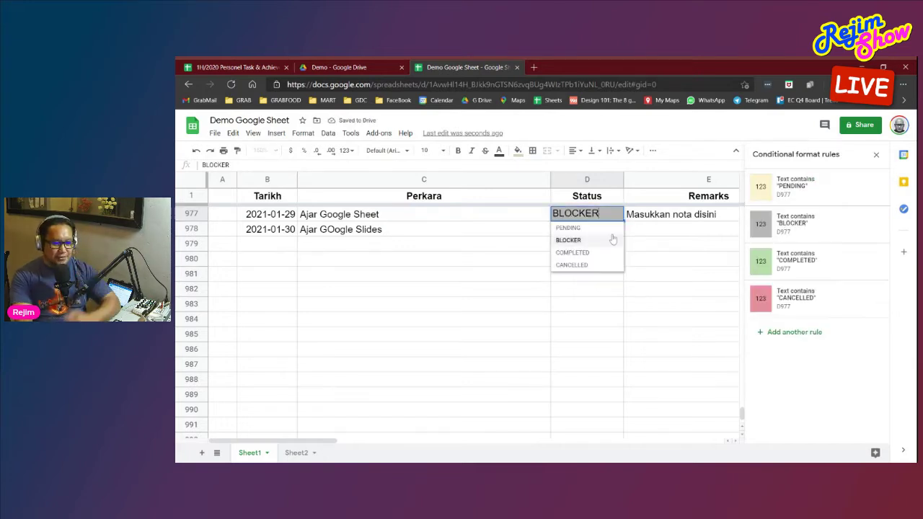
click(611, 252)
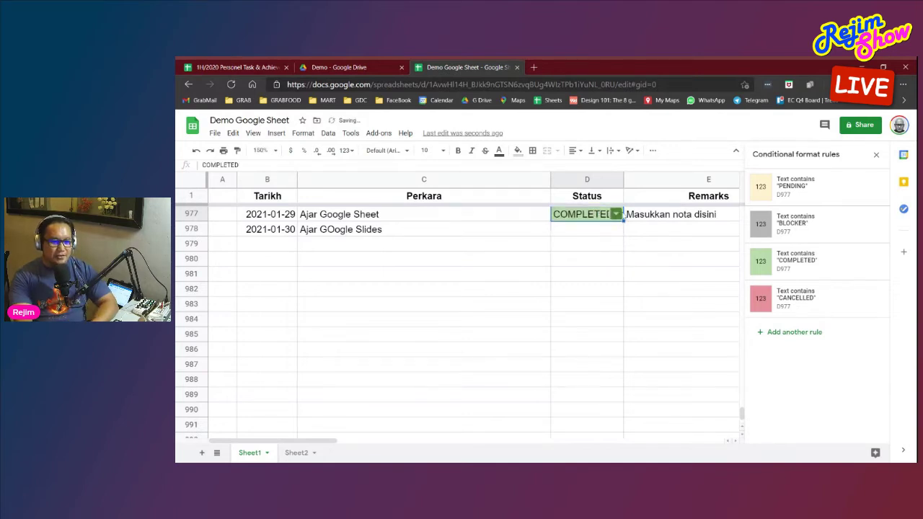
click(619, 215)
click(612, 266)
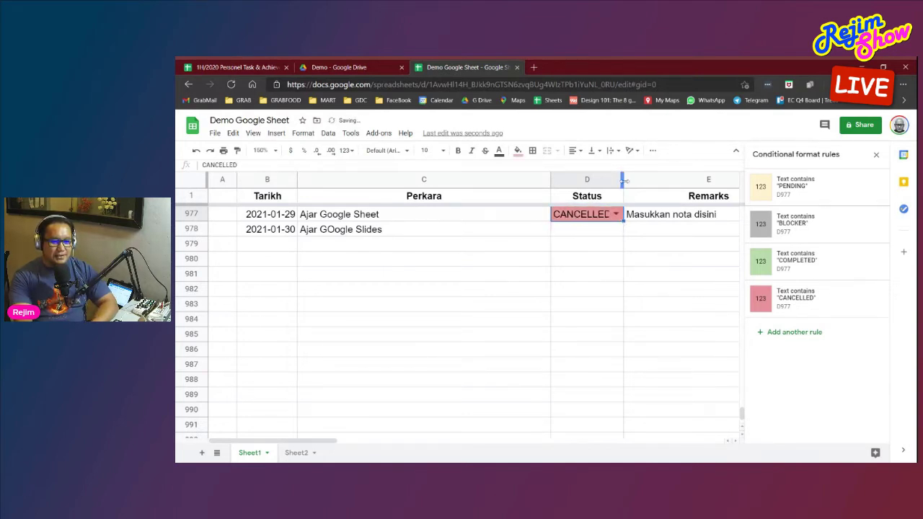
Widen the Status column slightly to fit the longest status and close the conditional format rules
drag(622, 179, 639, 180)
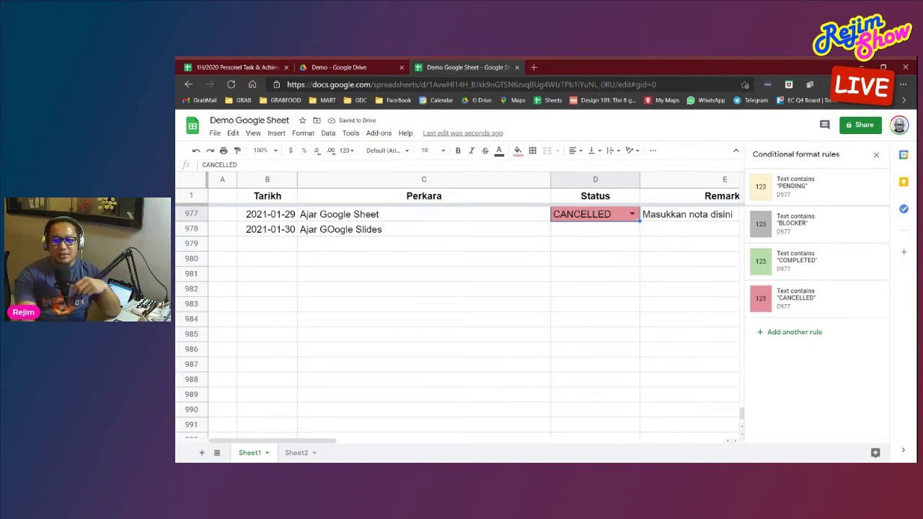
click(877, 156)
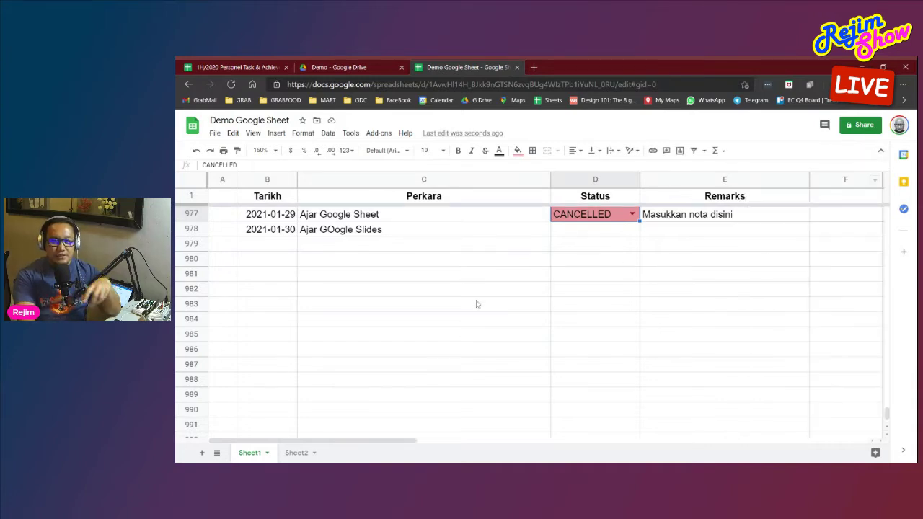
Start a comment on the Google Slides task in C978 that mentions a contact's e-mail and asks "Ni apa status?"
click(428, 234)
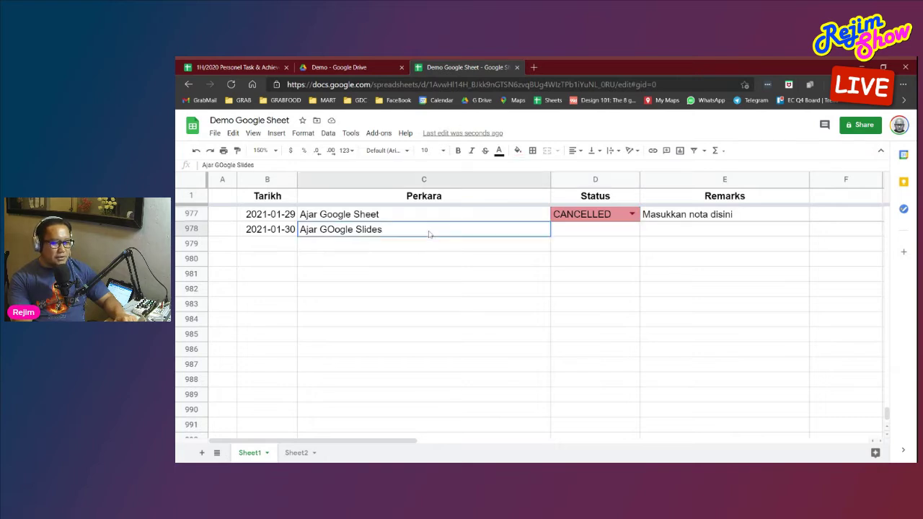
right_click(430, 234)
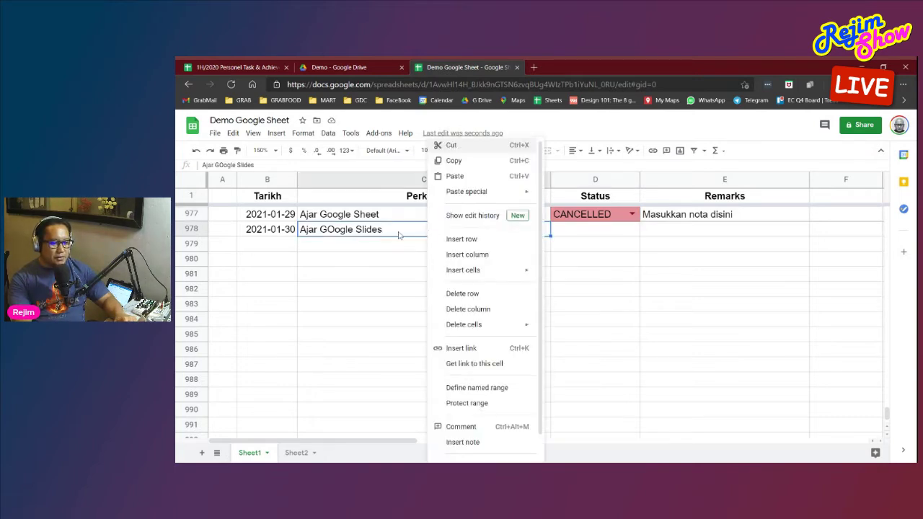
scroll(491, 285, down, 1)
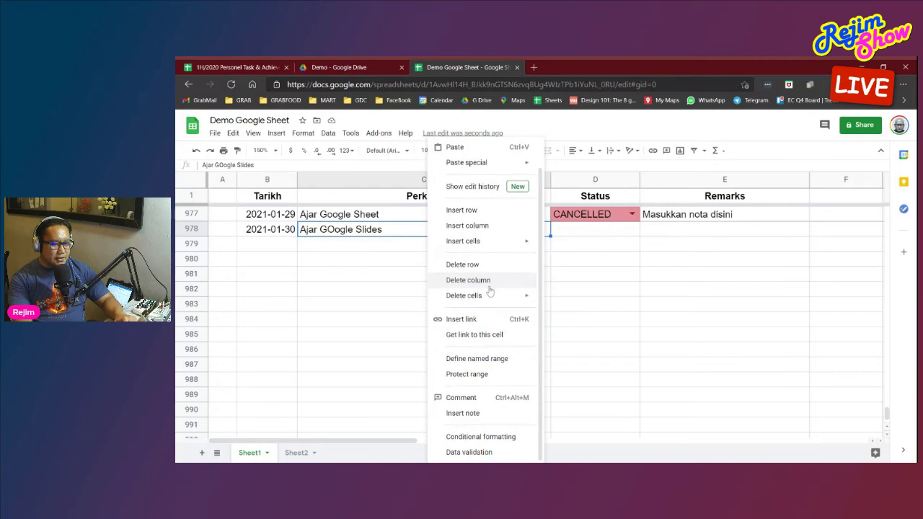
click(487, 403)
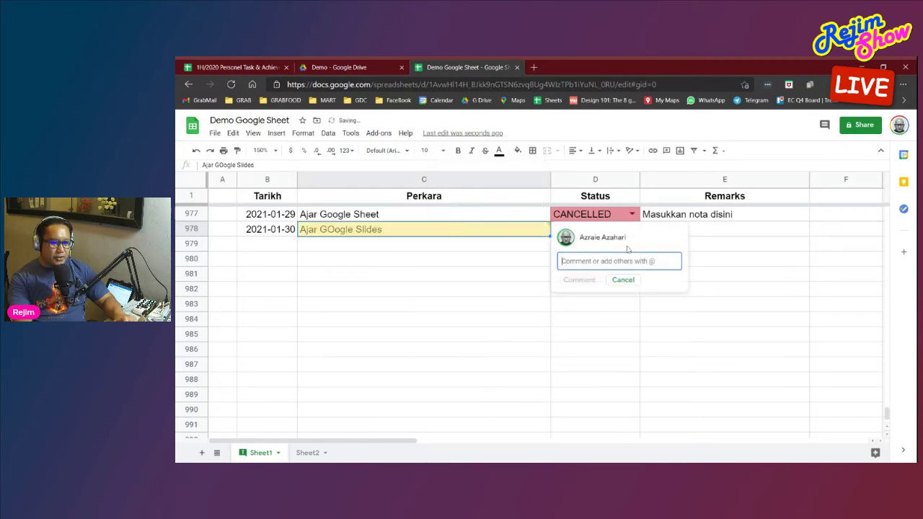
text(@)
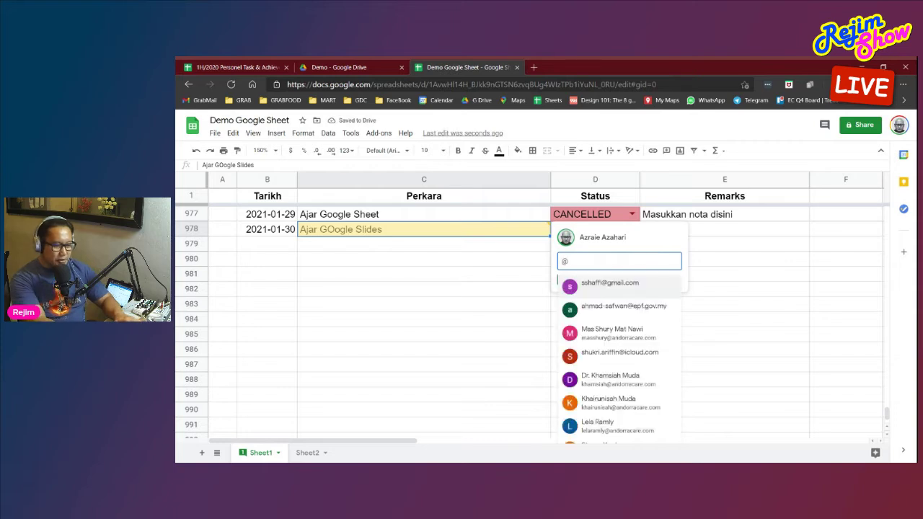
text(fauza)
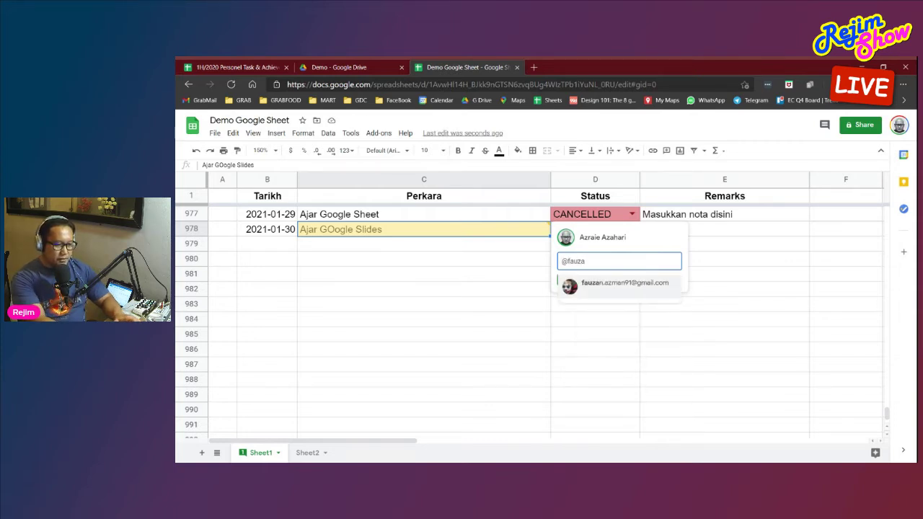
click(623, 285)
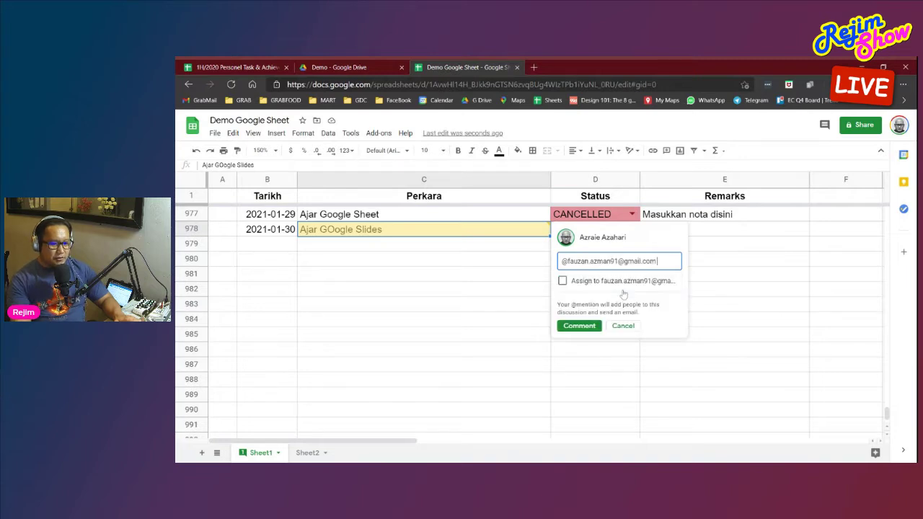
text(Ni apa status?)
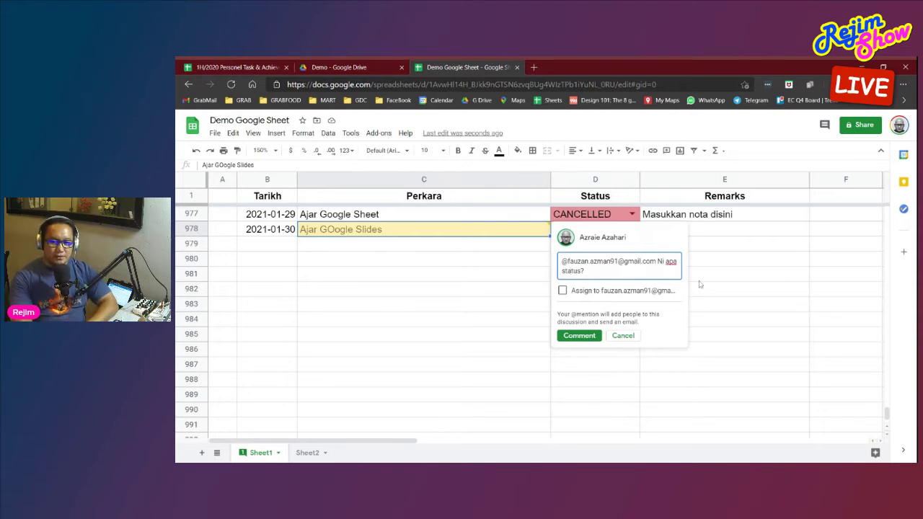
Assign the comment to the mentioned contact, share the file with them with Edit access, and post it
click(563, 291)
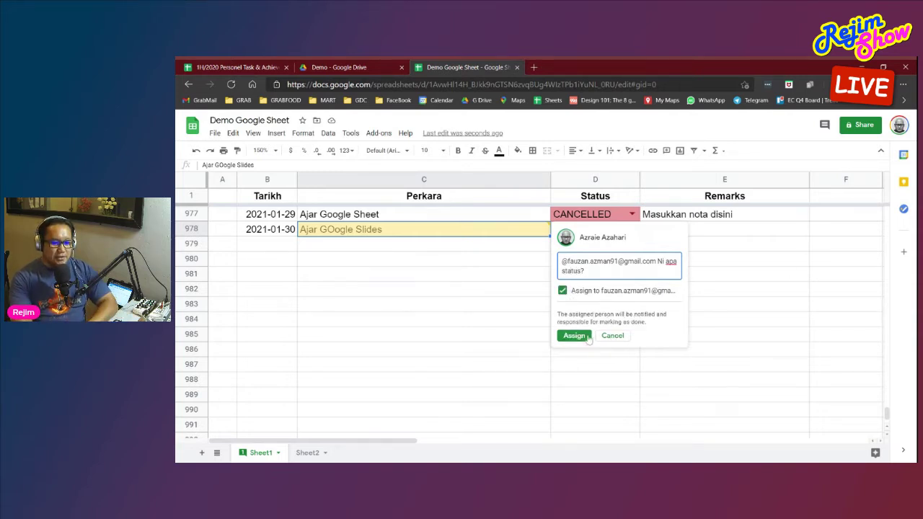
click(585, 338)
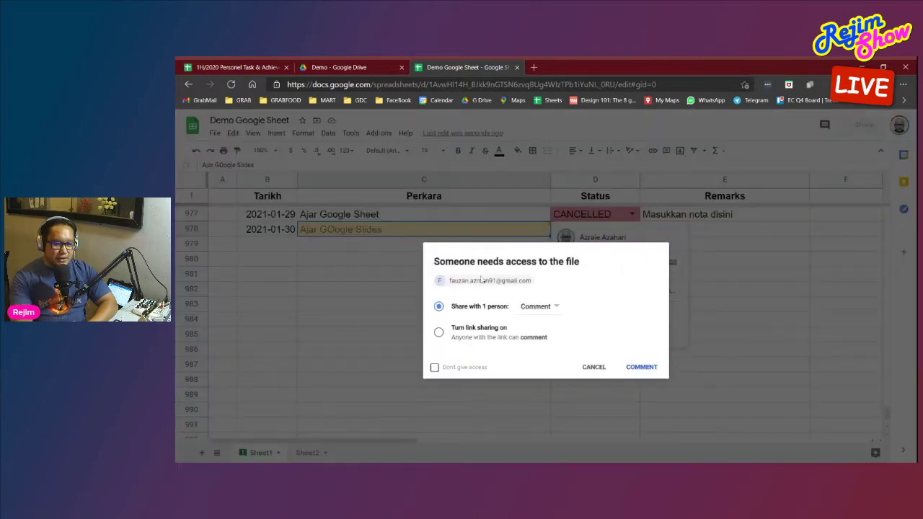
click(554, 311)
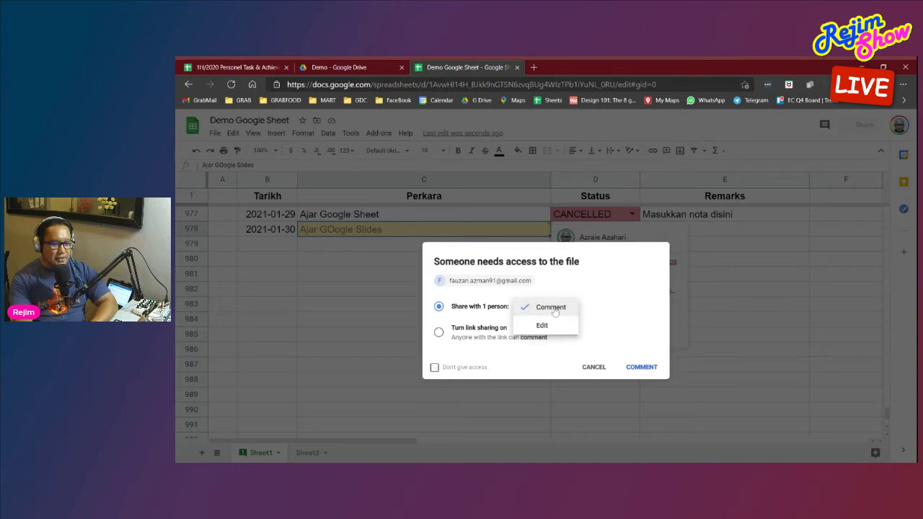
click(560, 325)
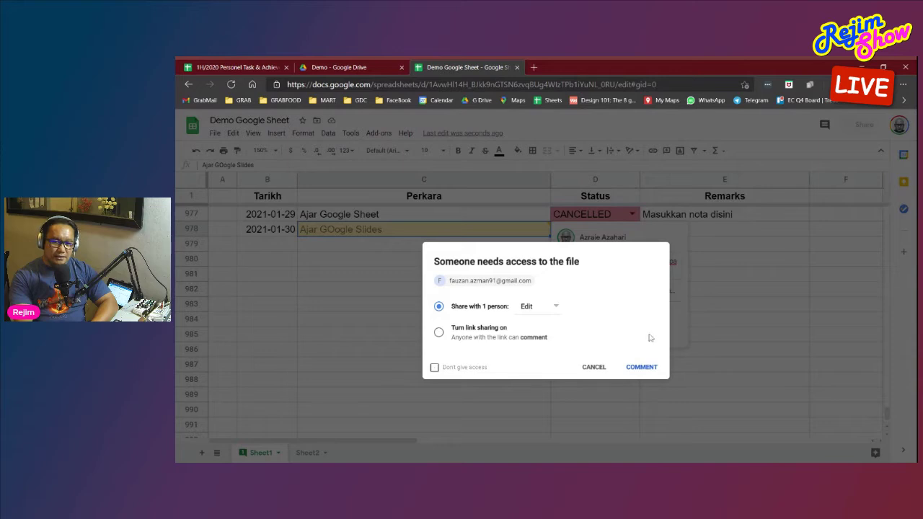
click(646, 368)
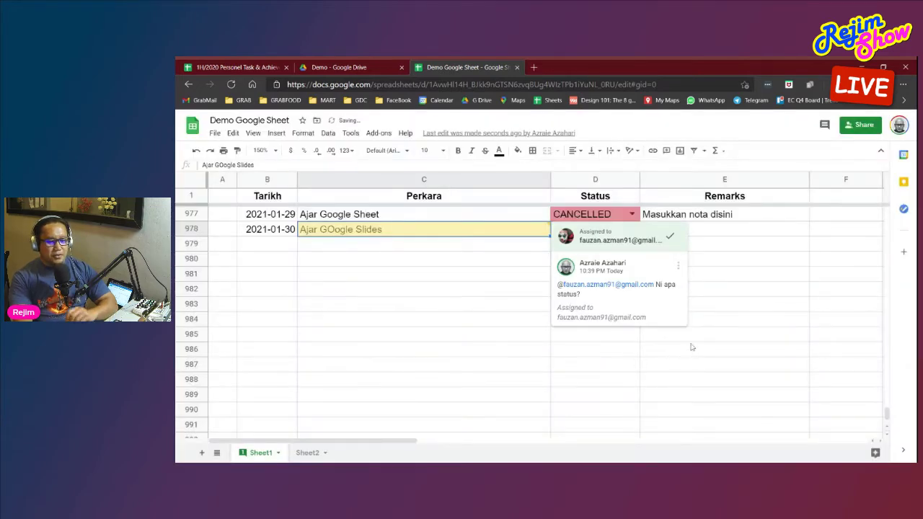
click(727, 325)
mouse_move(540, 237)
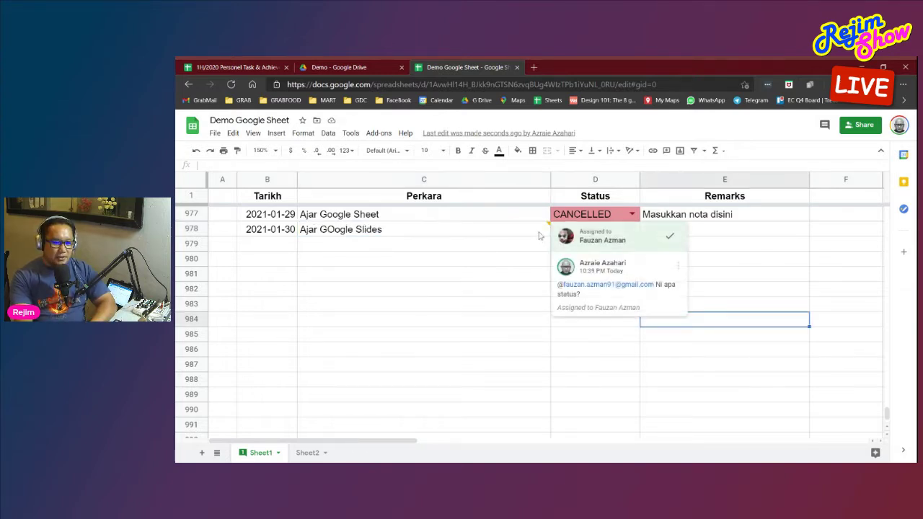
click(453, 247)
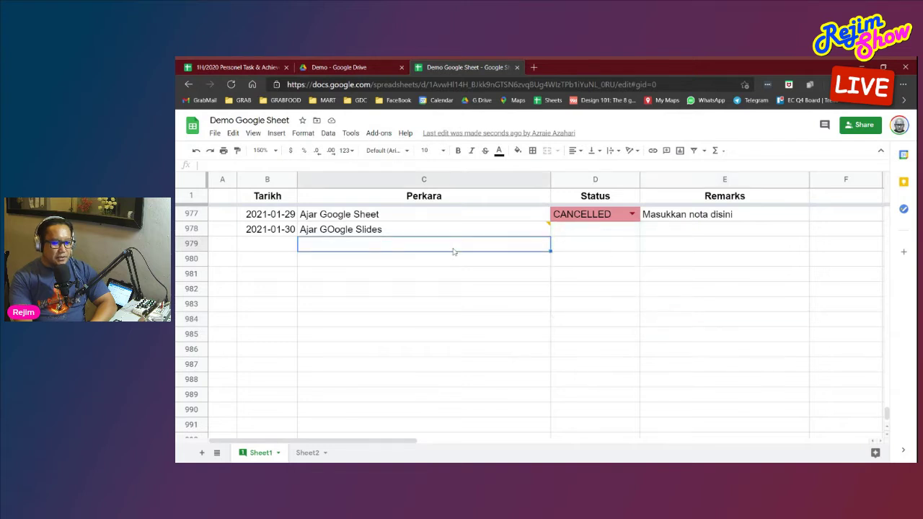
Clear the status in D977 and copy the empty dropdown cell down from D978 to D1000
click(627, 233)
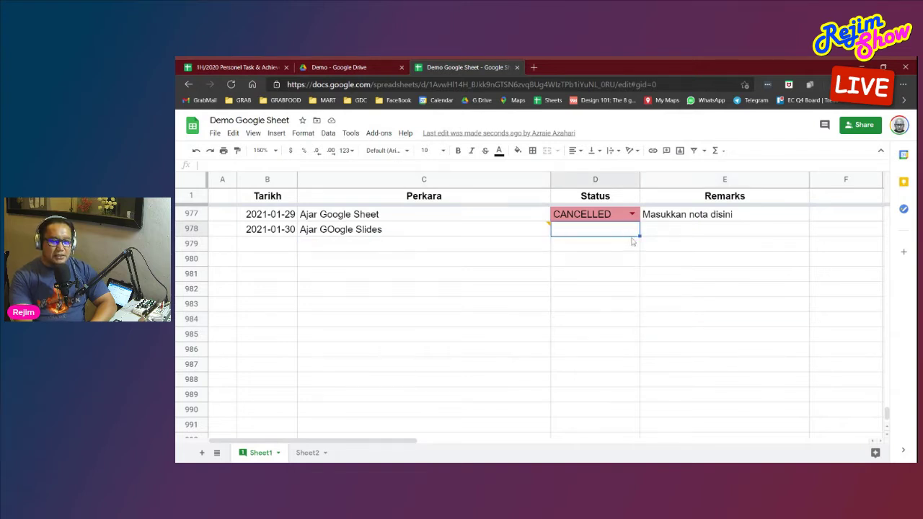
click(615, 218)
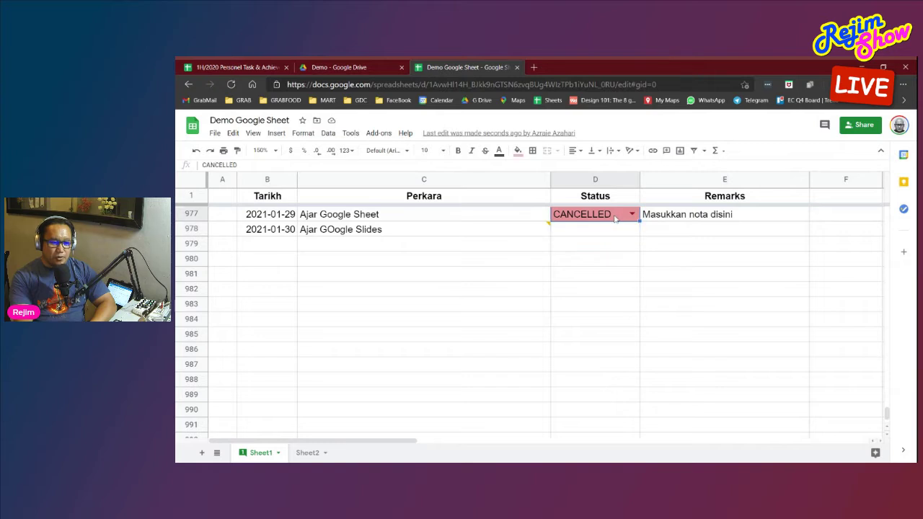
key(Delete)
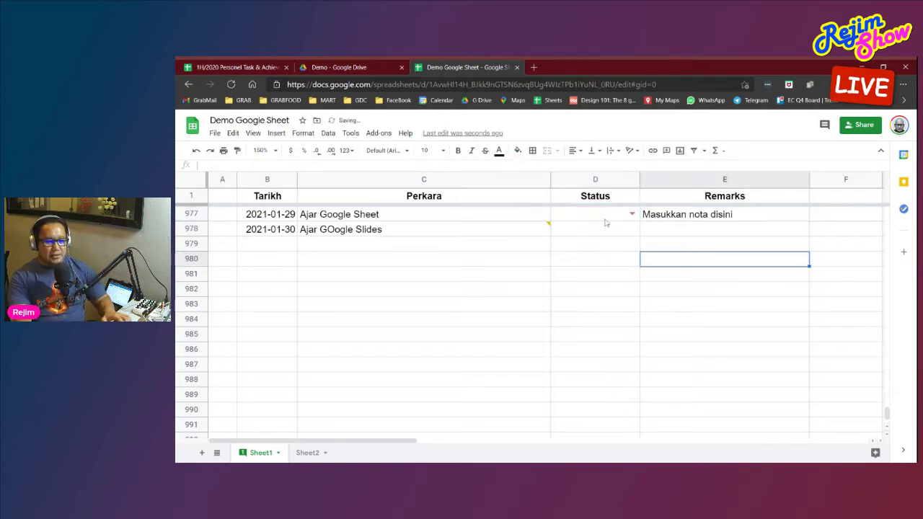
key(ctrl+c)
click(615, 234)
key(ctrl+shift+Down)
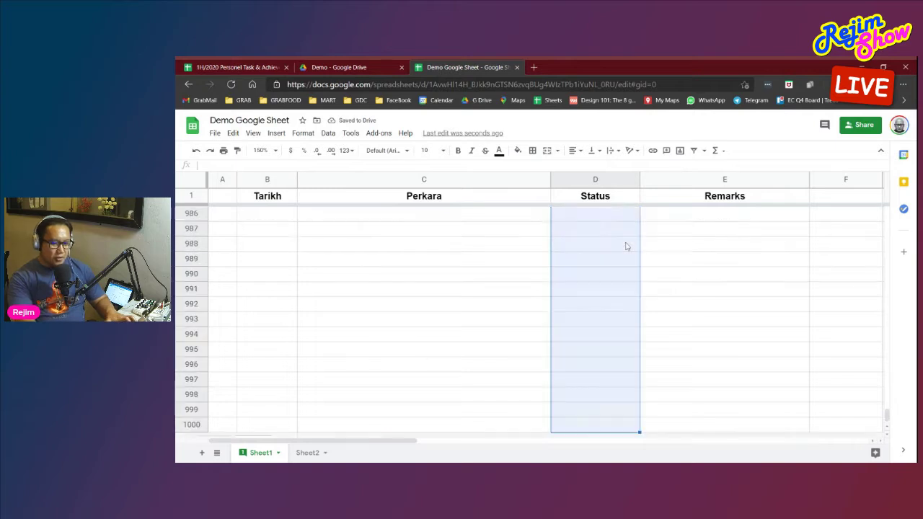
key(ctrl+v)
click(579, 283)
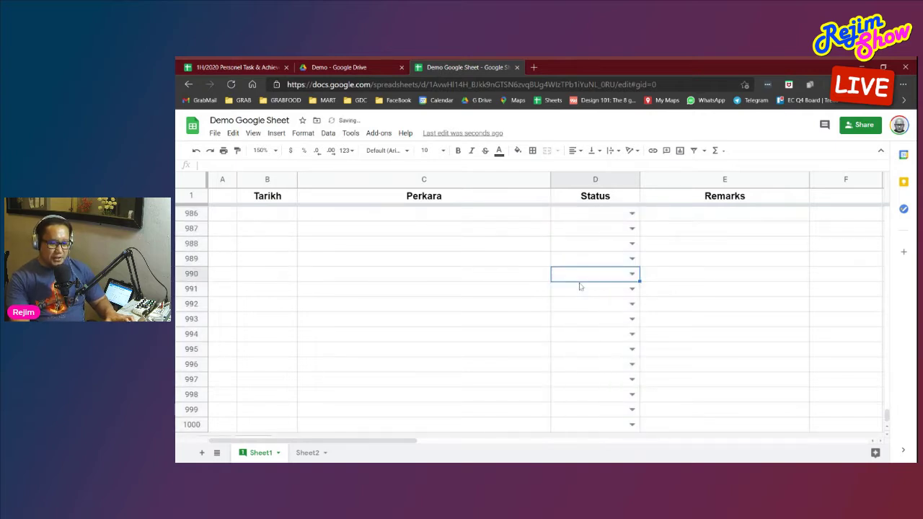
Copy the empty dropdown cell D977 into D2, the first Status cell below the header
key(ctrl+Up)
scroll(583, 287, up, 6)
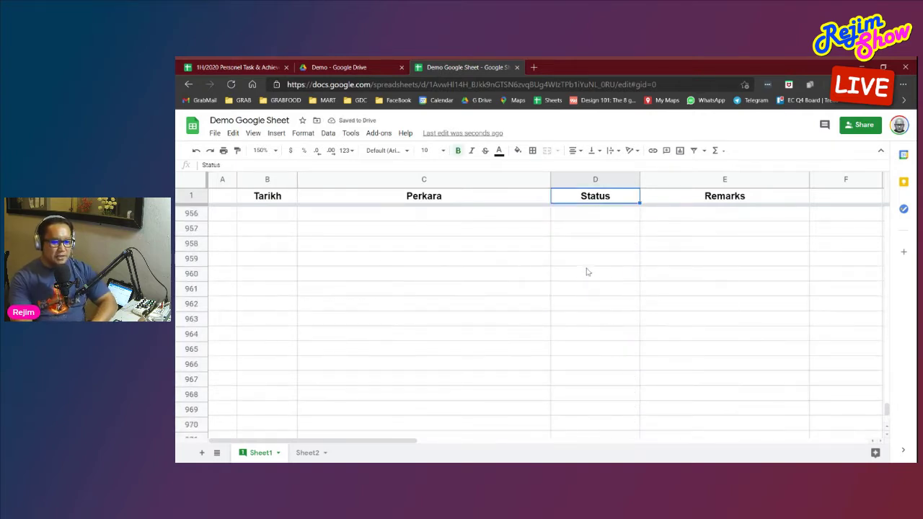
scroll(589, 272, down, 2)
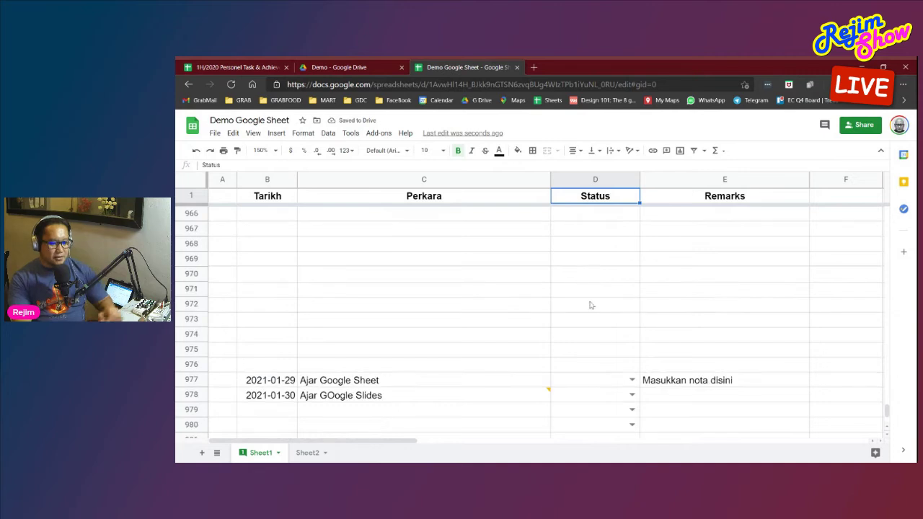
click(622, 383)
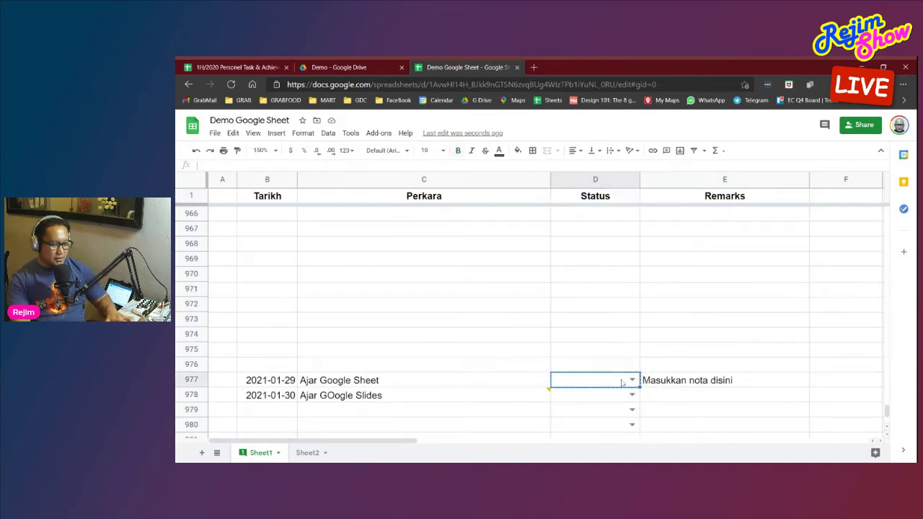
scroll(610, 316, up, 7)
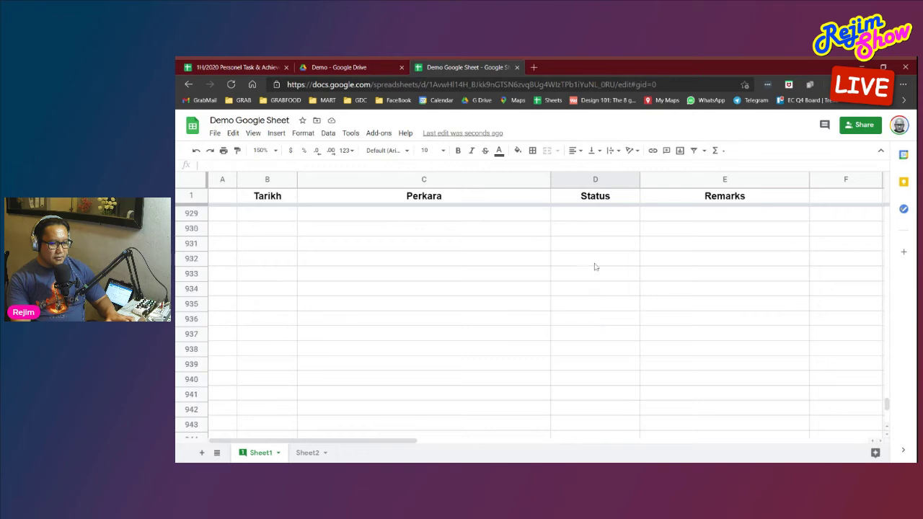
click(603, 218)
key(ctrl+Up)
key(Down)
key(Up)
key(Down)
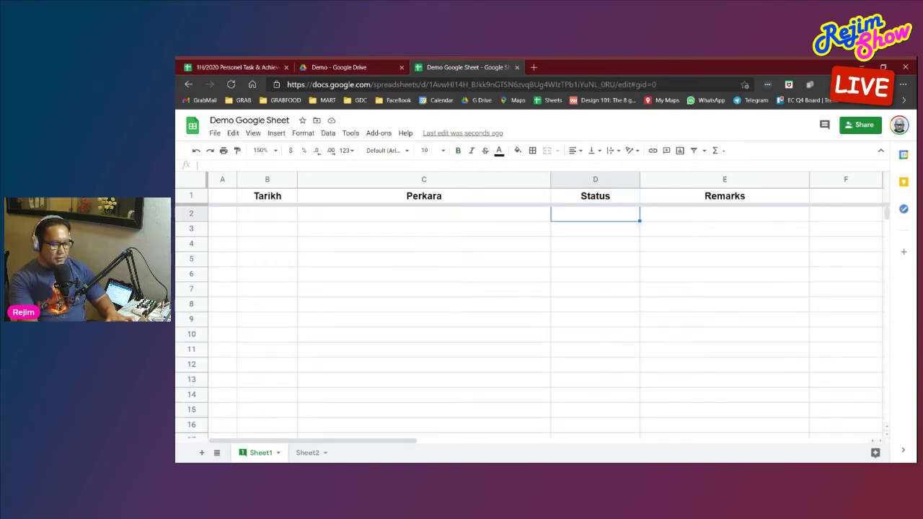
key(ctrl+v)
key(Down)
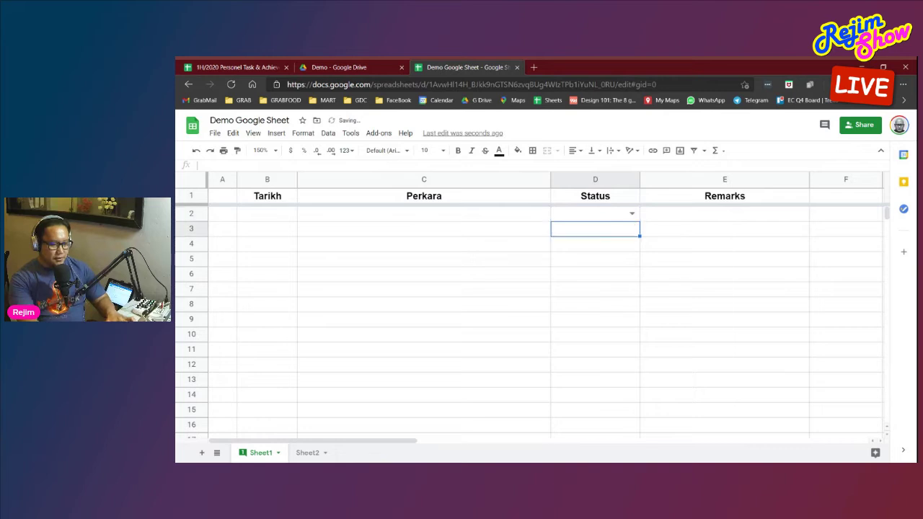
Fill the rest of the Status column from D3 downward with the copied dropdown
key(ctrl+shift+Down)
key(ctrl+v)
key(Up)
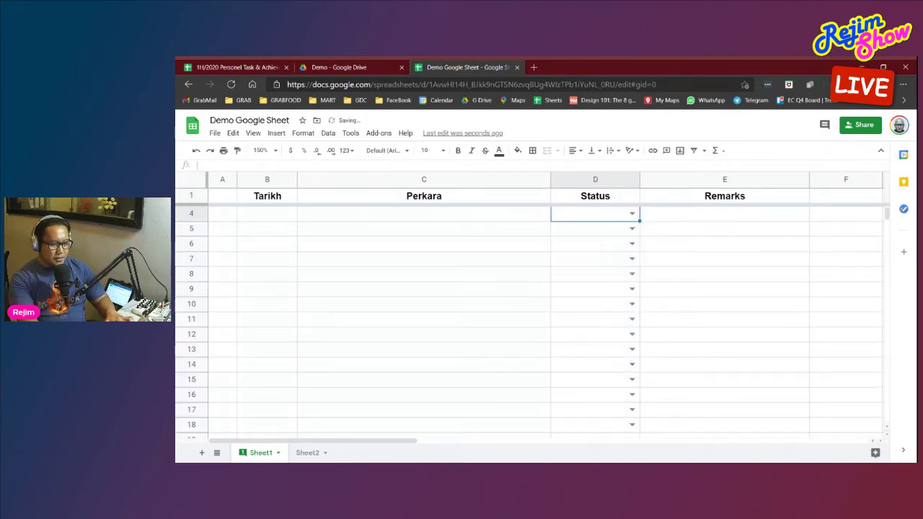
Move the two date and Perkara entries from B977:C978 up to B226:C227
key(Up)
key(Left)
key(Down)
key(Down)
key(ctrl+Up)
key(ctrl+Down)
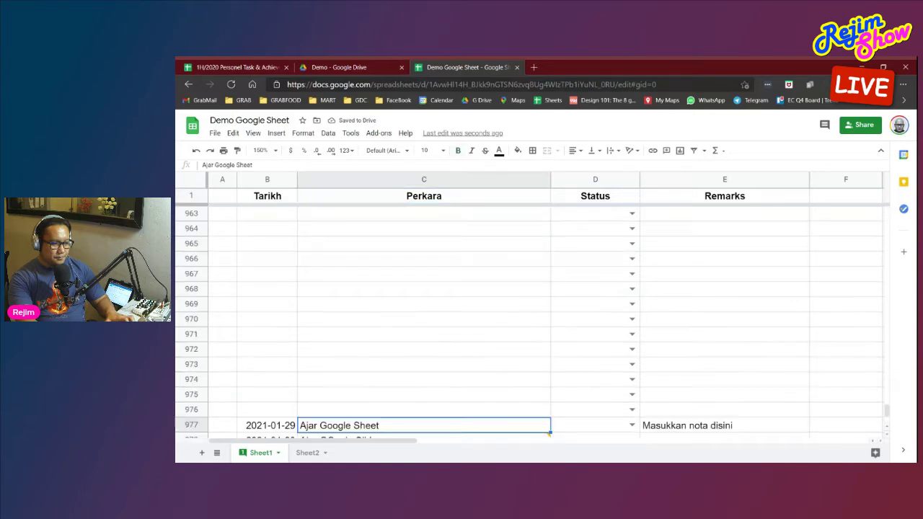
key(Down)
key(Down)
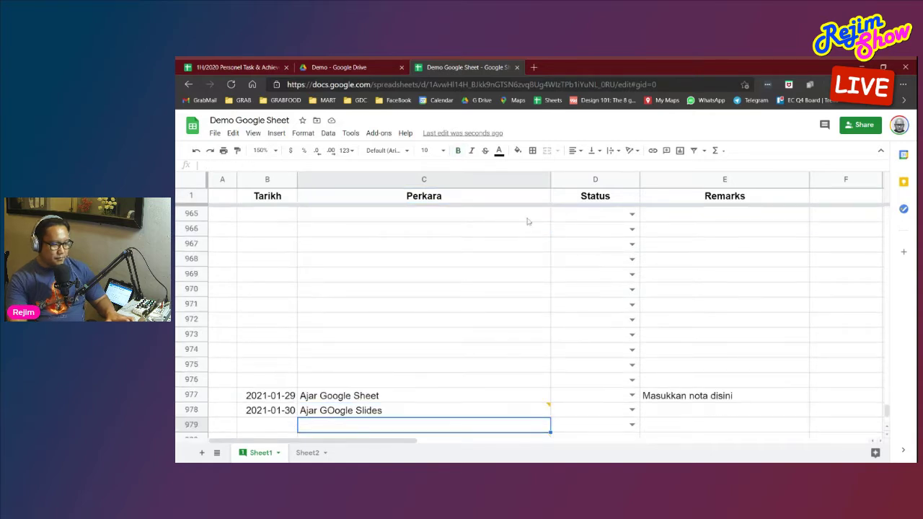
drag(286, 397, 440, 298)
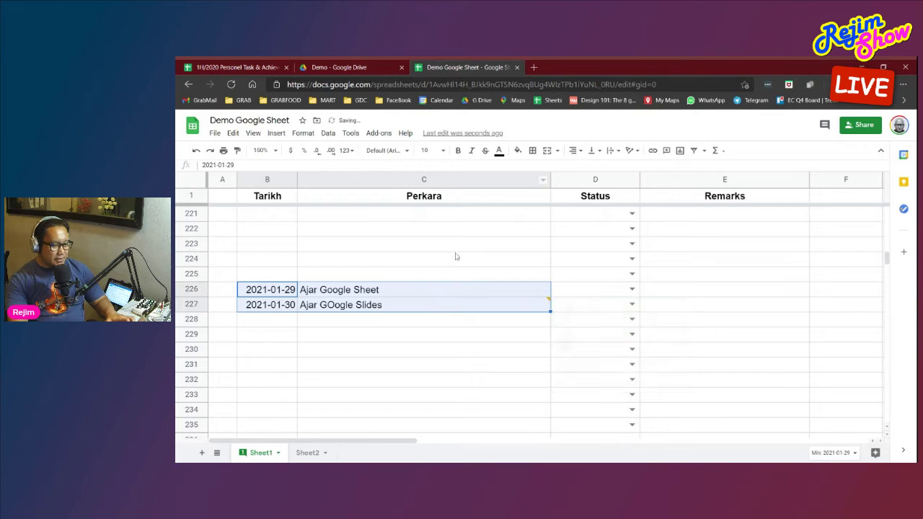
Move the two date and Perkara entries from B226:C227 to B2:C3, directly below the header row
key(ctrl+c)
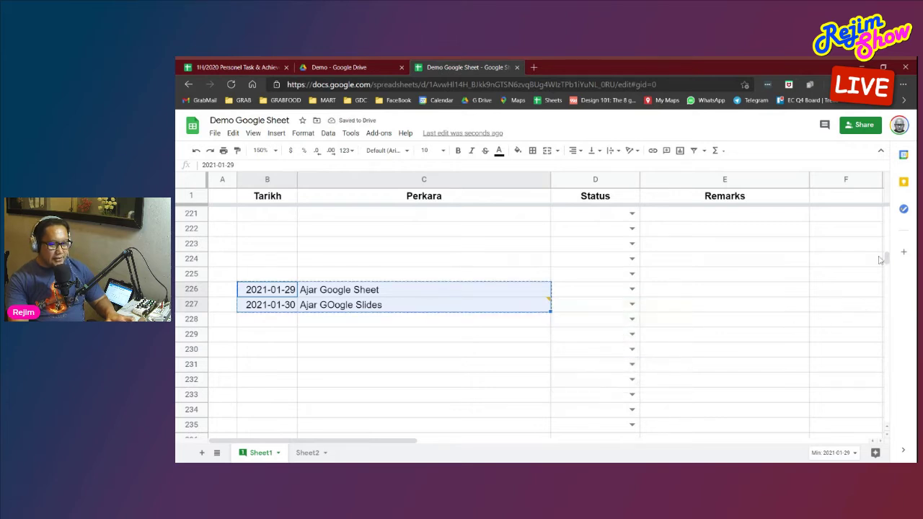
drag(888, 258, 885, 209)
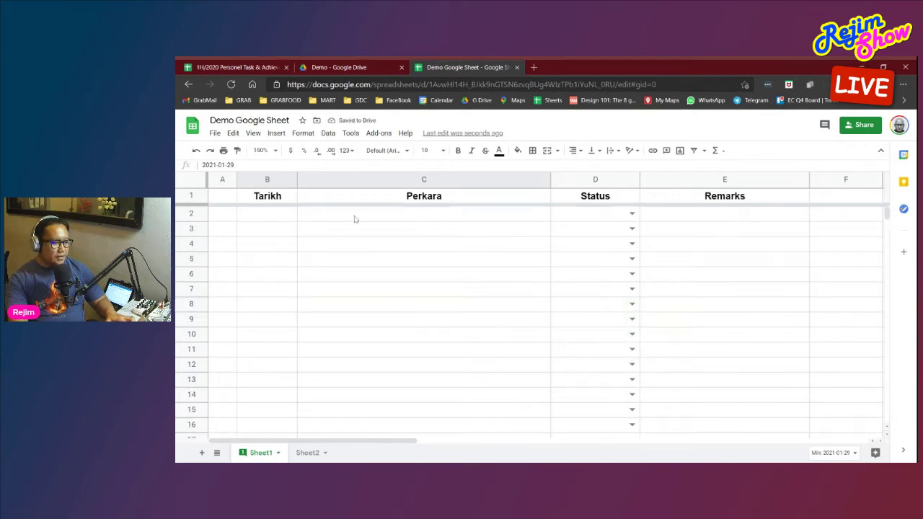
click(261, 215)
key(ctrl+v)
click(324, 261)
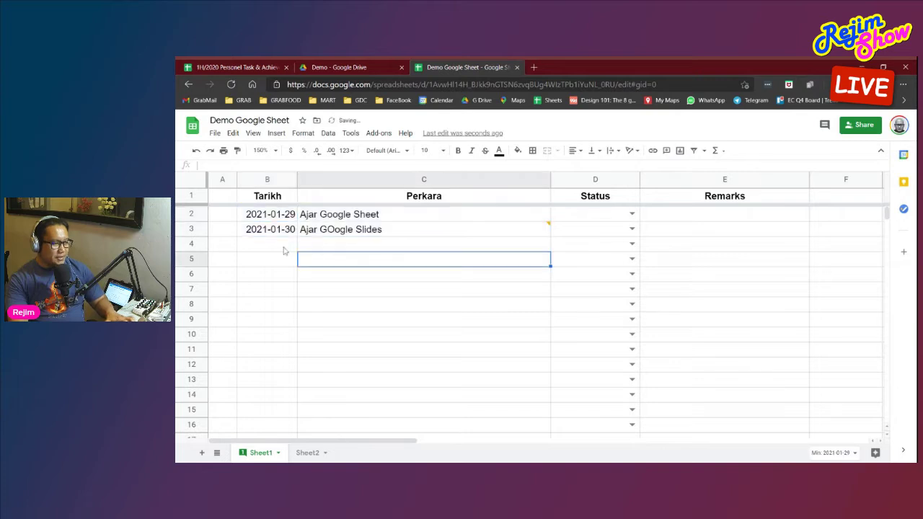
double_click(268, 244)
click(325, 261)
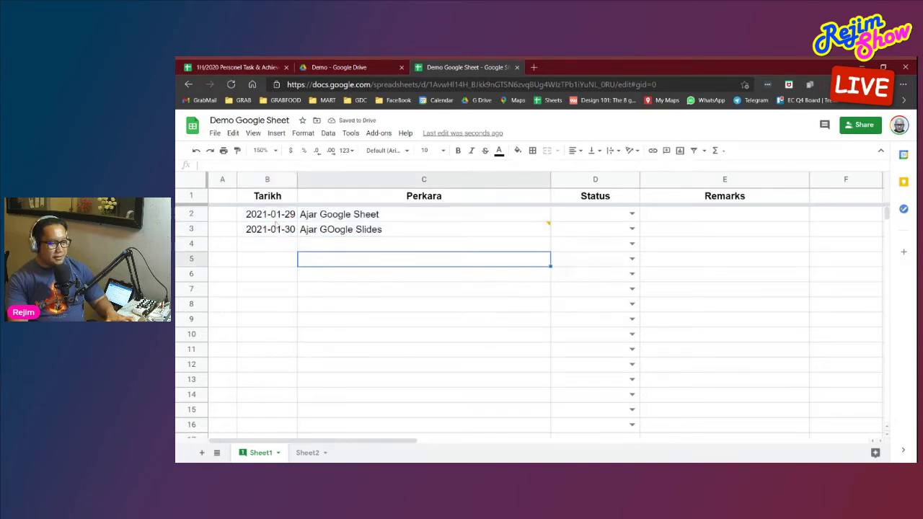
click(258, 217)
click(417, 309)
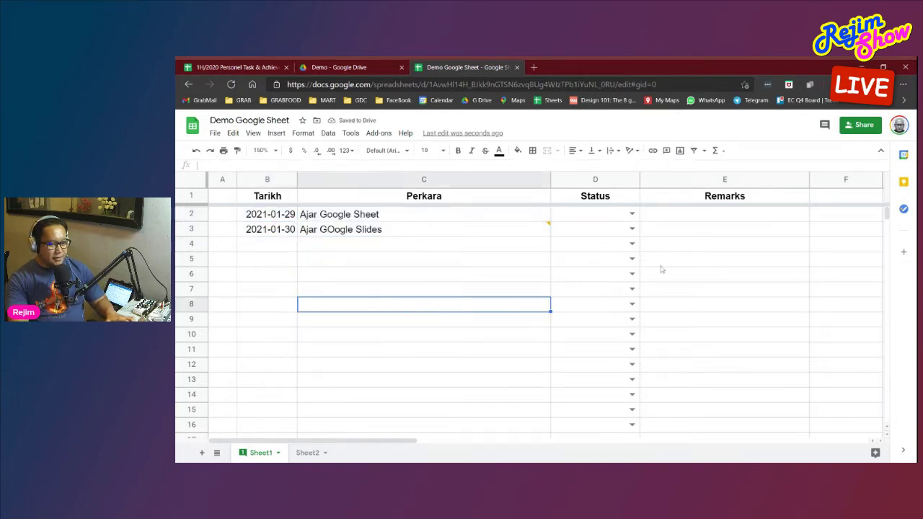
Delete the leftover remark "Masukkan nota disini" from E977 in the Remarks column
scroll(731, 301, down, 3)
click(623, 334)
key(ctrl+Down)
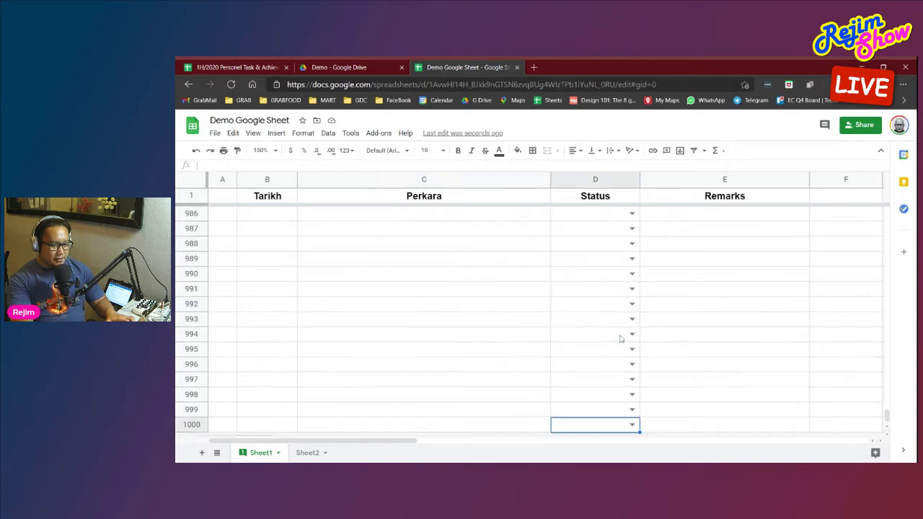
key(Right)
key(ctrl+Up)
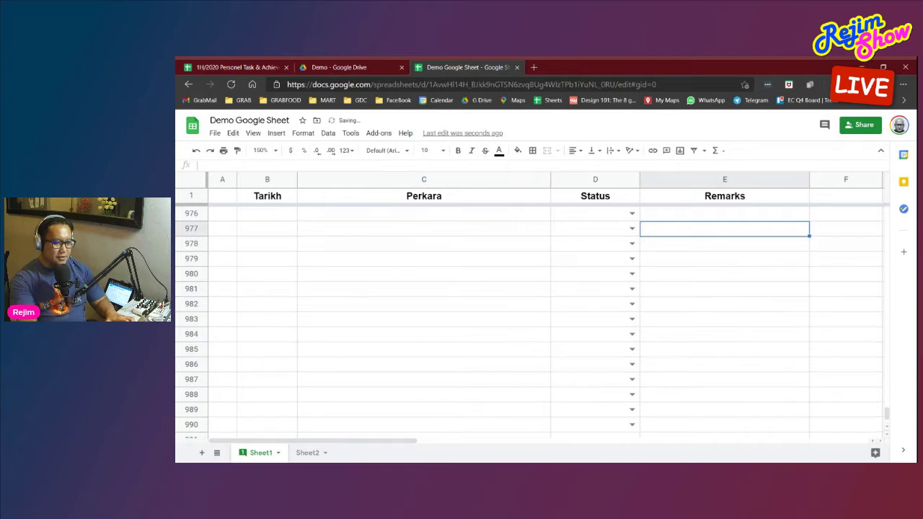
Set the Status of Ajar Google Sheet to PENDING and of Ajar GOogle Slides to BLOCKER
click(425, 311)
key(ctrl+Up)
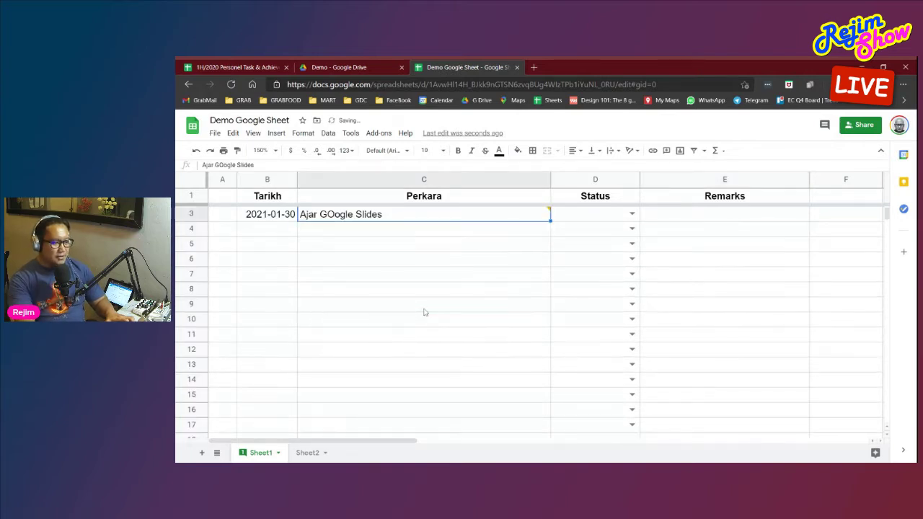
key(ctrl+Up)
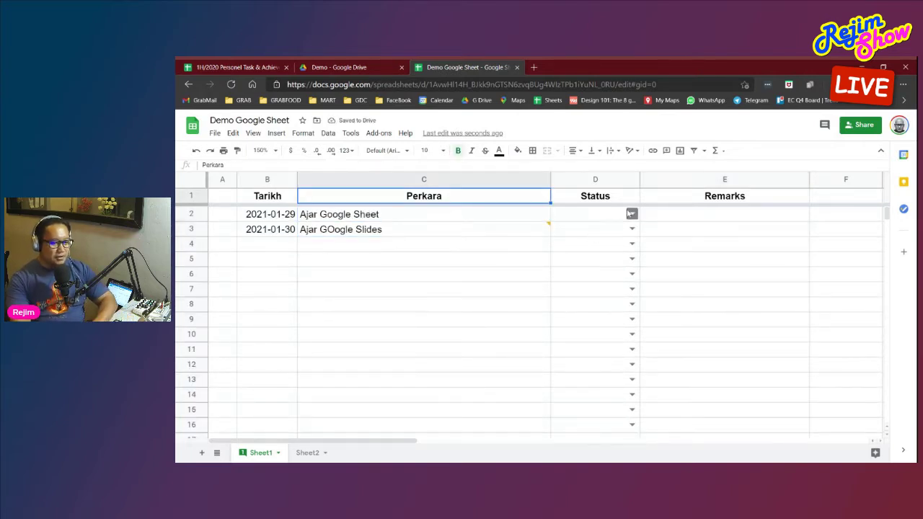
click(632, 214)
click(612, 229)
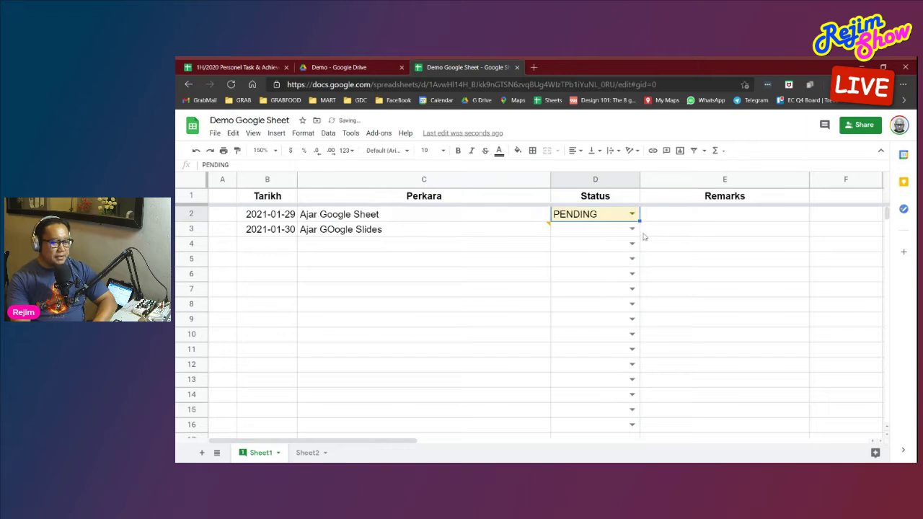
click(633, 229)
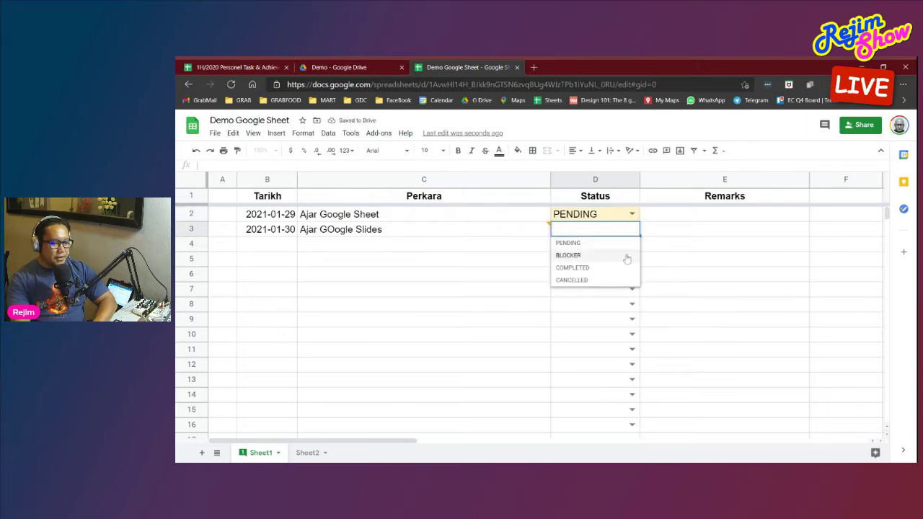
click(627, 256)
Enter a remark in E3 for the blocked task, giving the colleague's first name followed by "Cuti"
click(691, 232)
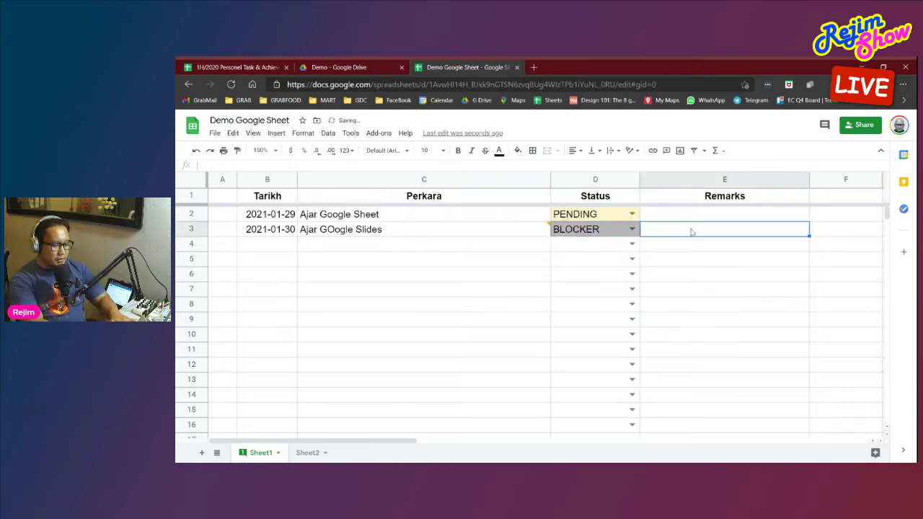
text(Fauzan Cuti)
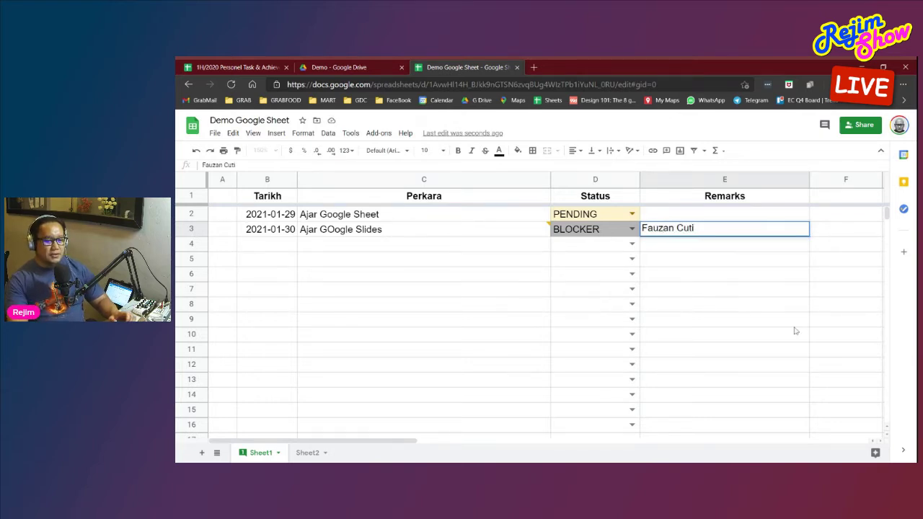
click(733, 308)
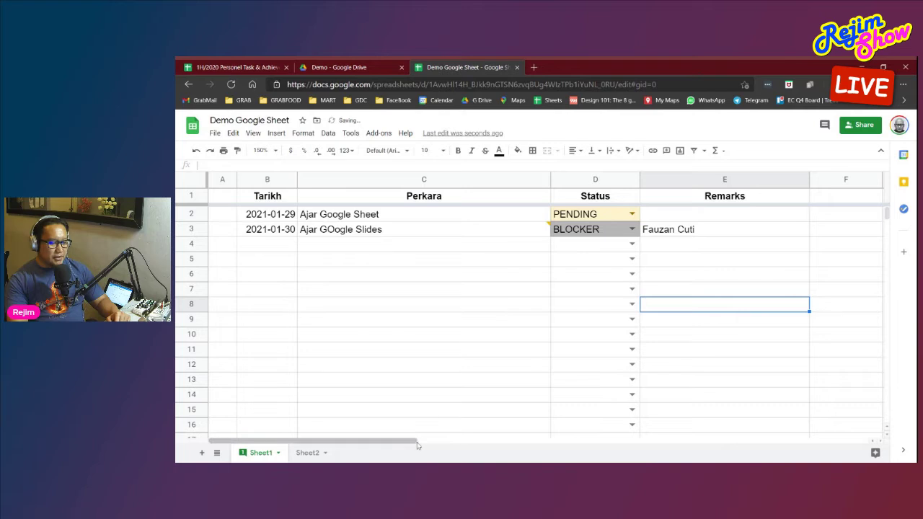
scroll(466, 428, right, 1)
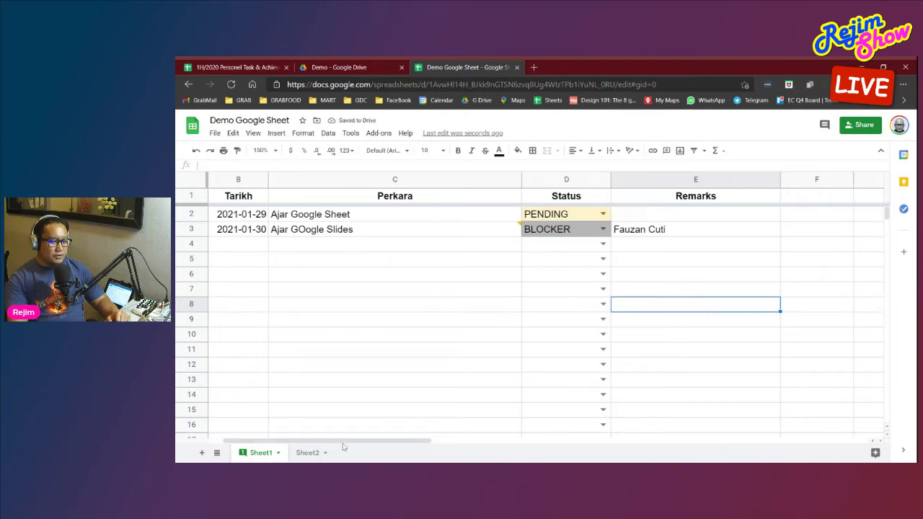
drag(336, 442, 314, 442)
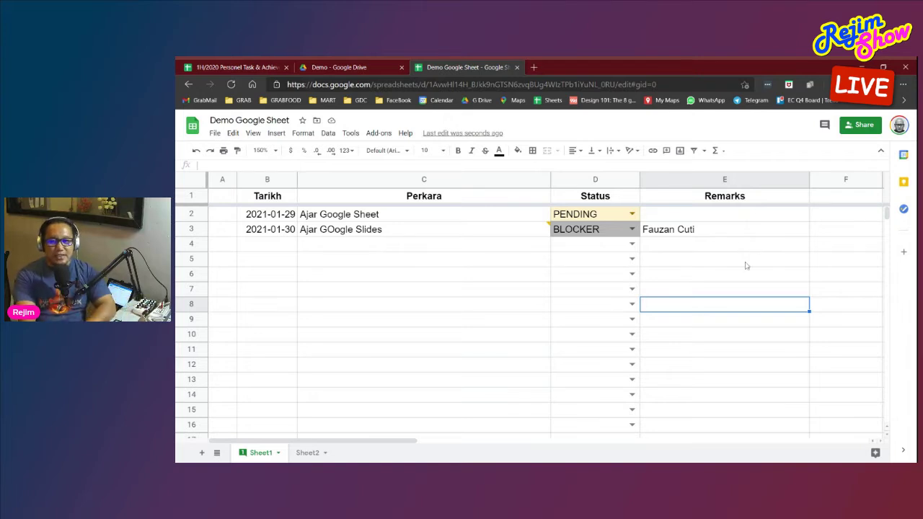
Set the Status in D4, the first row below the two tasks, to COMPLETED
click(632, 243)
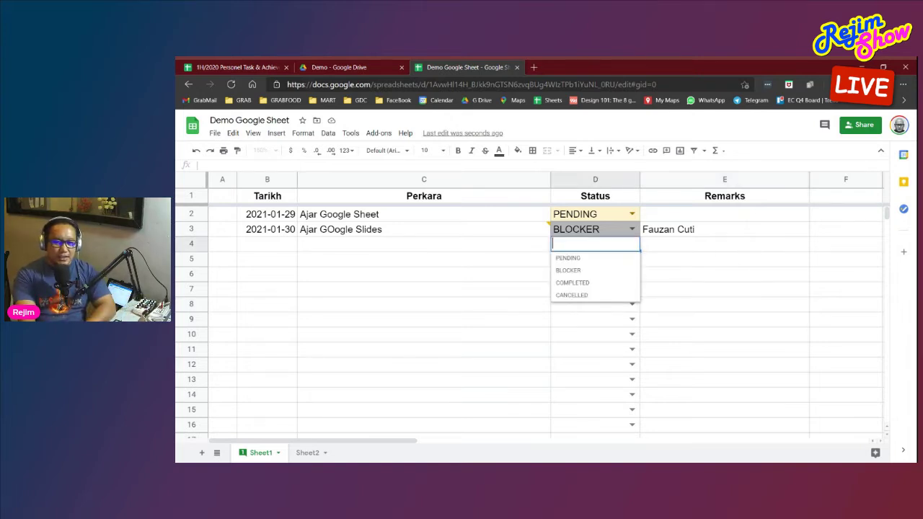
click(617, 283)
click(431, 309)
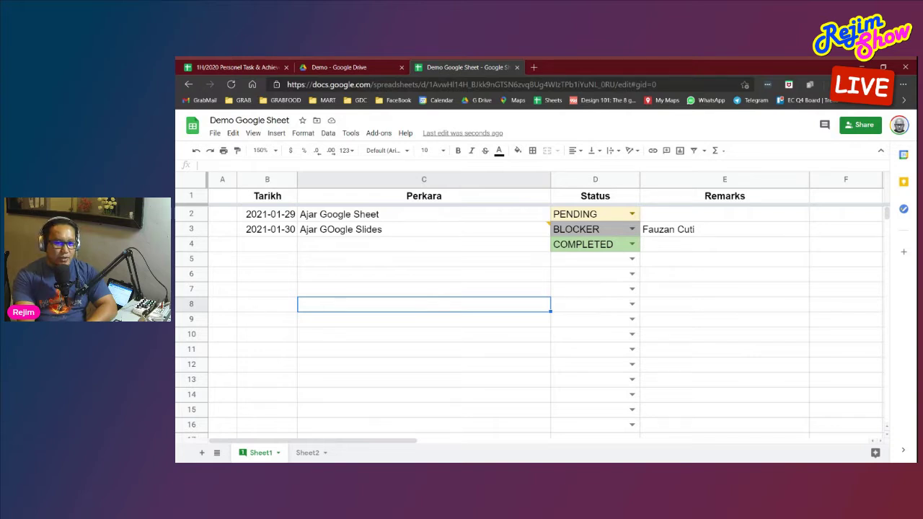
Switch to the 1H/2020 Personel Task & Achievement Record spreadsheet to view its Summary sheet
click(213, 68)
click(726, 323)
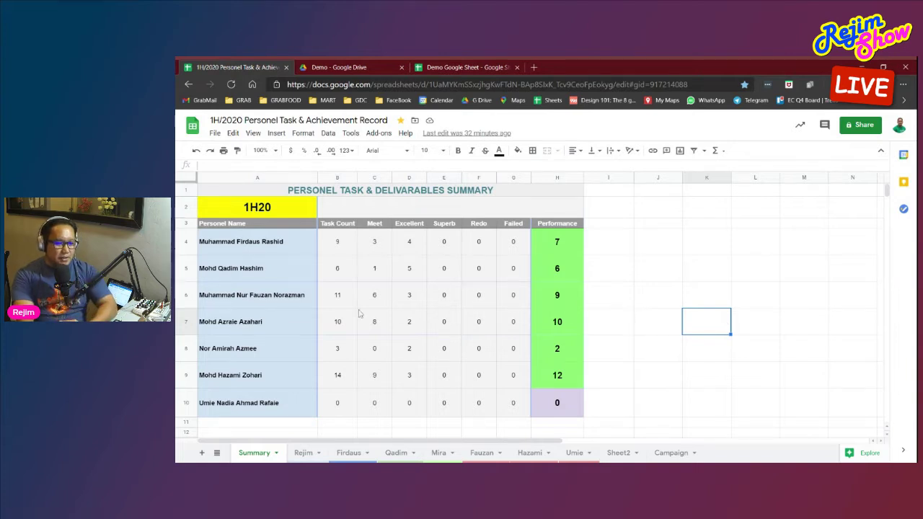
Zoom the spreadsheet to 125% and look over the personnel rows of the Summary sheet
click(252, 134)
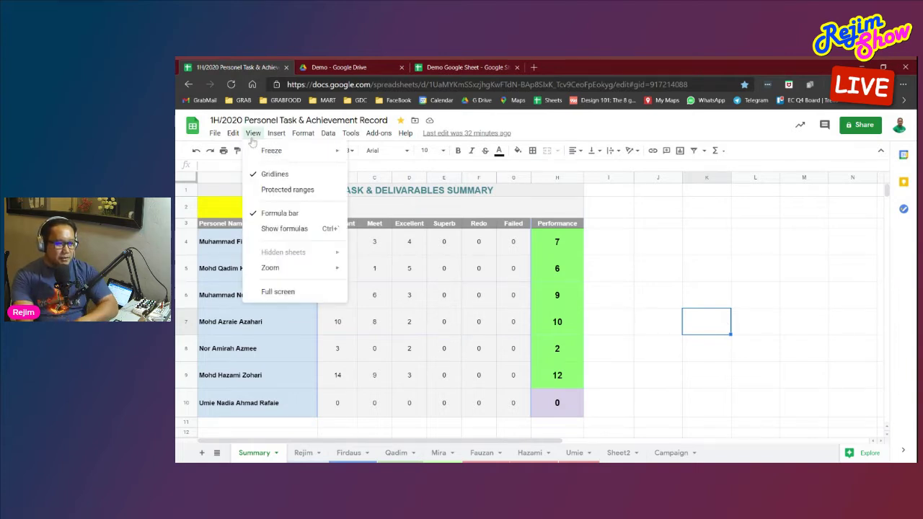
mouse_move(278, 270)
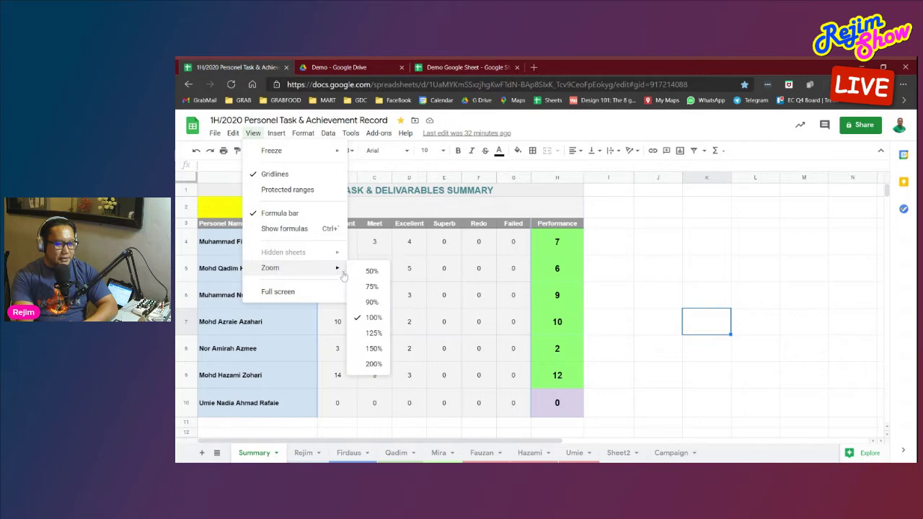
click(374, 332)
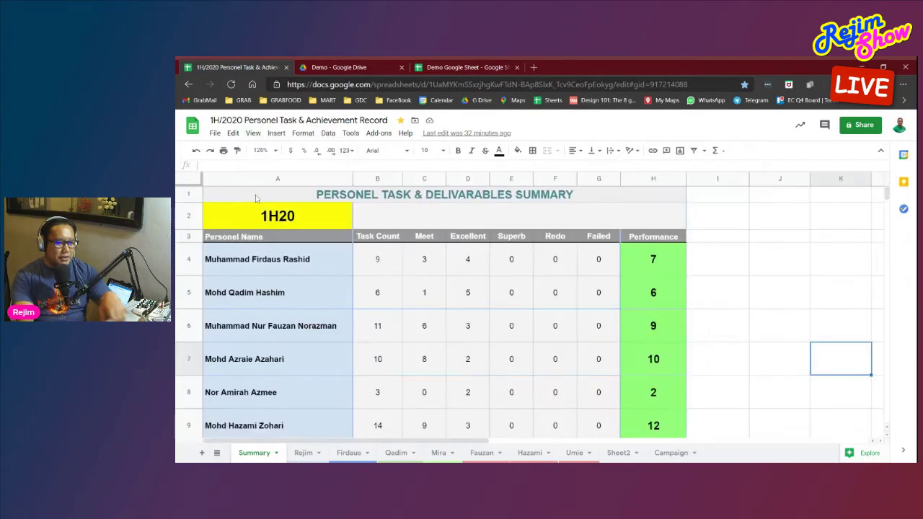
scroll(737, 298, down, 2)
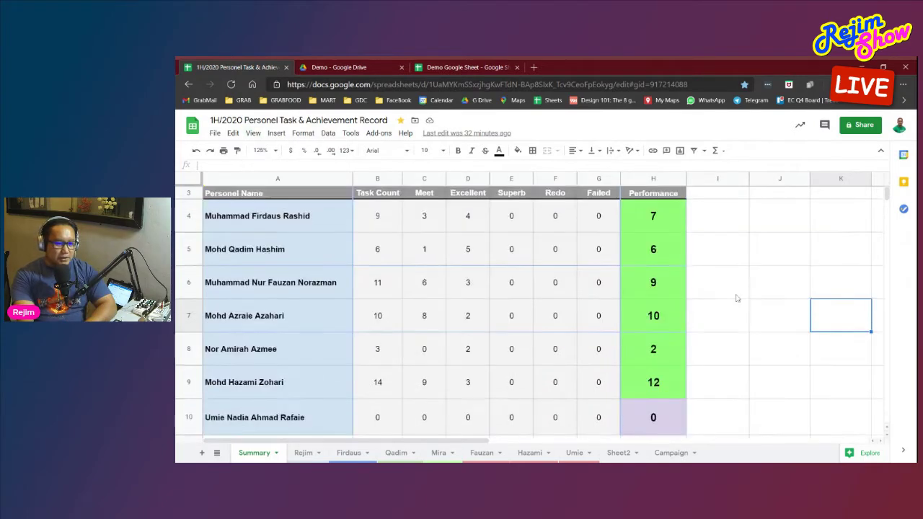
scroll(737, 298, up, 1)
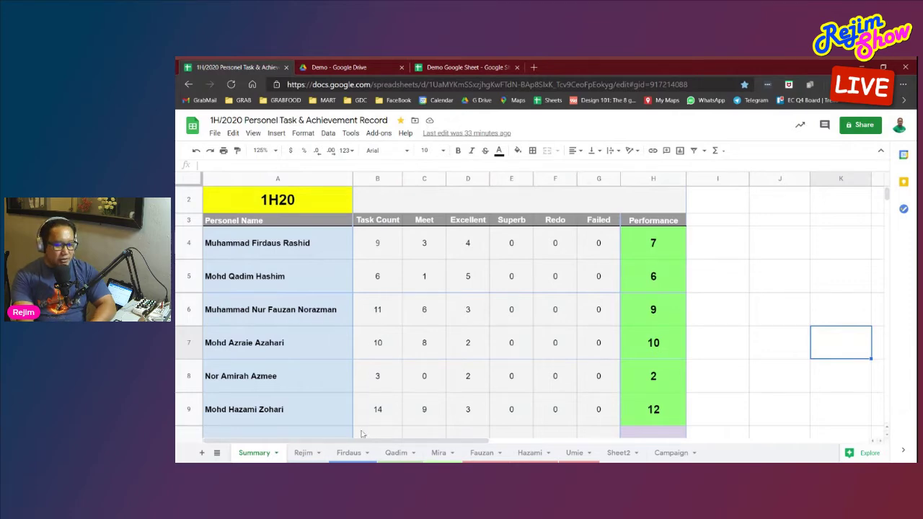
View the task sheets of the first two people listed in the Summary, then return to the first person's sheet
click(353, 453)
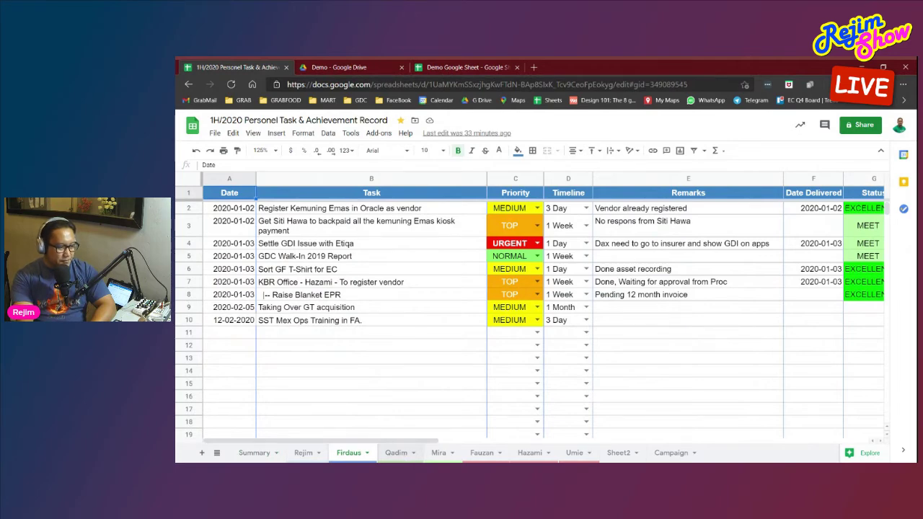
click(396, 453)
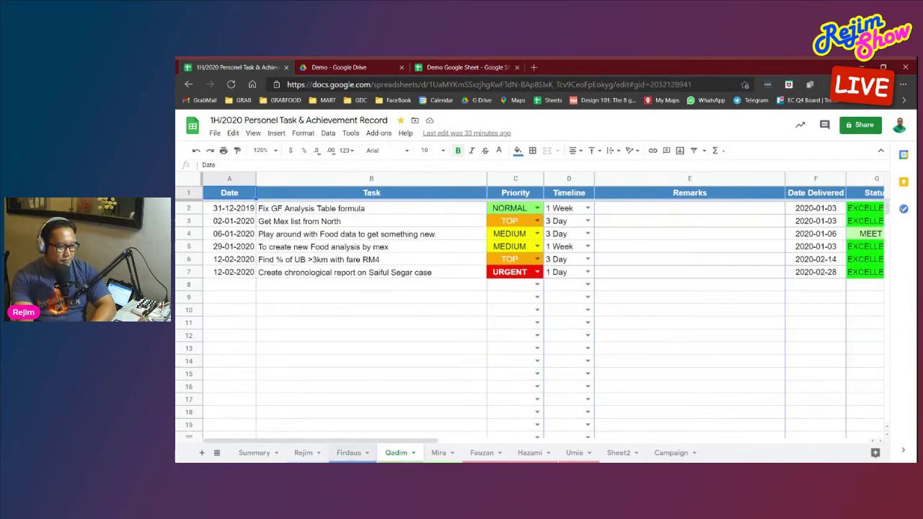
click(356, 458)
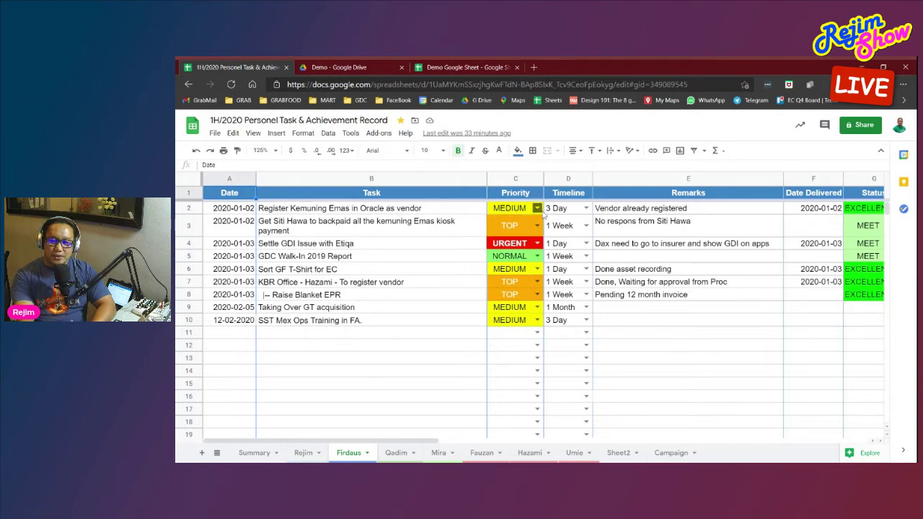
Examine the available Timeline and Status options for the first task in the first person's sheet
click(585, 208)
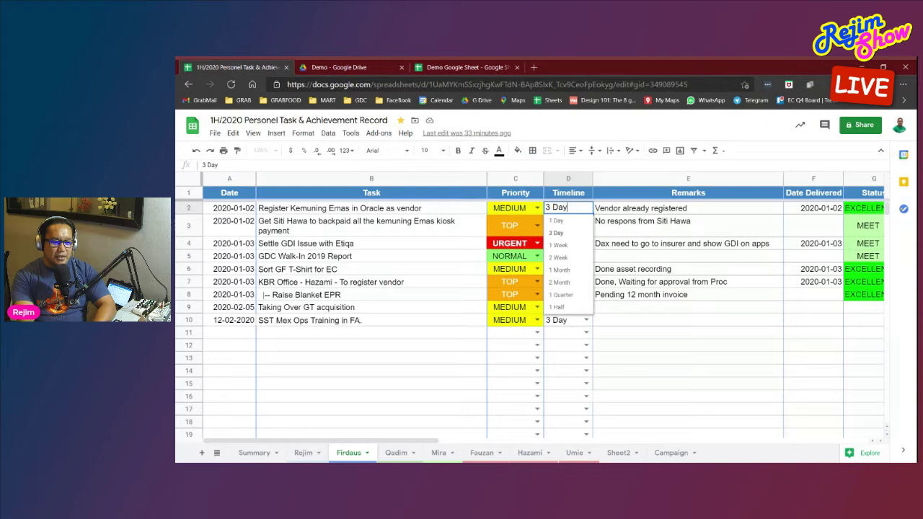
click(660, 348)
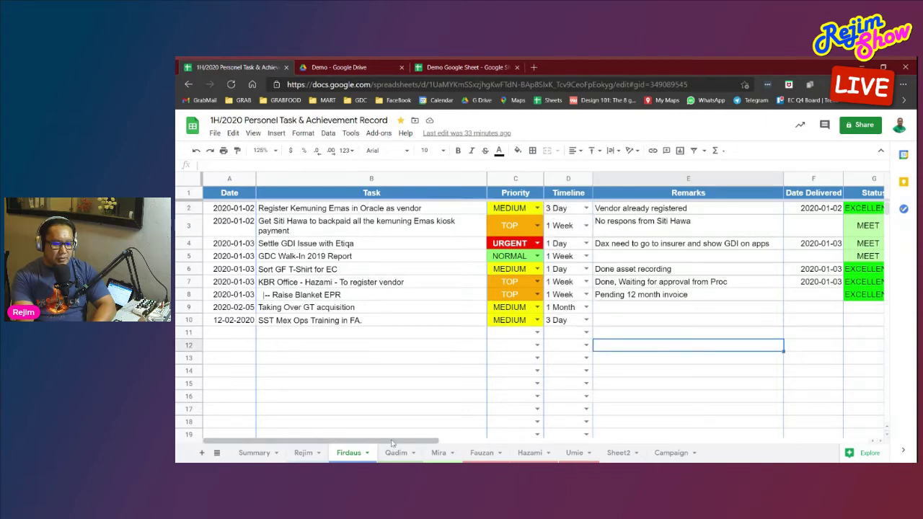
drag(393, 443, 455, 442)
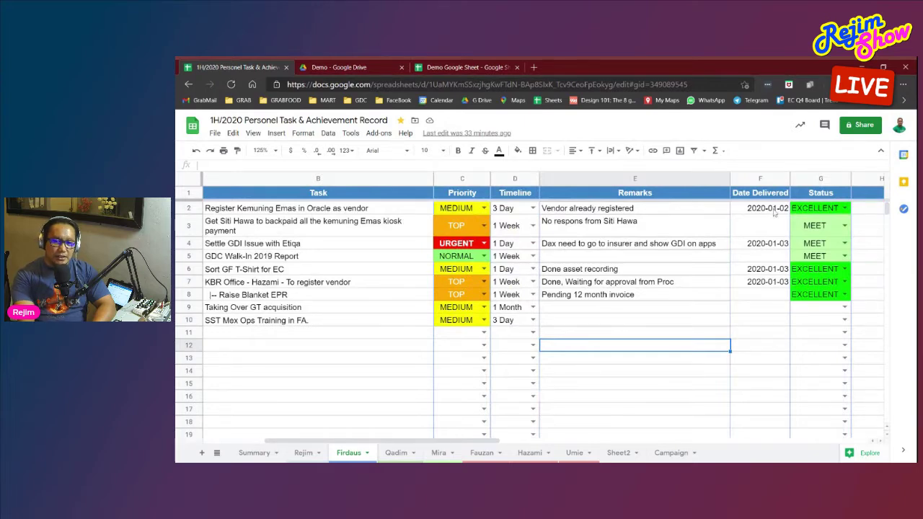
click(841, 208)
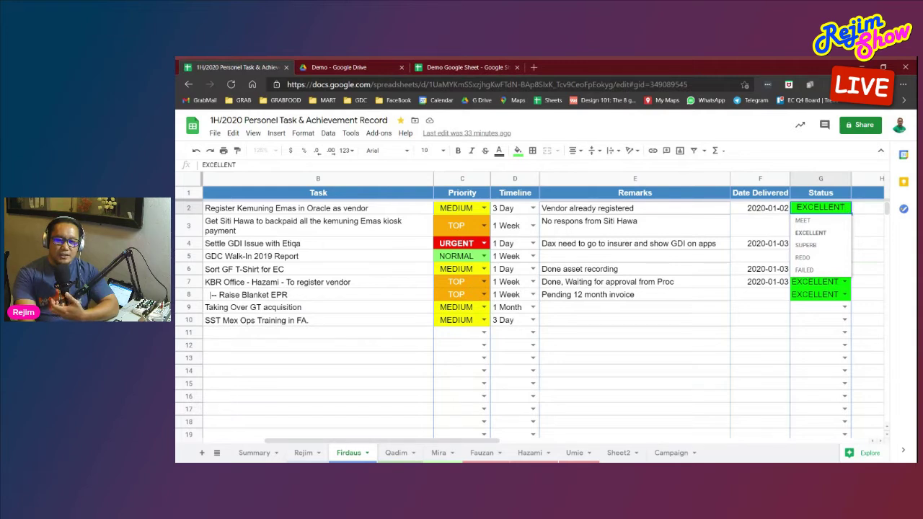
click(864, 211)
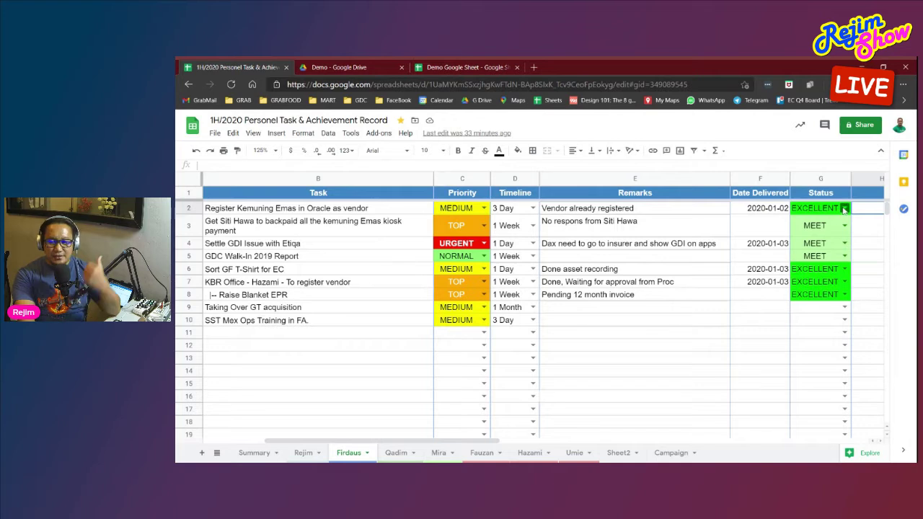
Set the Status of the "Register Kemuning Emas in Oracle as vendor" task to REDO and check the Summary sheet
click(845, 208)
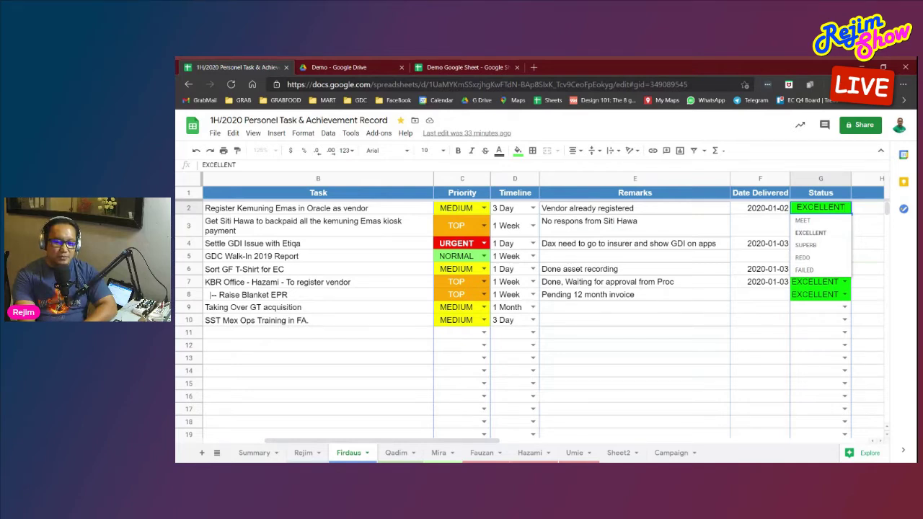
click(803, 257)
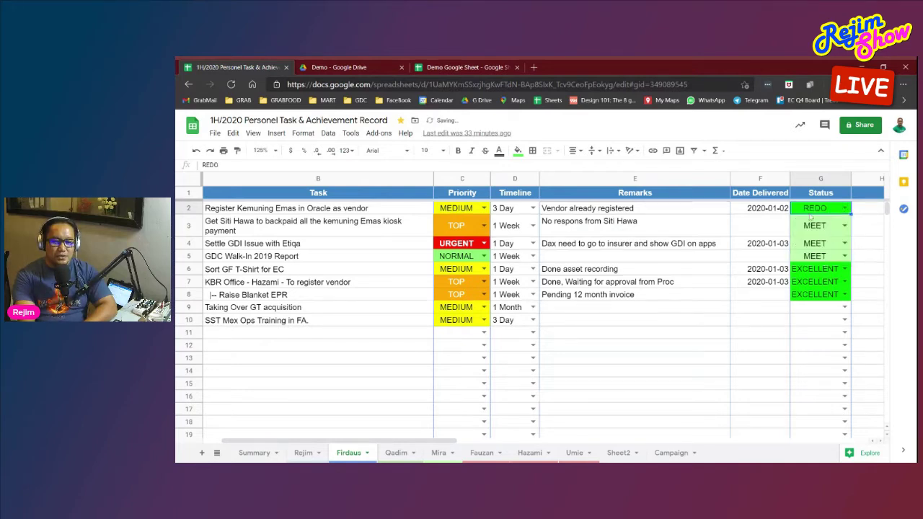
click(863, 212)
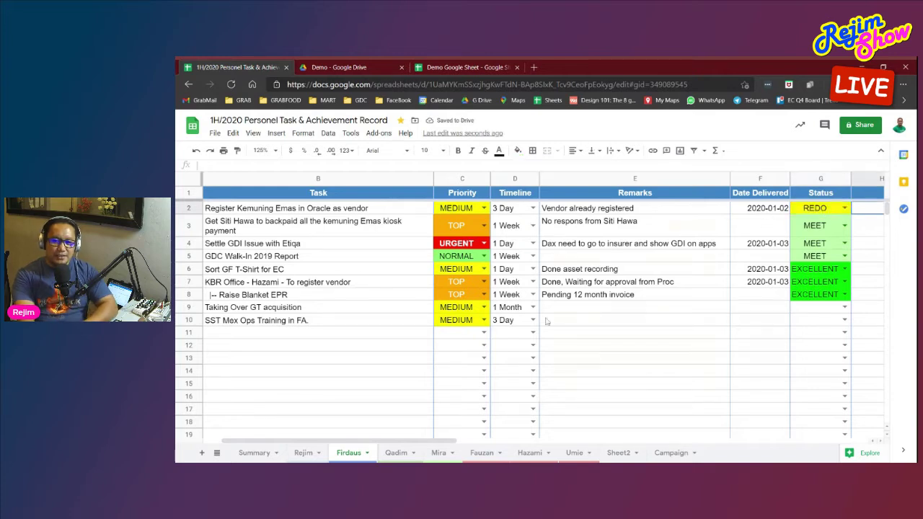
click(253, 453)
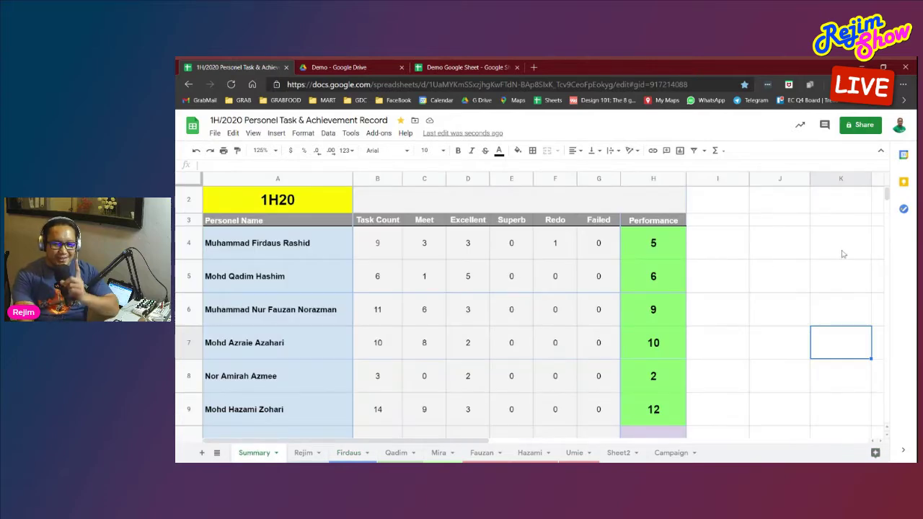
Set the first task's Status back to EXCELLENT in the first person's sheet and check the Summary sheet
click(351, 454)
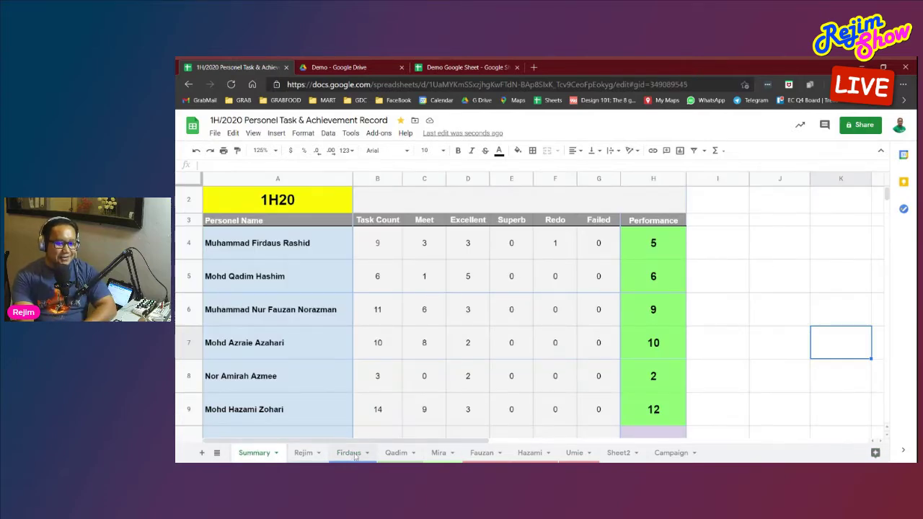
click(843, 211)
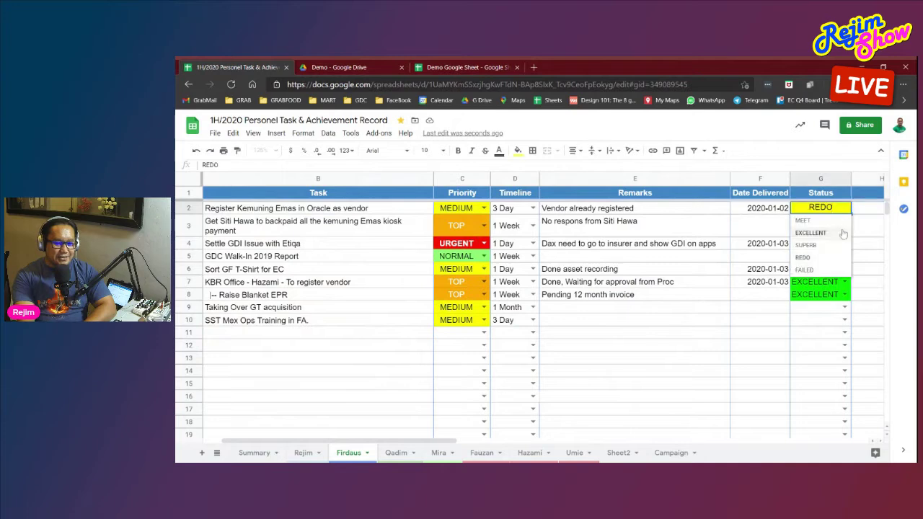
click(830, 234)
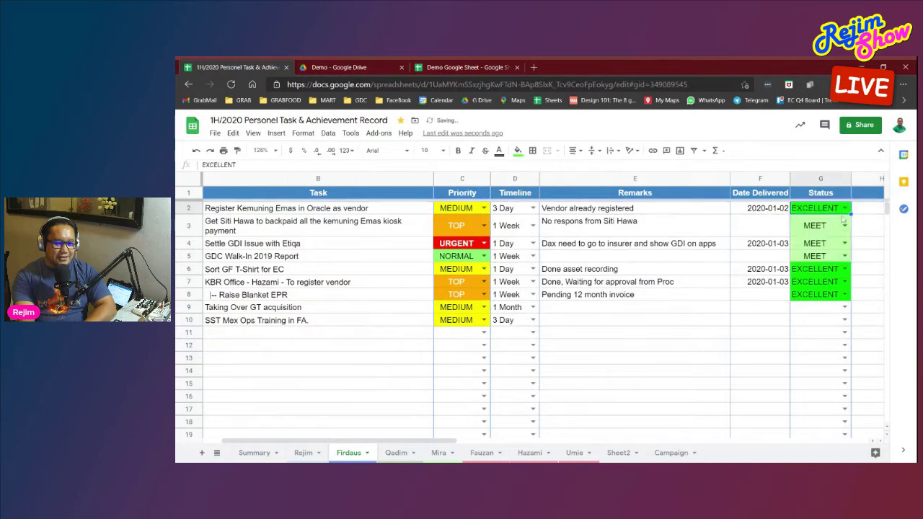
click(261, 454)
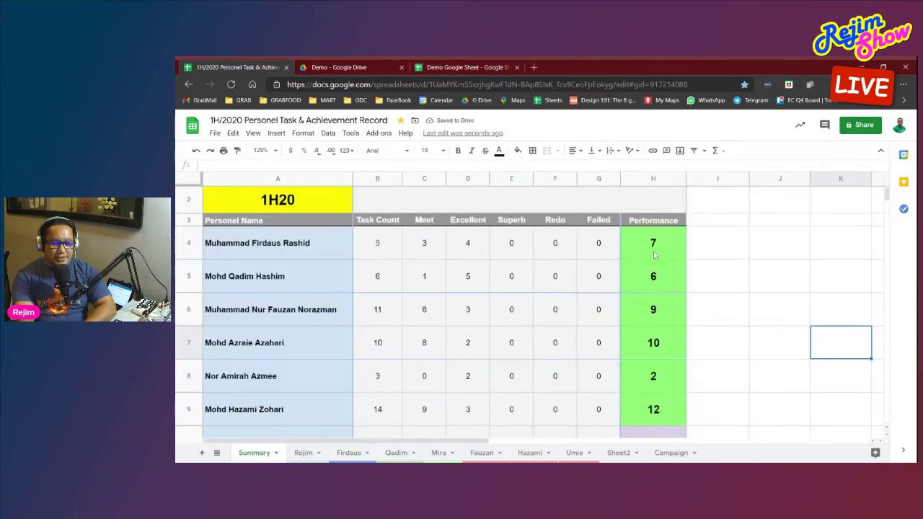
Change the first person's vendor registration task in row 2 to REDO again and return to the Summary sheet
click(349, 453)
click(846, 208)
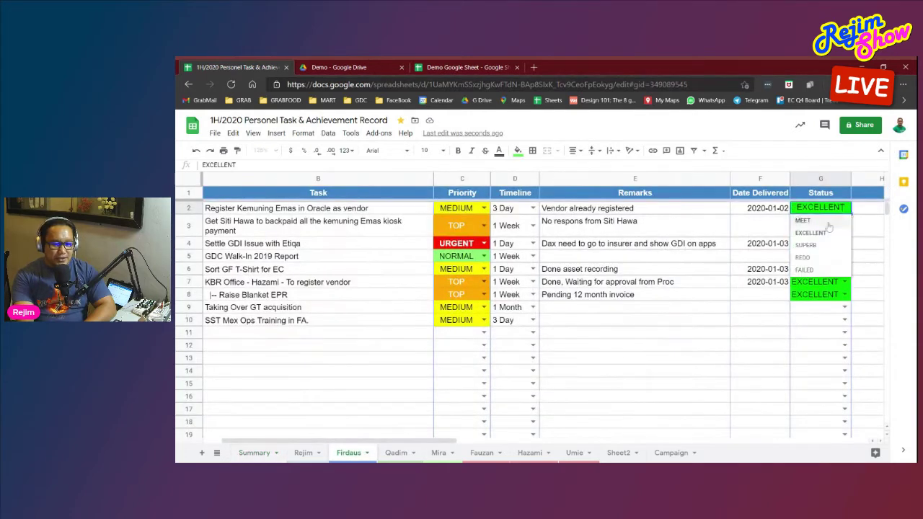
click(816, 258)
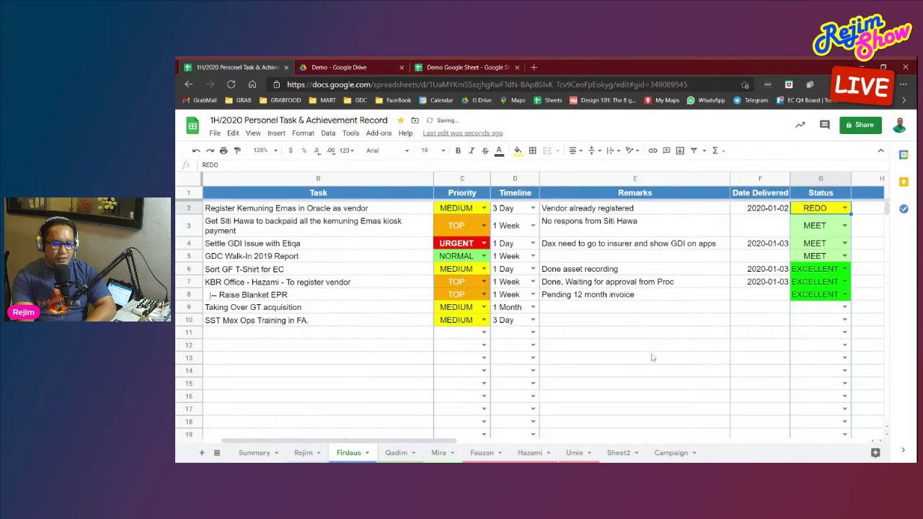
click(256, 453)
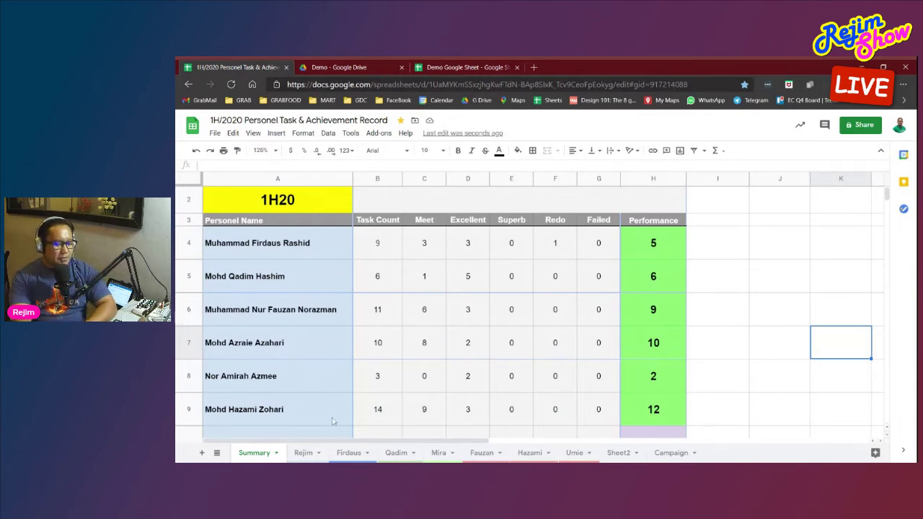
Compare the Summary sheet's Redo and Performance columns with the Status entries in the first person's task sheet
scroll(345, 330, down, 2)
scroll(345, 330, up, 3)
scroll(345, 331, down, 3)
scroll(342, 334, up, 3)
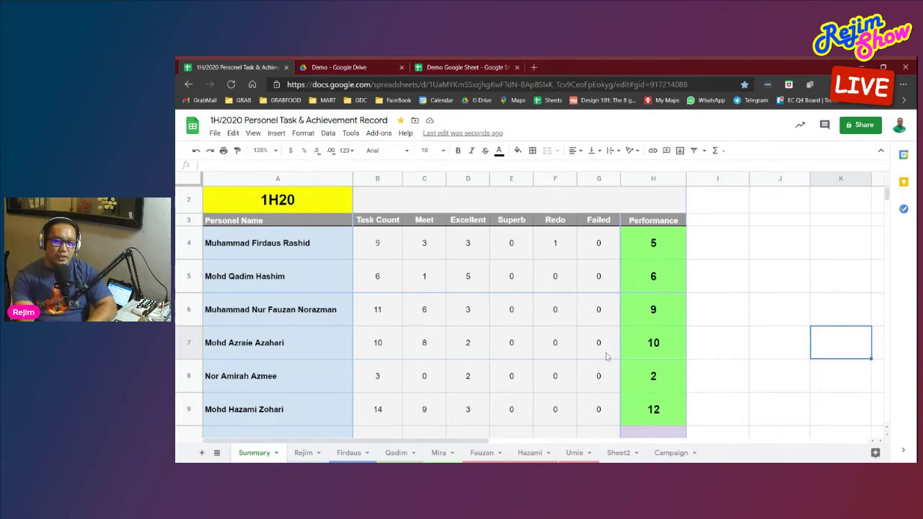
click(363, 452)
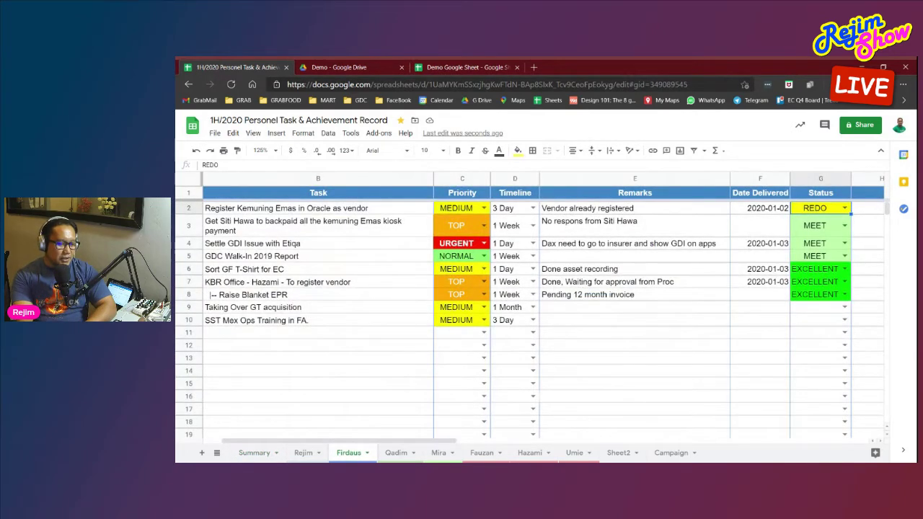
click(254, 453)
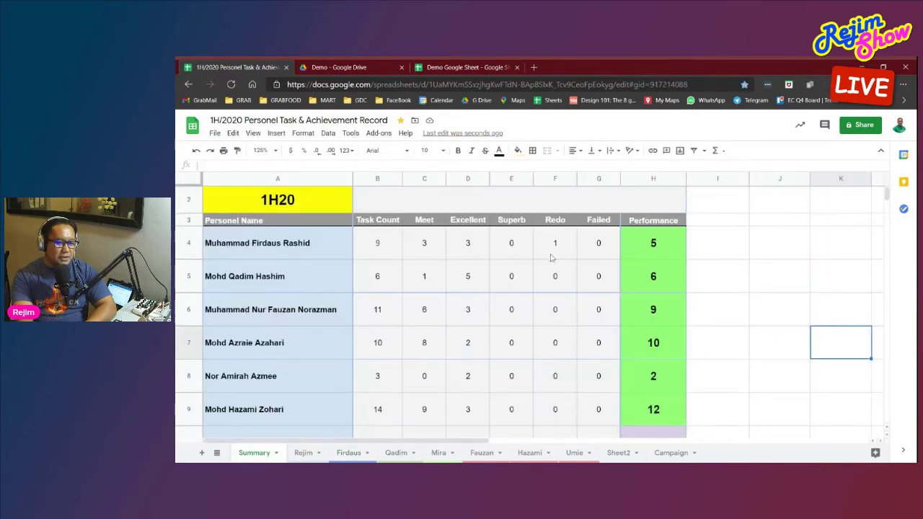
Restore the Status in row 2 of the first person's task sheet to EXCELLENT and go back to the Summary sheet
click(354, 457)
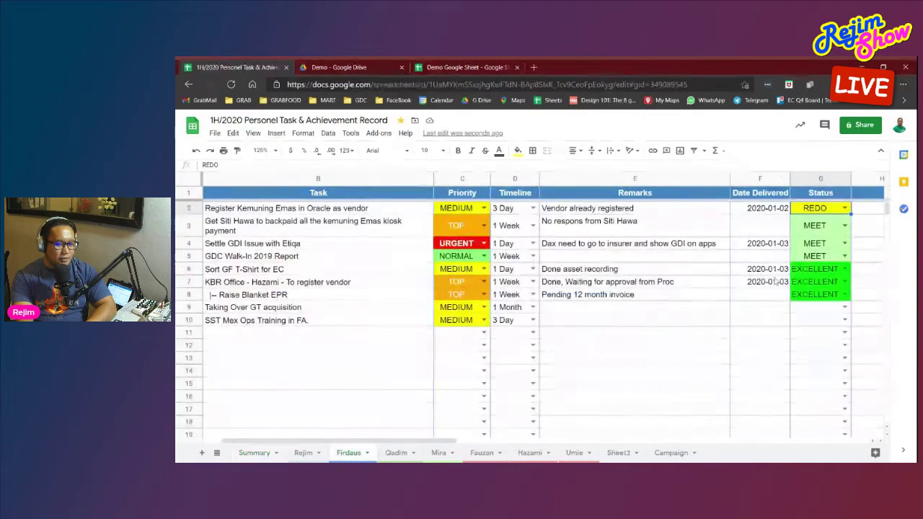
click(844, 207)
click(829, 236)
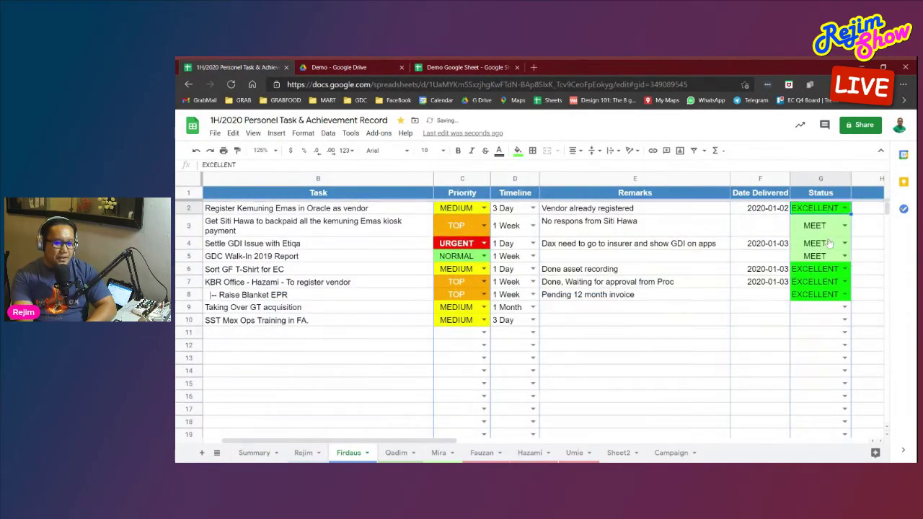
click(597, 350)
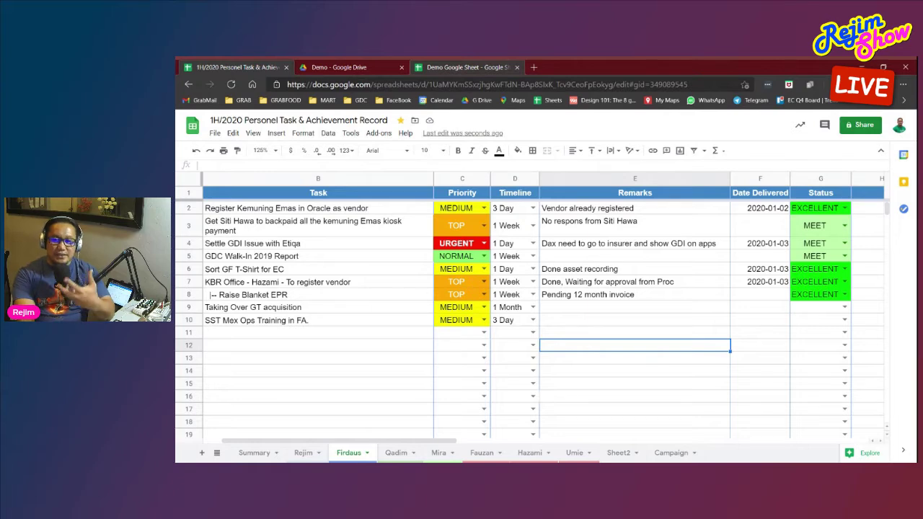
click(259, 456)
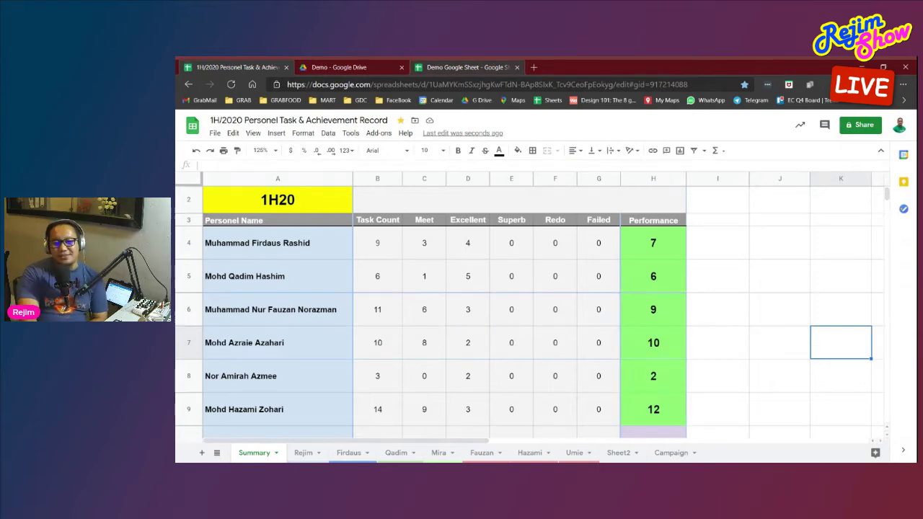
Look over the Summary table and briefly view the Demo Google Sheet before returning to the personnel record's Summary
scroll(530, 313, down, 1)
scroll(527, 315, up, 1)
scroll(526, 315, up, 1)
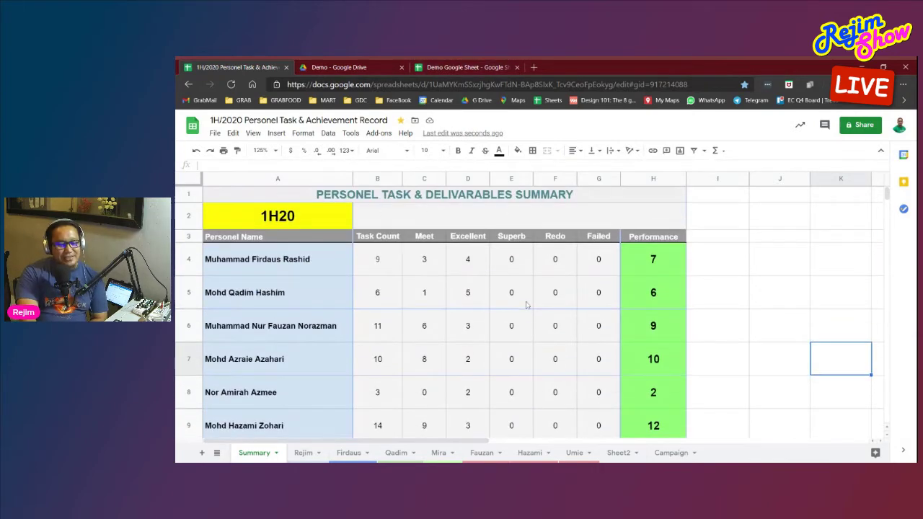
scroll(528, 306, down, 2)
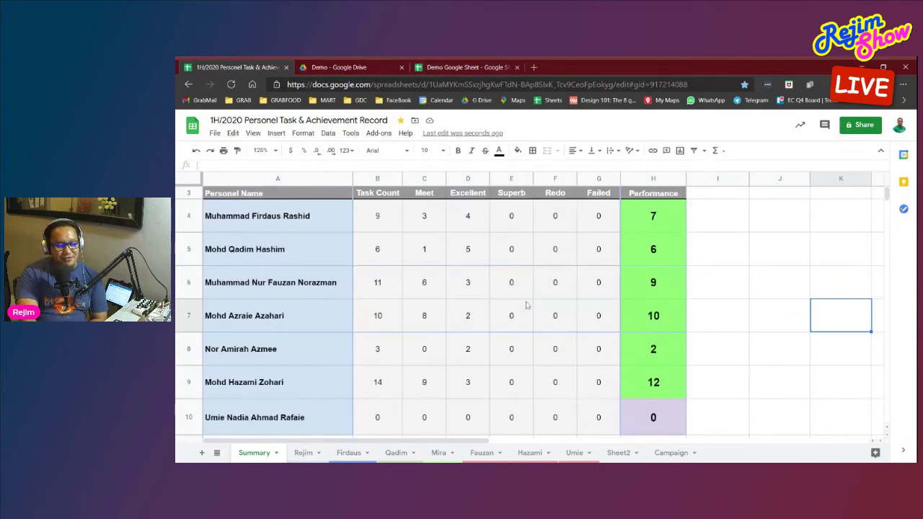
click(486, 67)
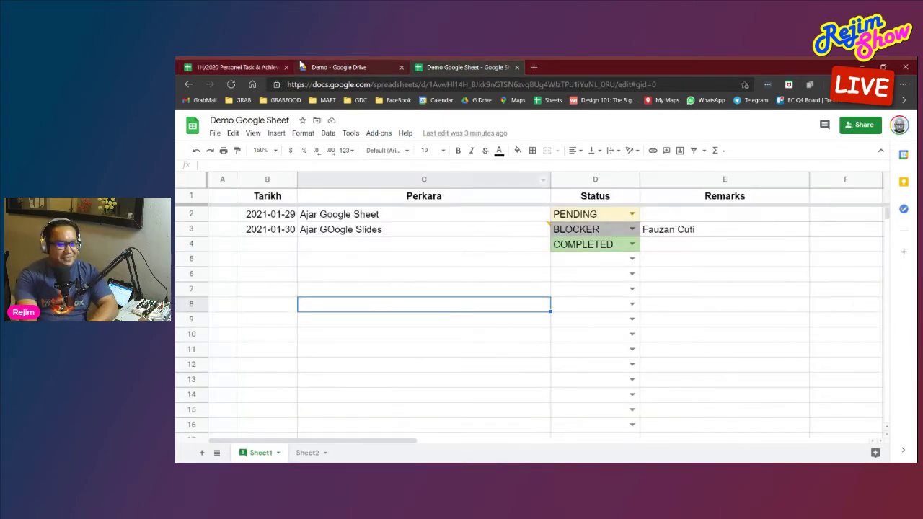
click(238, 67)
scroll(374, 255, up, 2)
scroll(318, 259, down, 3)
scroll(316, 258, up, 3)
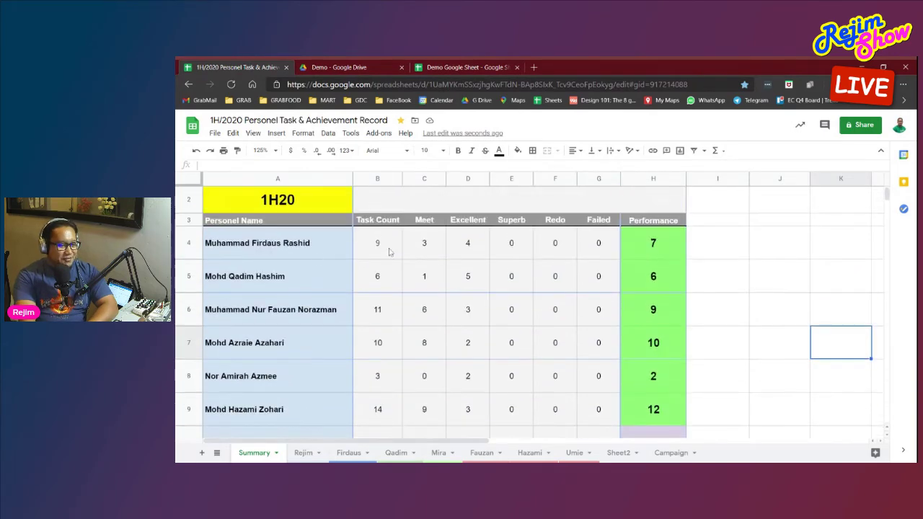
Inspect the formula behind the first person's Task Count in row 4 of the Summary sheet
click(301, 248)
click(378, 248)
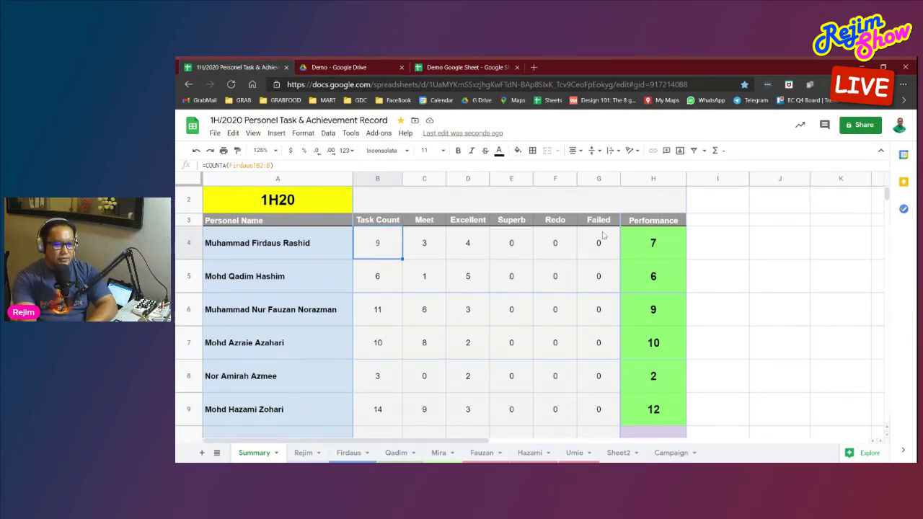
click(706, 246)
text(=)
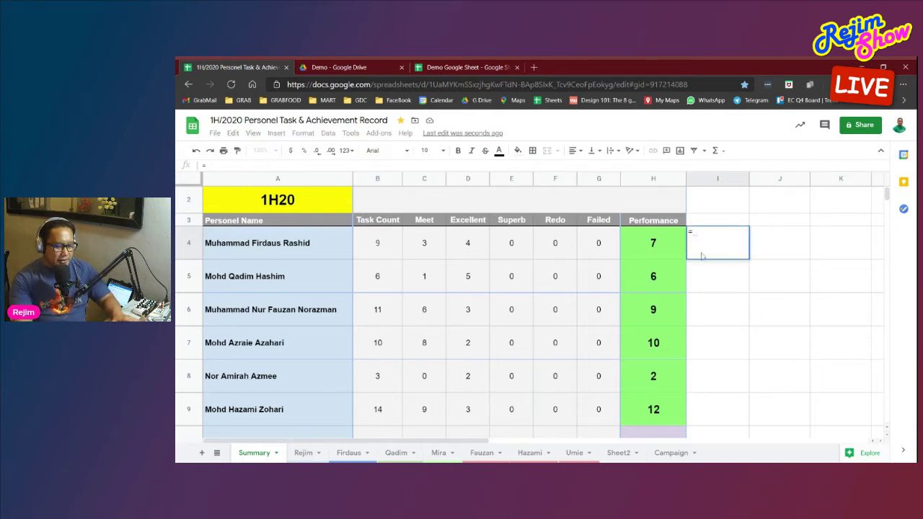
text(IF)
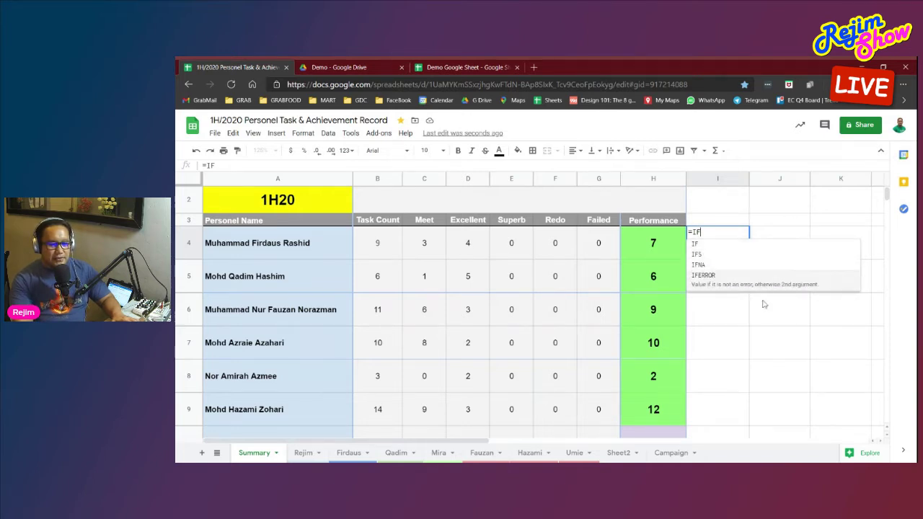
key(BackSpace)
key(BackSpace)
text(COUNT)
key(Down)
key(Down)
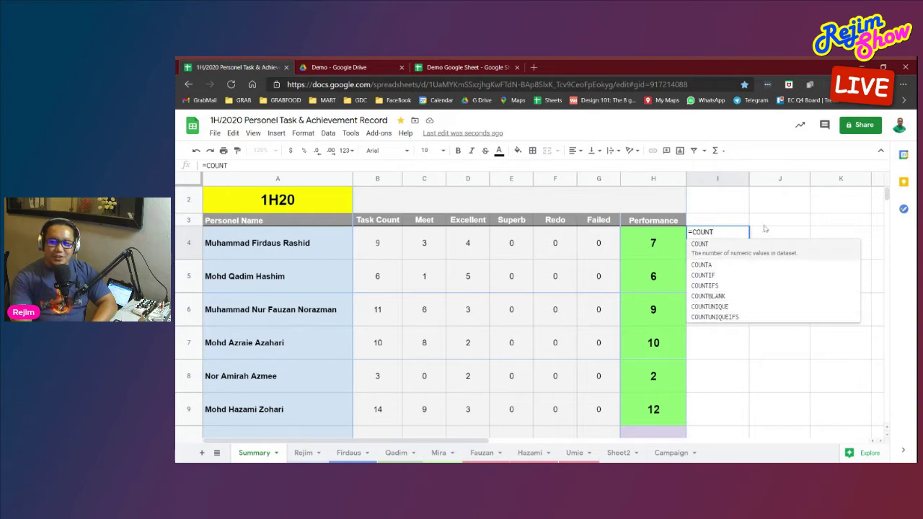
key(BackSpace)
key(BackSpace)
key(BackSpace)
key(BackSpace)
key(BackSpace)
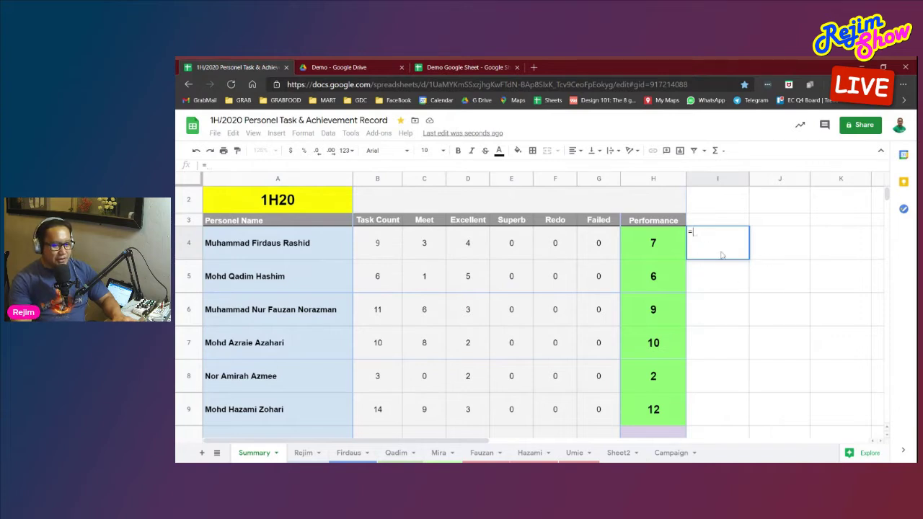
click(747, 290)
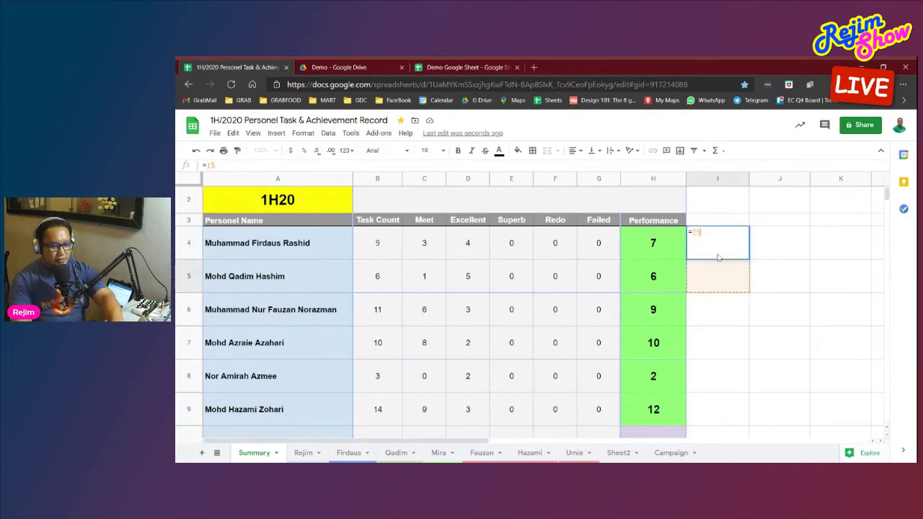
key(Escape)
click(763, 252)
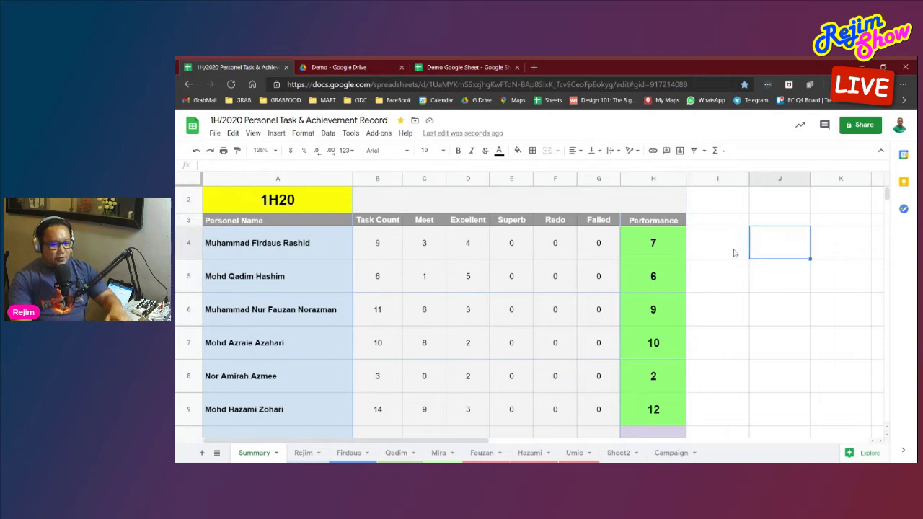
click(735, 252)
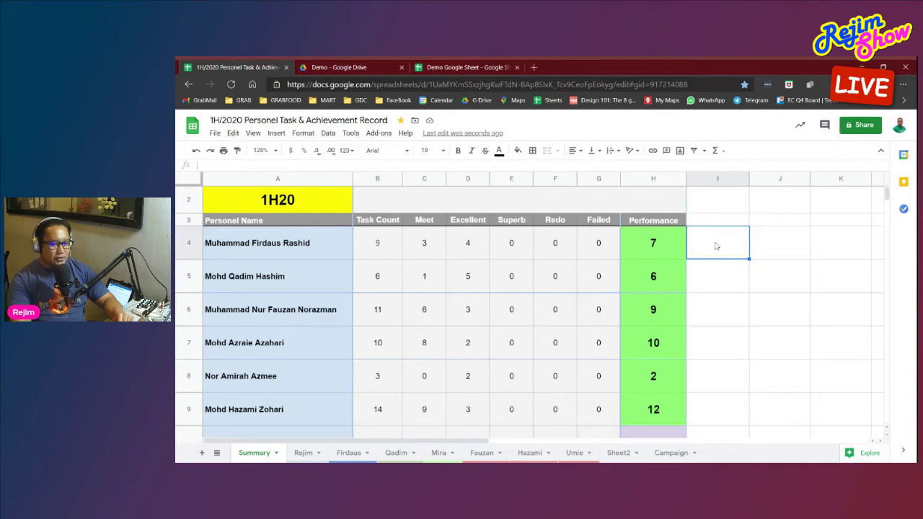
Enter =H4 in cell J4 of the Summary sheet to reference the first person's Performance score
click(808, 247)
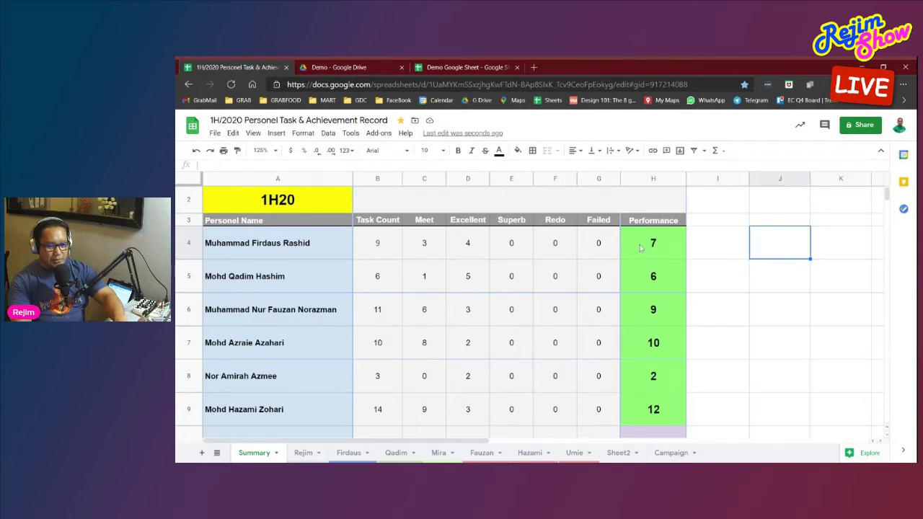
text(=)
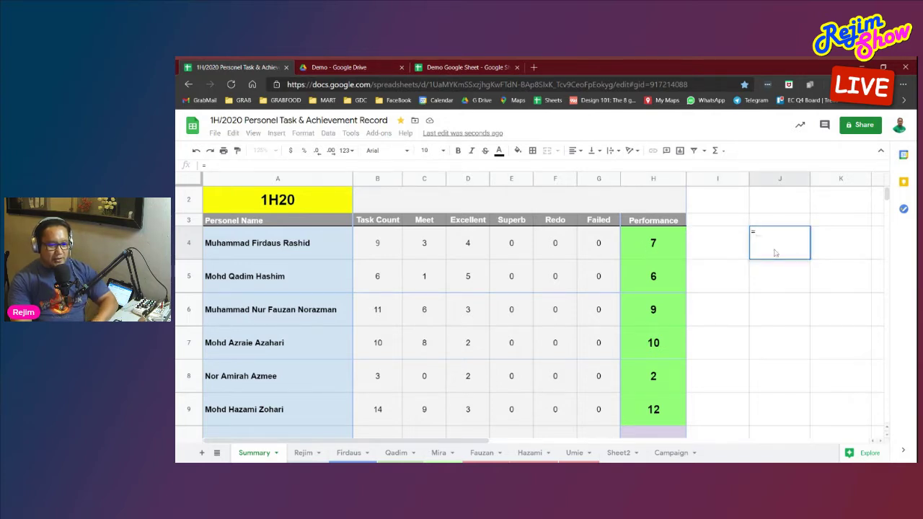
click(665, 244)
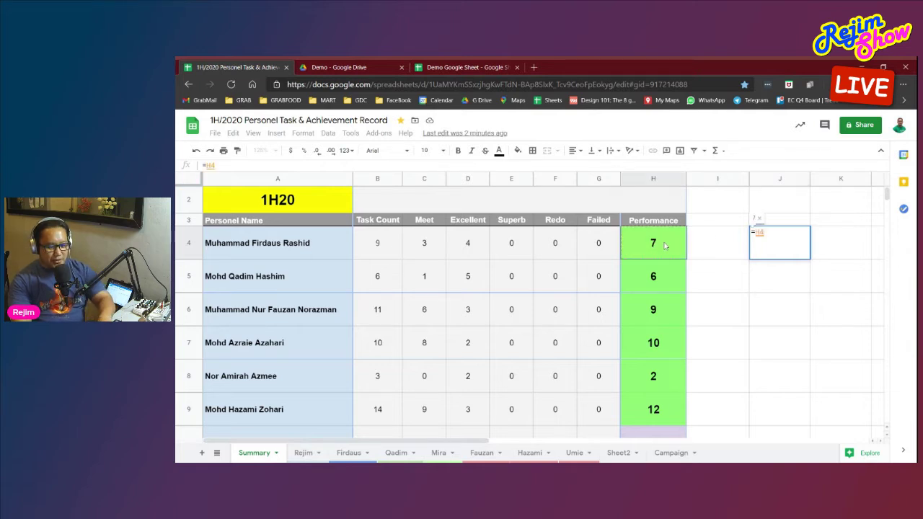
key(Return)
click(797, 255)
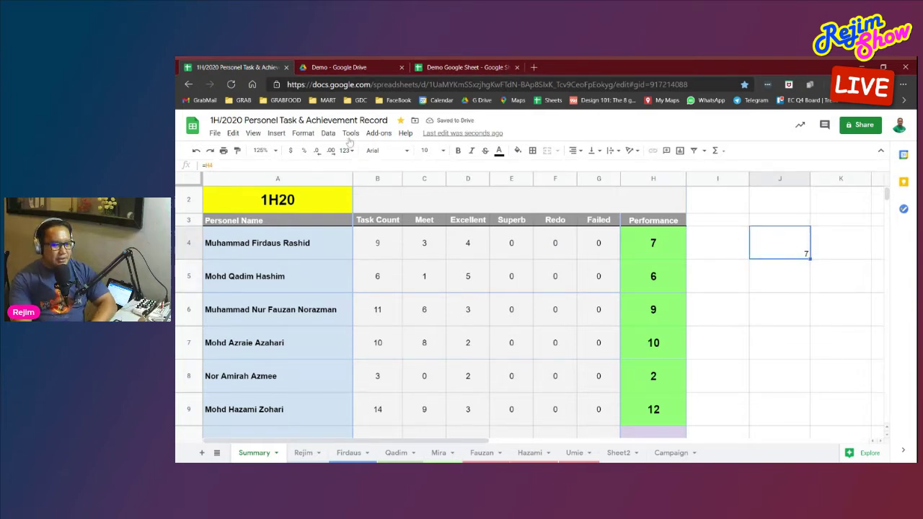
Center the content of cell J4 both horizontally and vertically
click(577, 151)
click(585, 167)
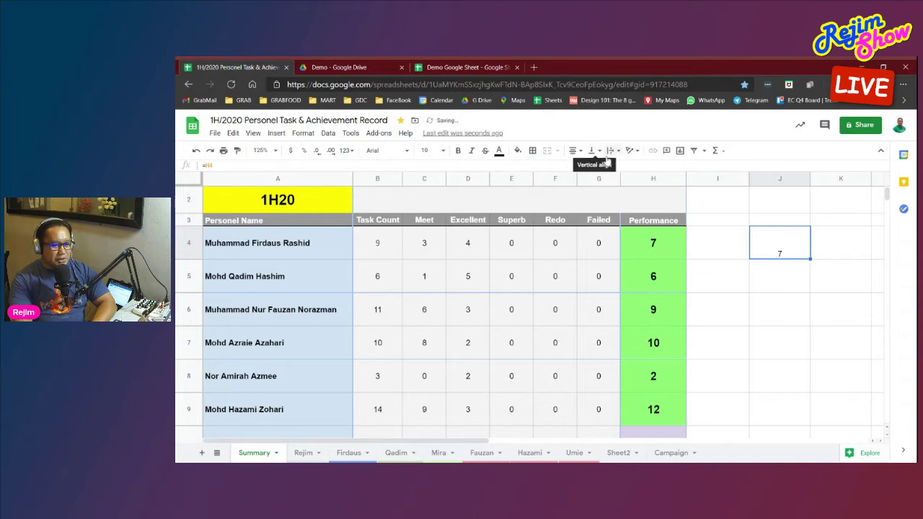
click(598, 153)
click(605, 166)
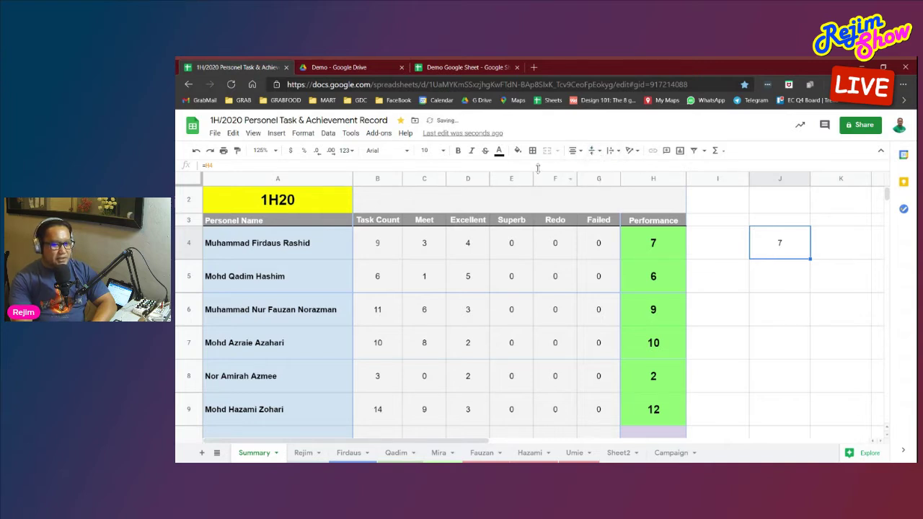
Format the number in cell J4 as bold Fredoka One at font size 36
click(430, 150)
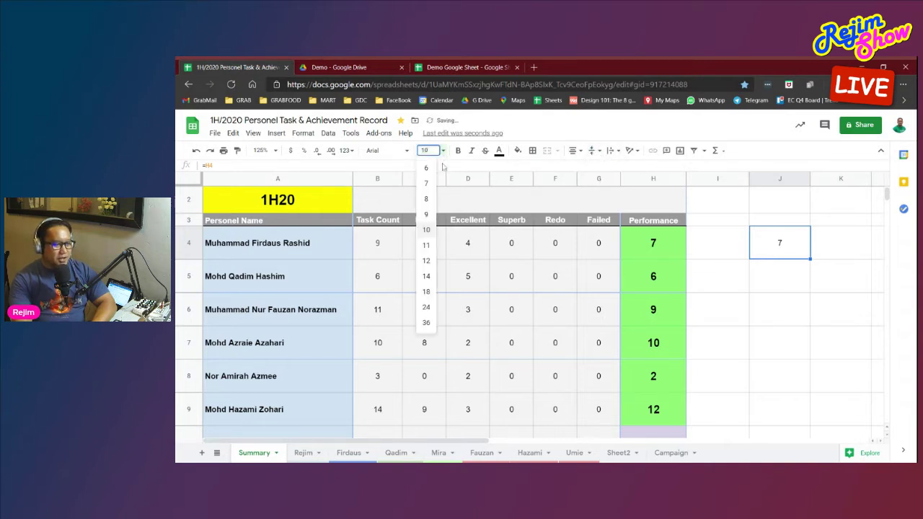
click(426, 291)
click(445, 152)
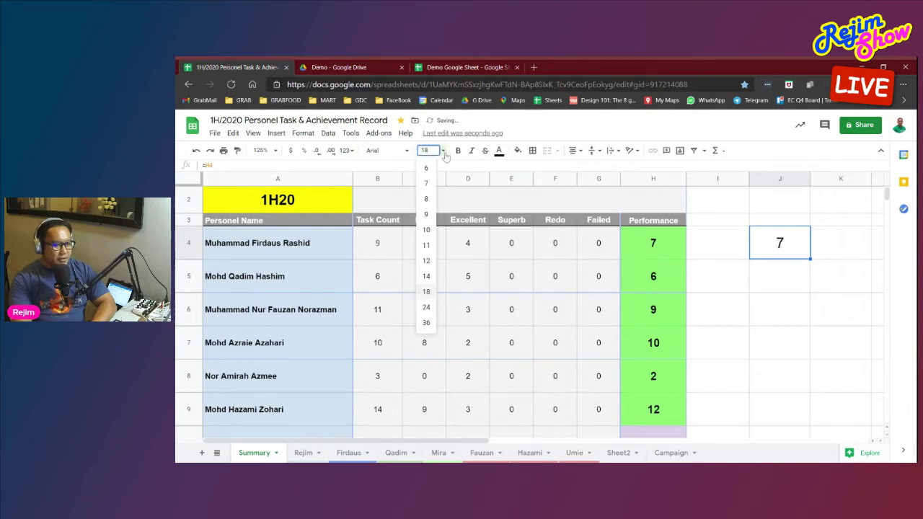
click(427, 307)
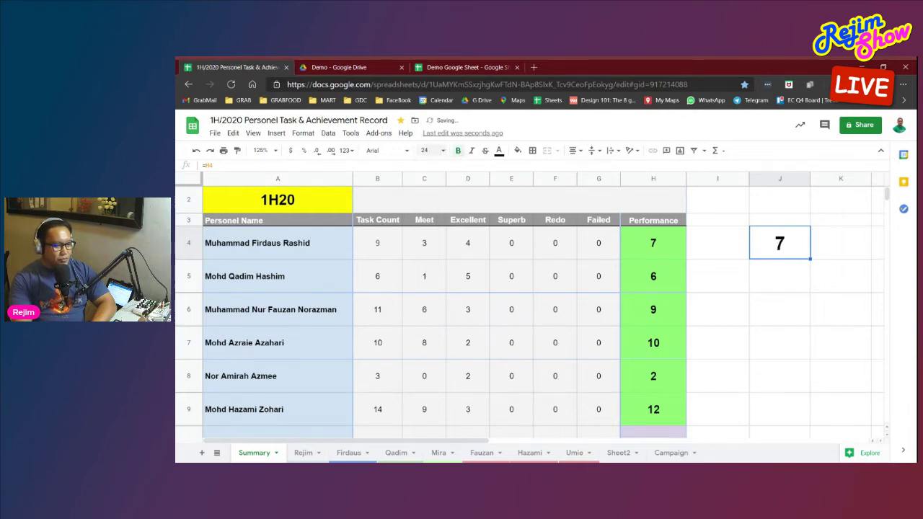
click(388, 150)
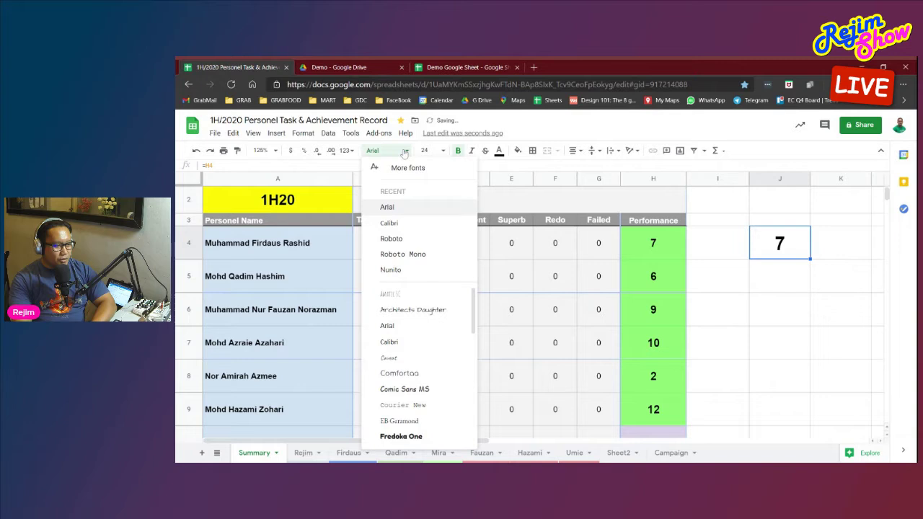
click(401, 436)
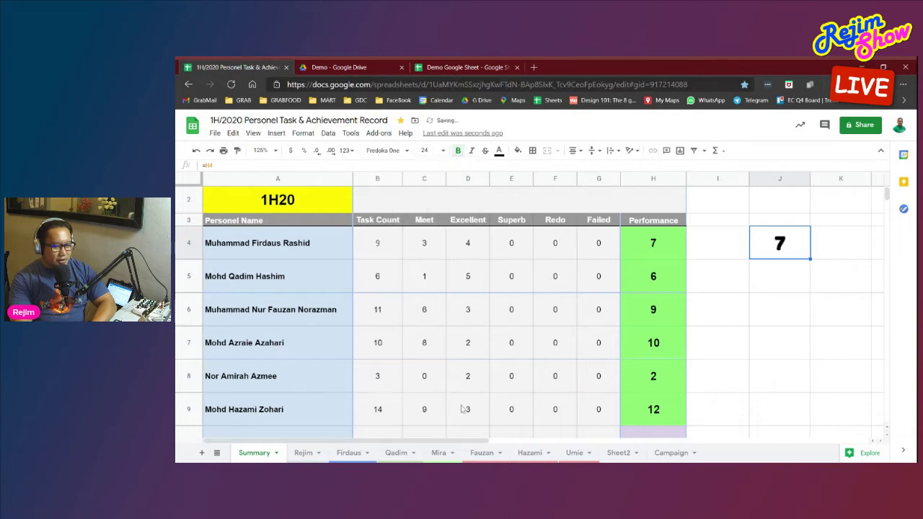
click(430, 150)
click(427, 324)
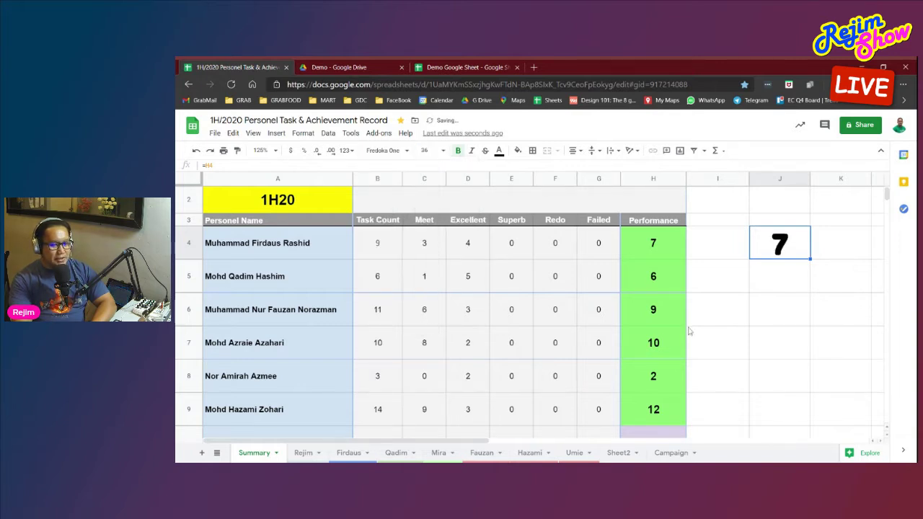
click(766, 321)
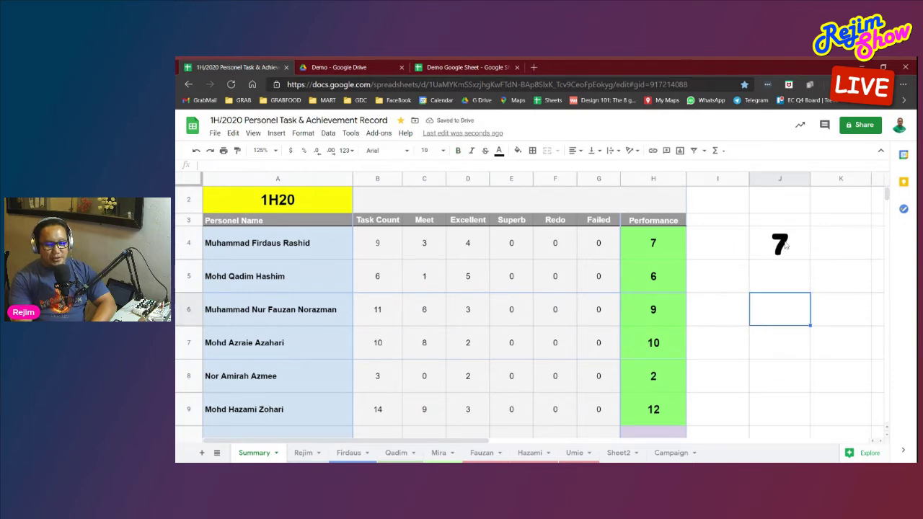
click(784, 245)
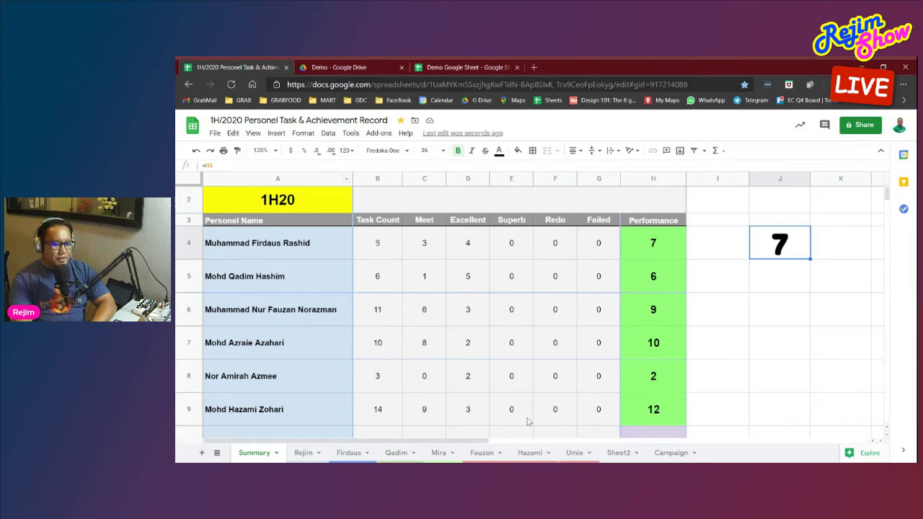
Set the Status of the row 2 task in the first person's sheet to REDO and return to the Summary sheet
click(352, 453)
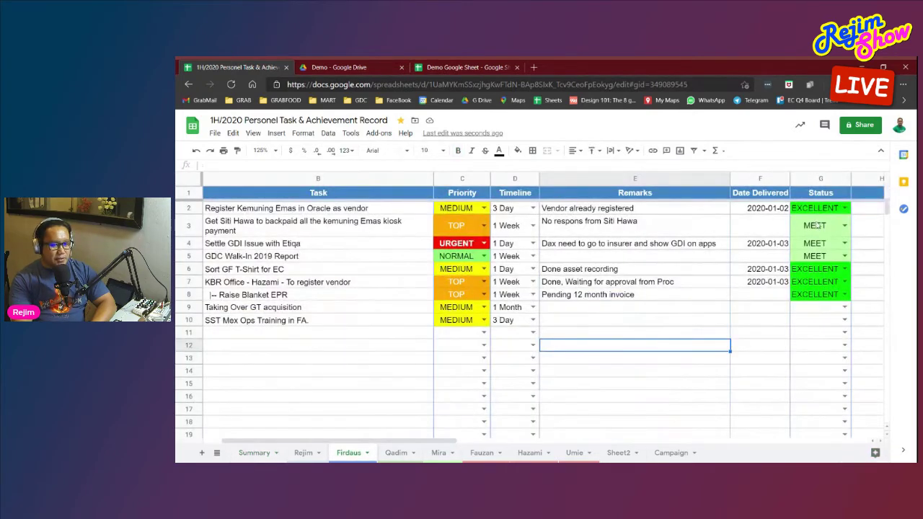
click(844, 208)
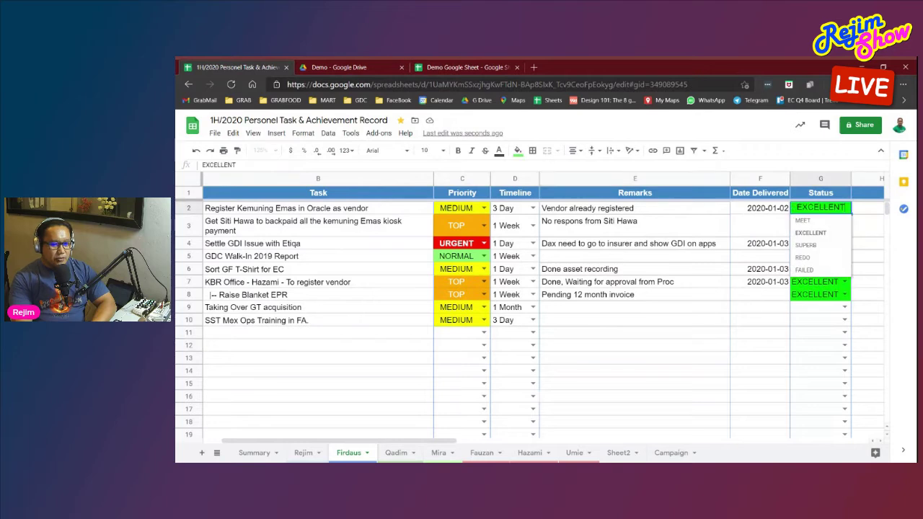
click(823, 258)
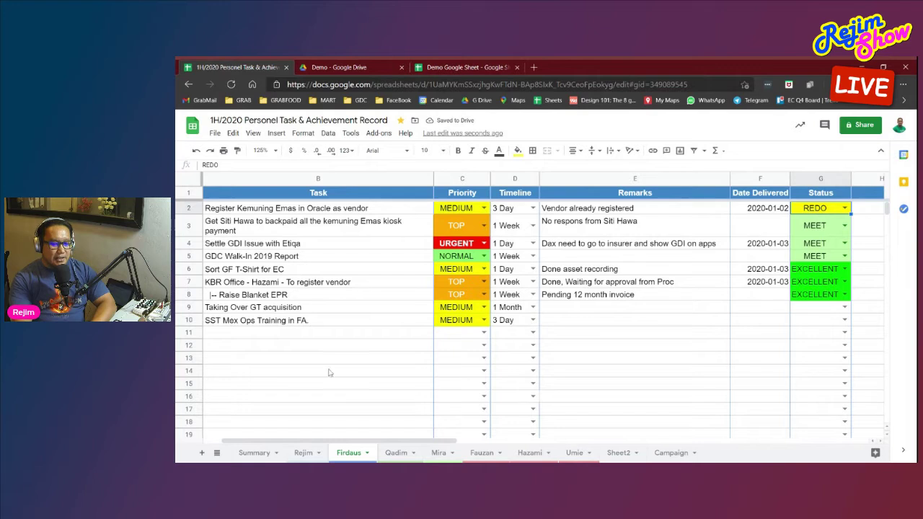
click(254, 453)
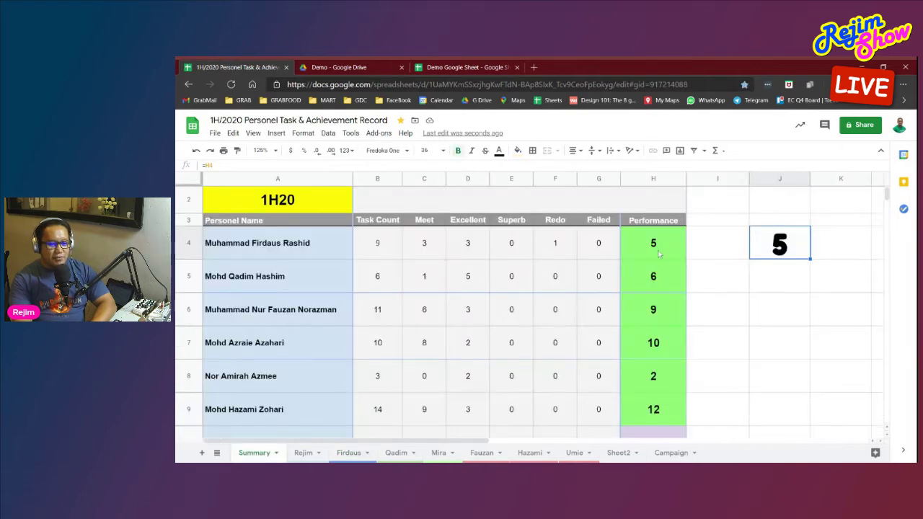
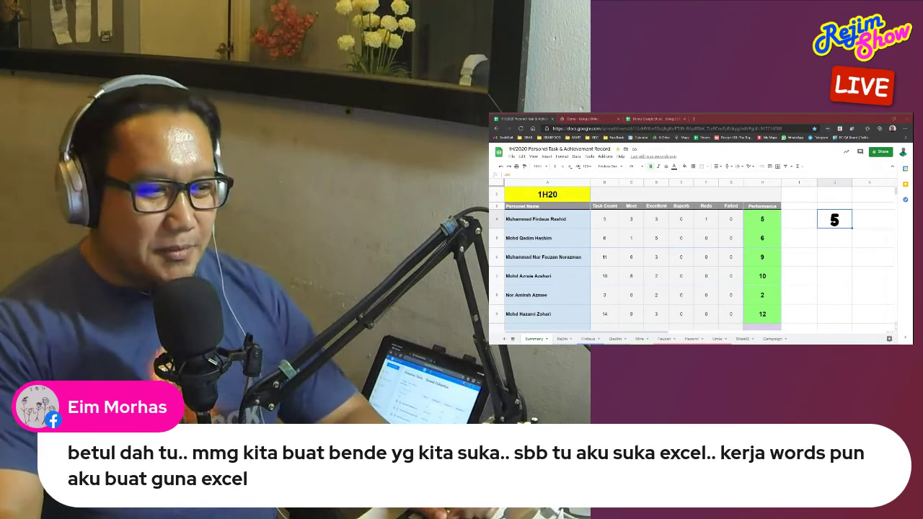
Open the Template Quote spreadsheet in a new browser tab by searching for "quot"
click(694, 119)
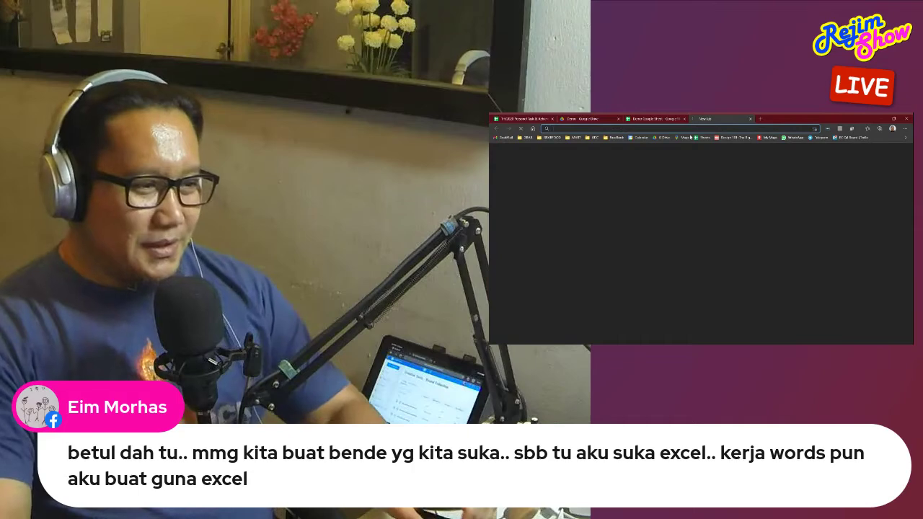
text(quot)
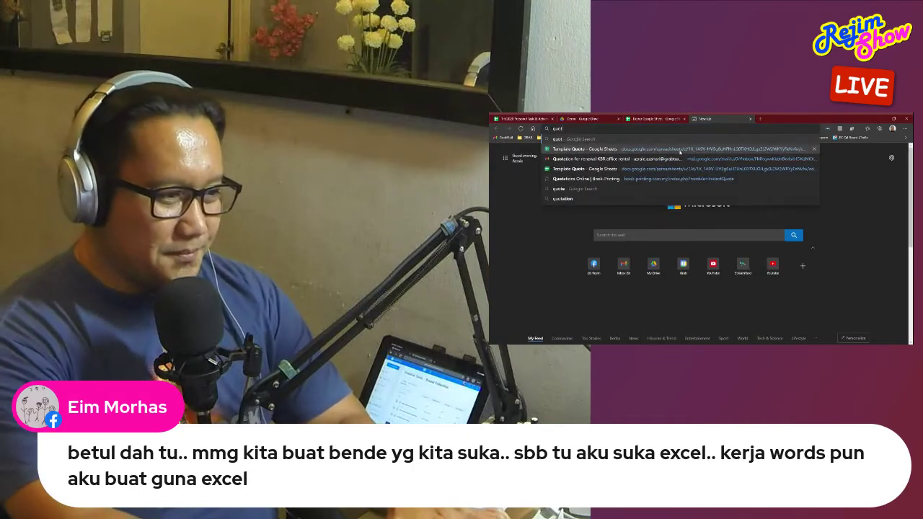
click(675, 149)
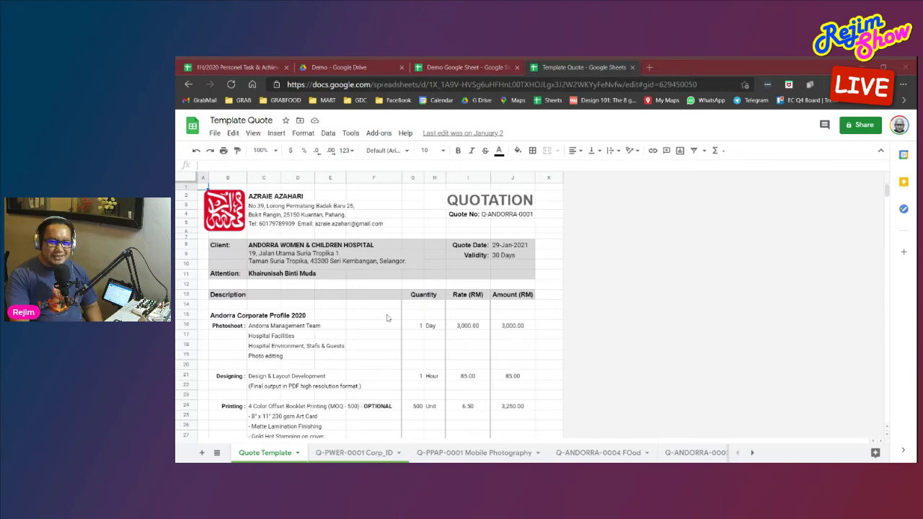
Look over the quotation template, from the client details and priced items to the terms of service and signature section
scroll(387, 318, down, 5)
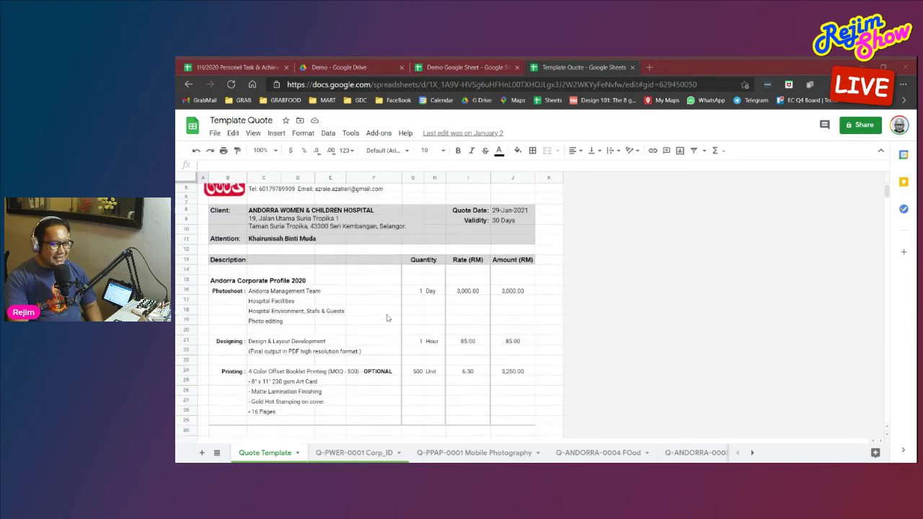
scroll(386, 318, up, 2)
scroll(386, 318, up, 3)
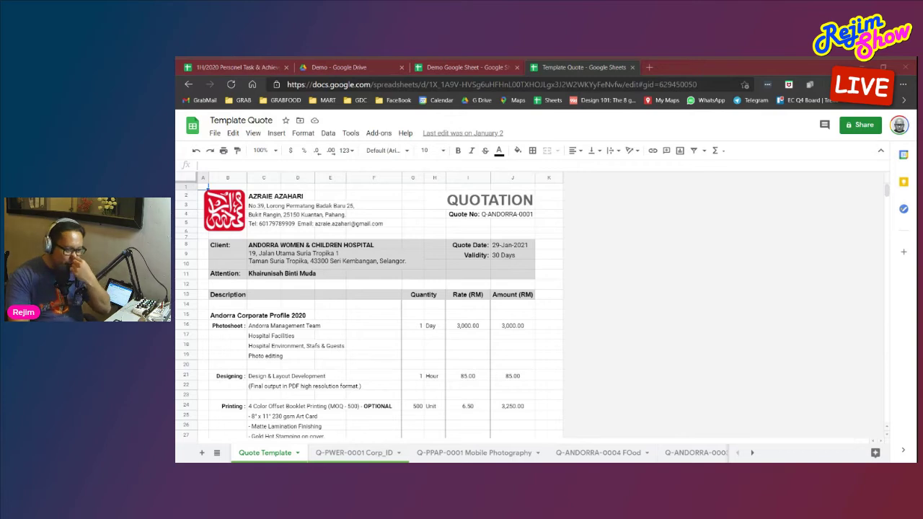
scroll(390, 320, down, 4)
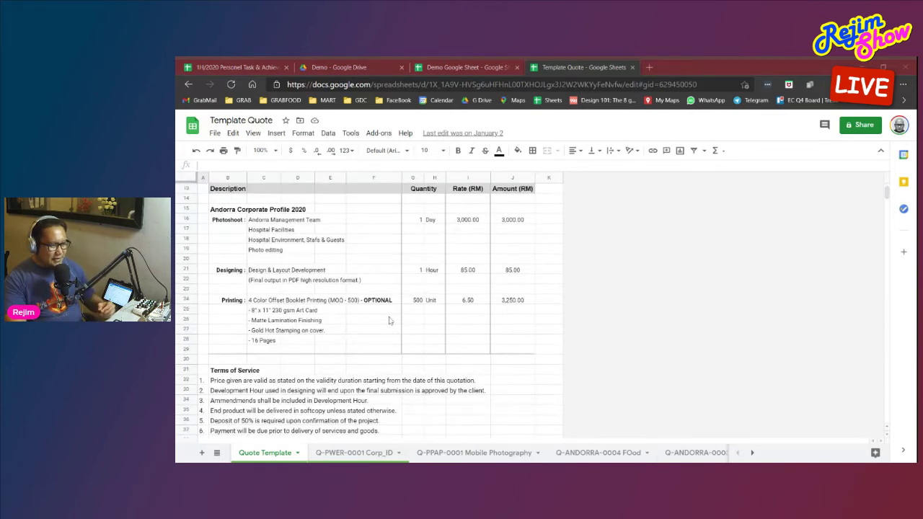
scroll(390, 320, up, 2)
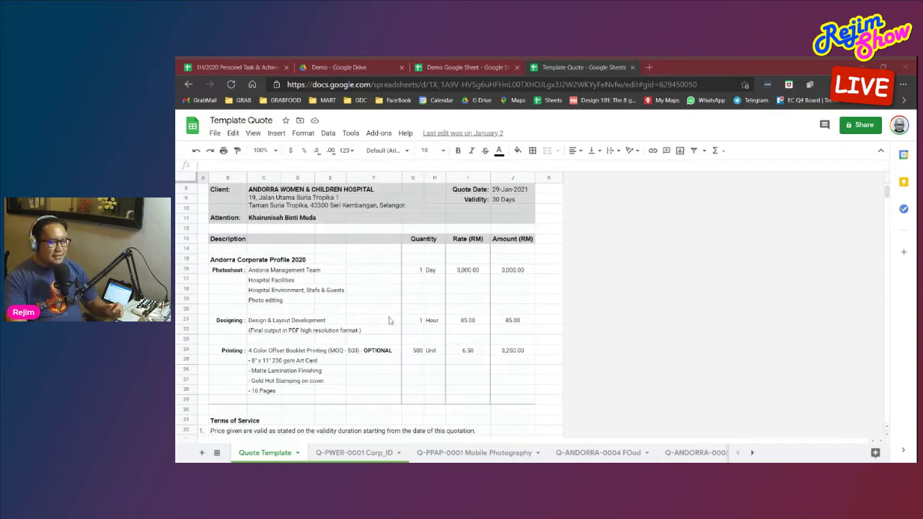
scroll(390, 320, down, 9)
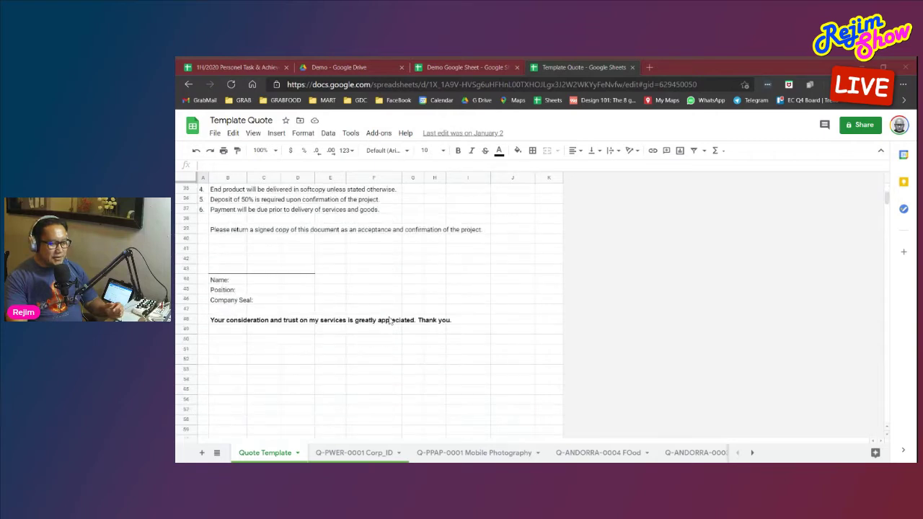
Look over the end of the quotation template and the Q-PWER-0001 Corp_ID quotation sheet, and return to the Quote Template sheet
scroll(389, 320, down, 3)
scroll(389, 320, down, 4)
scroll(389, 320, up, 9)
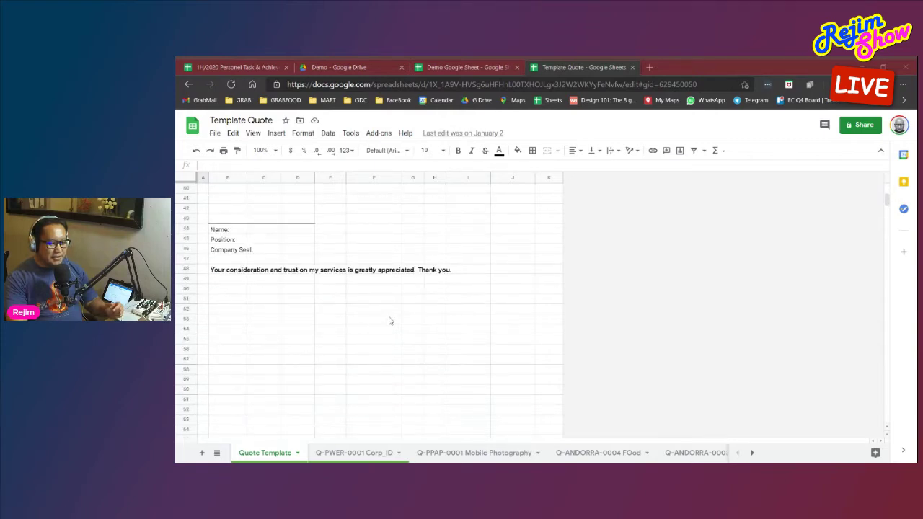
click(354, 453)
scroll(404, 308, down, 2)
scroll(403, 307, up, 2)
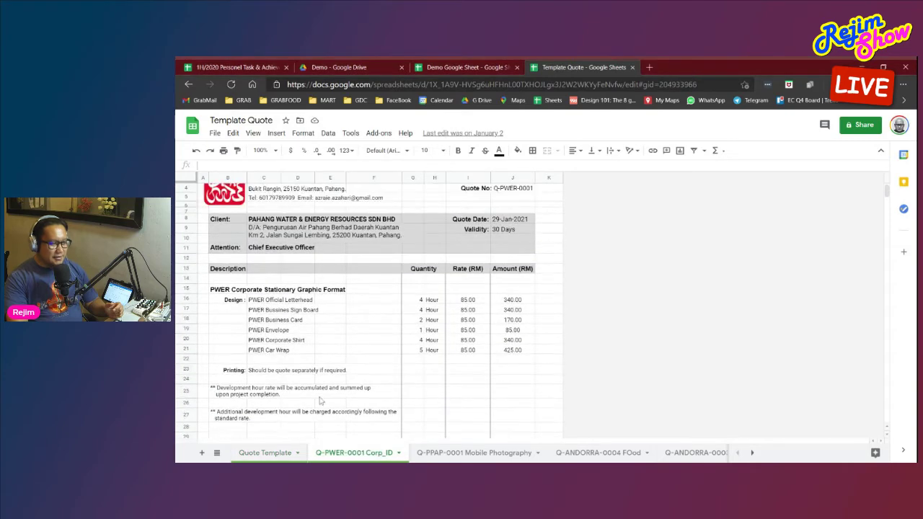
click(264, 454)
scroll(374, 391, up, 5)
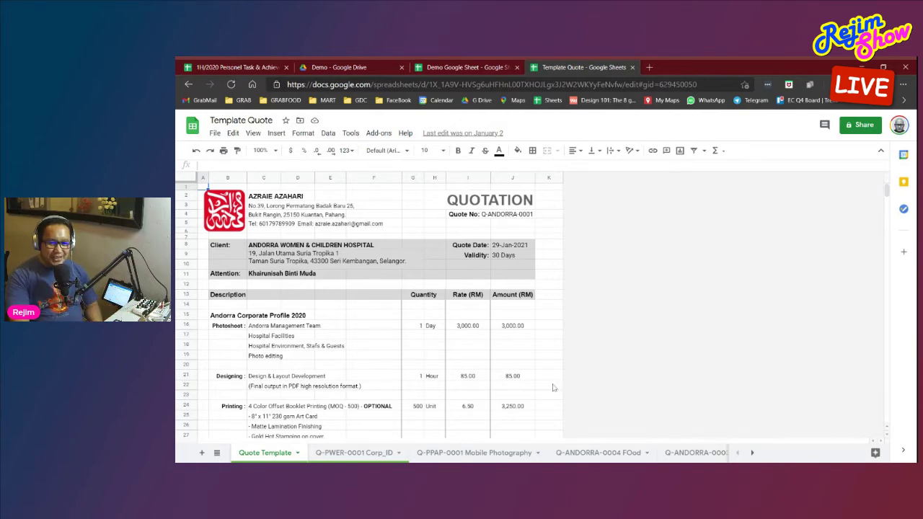
scroll(371, 368, down, 3)
scroll(373, 363, up, 3)
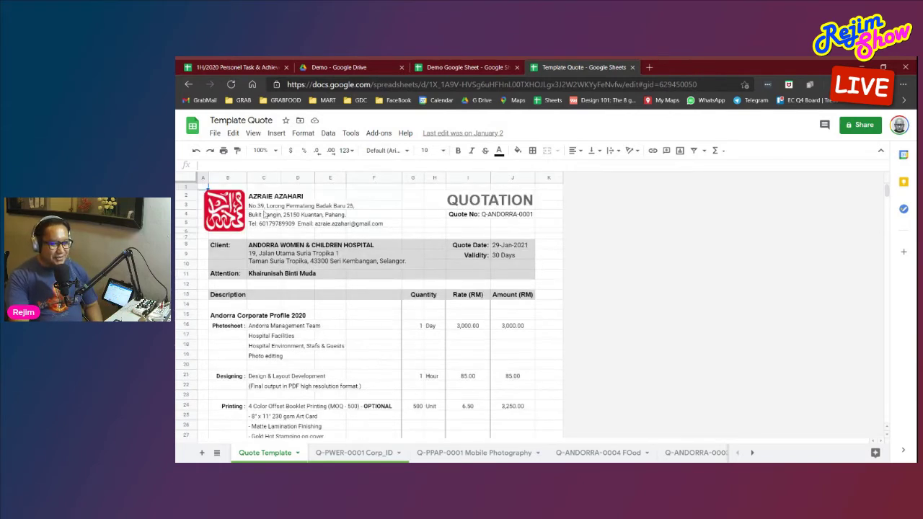
Preview the Quote Template sheet as a PDF download from header to signature section, and close the Template Quote spreadsheet without exporting
click(214, 135)
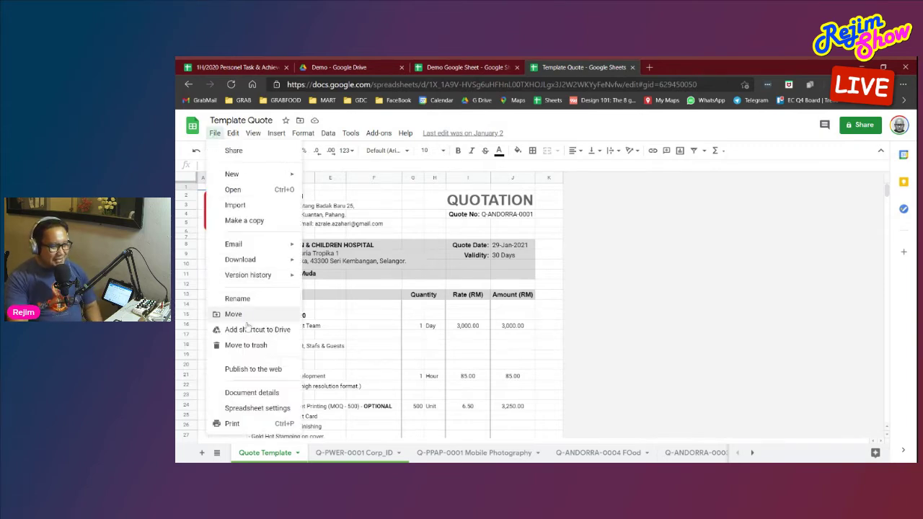
mouse_move(249, 259)
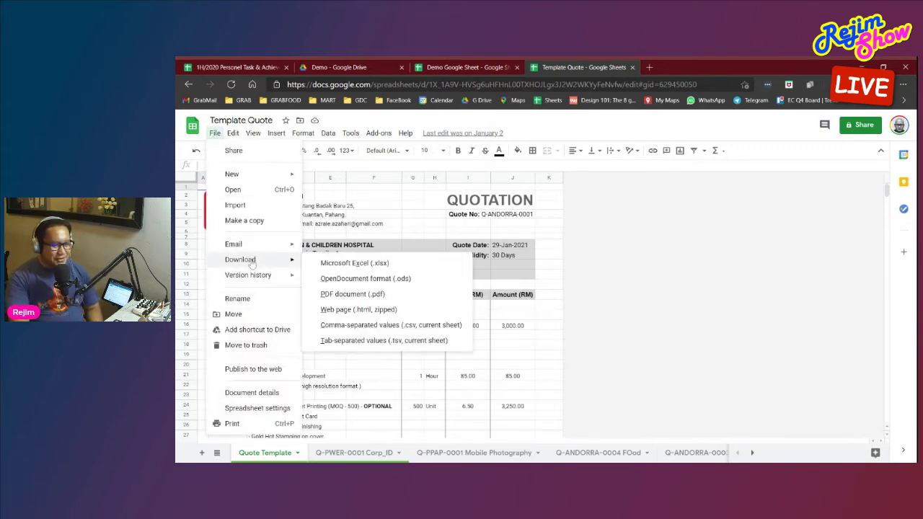
click(426, 297)
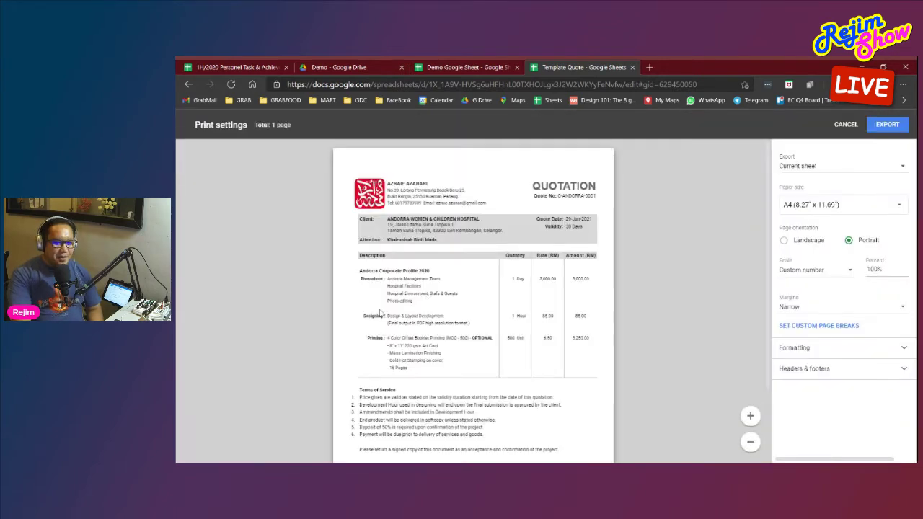
scroll(500, 282, down, 3)
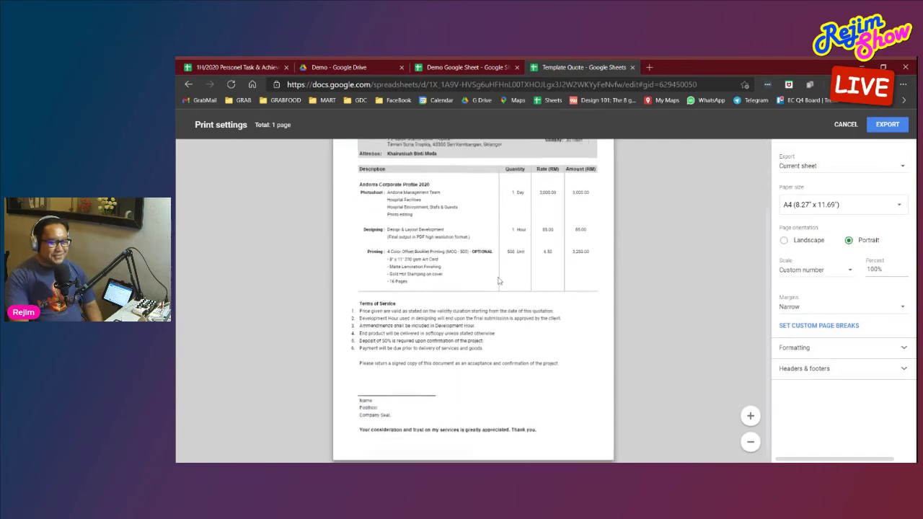
scroll(498, 280, up, 3)
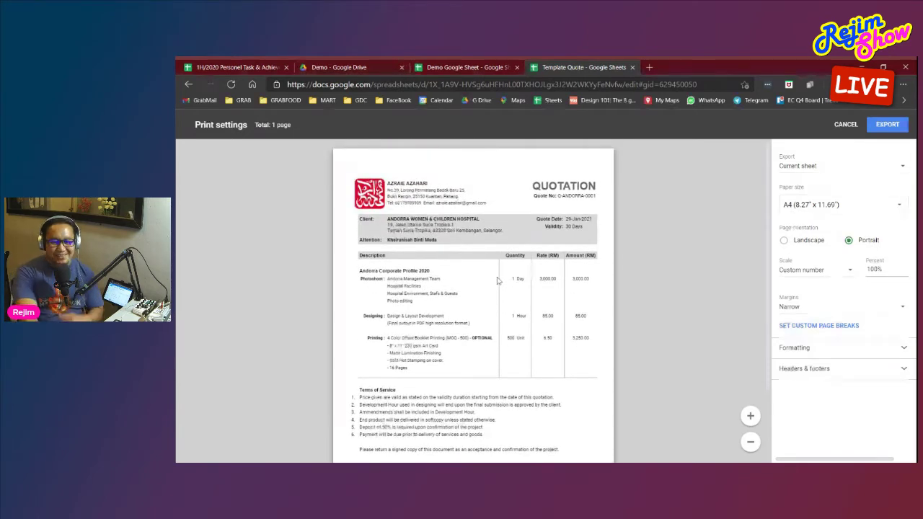
scroll(498, 281, down, 3)
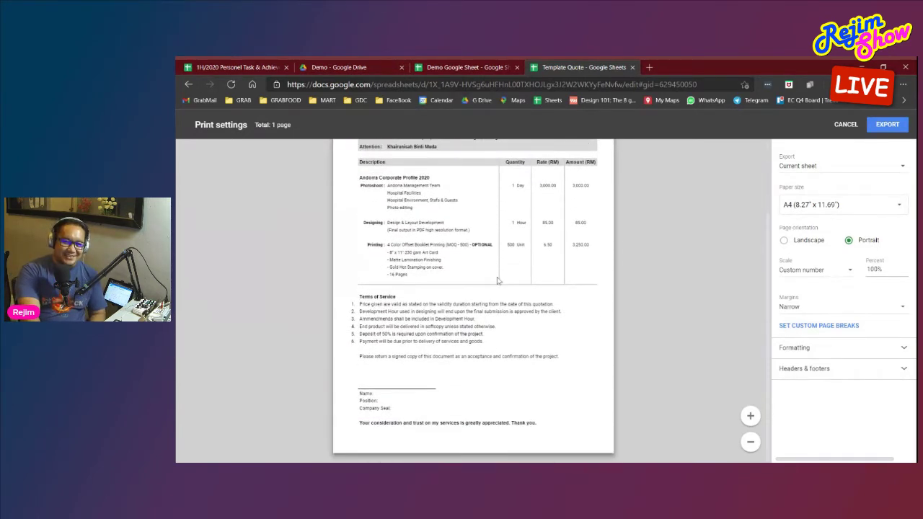
scroll(498, 280, up, 3)
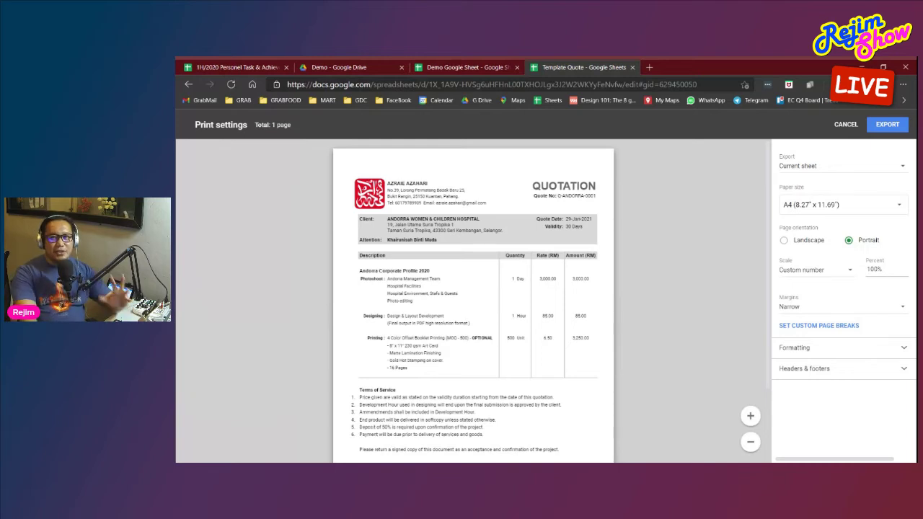
click(632, 67)
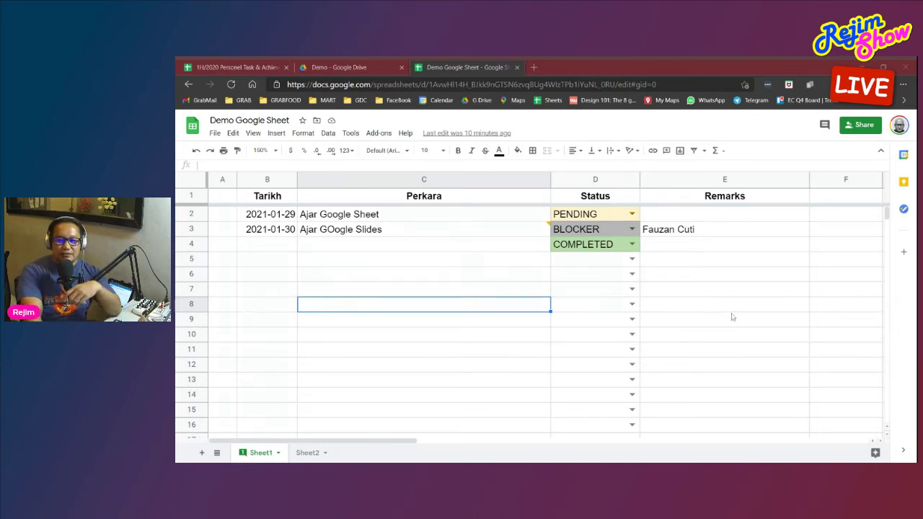
click(333, 135)
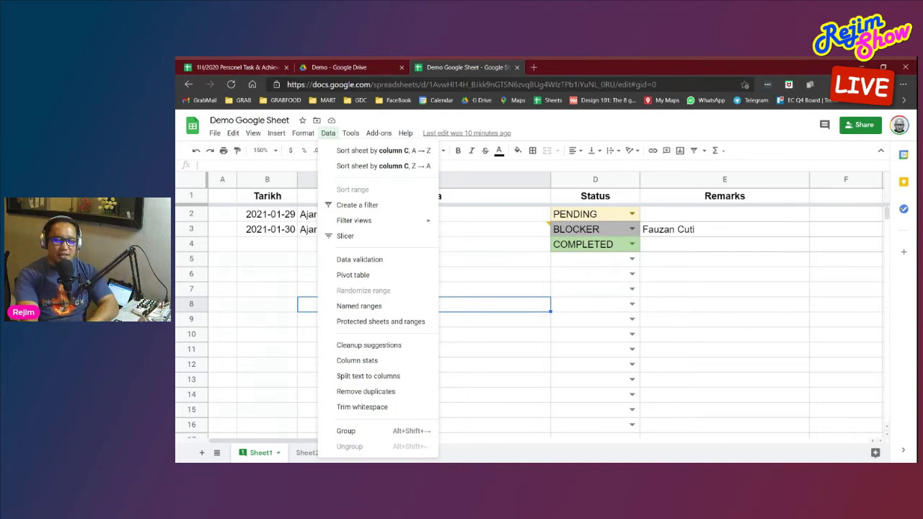
click(328, 133)
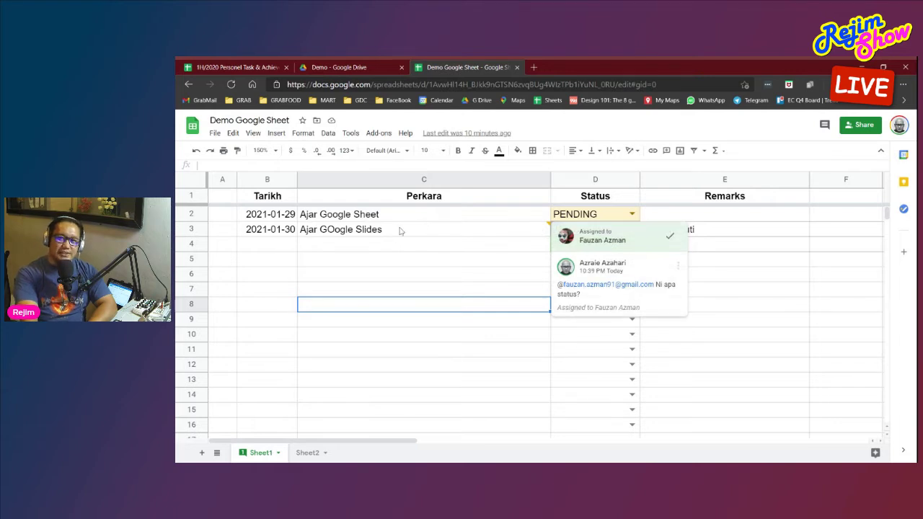
click(329, 135)
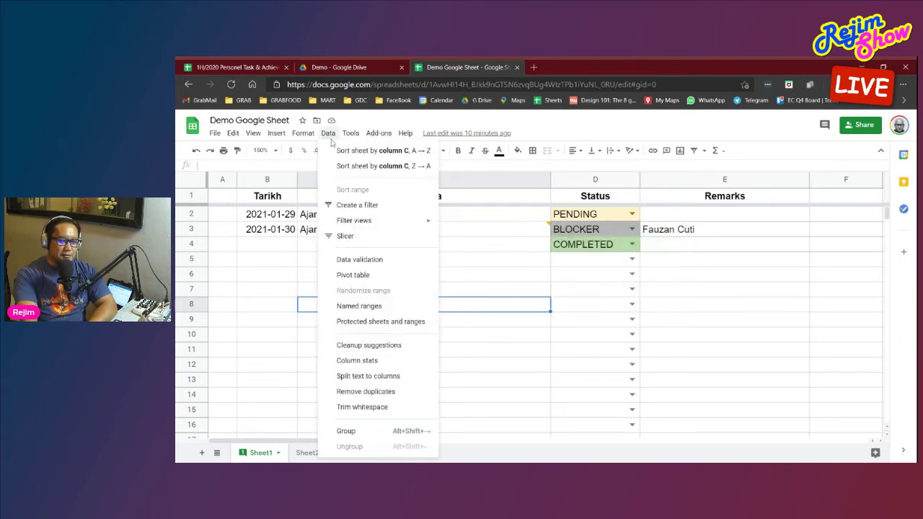
mouse_move(352, 137)
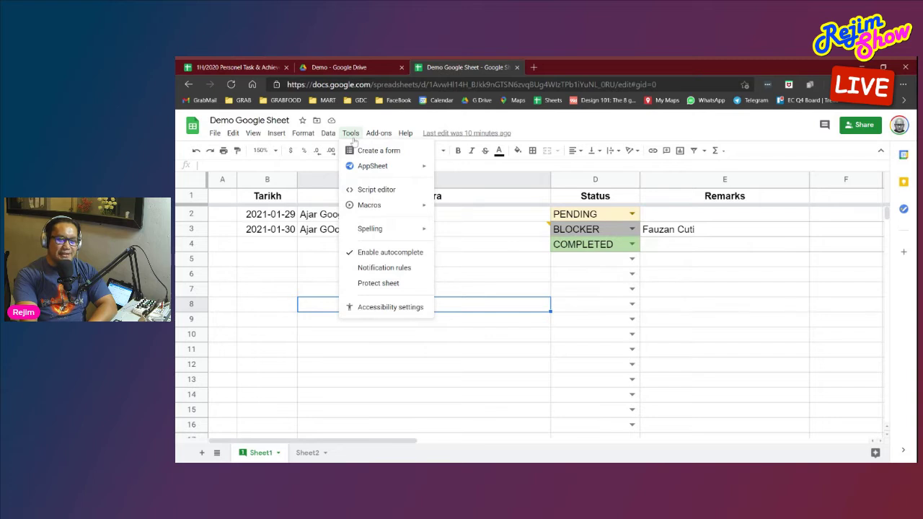
mouse_move(359, 171)
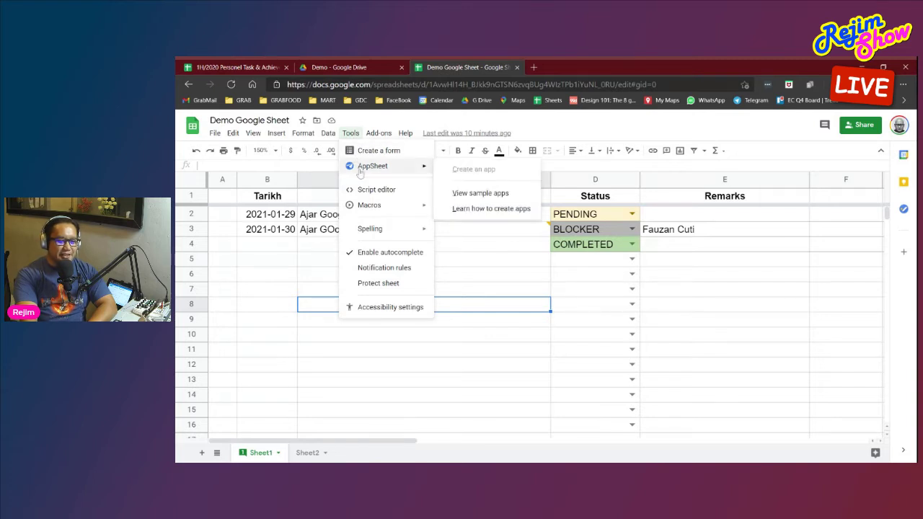
mouse_move(228, 136)
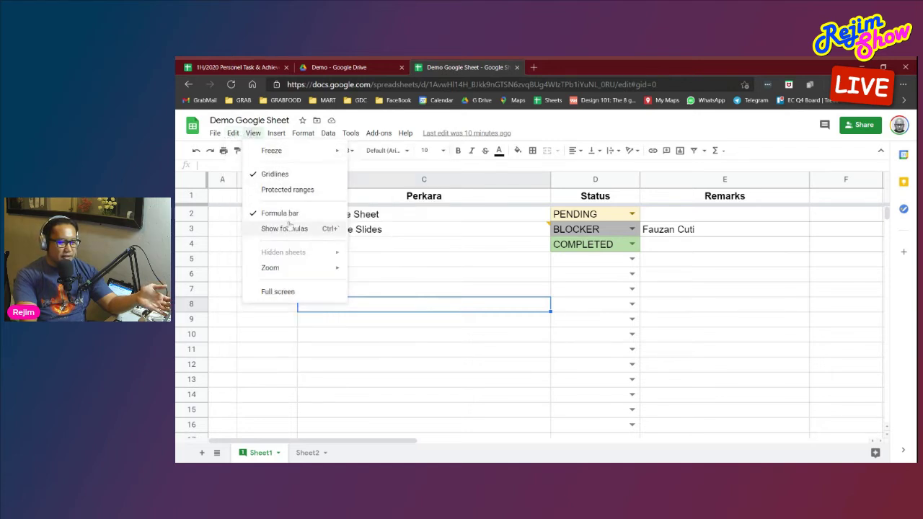
mouse_move(280, 136)
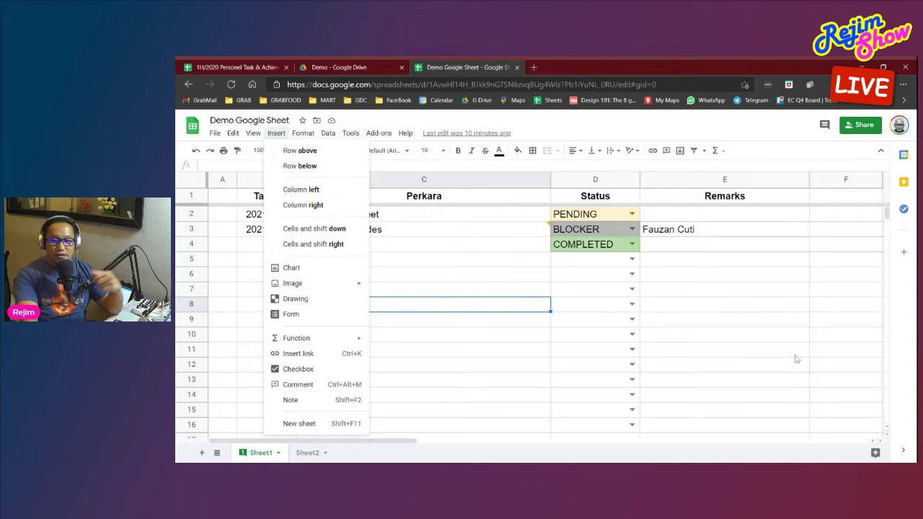
click(654, 319)
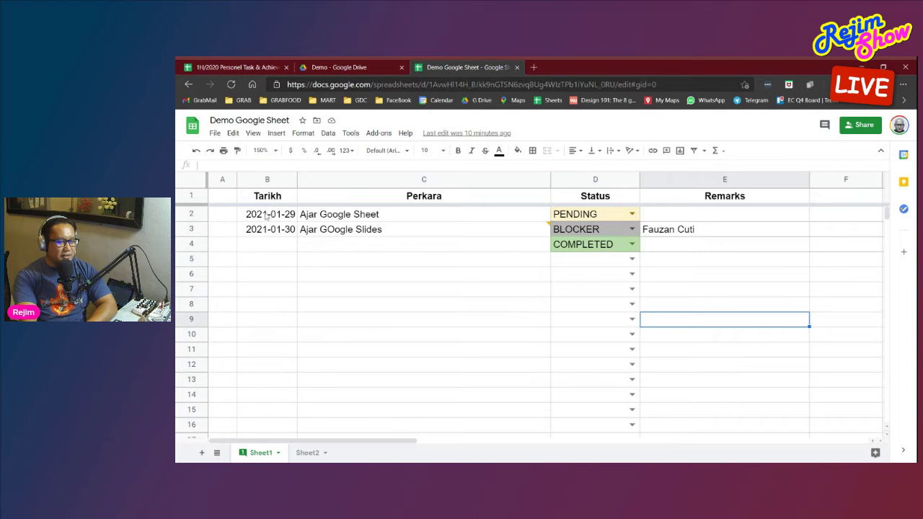
Check the Explore suggestions for the task table on Sheet1, including with range B1:D4 selected, and close them
drag(264, 214, 432, 230)
click(224, 244)
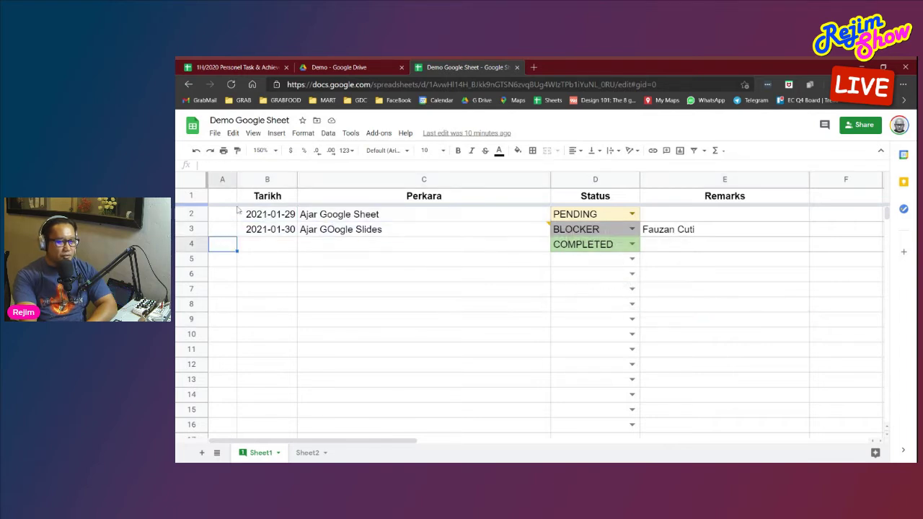
click(870, 453)
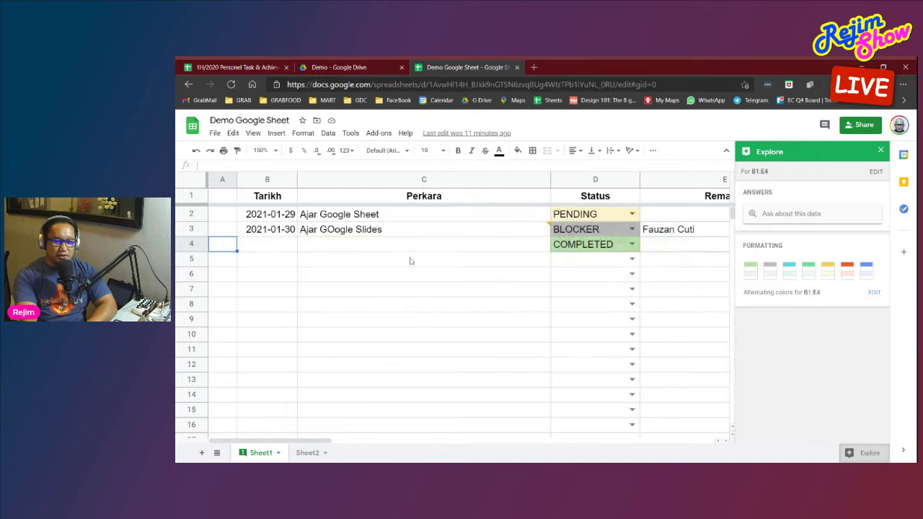
click(880, 151)
drag(264, 199, 629, 251)
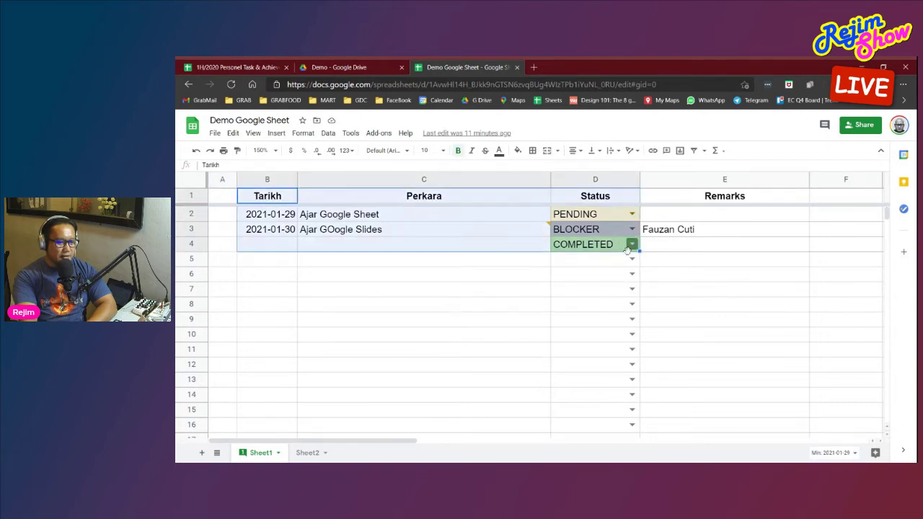
click(870, 458)
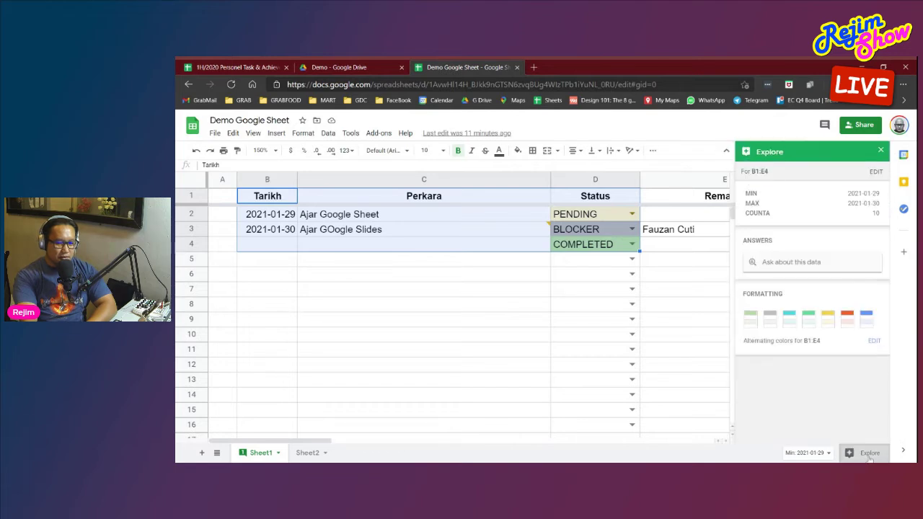
click(881, 151)
click(408, 380)
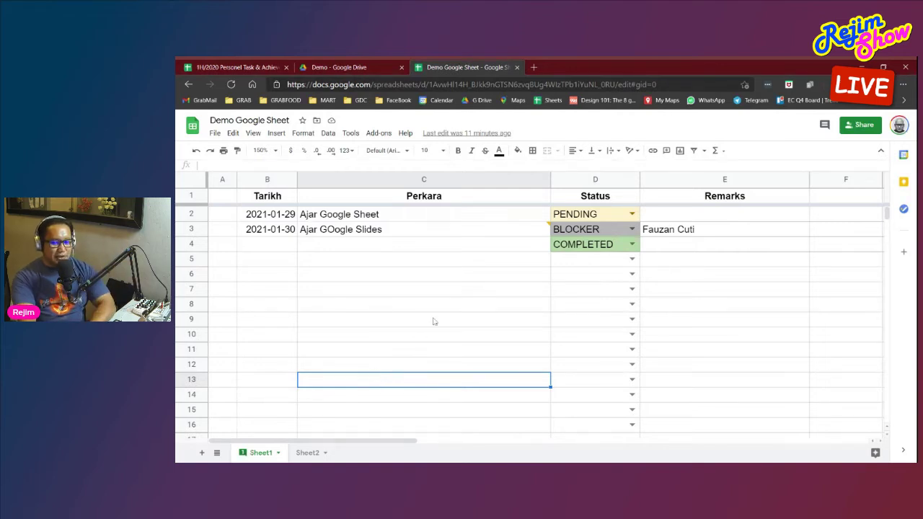
scroll(592, 301, down, 1)
scroll(586, 298, up, 1)
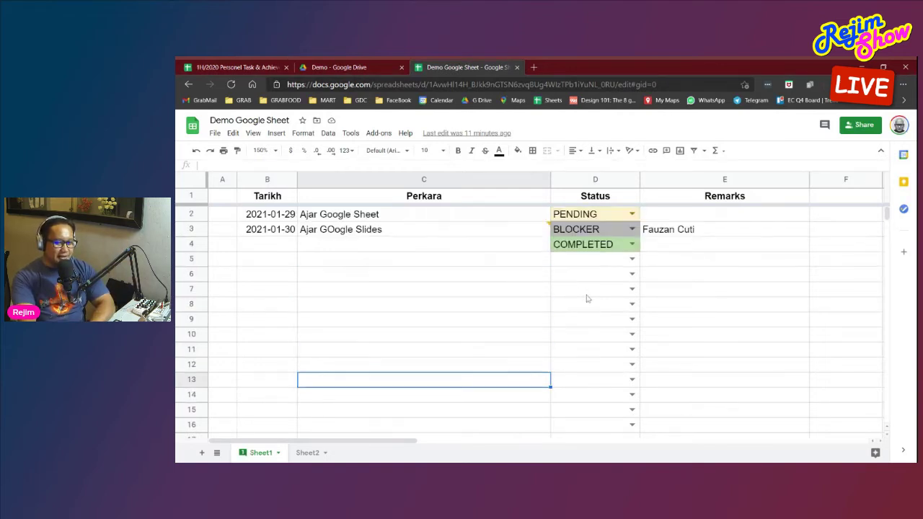
click(390, 324)
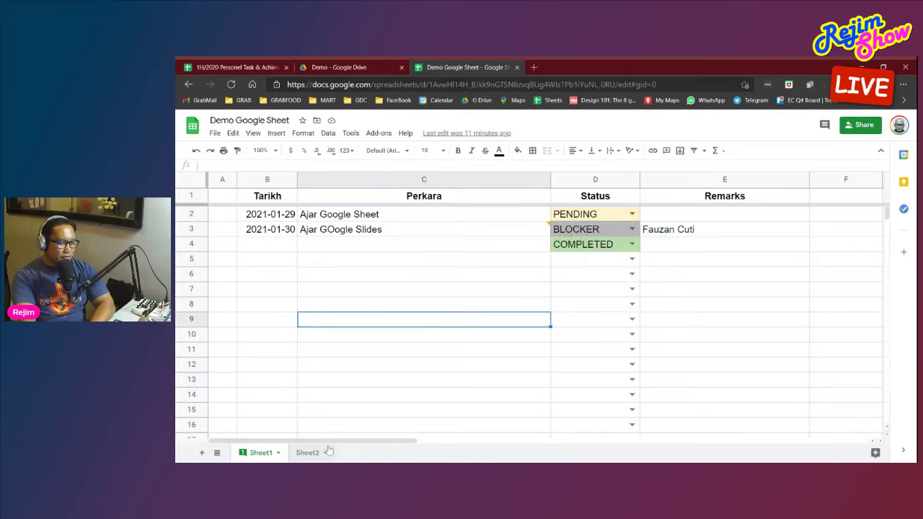
Add a new blank sheet to the spreadsheet and switch to the status list on Sheet2
click(202, 453)
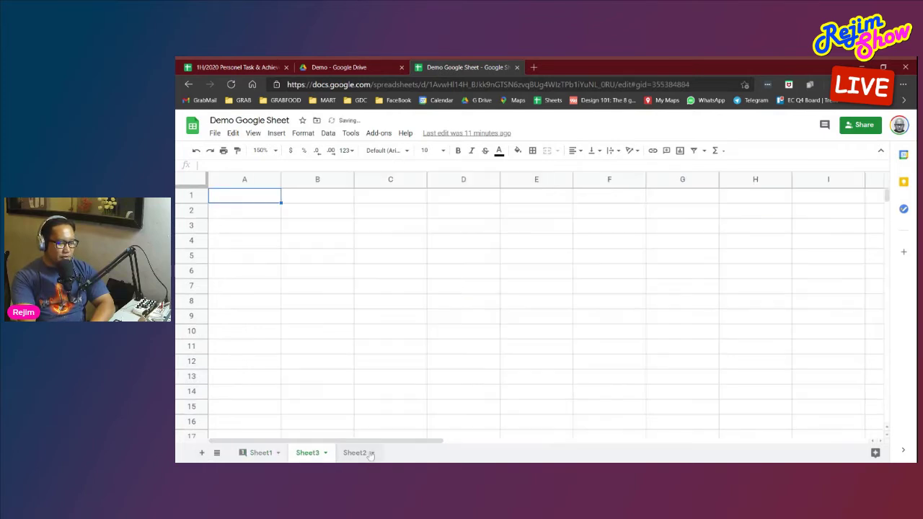
click(354, 453)
click(308, 231)
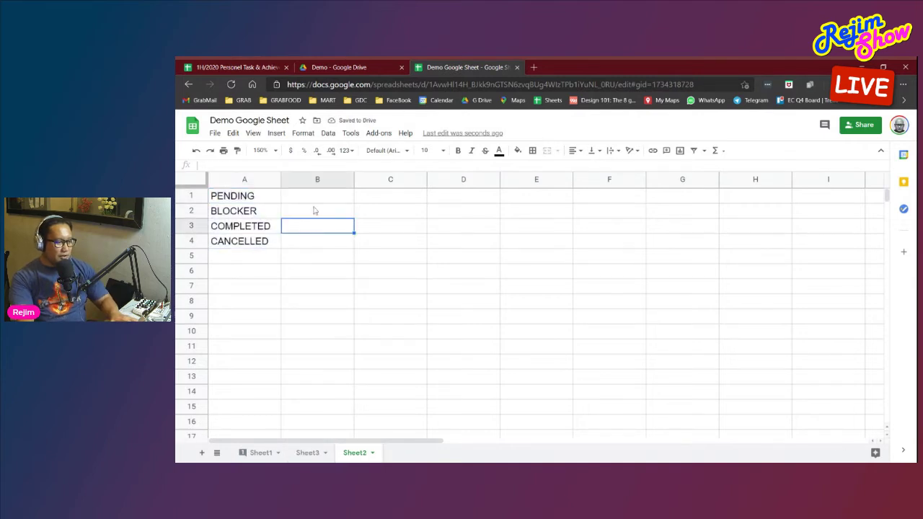
Enter 5, 7, 12 and 3 in cells B1 to B4 beside PENDING, BLOCKER, COMPLETED and CANCELLED
click(314, 201)
text(5)
key(Return)
text(7)
click(325, 240)
click(329, 231)
text(12)
key(Return)
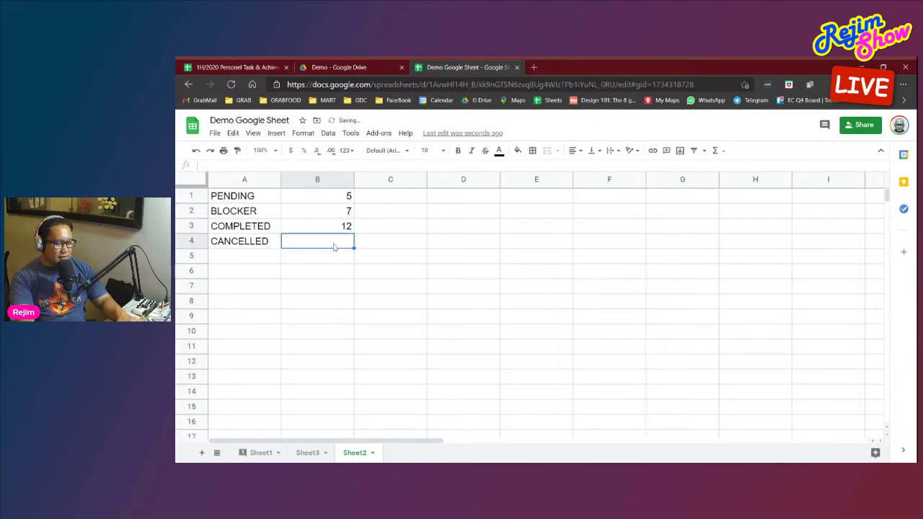
text(3)
click(408, 272)
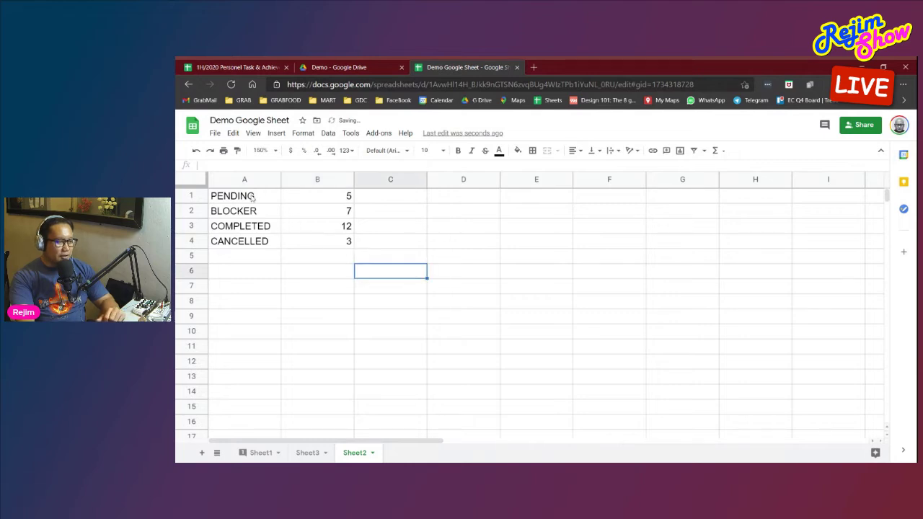
Insert the pie chart that Explore suggests for the status counts in A1:B4 into Sheet2
drag(252, 198, 325, 241)
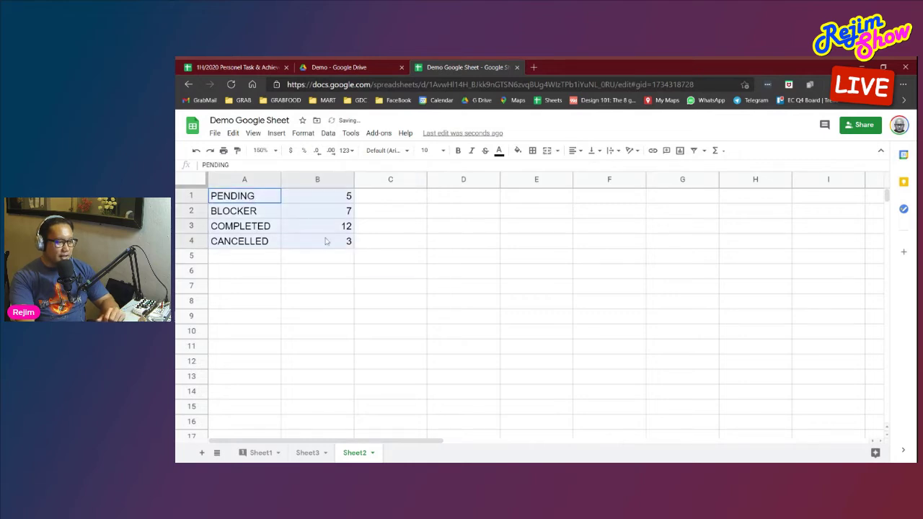
click(873, 453)
scroll(853, 349, down, 2)
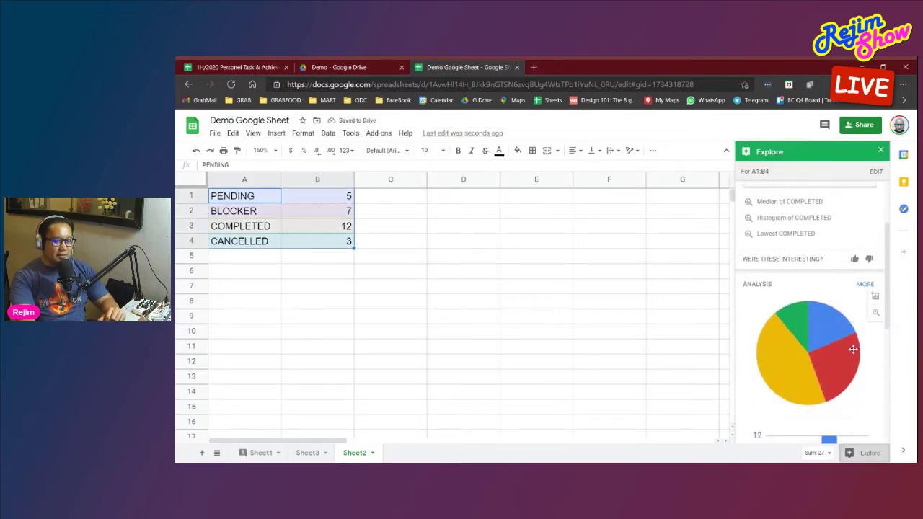
scroll(853, 349, down, 1)
mouse_move(824, 302)
scroll(824, 302, up, 1)
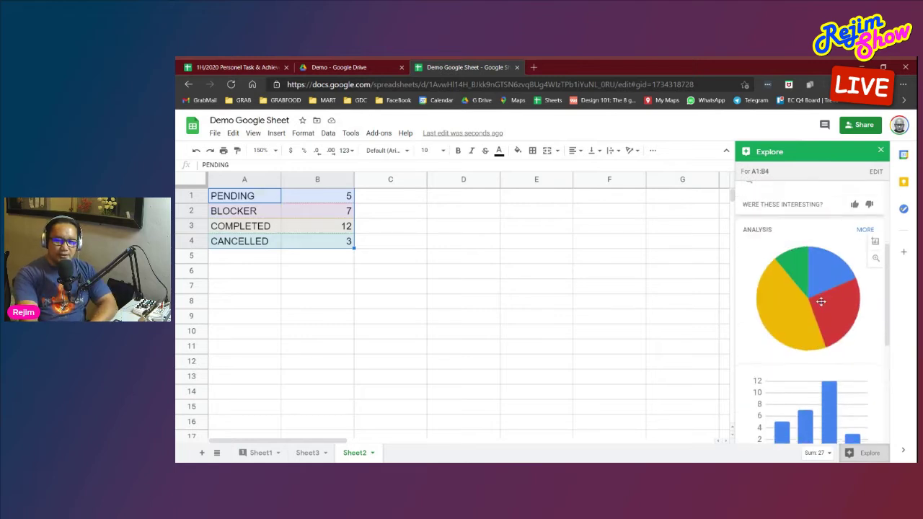
click(877, 250)
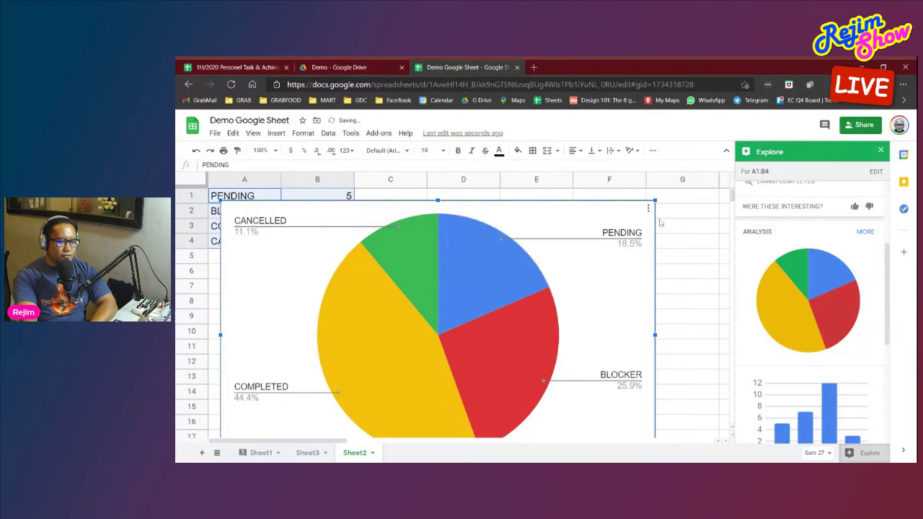
Shrink the pie chart and place it beside the status counts on Sheet2
drag(656, 201, 510, 261)
drag(407, 365, 554, 303)
click(703, 306)
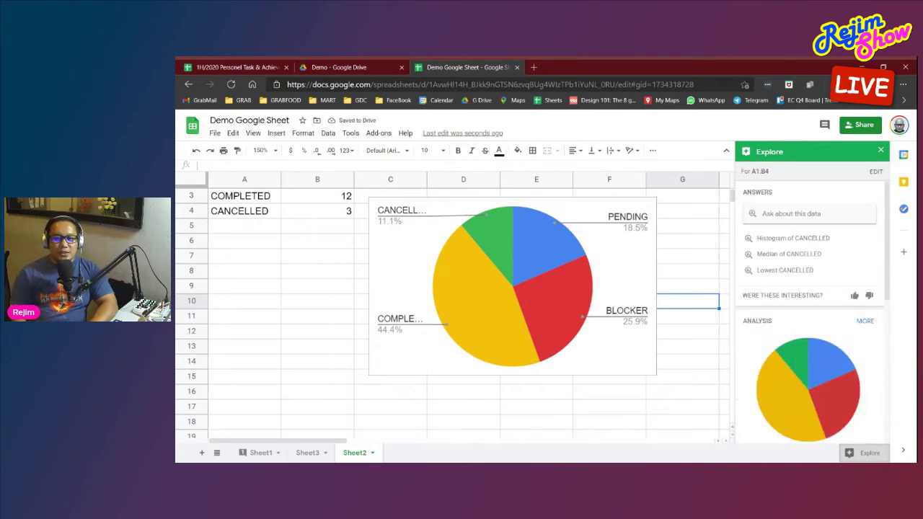
Delete the pie chart and insert the vertical column chart that Explore suggests for A1:B4
click(548, 254)
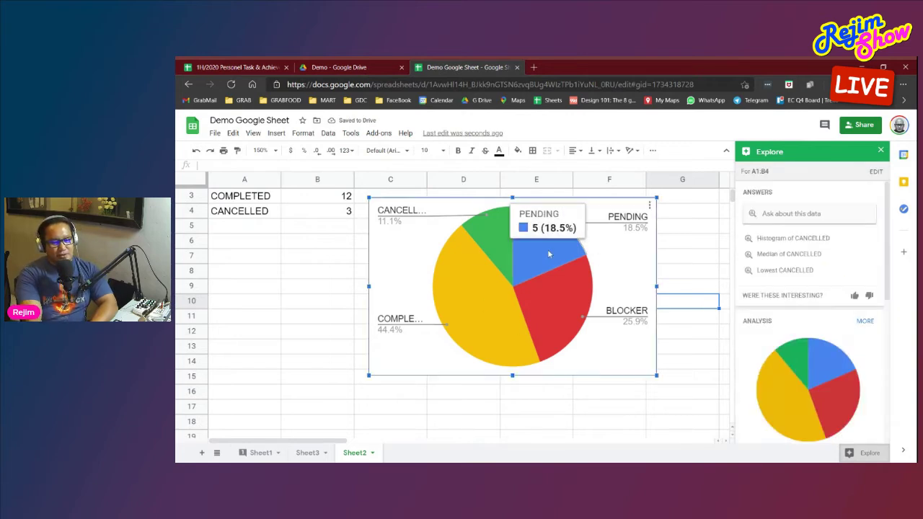
key(Delete)
scroll(800, 308, down, 5)
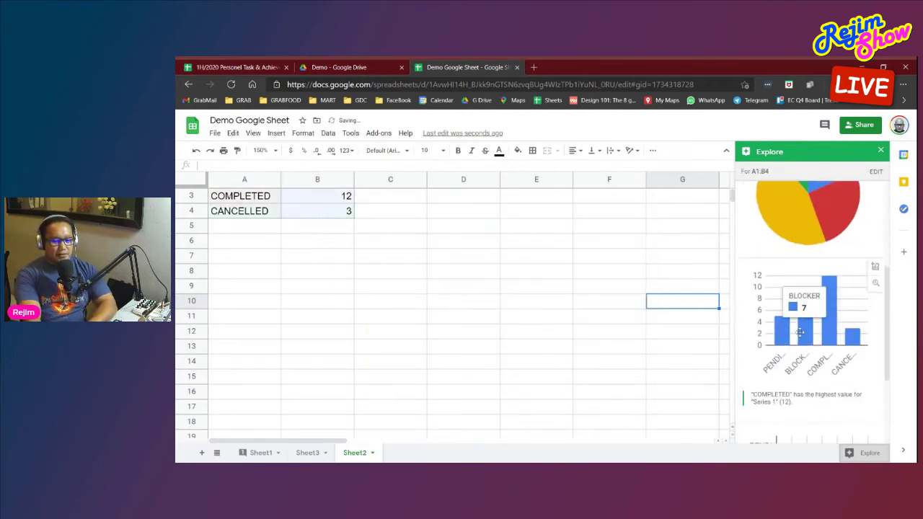
scroll(800, 309, up, 1)
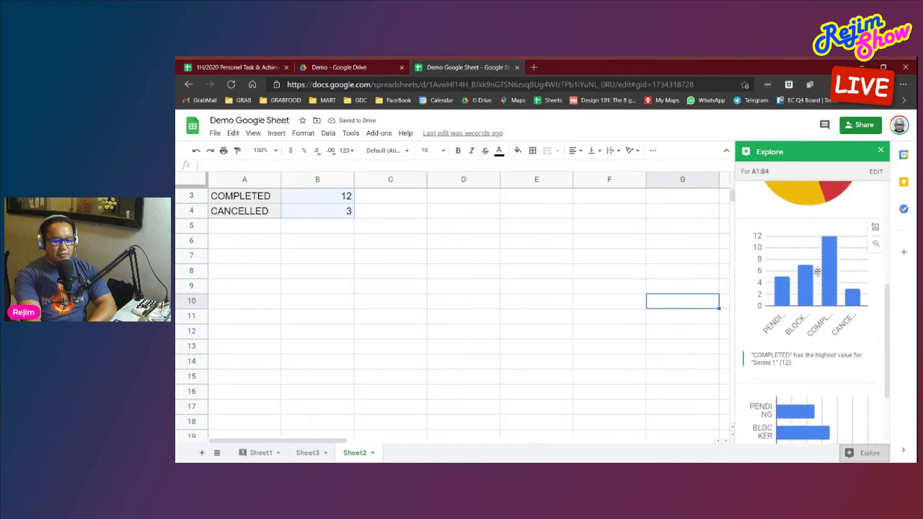
click(878, 229)
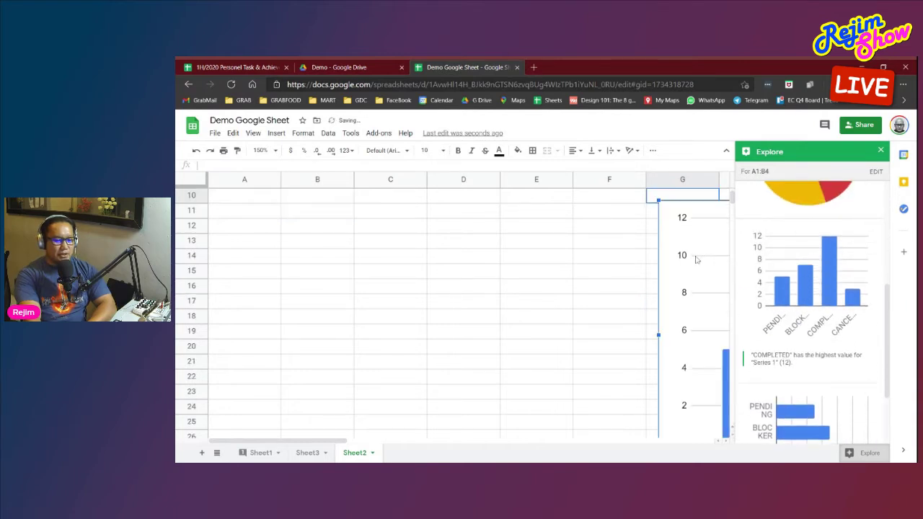
Shrink the column chart, place it beside the status counts in columns C to F, and close Explore
drag(471, 379, 390, 225)
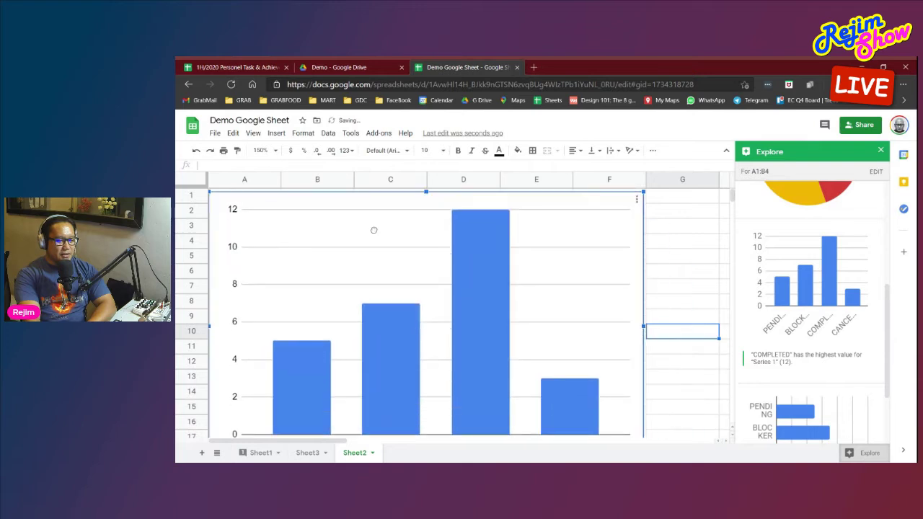
drag(639, 194, 457, 284)
drag(370, 349, 543, 266)
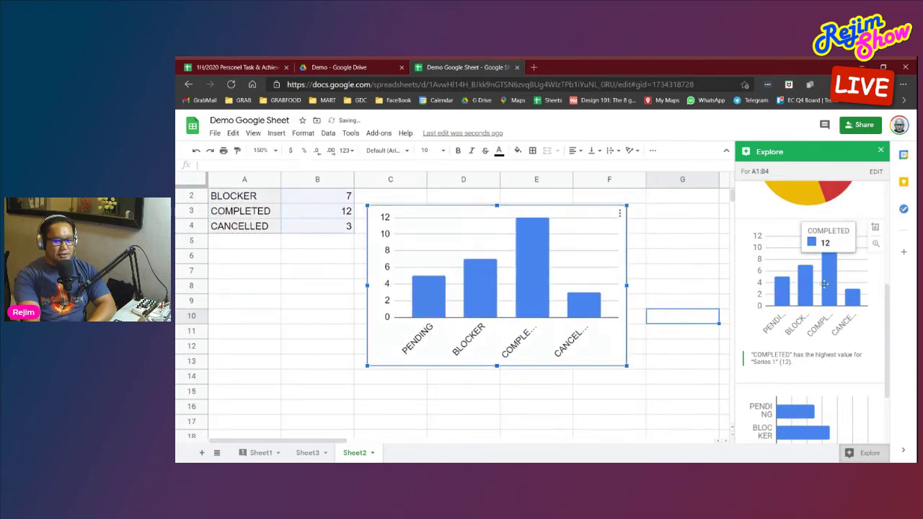
click(881, 150)
Open the column chart for editing and look at its chart style options
click(610, 245)
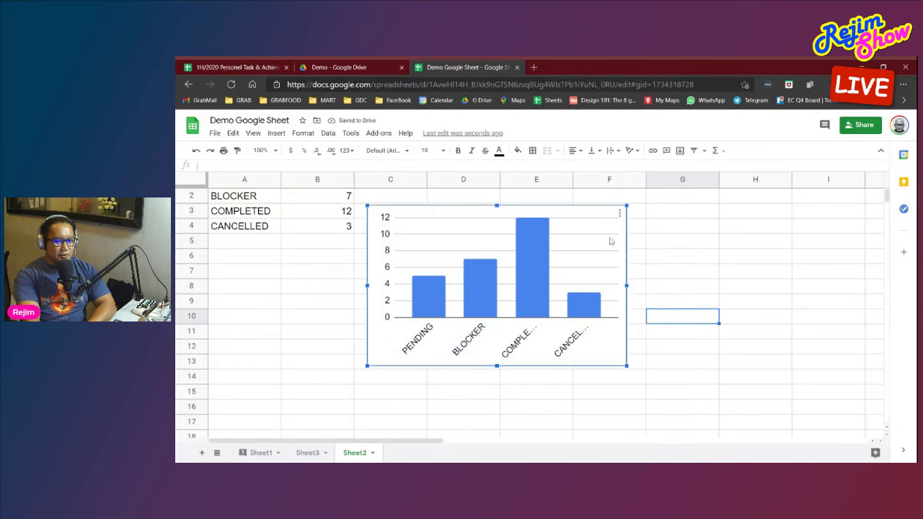
right_click(609, 239)
click(640, 282)
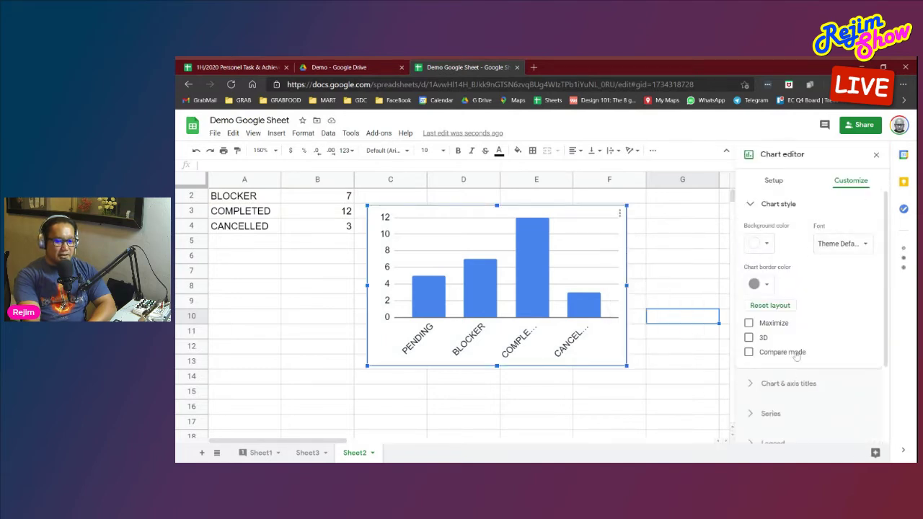
click(780, 205)
click(783, 208)
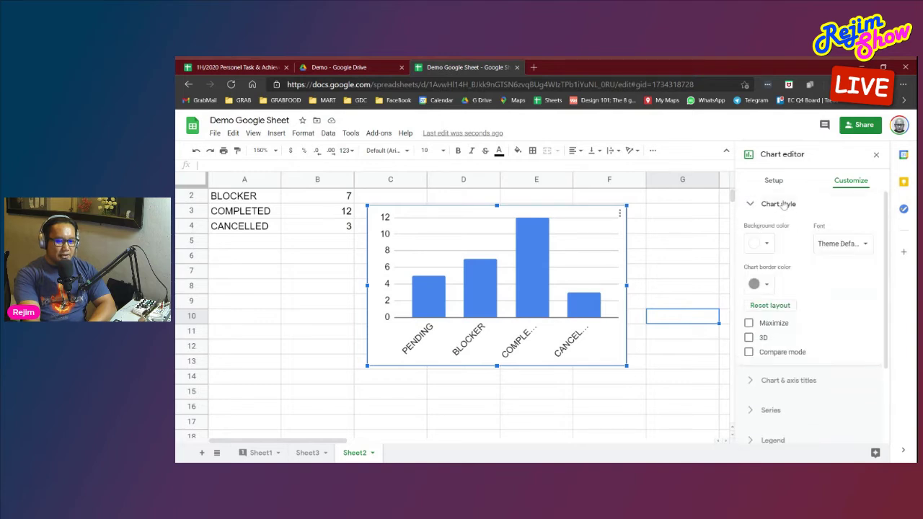
Try the Line chart, Combo chart and Area chart types on the status chart
click(773, 181)
click(817, 222)
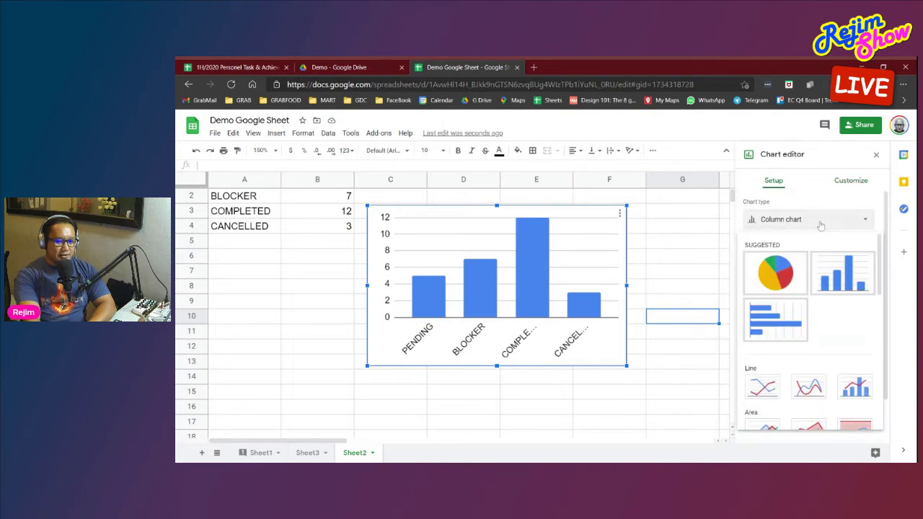
click(761, 393)
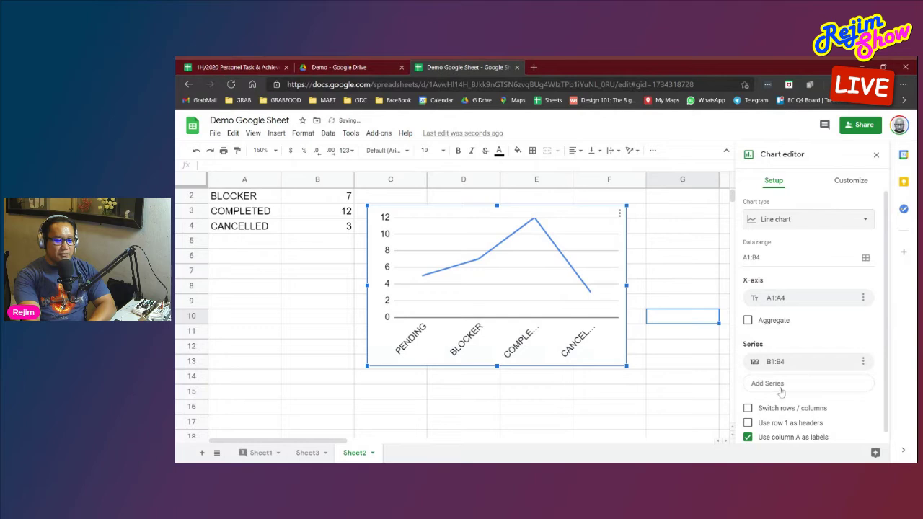
click(791, 227)
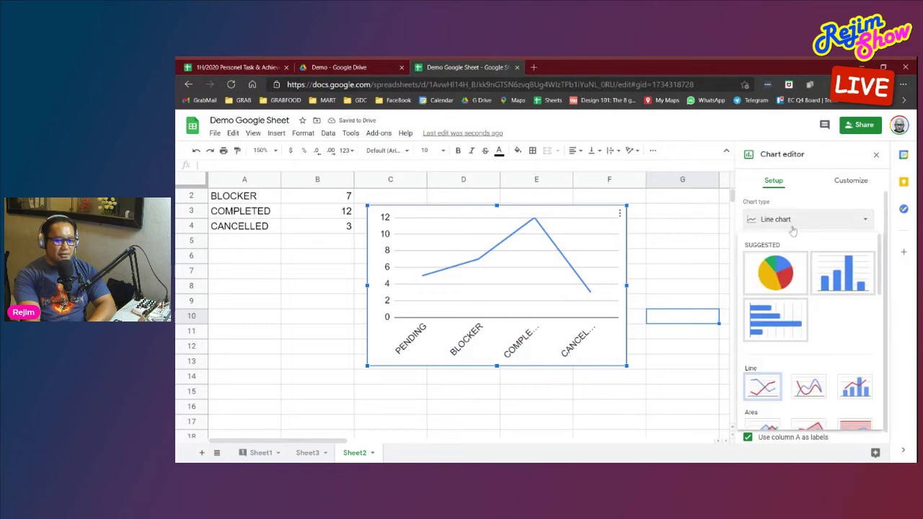
click(853, 388)
click(789, 222)
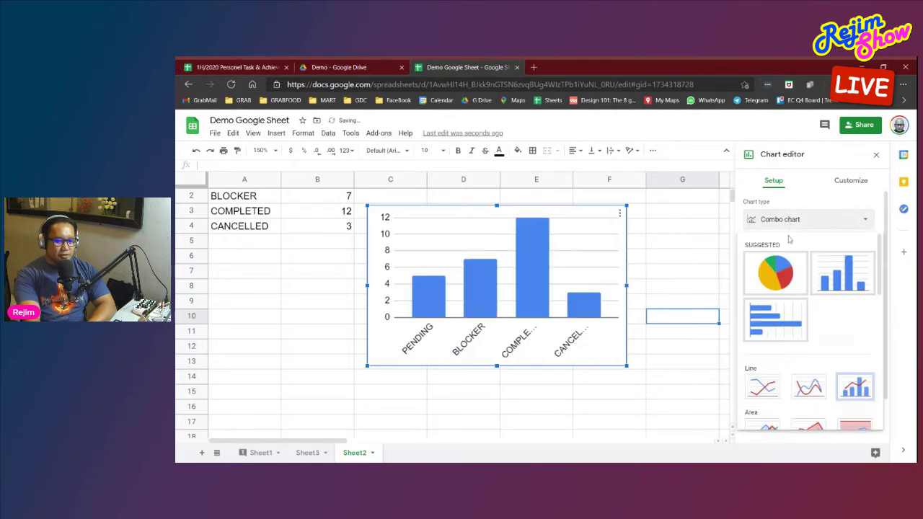
scroll(789, 289, down, 3)
click(776, 358)
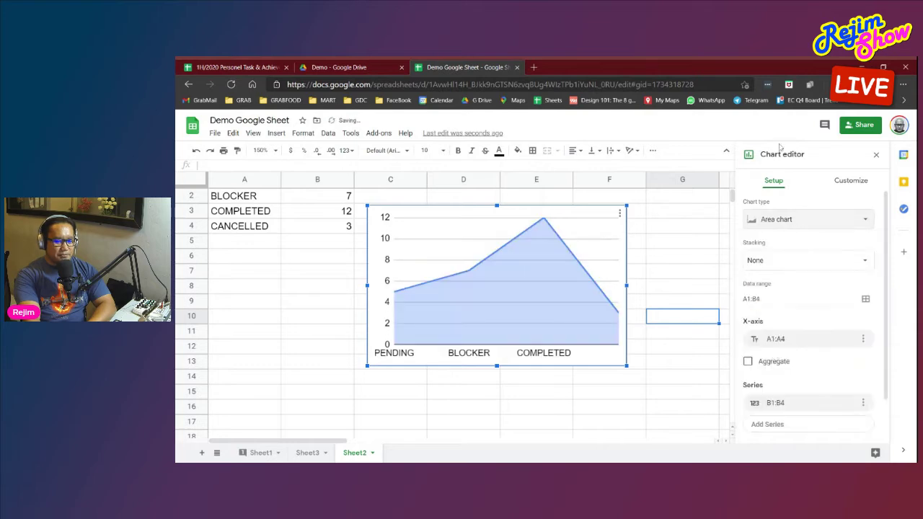
Change the status chart's type to Stepped area chart and leave the chart editor
click(799, 219)
scroll(800, 317, down, 3)
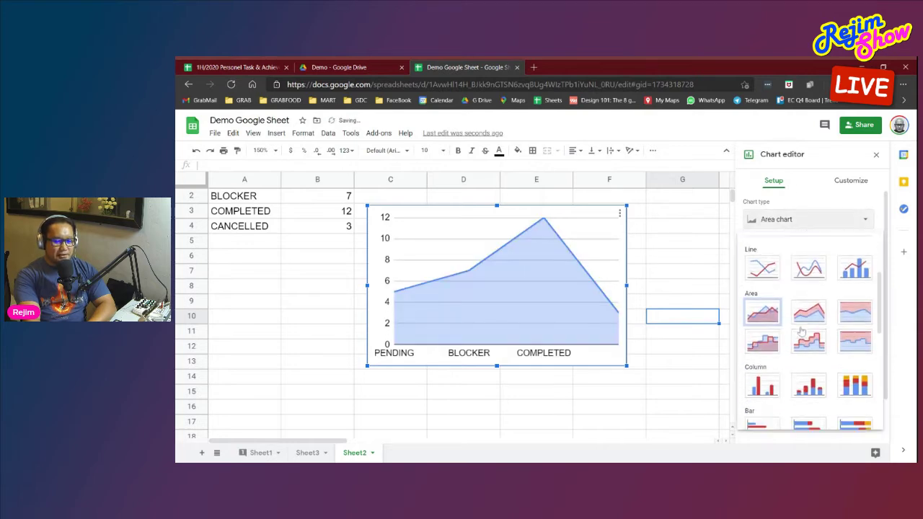
click(763, 343)
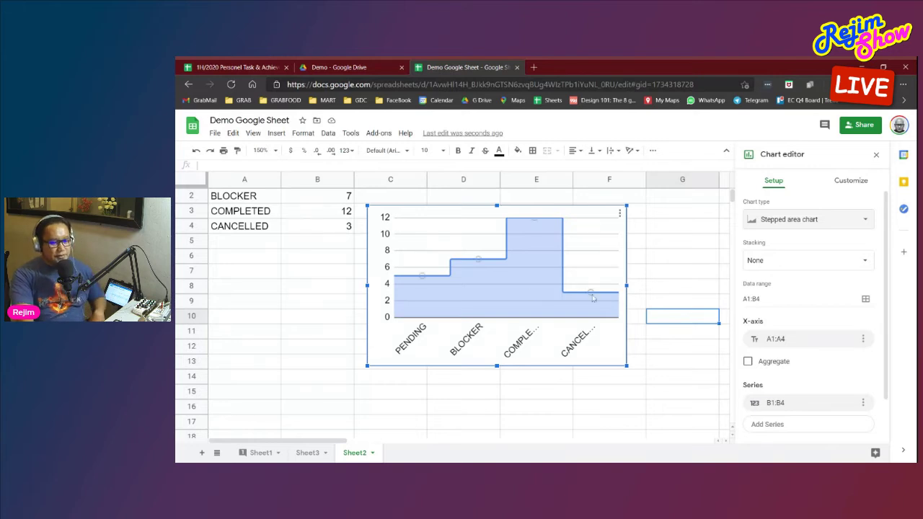
drag(625, 405, 623, 396)
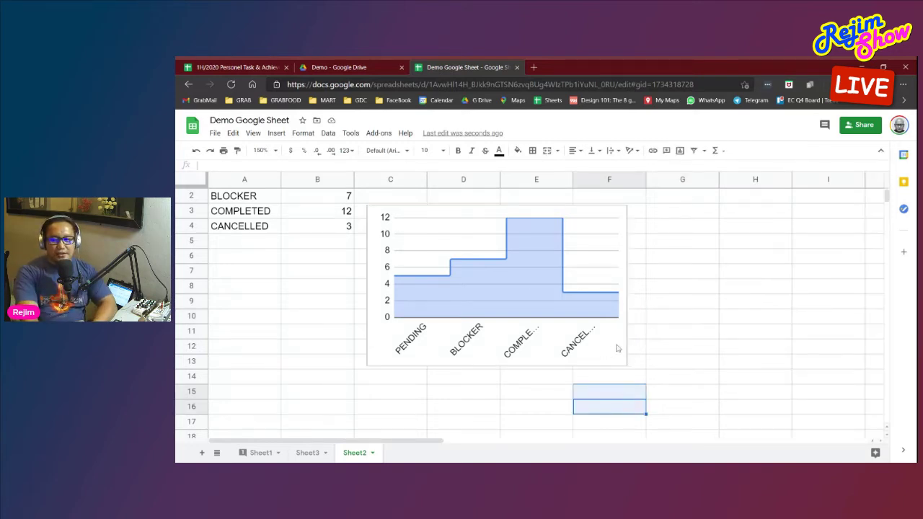
scroll(617, 349, up, 1)
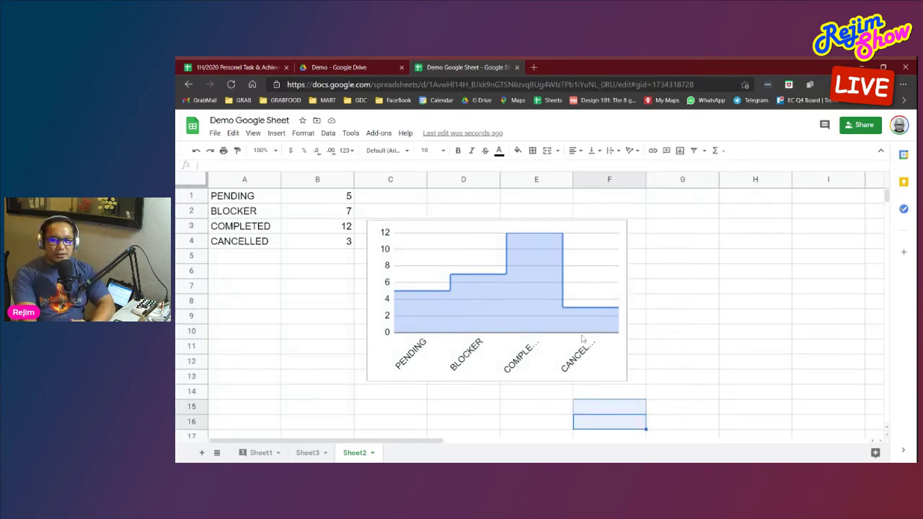
View the task table on Sheet1 and the chart on Sheet2, and return to Sheet1
click(262, 453)
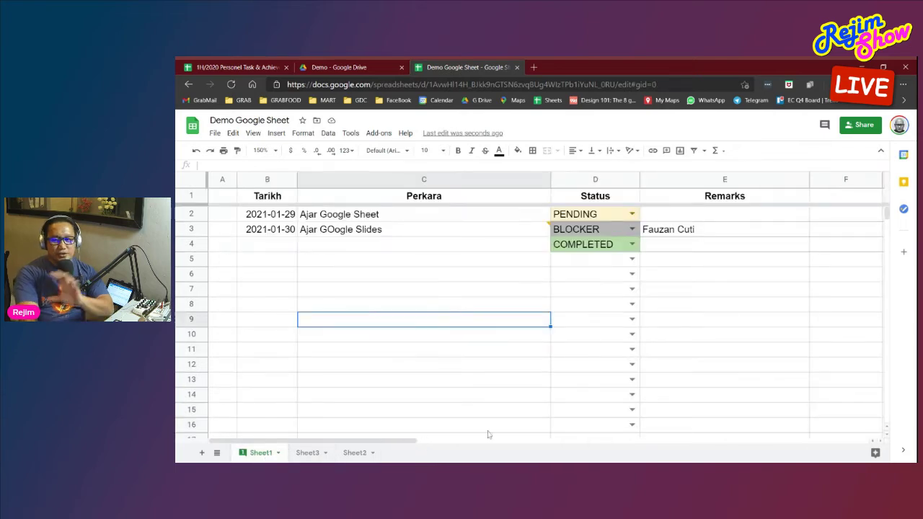
click(354, 453)
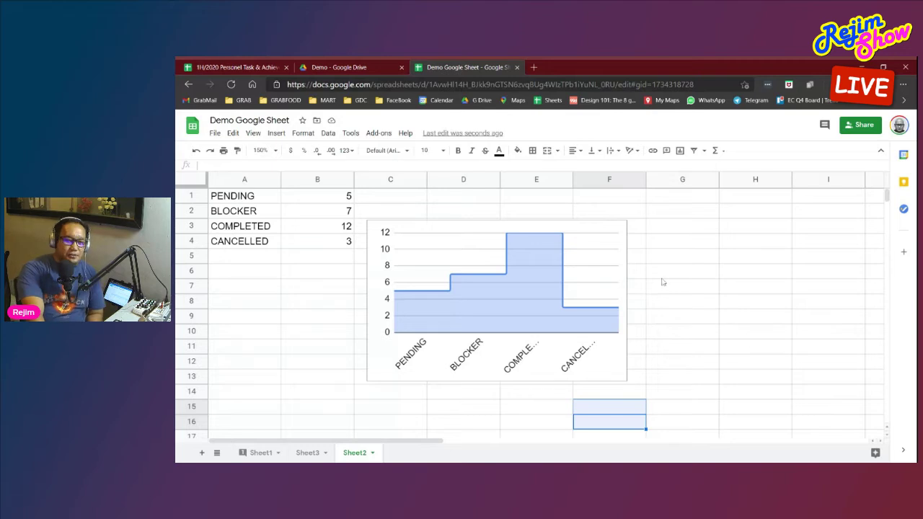
click(260, 452)
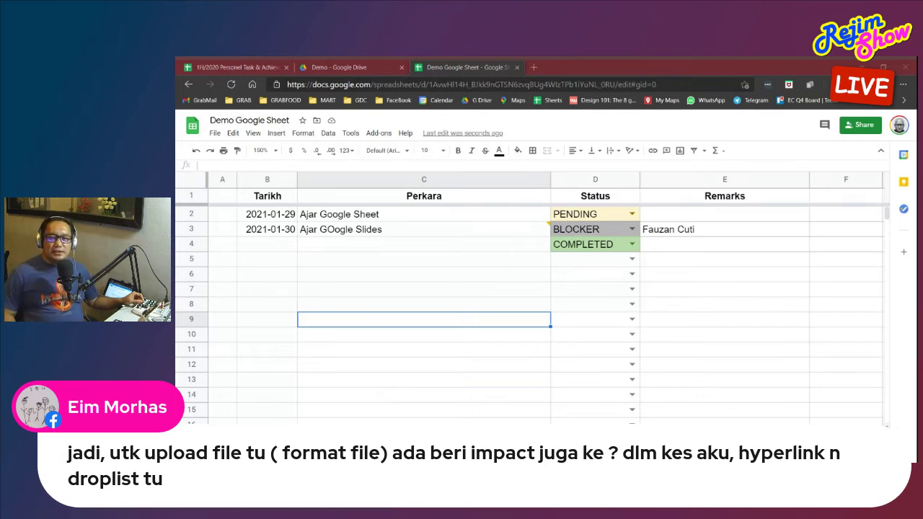
Choose SRS_DB_122016v2.xls from the SRS PBB folder in My Drive as the file to import
click(215, 133)
click(233, 206)
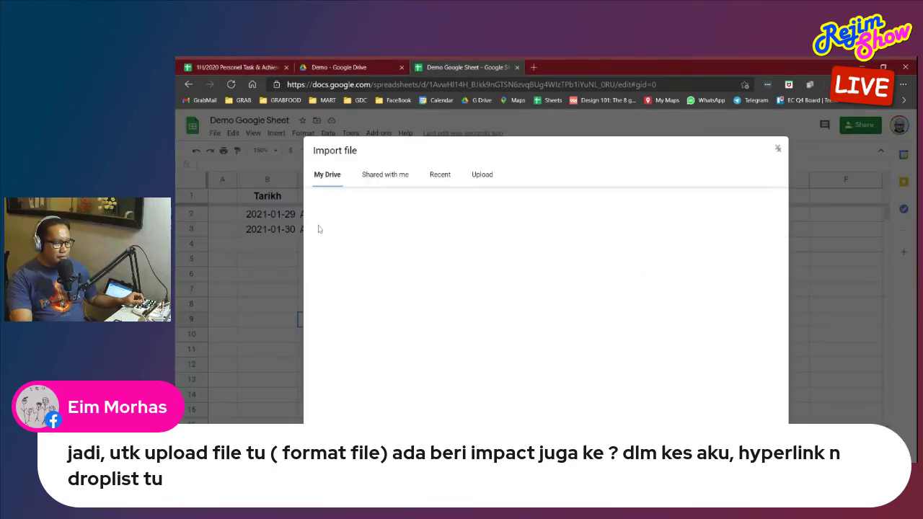
scroll(773, 288, down, 4)
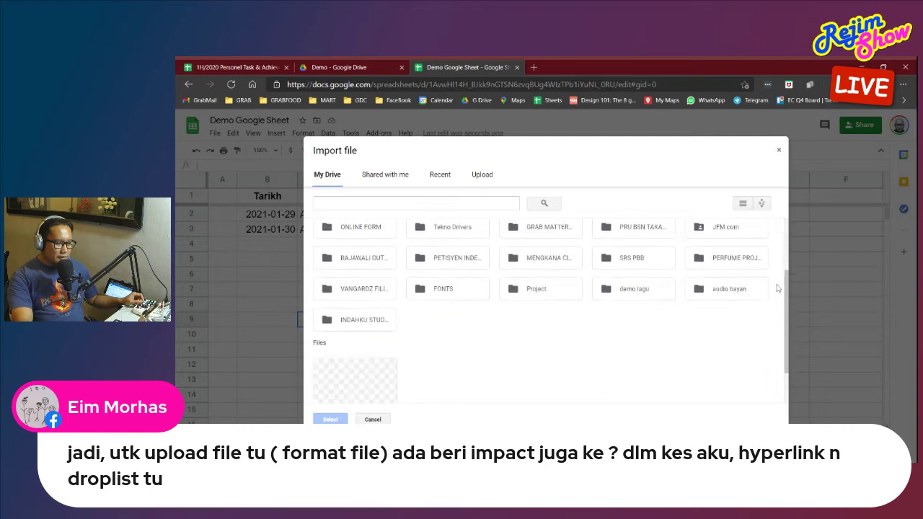
scroll(774, 289, up, 2)
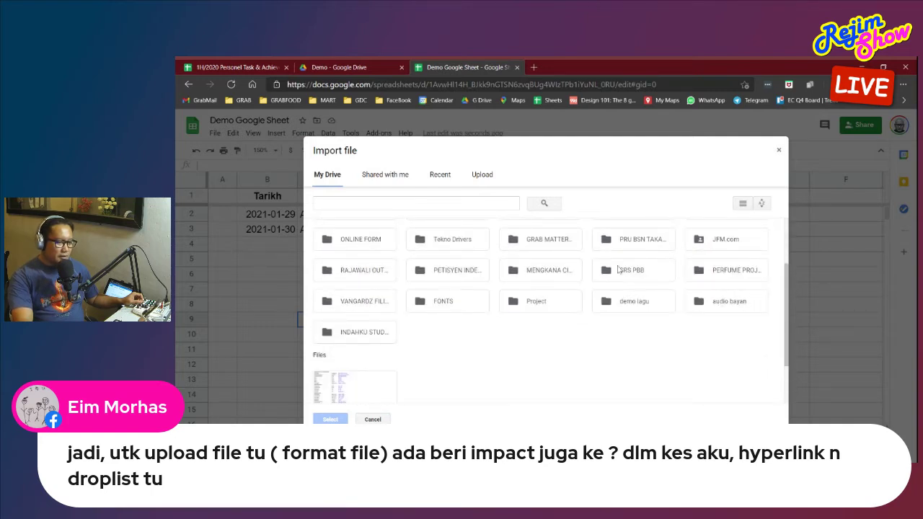
double_click(618, 272)
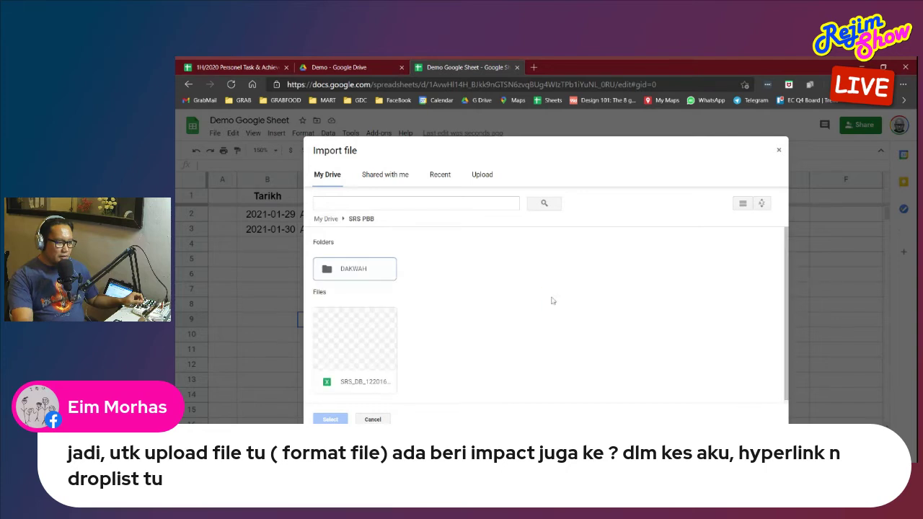
click(369, 342)
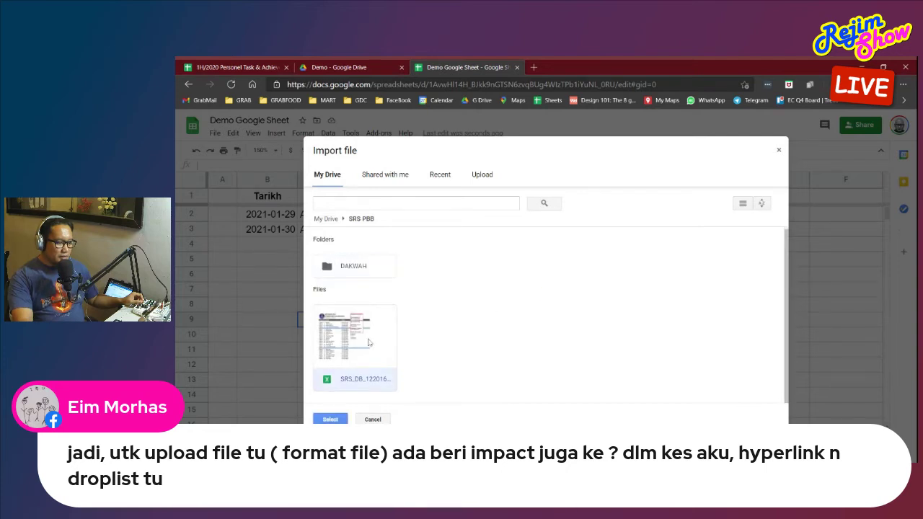
double_click(370, 343)
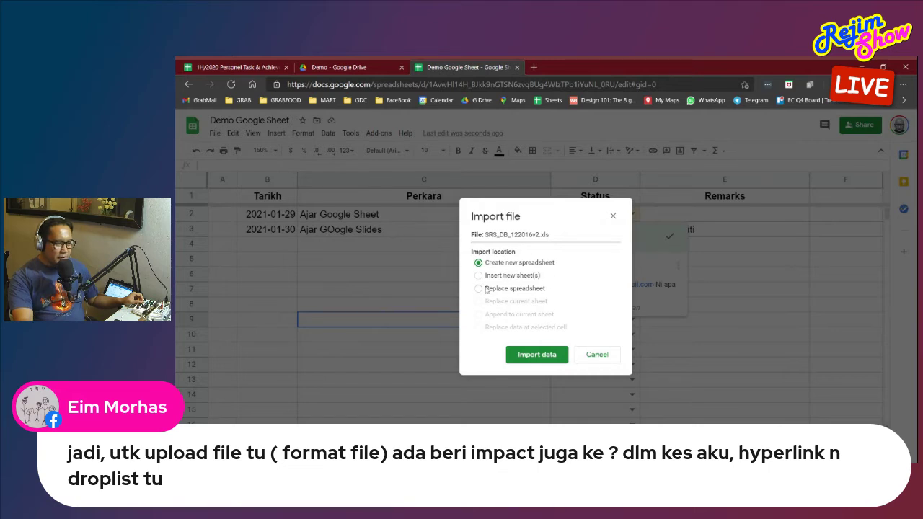
Import the Excel file with the Create new spreadsheet option and open the imported spreadsheet
click(538, 357)
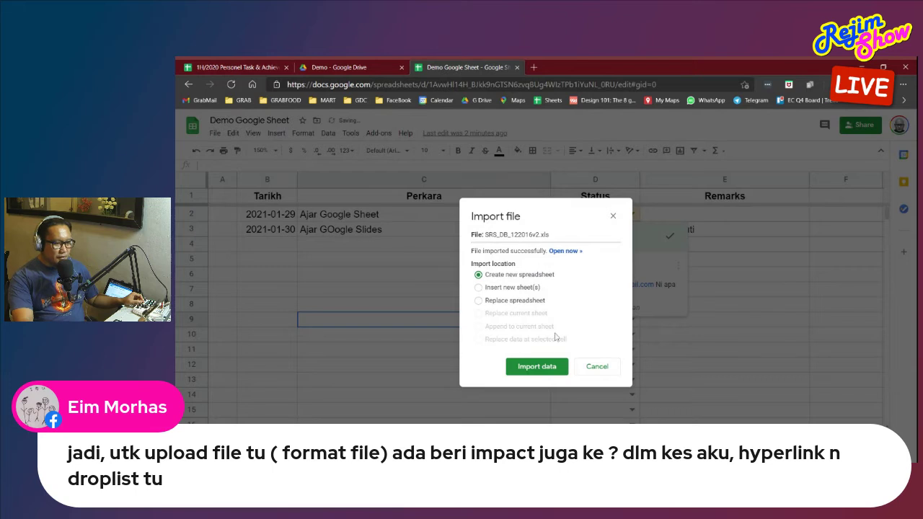
click(540, 366)
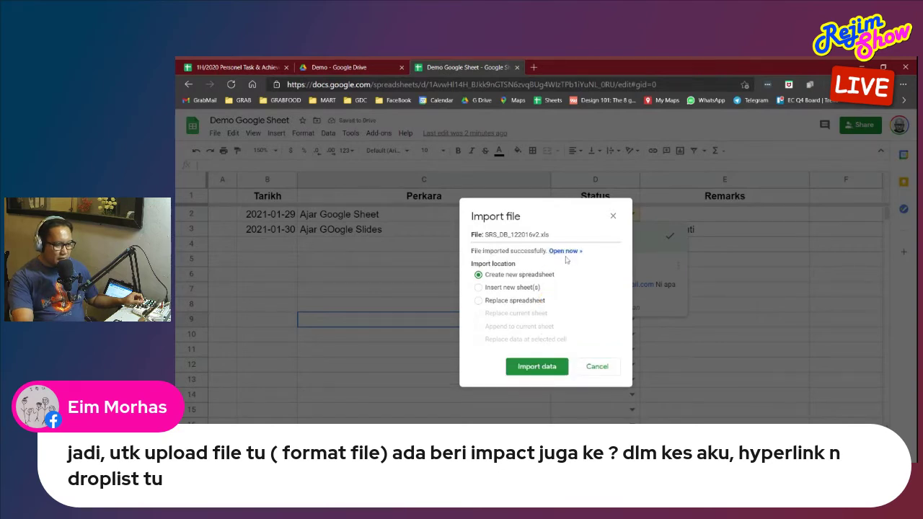
click(565, 251)
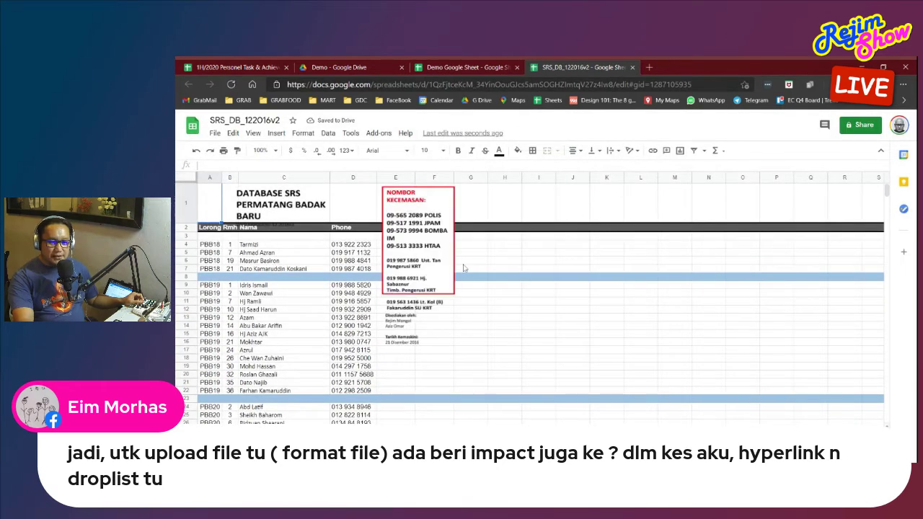
Examine how the imported spreadsheet's header, text box, phone list and row formatting carried over from Excel
scroll(503, 261, down, 10)
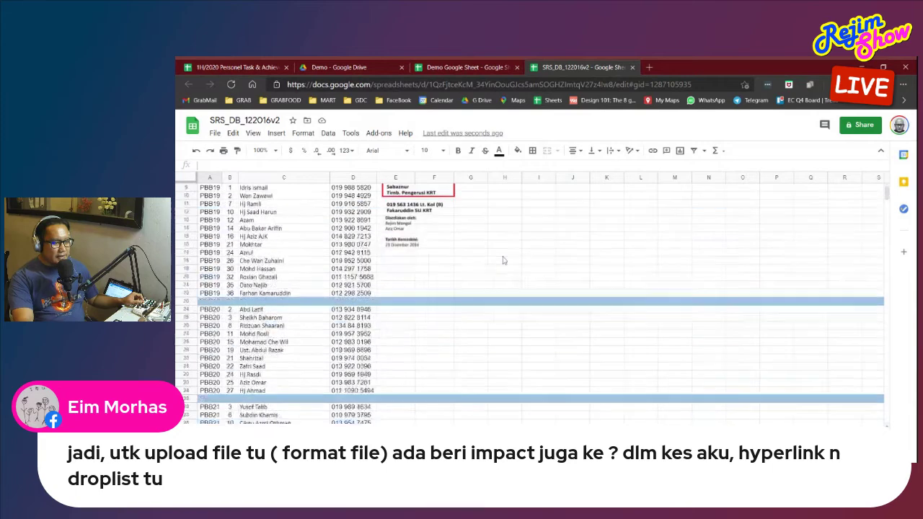
scroll(504, 260, down, 10)
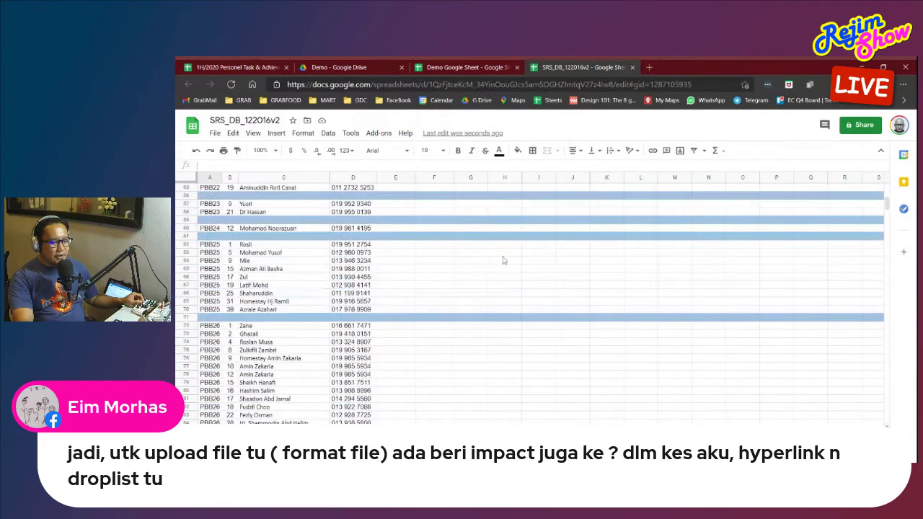
scroll(503, 259, down, 5)
scroll(502, 259, up, 10)
scroll(503, 261, down, 3)
scroll(502, 260, up, 17)
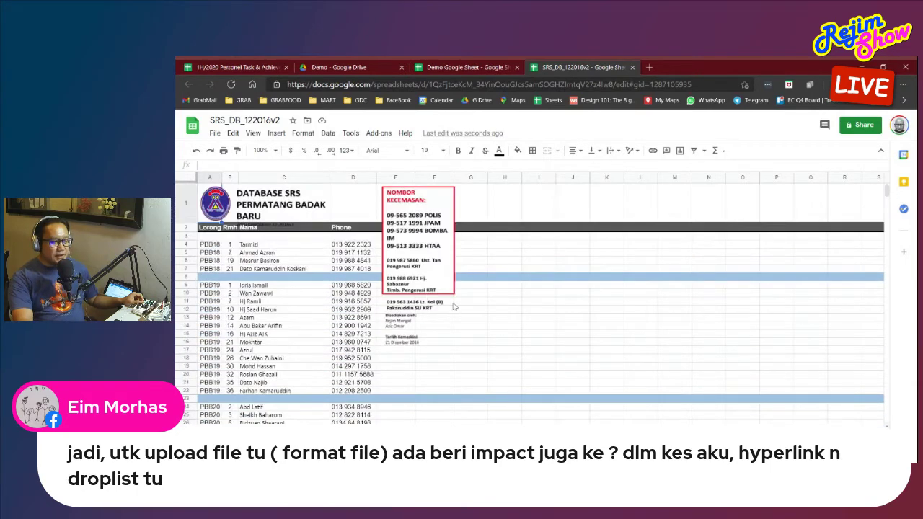
scroll(306, 296, down, 3)
scroll(307, 296, up, 3)
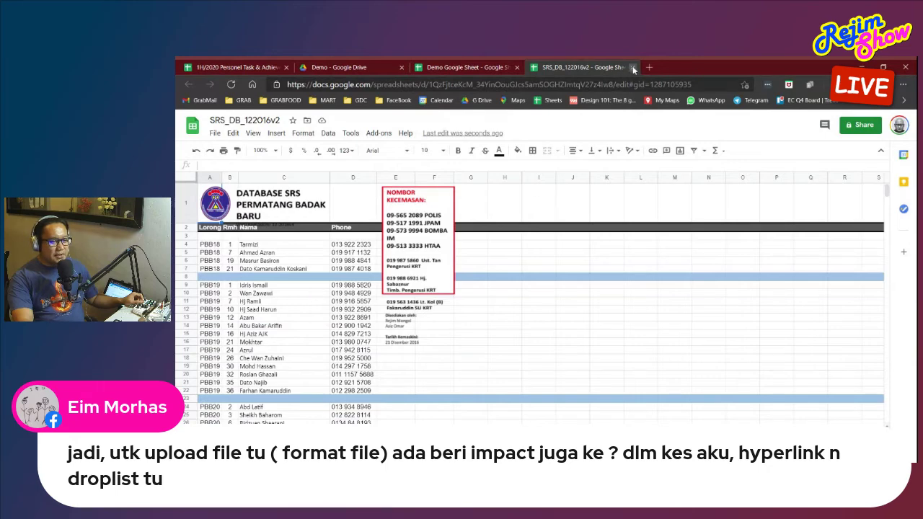
Close the imported spreadsheet and locate the Demo Google Sheet file in the Demo folder on Google Drive
click(634, 67)
click(586, 370)
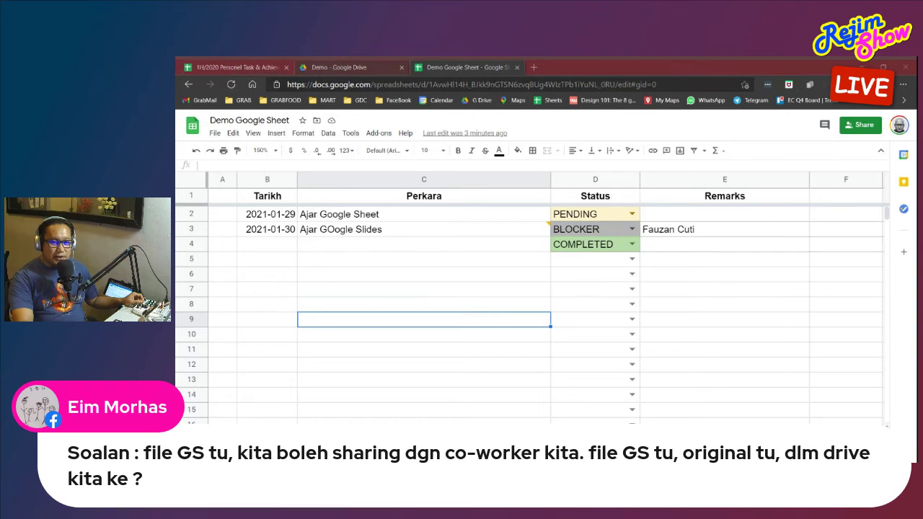
click(333, 68)
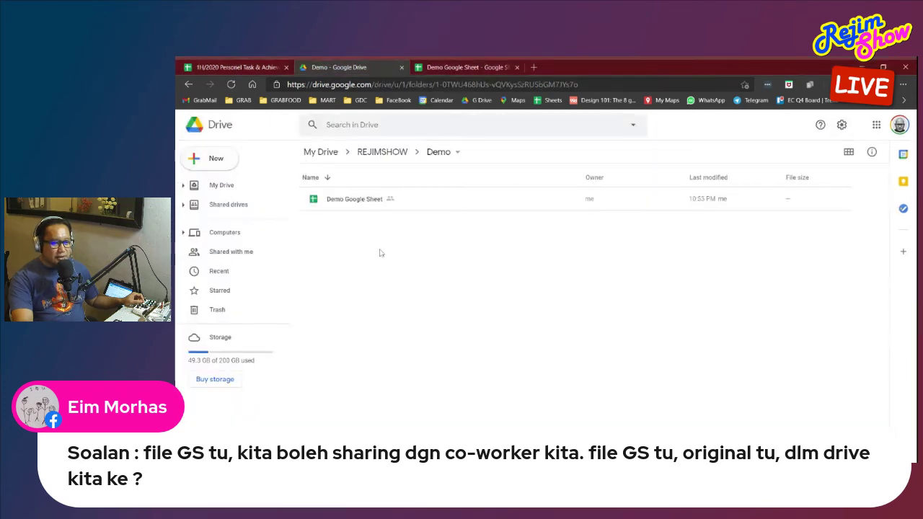
click(370, 201)
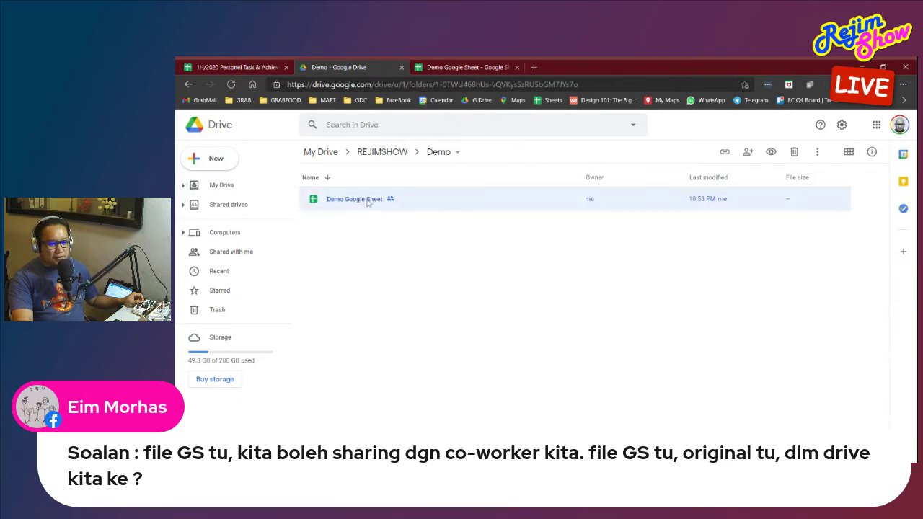
click(412, 286)
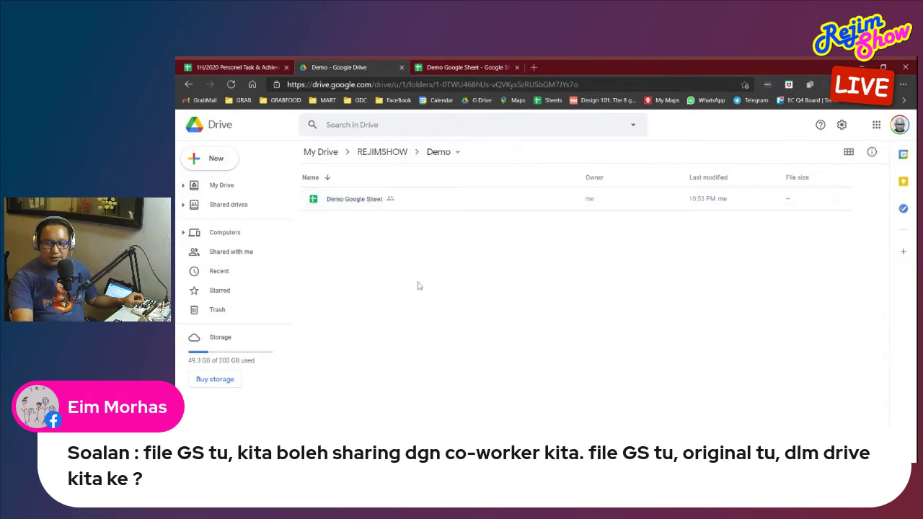
Bring up the option for uploading files into the Demo folder on Drive
right_click(329, 246)
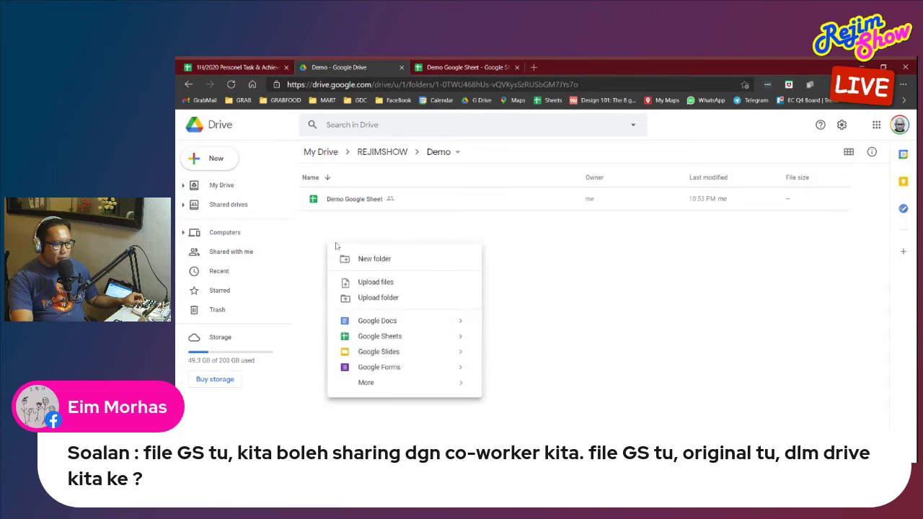
click(386, 283)
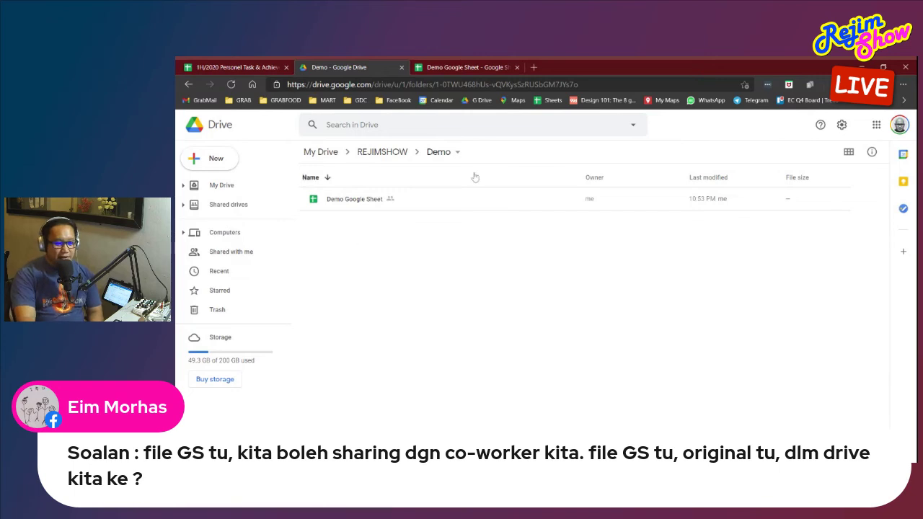
click(465, 202)
Close the open Demo Google Sheet and reopen it from the Demo folder on Drive
click(476, 67)
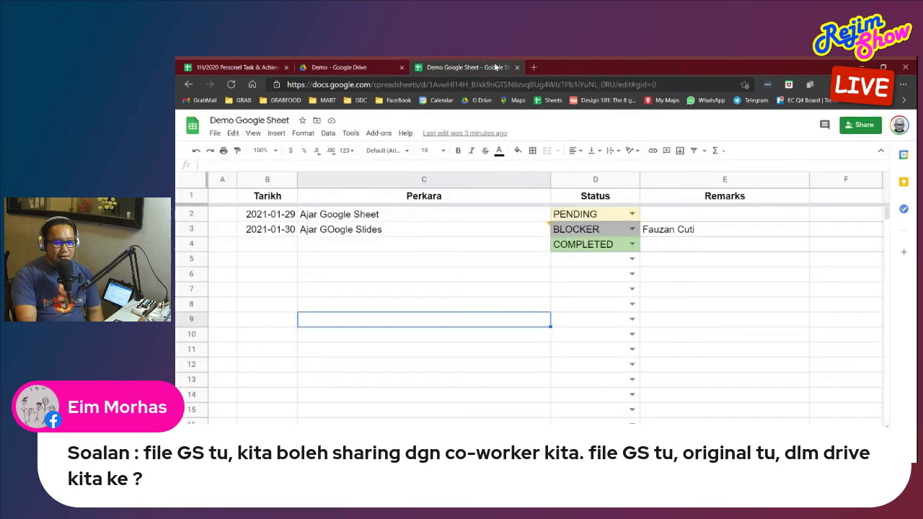
click(517, 67)
click(423, 223)
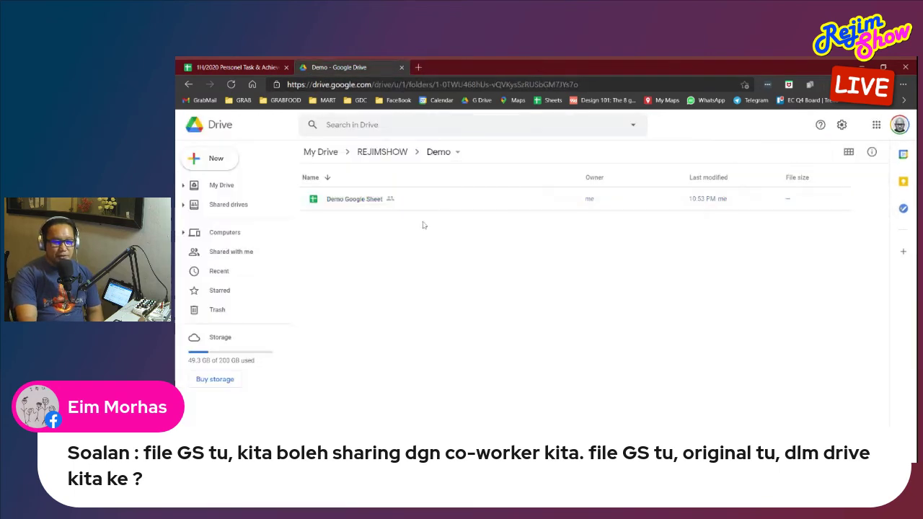
click(422, 209)
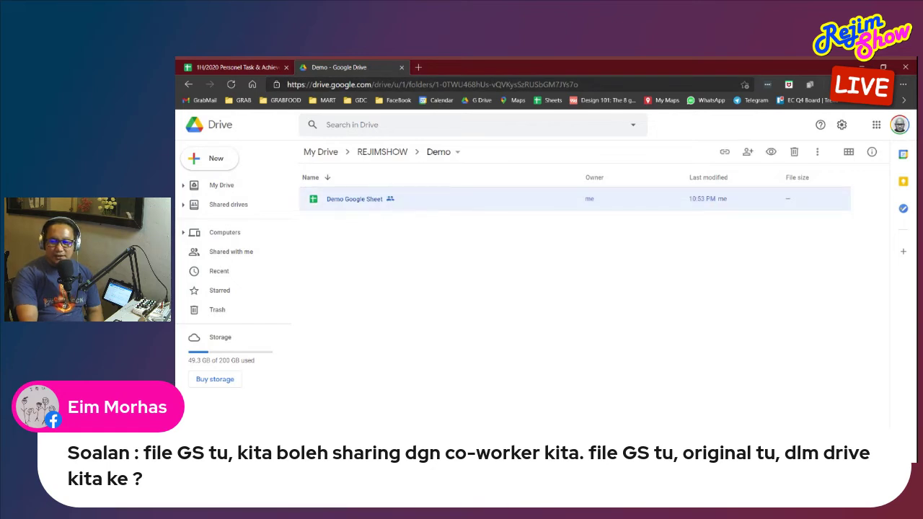
double_click(455, 206)
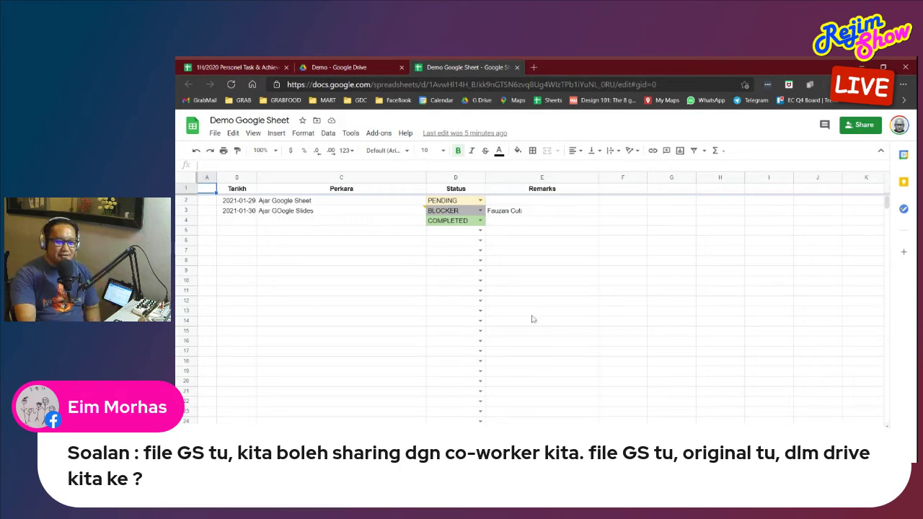
Review the January 29, 10:24 PM and 10:53 PM versions in the spreadsheet's version history and return to the sheet
click(405, 134)
mouse_move(215, 133)
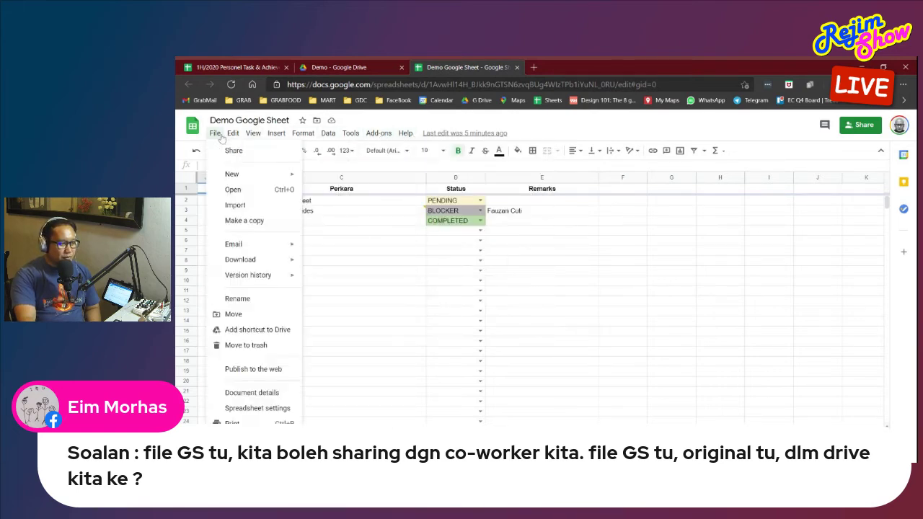
mouse_move(246, 261)
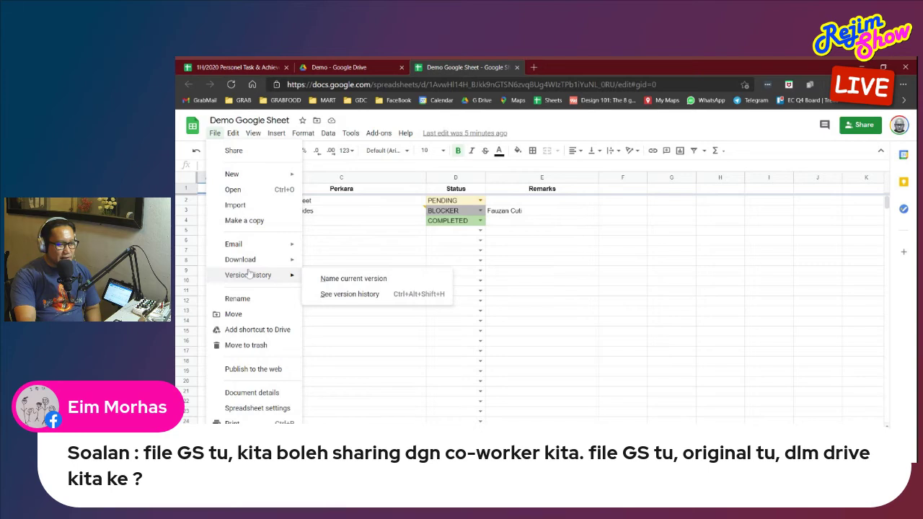
click(349, 293)
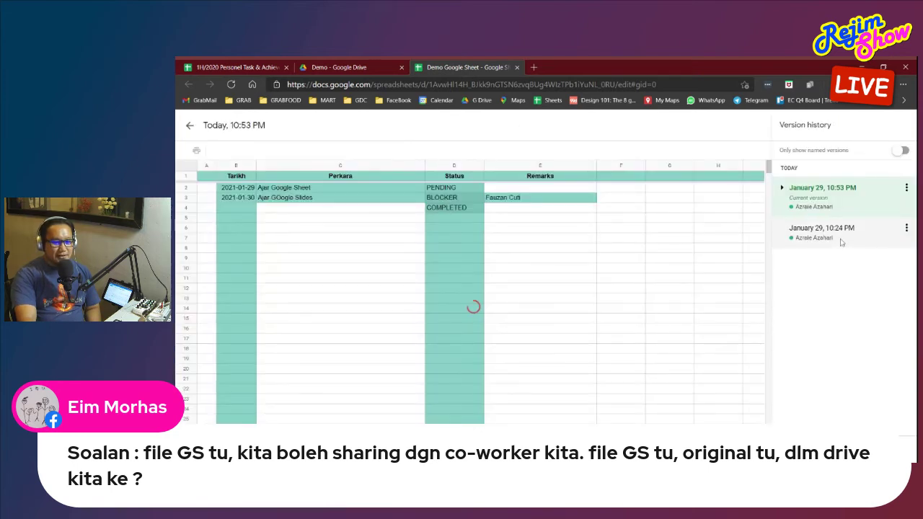
click(841, 242)
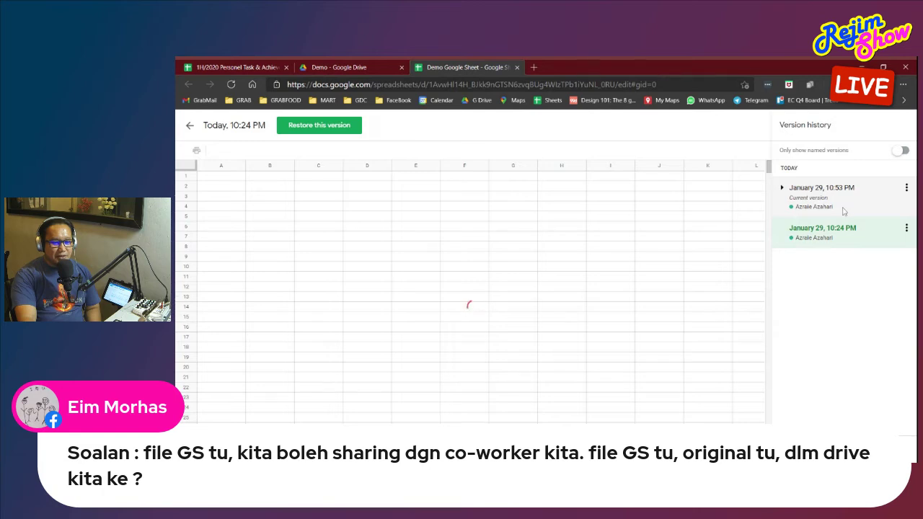
click(844, 200)
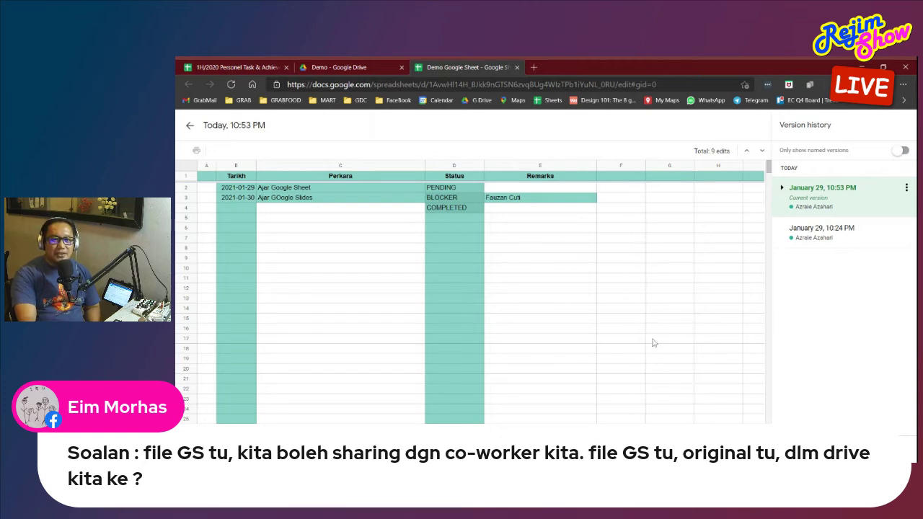
click(190, 127)
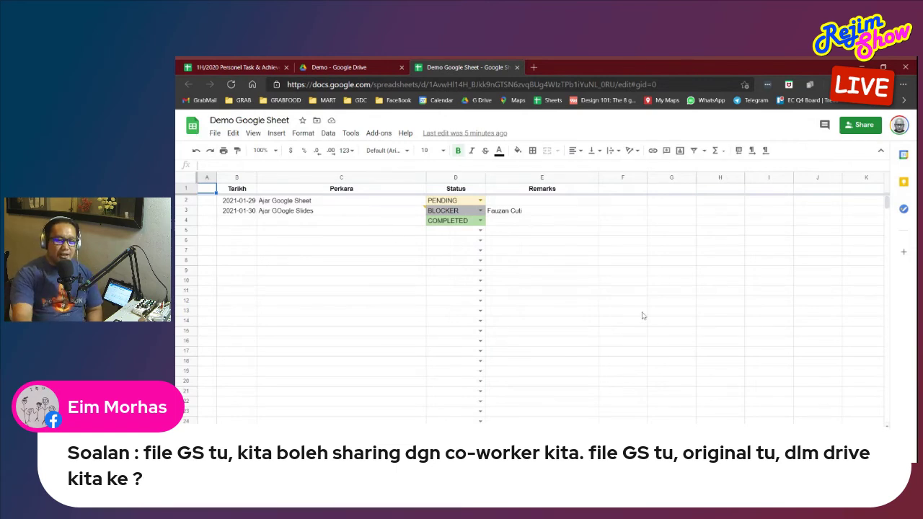
Check the spreadsheet's sharing settings for the people with access, and close them without changes
click(861, 130)
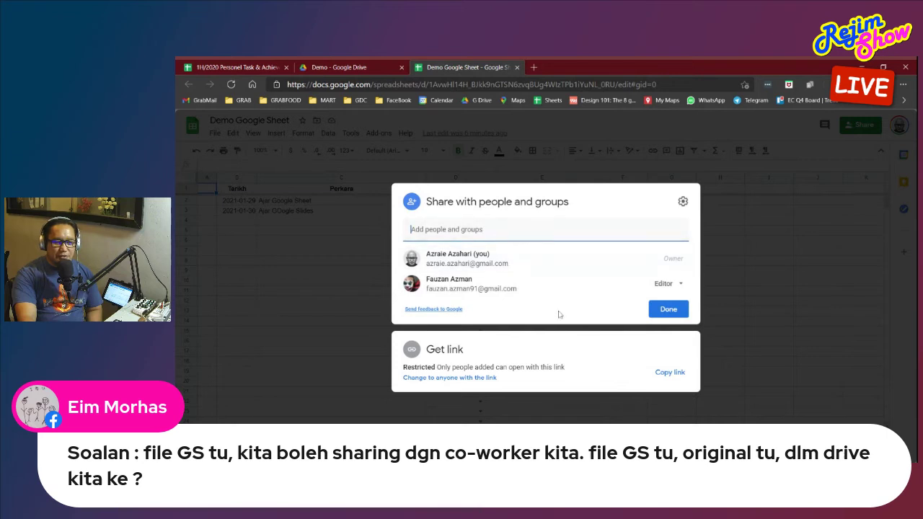
click(745, 333)
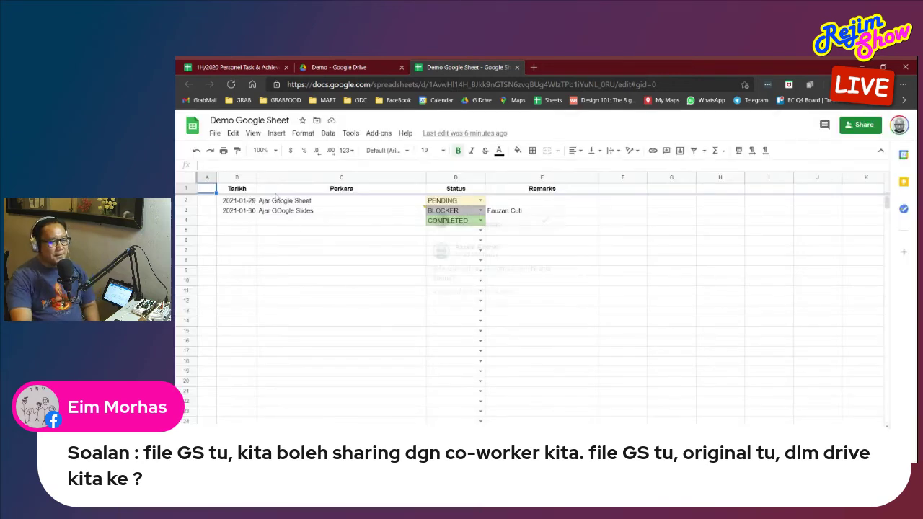
click(215, 132)
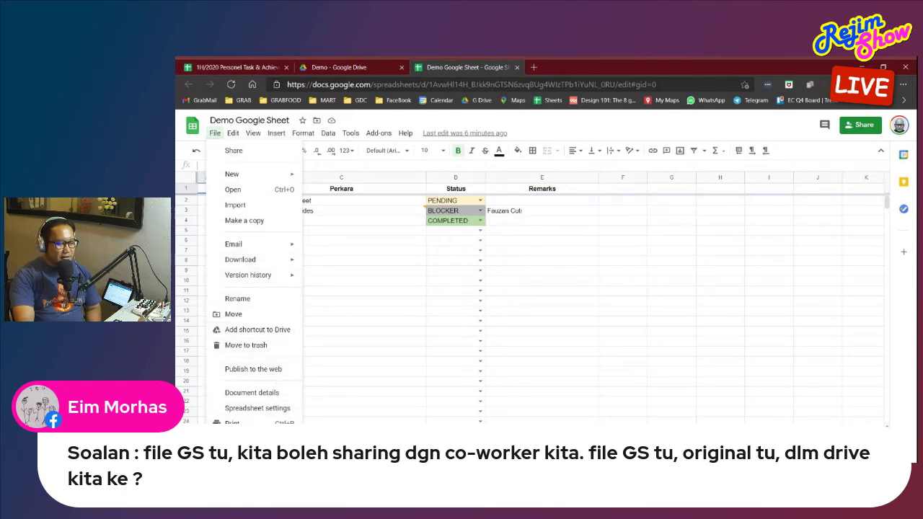
mouse_move(236, 135)
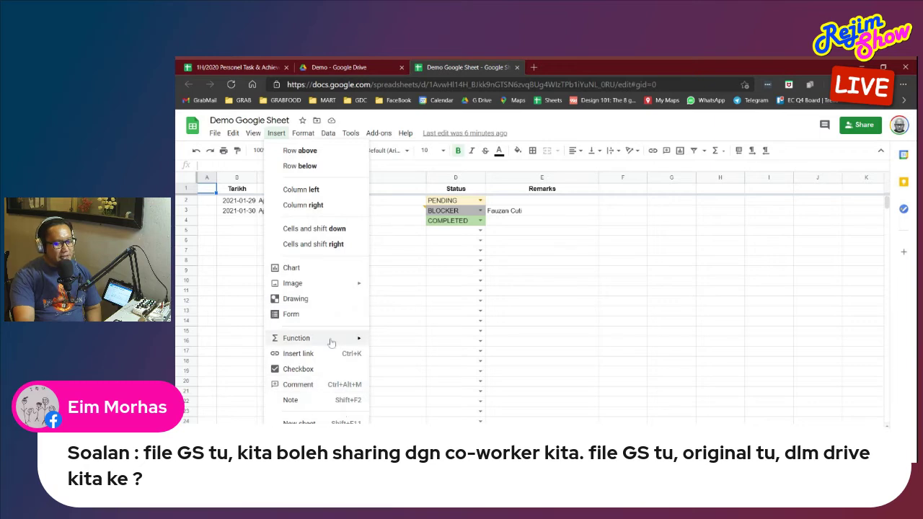
mouse_move(335, 340)
mouse_move(426, 299)
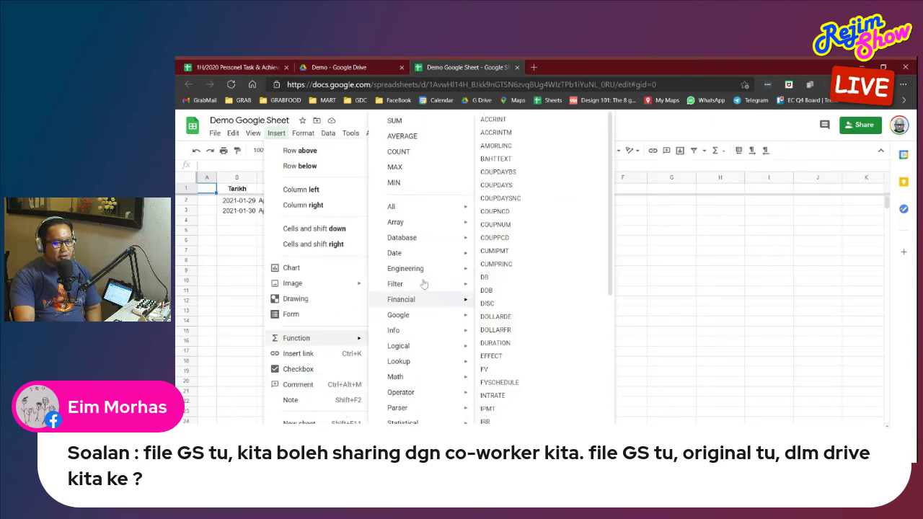
scroll(558, 351, down, 5)
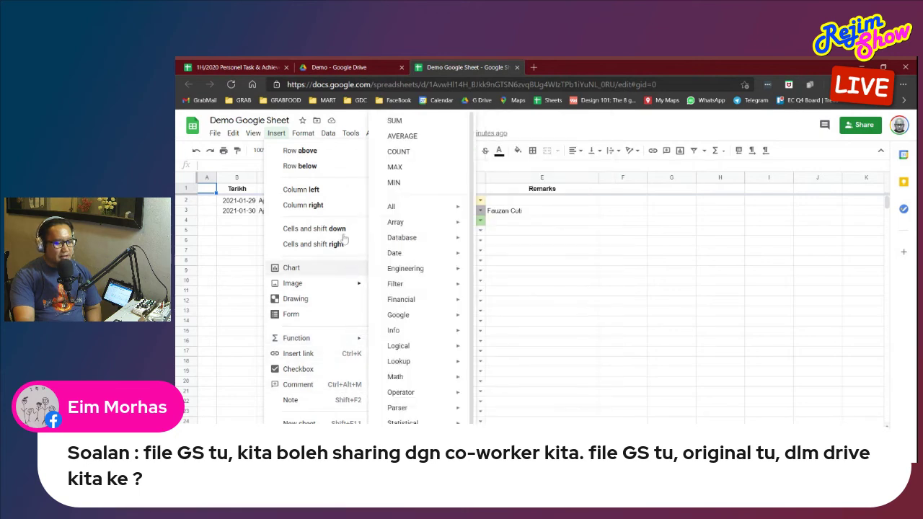
mouse_move(310, 138)
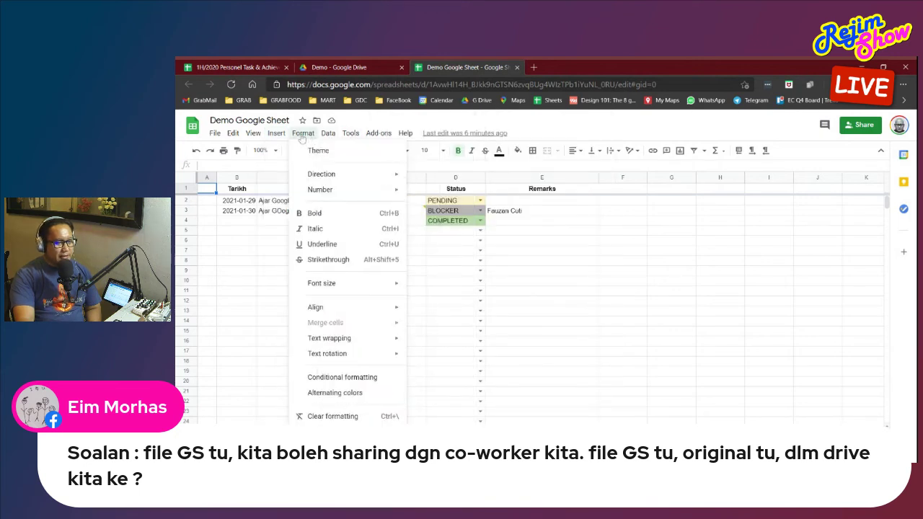
mouse_move(346, 140)
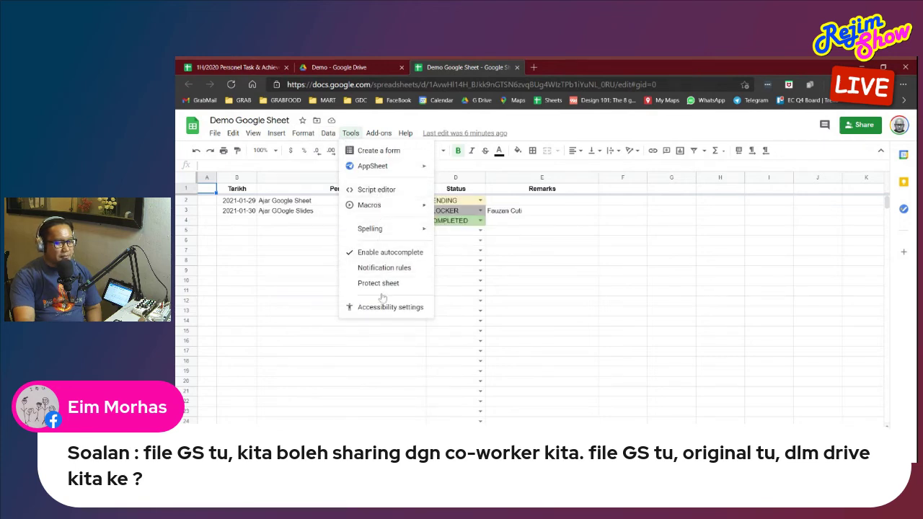
mouse_move(376, 139)
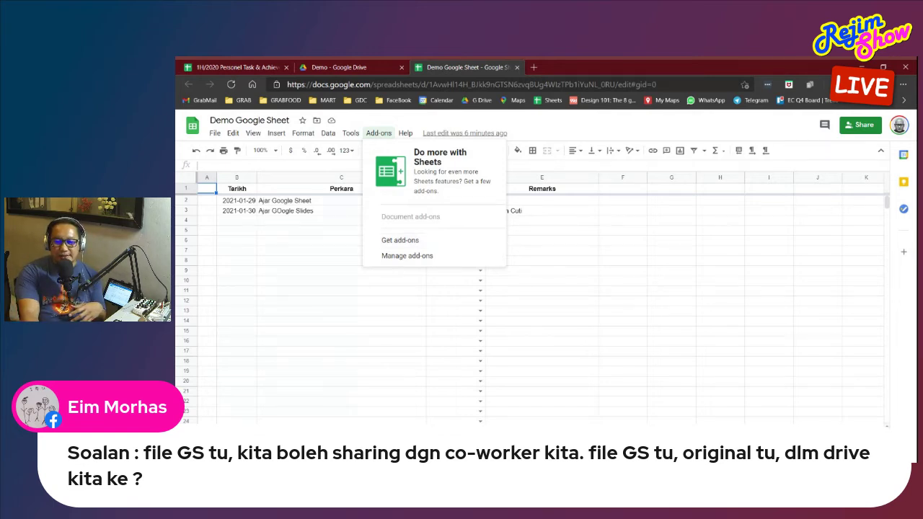
key(Escape)
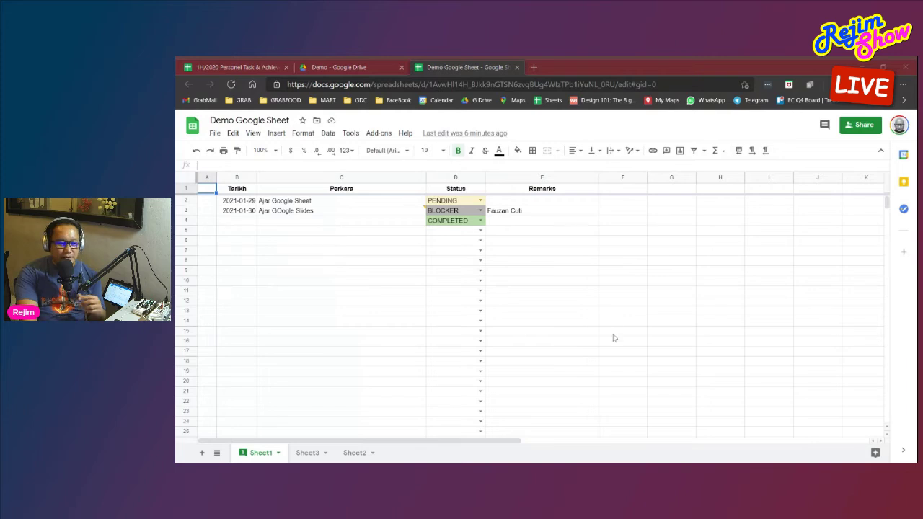
Browse the add-ons that work with Sheets in the Google Workspace Marketplace
click(378, 133)
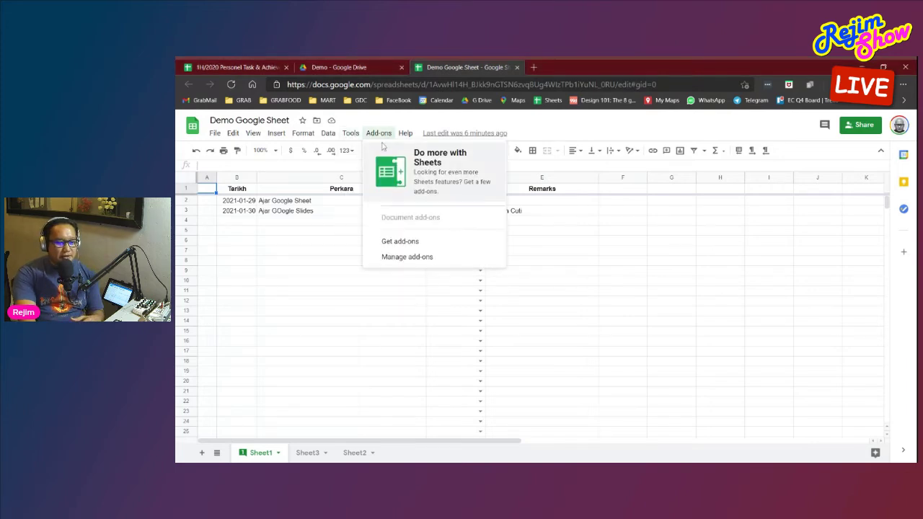
click(427, 243)
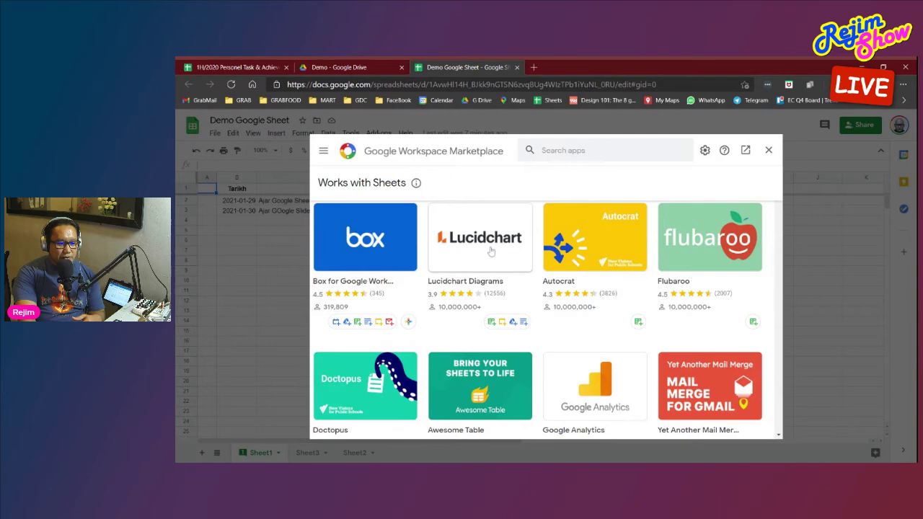
scroll(536, 254, down, 1)
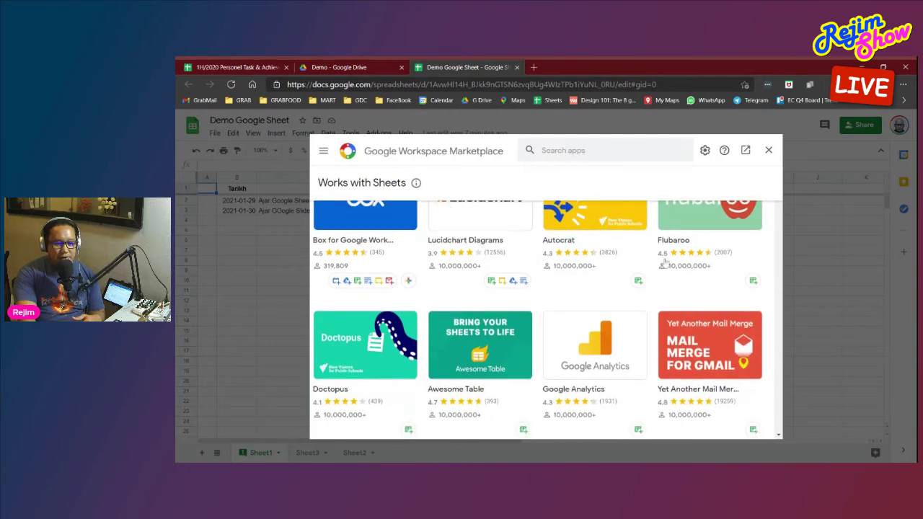
scroll(570, 318, down, 2)
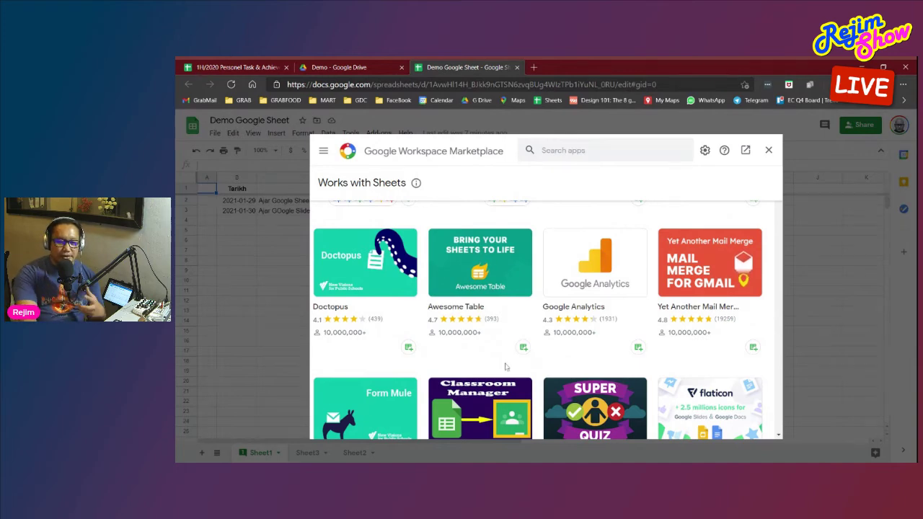
scroll(504, 368, down, 1)
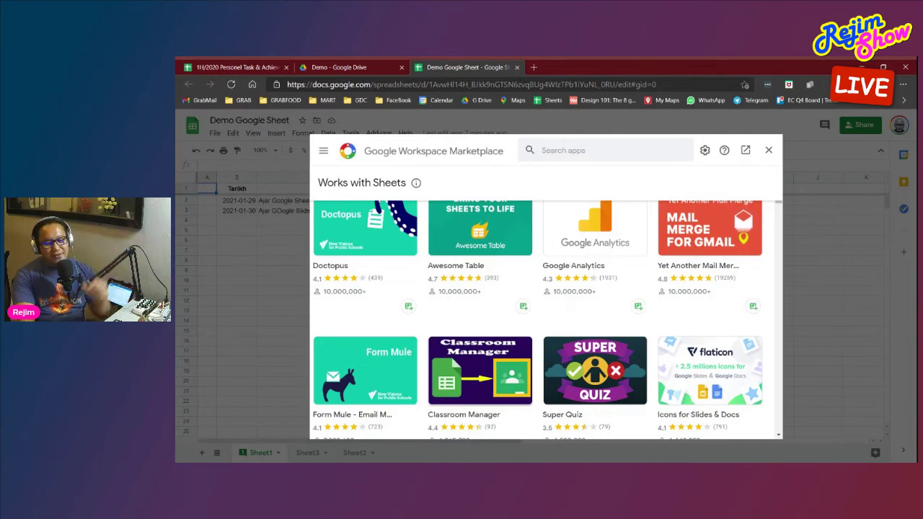
scroll(581, 253, down, 1)
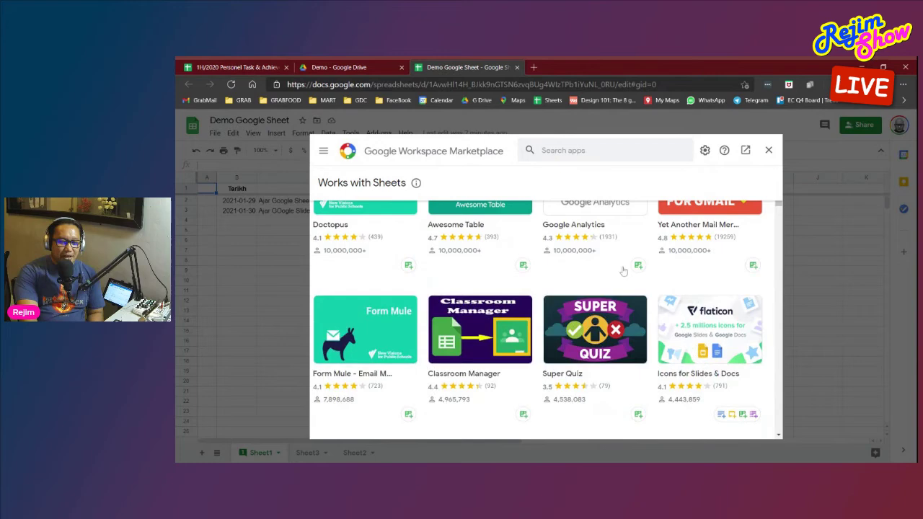
scroll(696, 337, up, 1)
scroll(697, 337, up, 1)
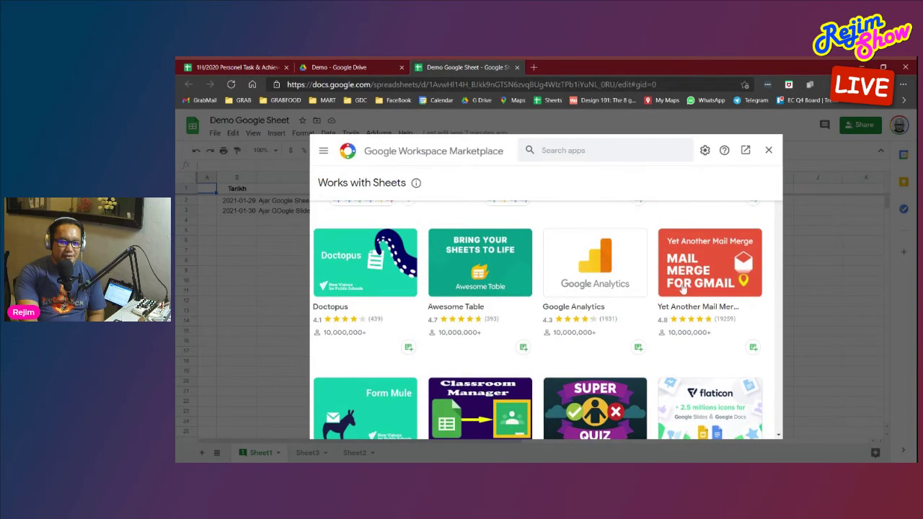
scroll(683, 295, down, 6)
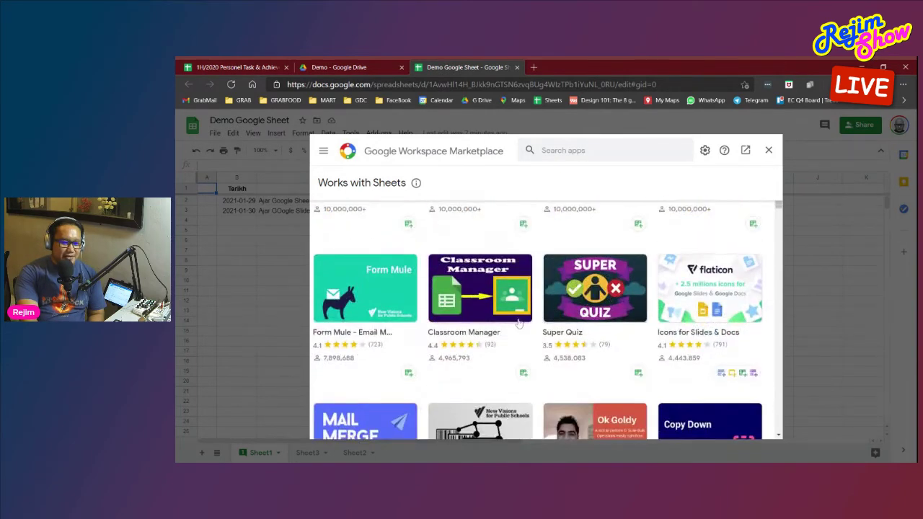
scroll(519, 324, down, 1)
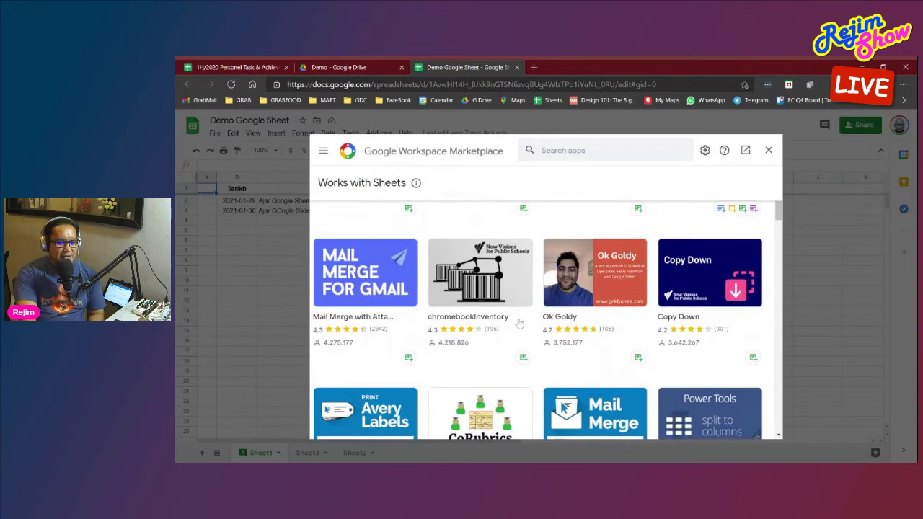
scroll(518, 324, down, 3)
scroll(644, 328, up, 10)
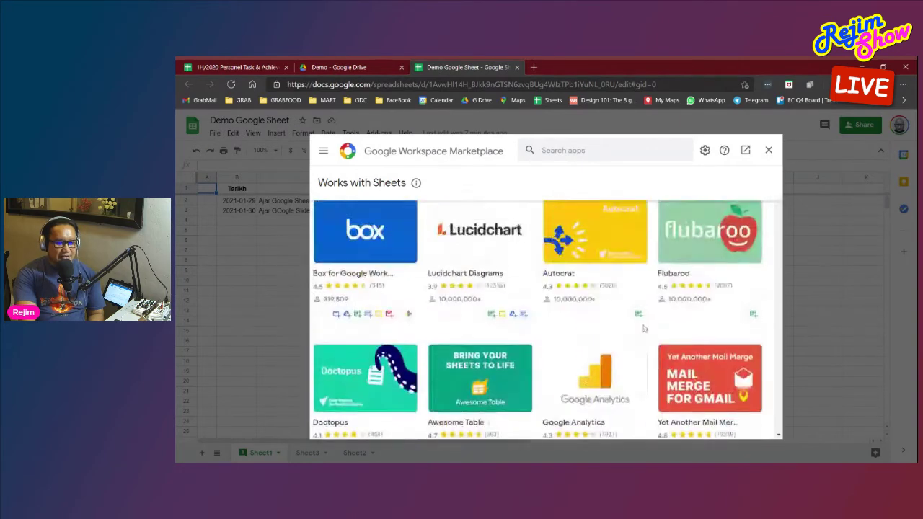
scroll(620, 326, down, 3)
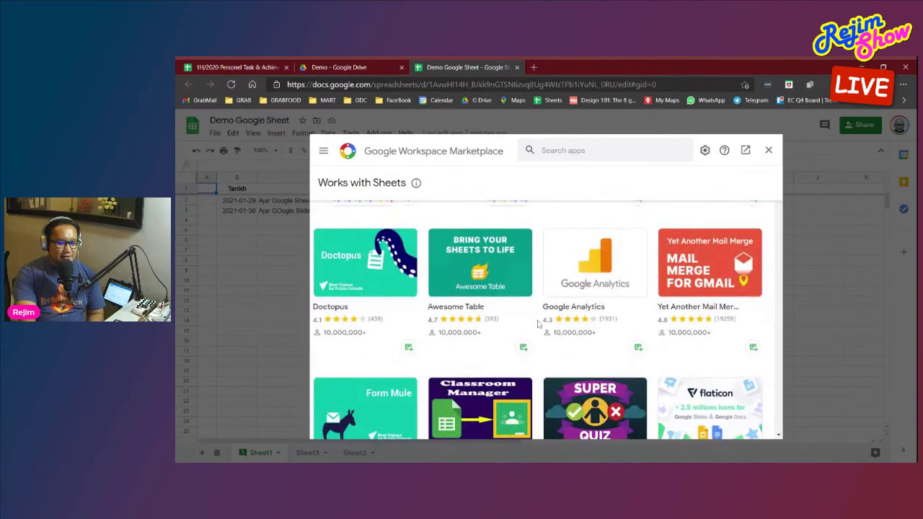
scroll(537, 323, down, 10)
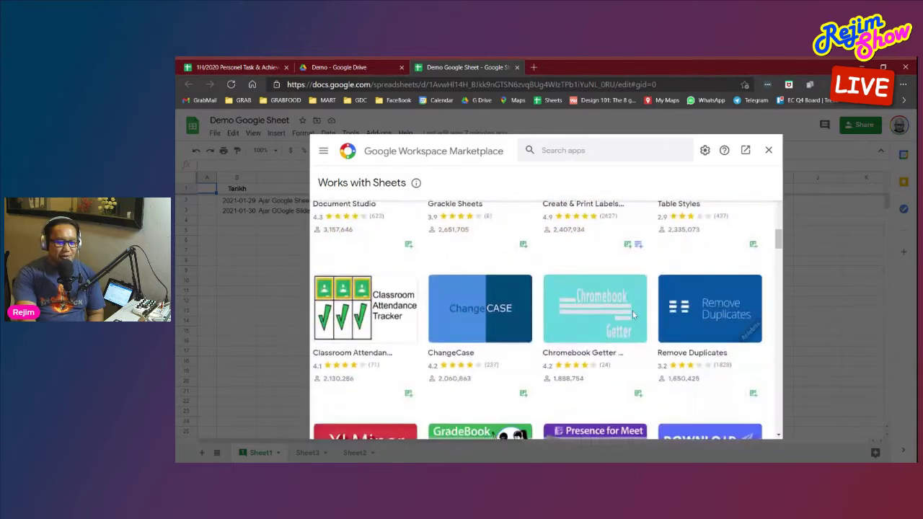
scroll(633, 315, up, 1)
scroll(632, 316, down, 1)
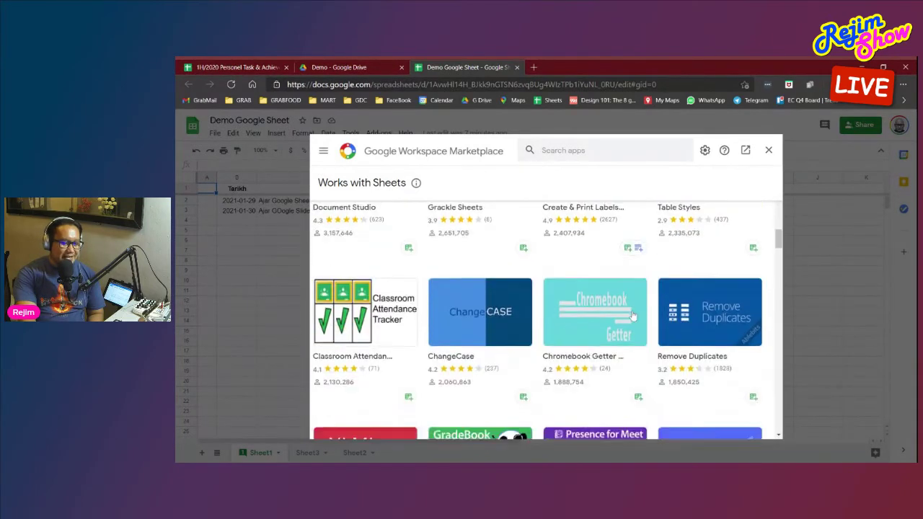
scroll(631, 315, down, 1)
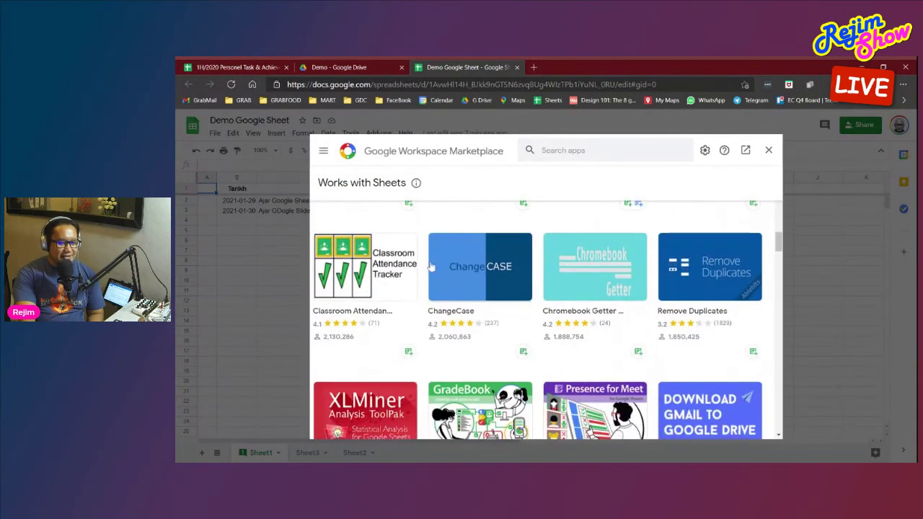
Examine the Classroom Attendance Tracker add-on's preview images and overview, and close the marketplace without installing it
click(395, 295)
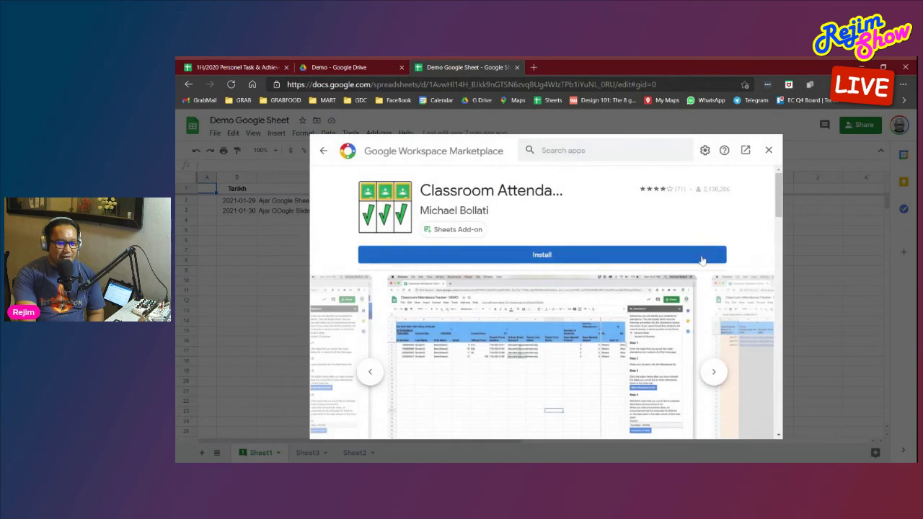
scroll(649, 360, down, 1)
scroll(467, 291, up, 1)
scroll(544, 306, down, 1)
scroll(614, 331, down, 2)
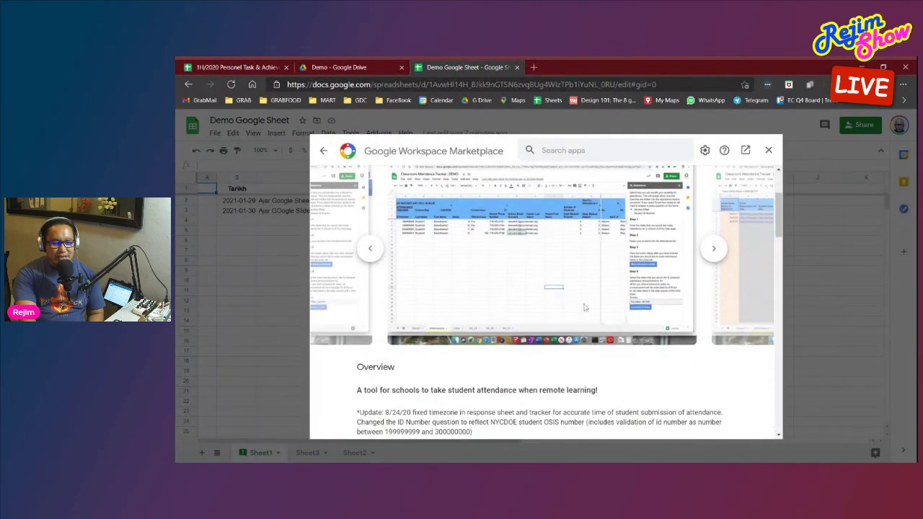
scroll(670, 288, up, 1)
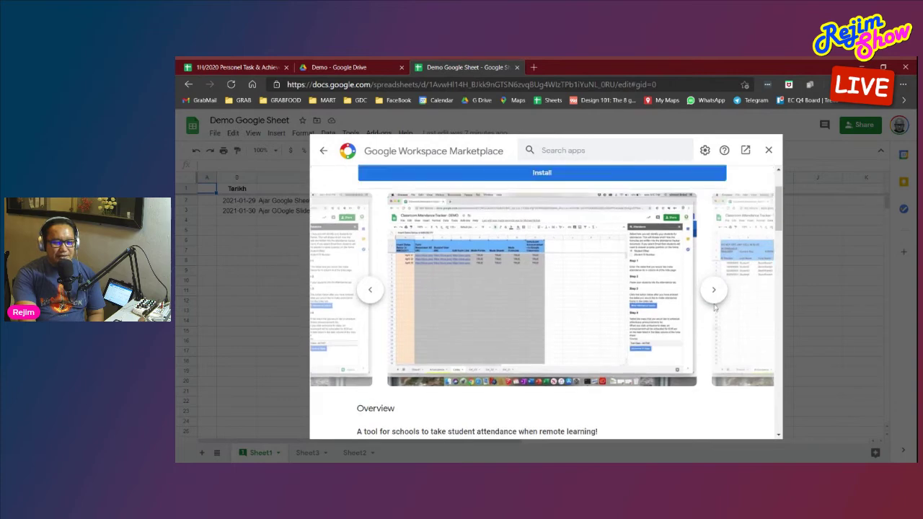
click(712, 299)
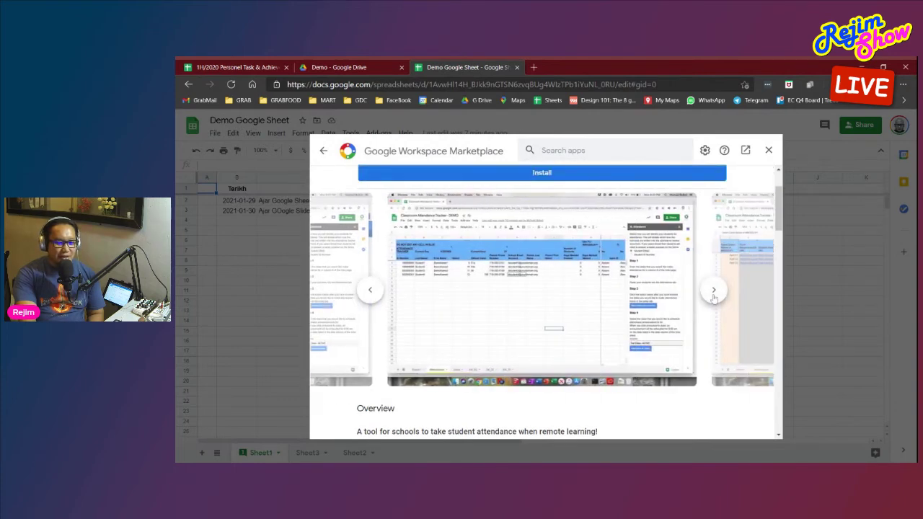
click(712, 299)
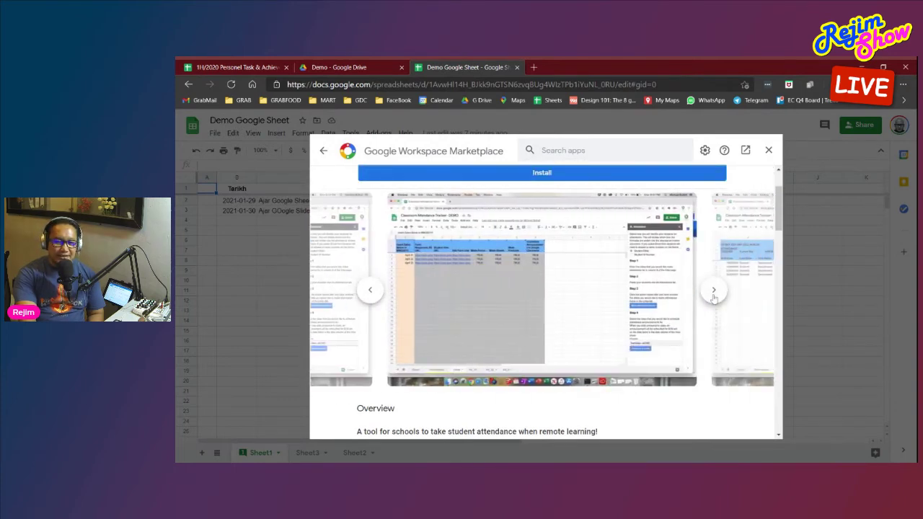
click(713, 298)
scroll(587, 289, down, 5)
scroll(587, 308, down, 2)
scroll(587, 305, up, 10)
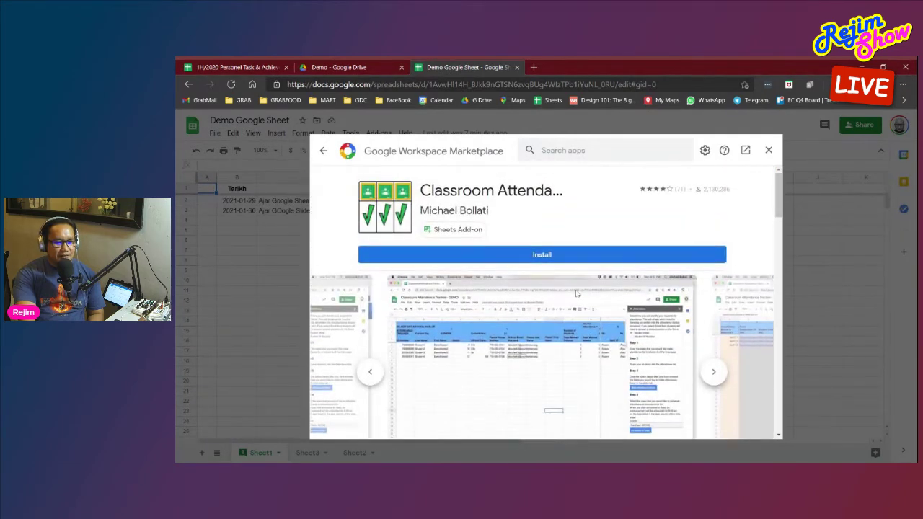
click(769, 150)
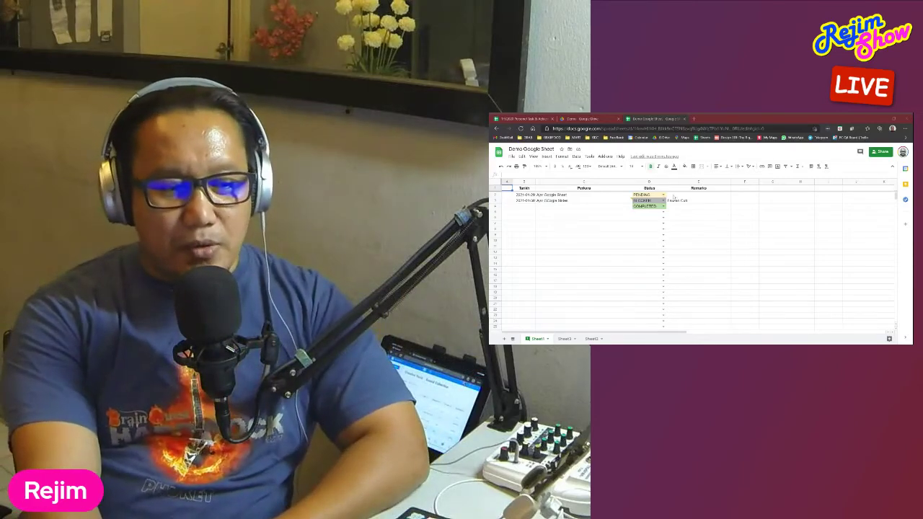
click(712, 207)
click(744, 213)
click(767, 237)
click(739, 253)
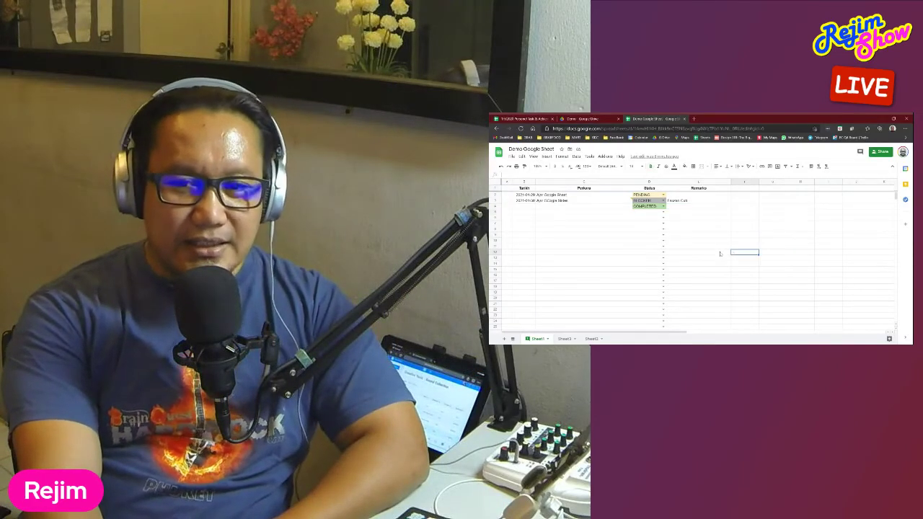
click(720, 253)
click(749, 237)
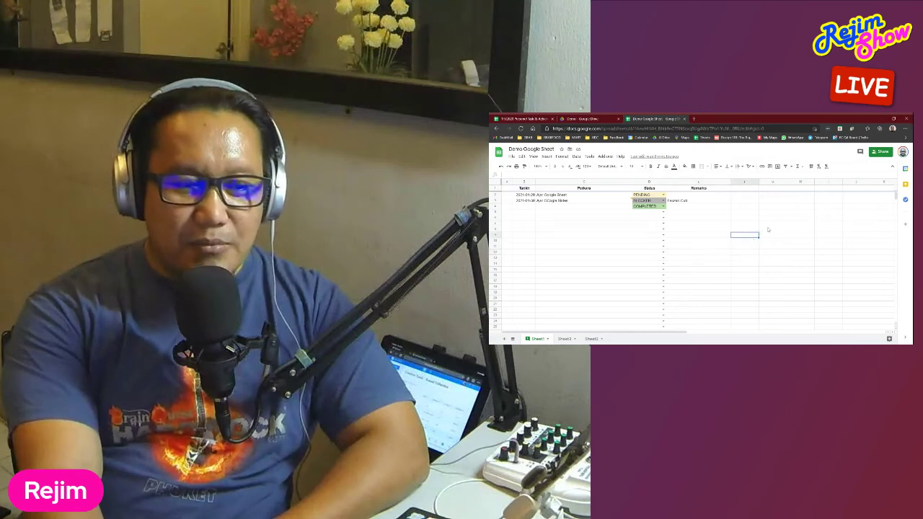
click(763, 214)
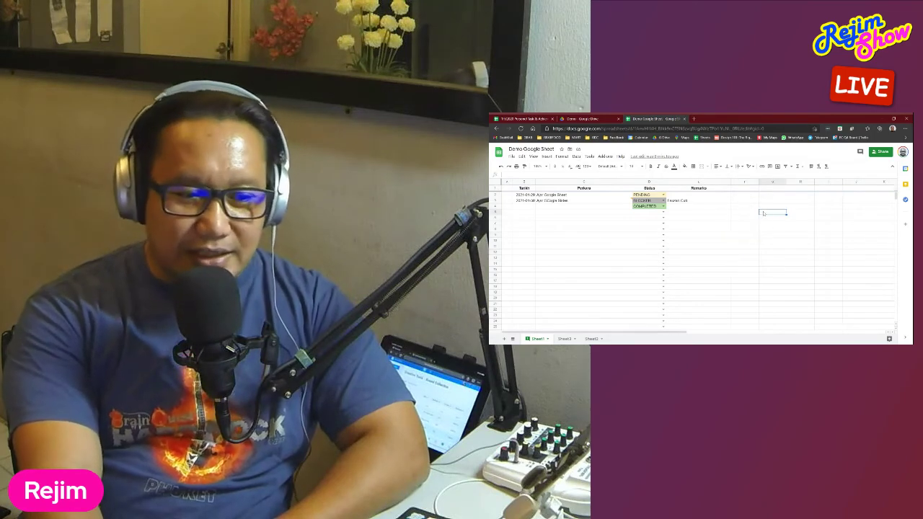
click(594, 242)
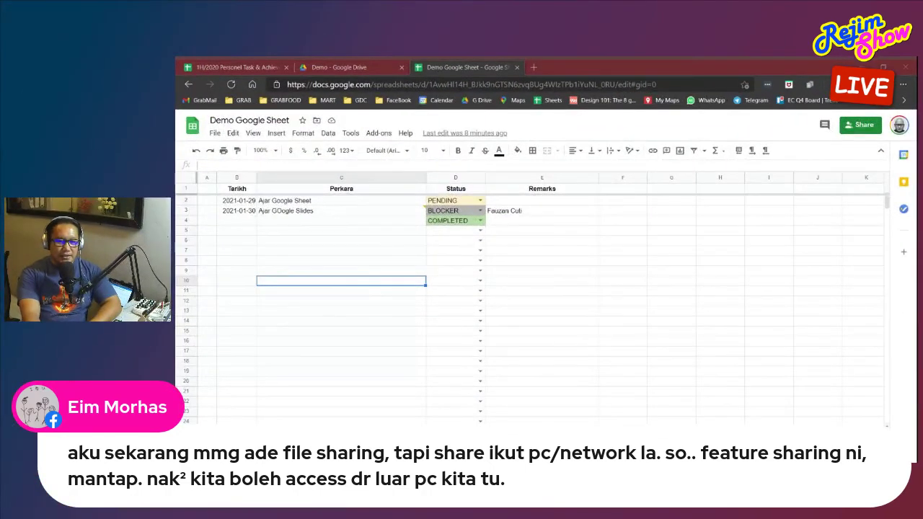
Create a blank Google Slides presentation in the Demo folder on Drive and bring it into view
click(335, 67)
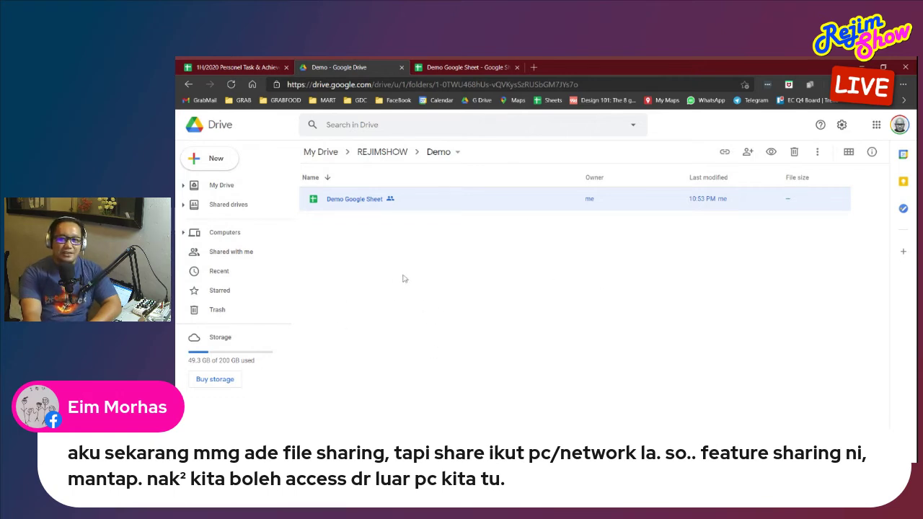
right_click(347, 261)
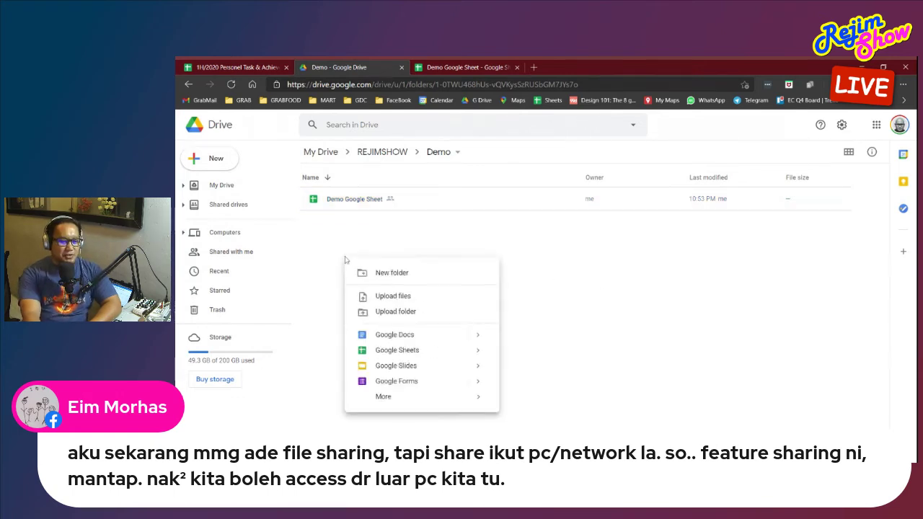
click(426, 367)
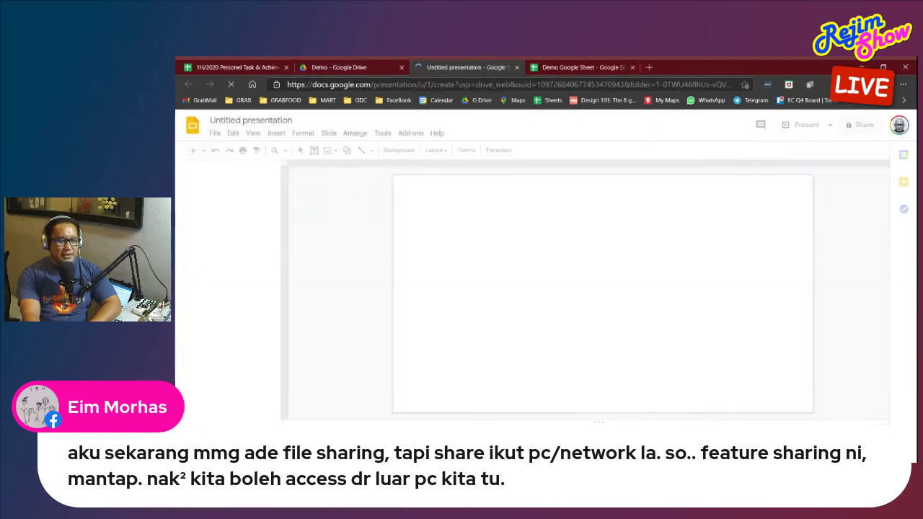
click(346, 67)
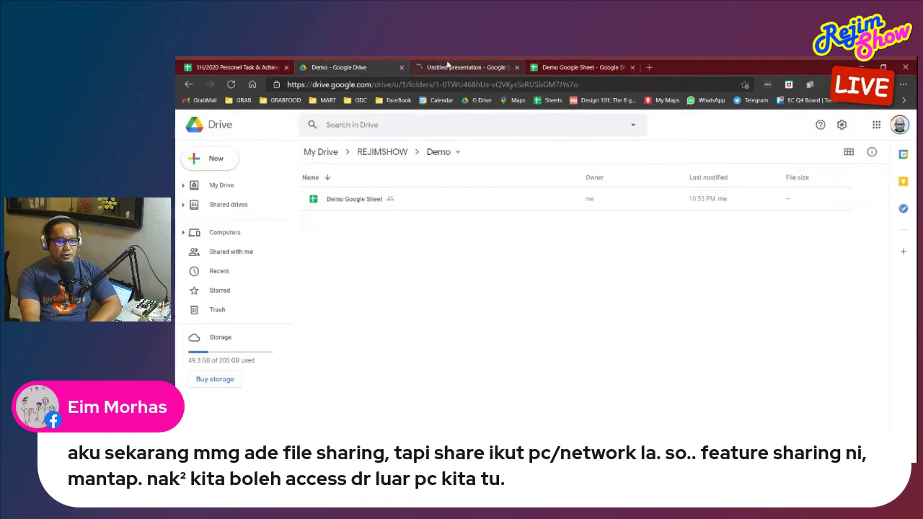
click(447, 67)
Rename the new presentation as Demo Google Slides and return to the Demo folder on Drive
click(246, 120)
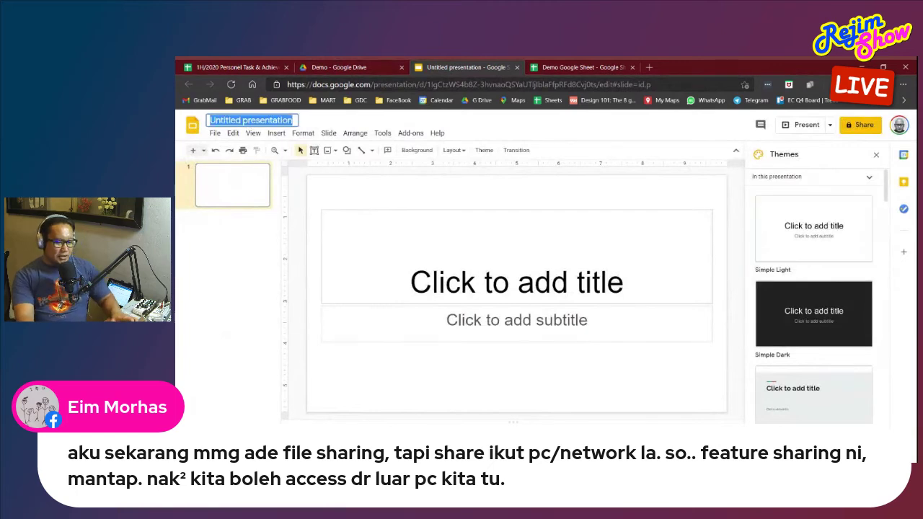
text(Demo)
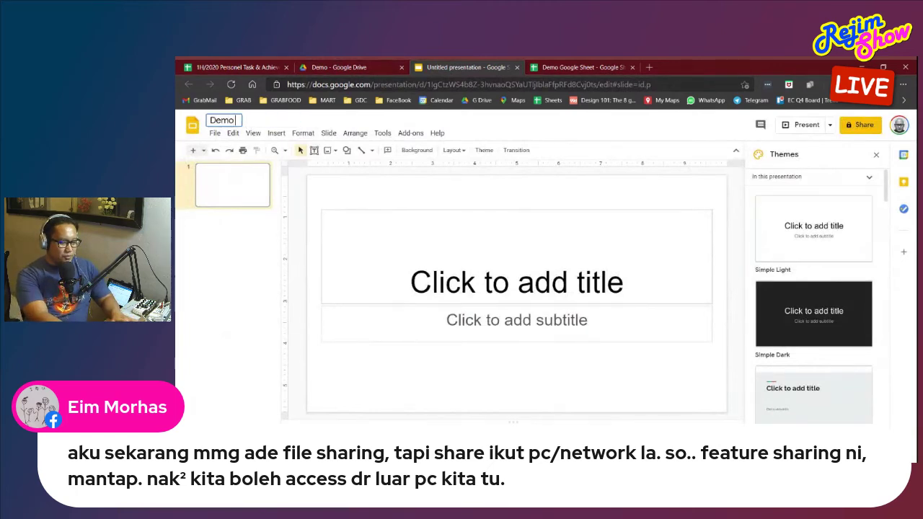
text( Google)
key(BackSpace)
key(BackSpace)
key(BackSpace)
key(BackSpace)
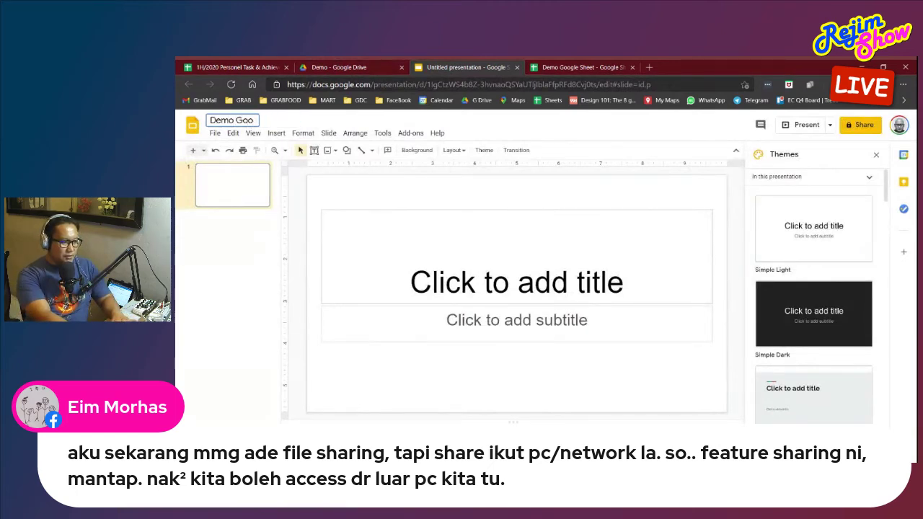
key(BackSpace)
text(oogle)
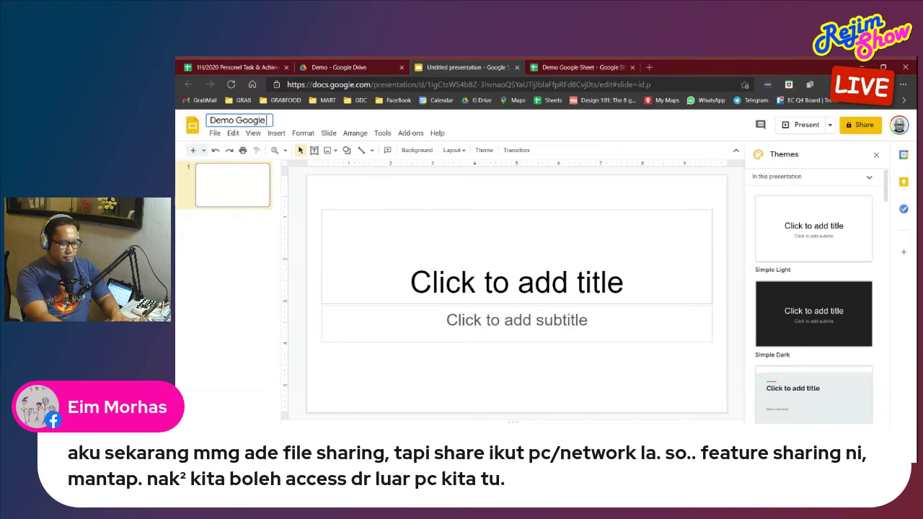
text( Slides)
key(Return)
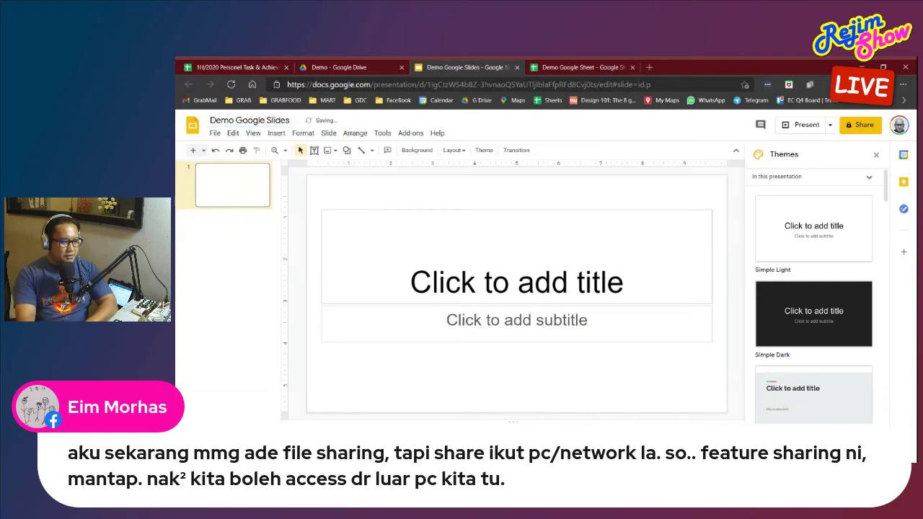
click(347, 67)
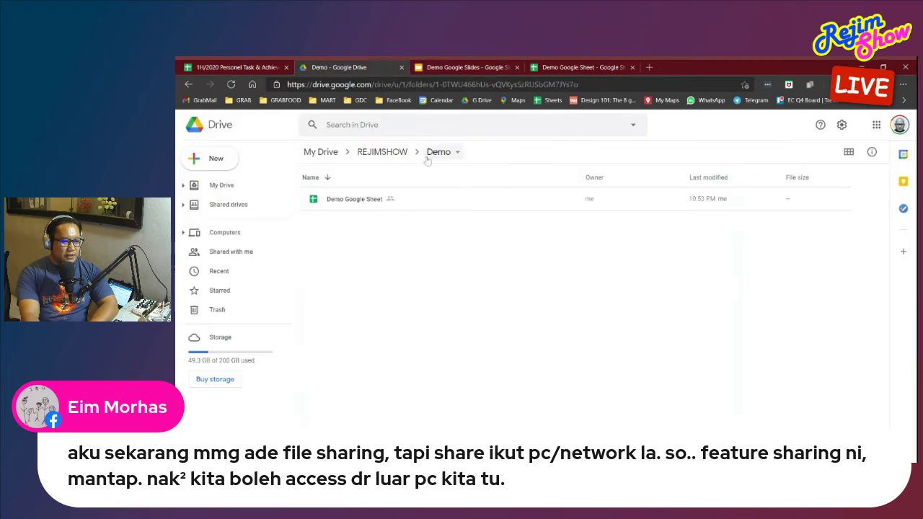
Refresh the Demo folder's listing by reopening it from REJIMSHOW, and download the Demo Google Slides file as a PowerPoint file
click(383, 151)
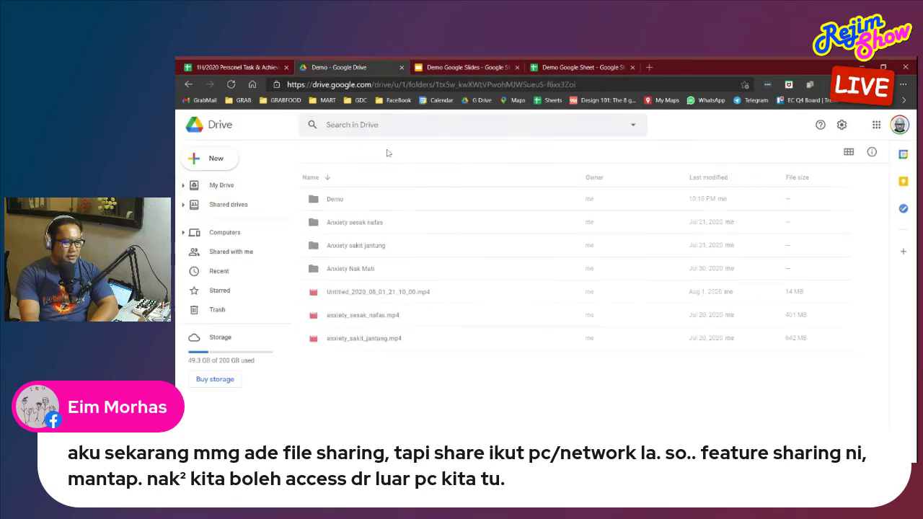
double_click(349, 208)
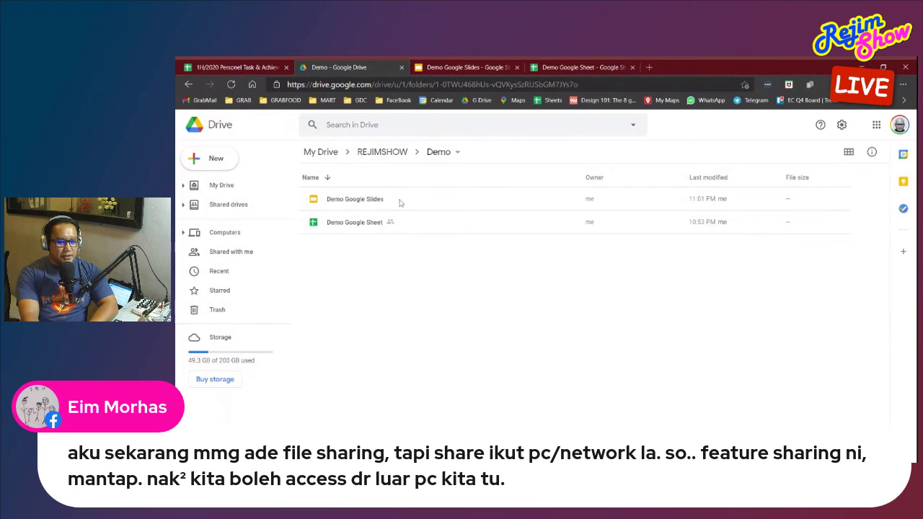
right_click(400, 202)
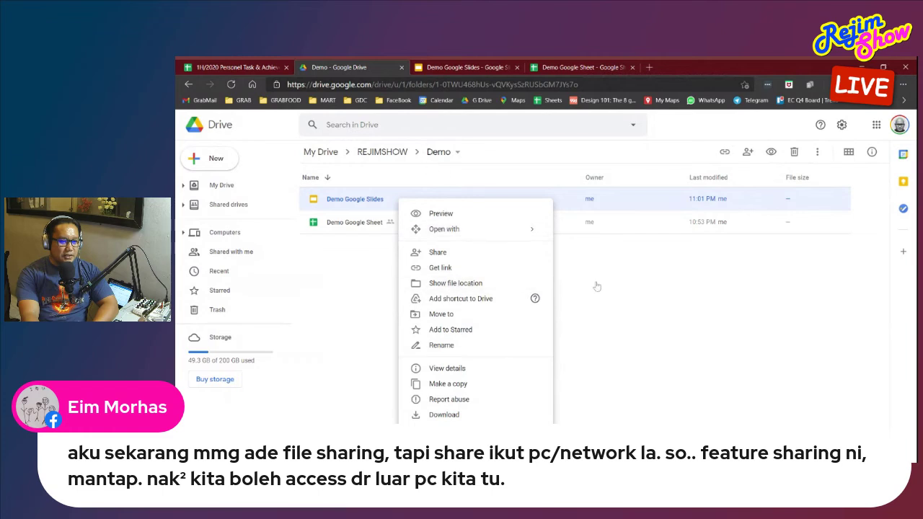
click(490, 418)
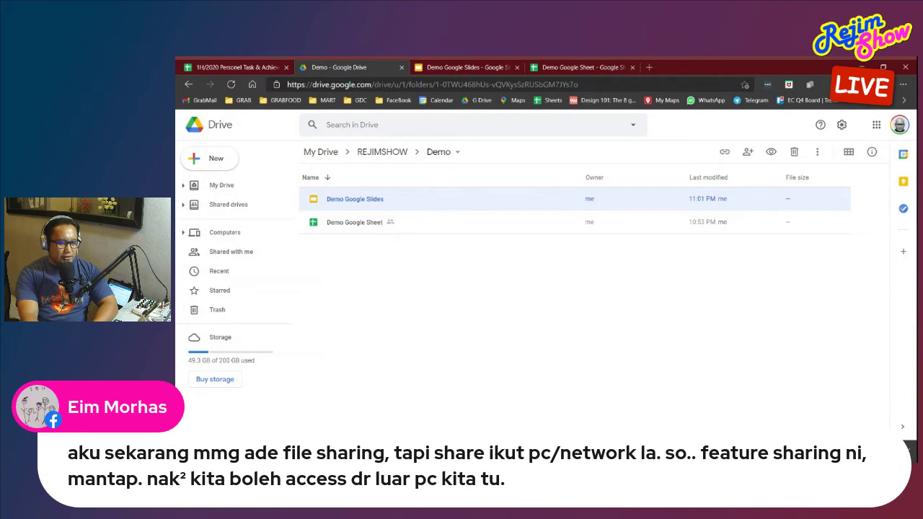
Close the open Demo Google Slides presentation, return to the Demo folder on Drive and dismiss the download notice
click(468, 66)
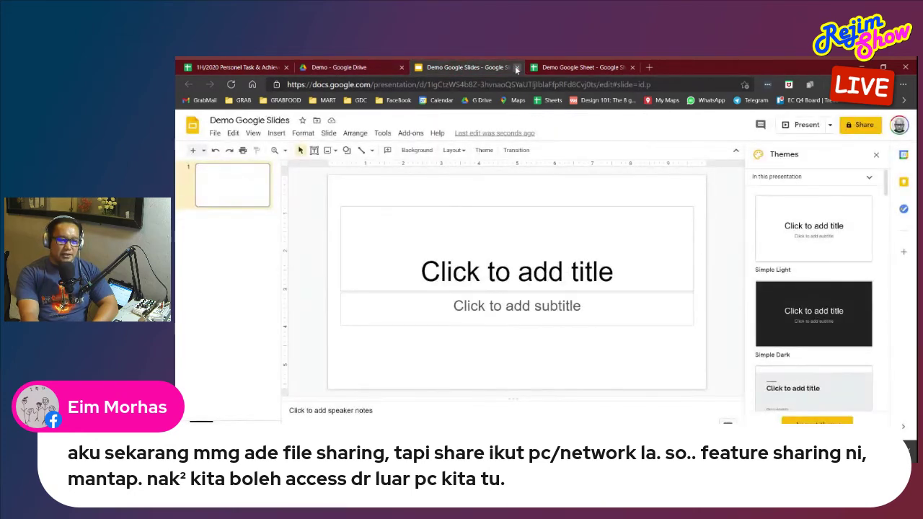
click(516, 67)
click(479, 67)
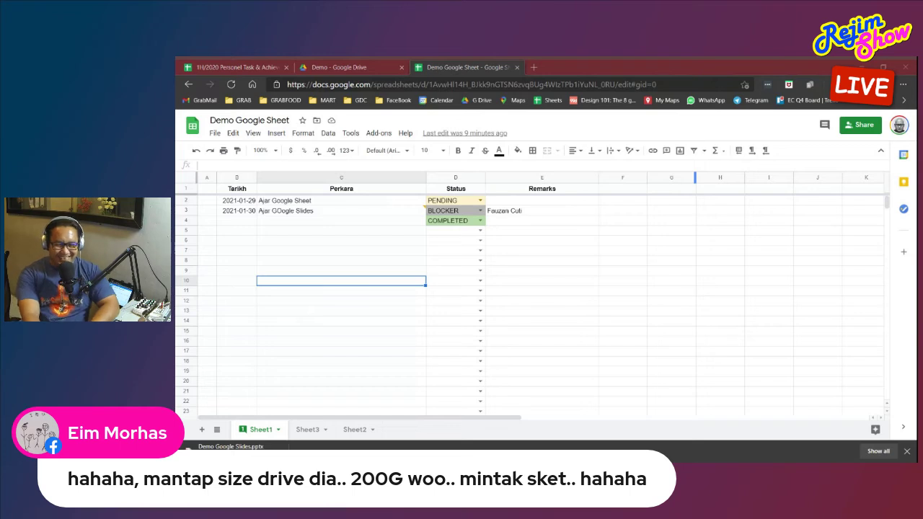
click(317, 66)
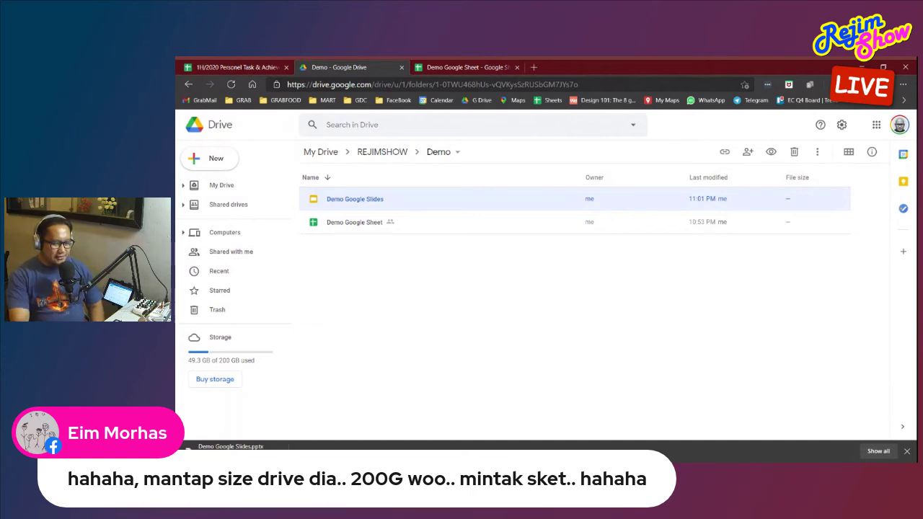
click(906, 451)
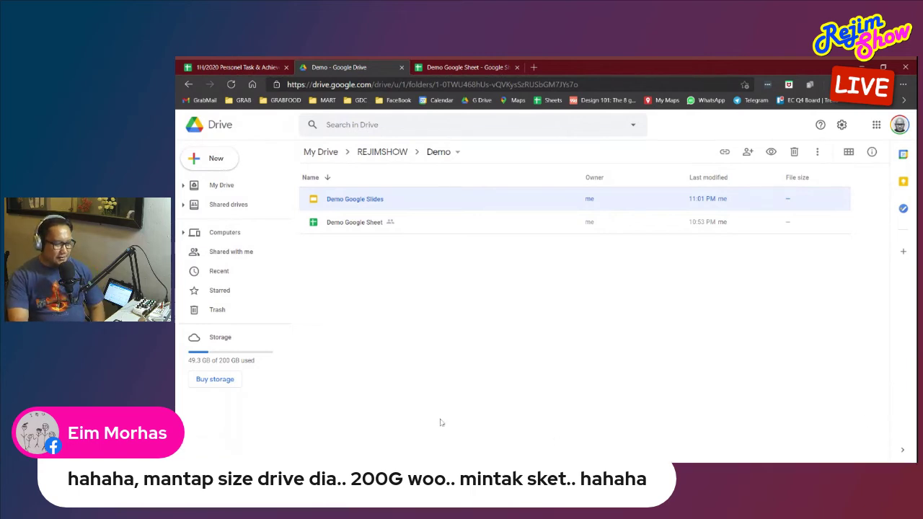
Examine the Google One storage upgrade plans, close that page and return to the Demo Google Sheet spreadsheet
key(Return)
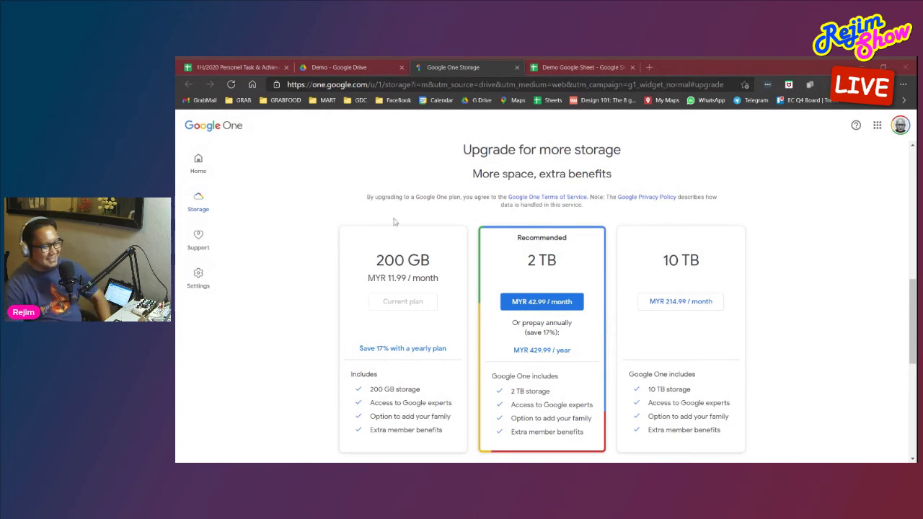
click(516, 67)
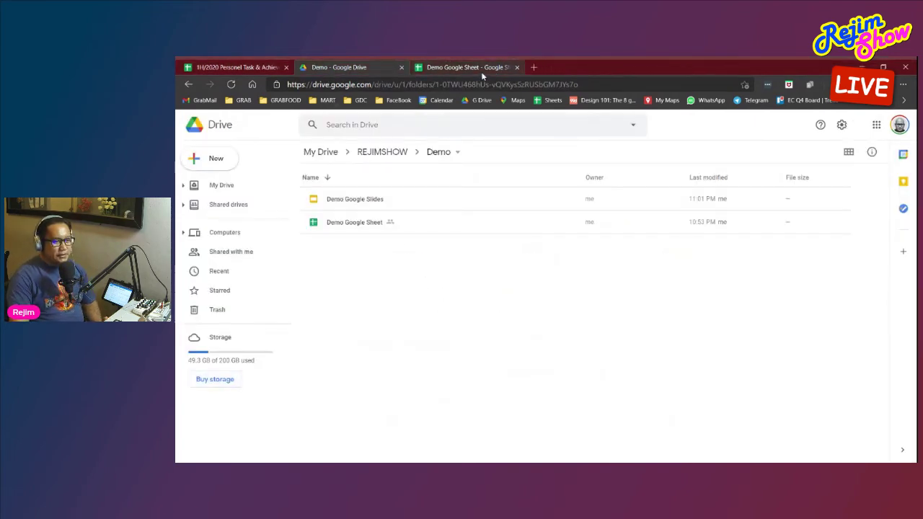
click(481, 67)
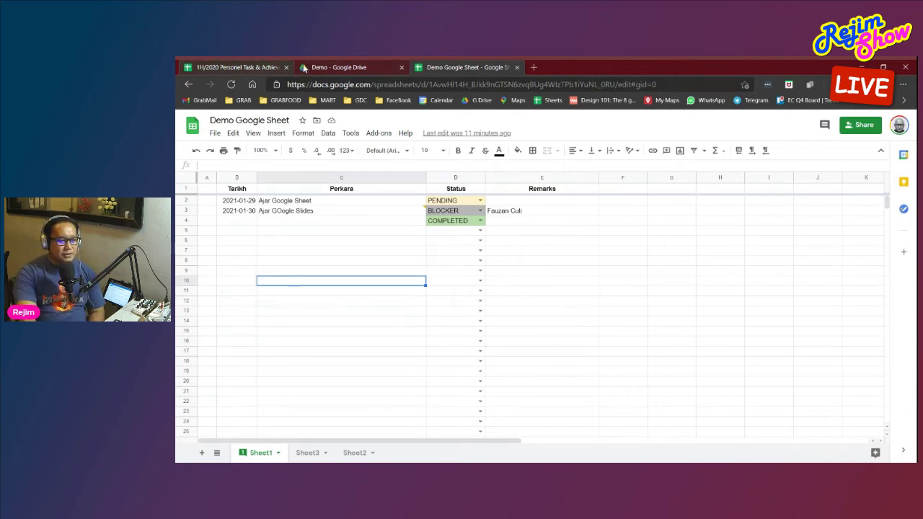
click(335, 67)
key(ctrl+Tab)
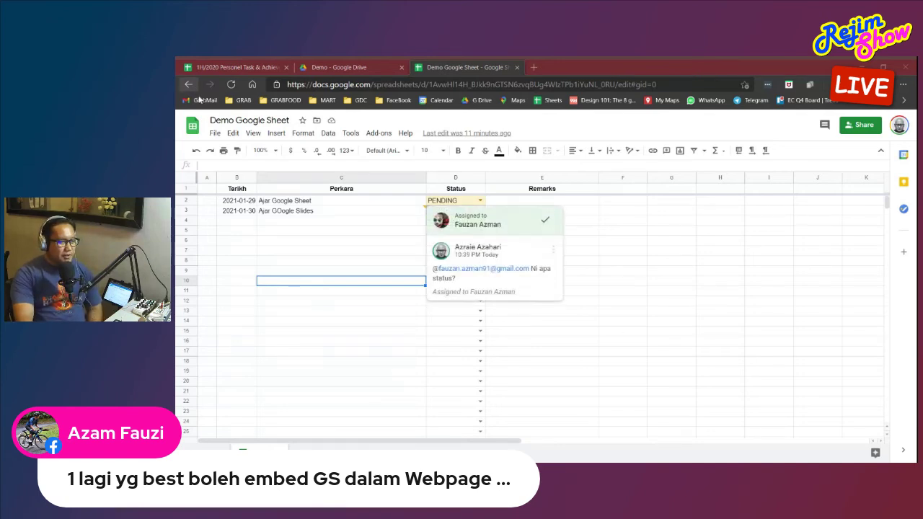
Examine the options for publishing the Demo Google Sheet to the web, and close the dialog without publishing
click(215, 133)
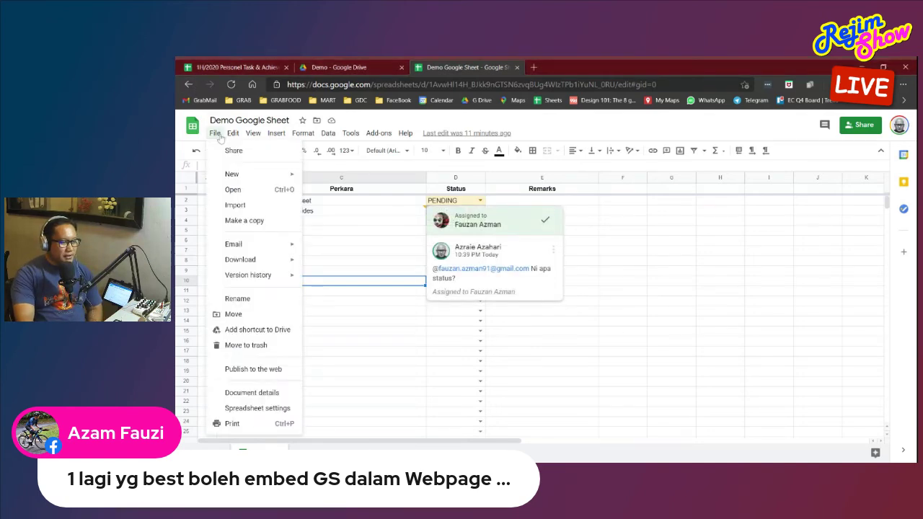
click(253, 369)
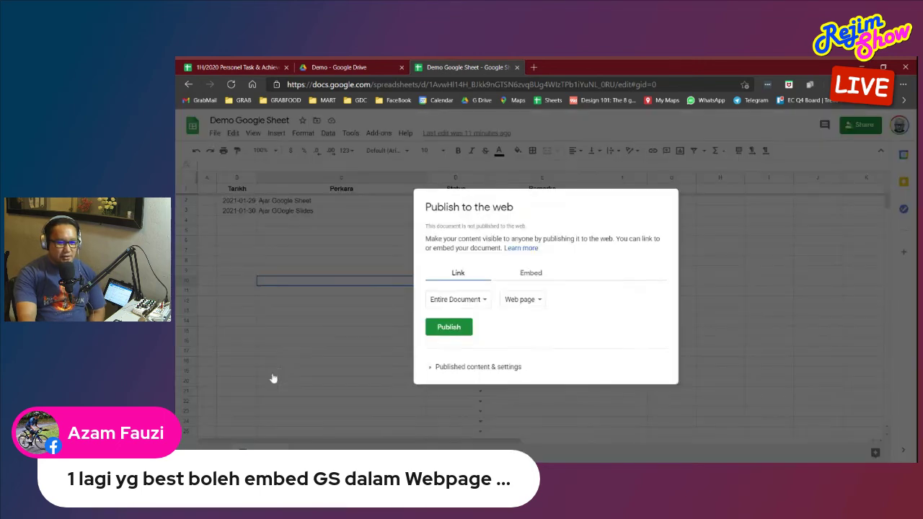
click(484, 307)
click(484, 306)
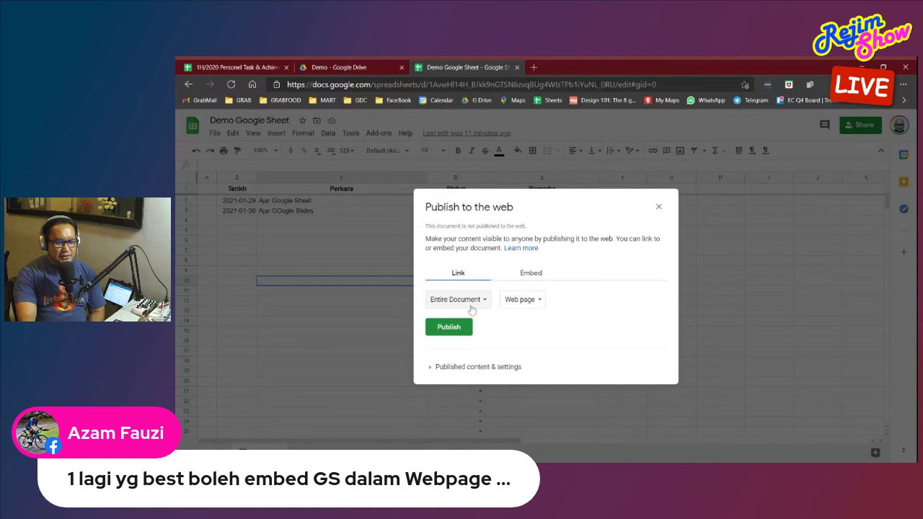
click(470, 306)
click(476, 297)
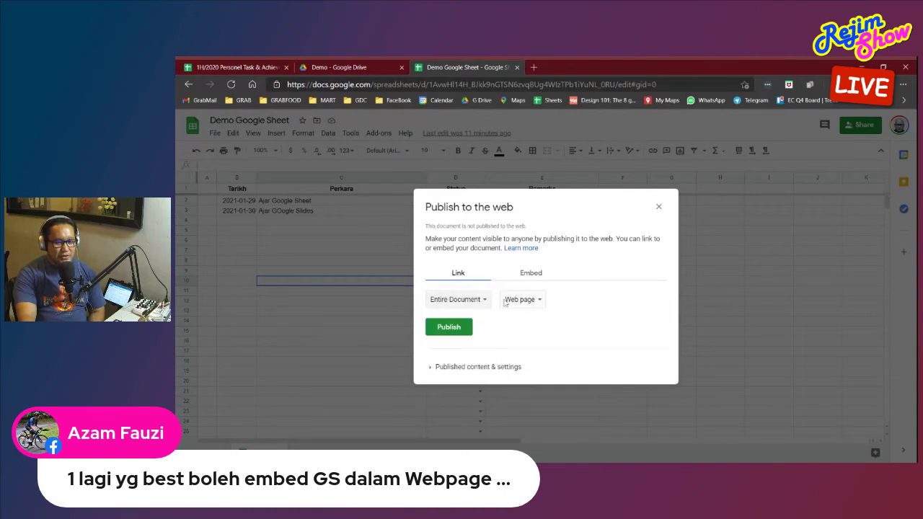
click(540, 302)
click(654, 272)
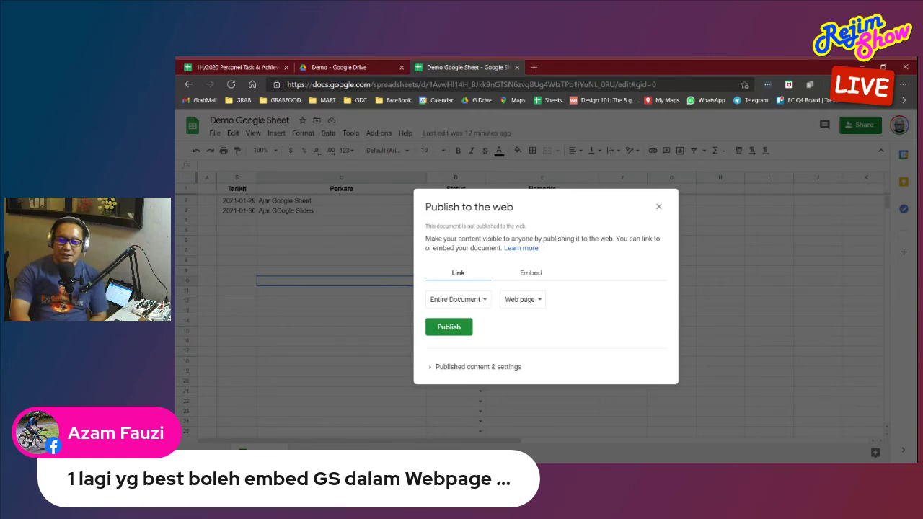
click(658, 207)
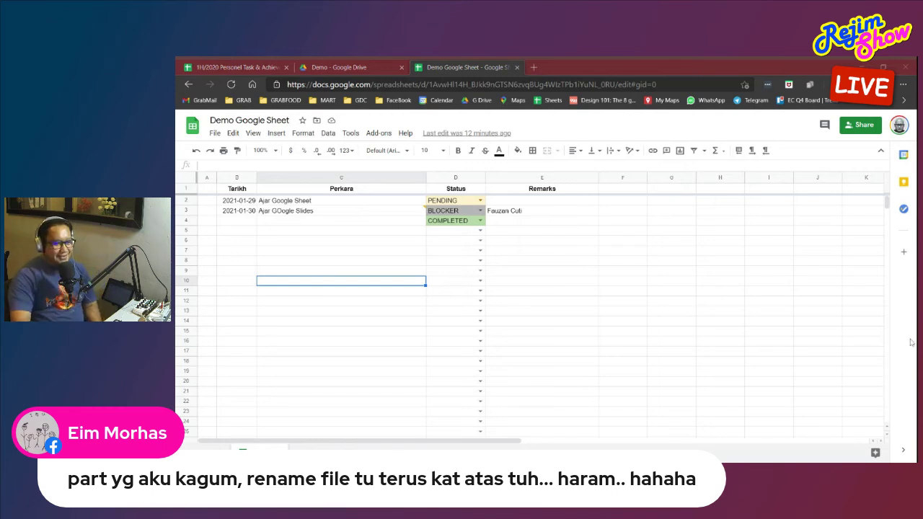
Show where the spreadsheet's title can be edited without changing it, and check the Demo folder on Drive before returning
click(250, 120)
click(420, 125)
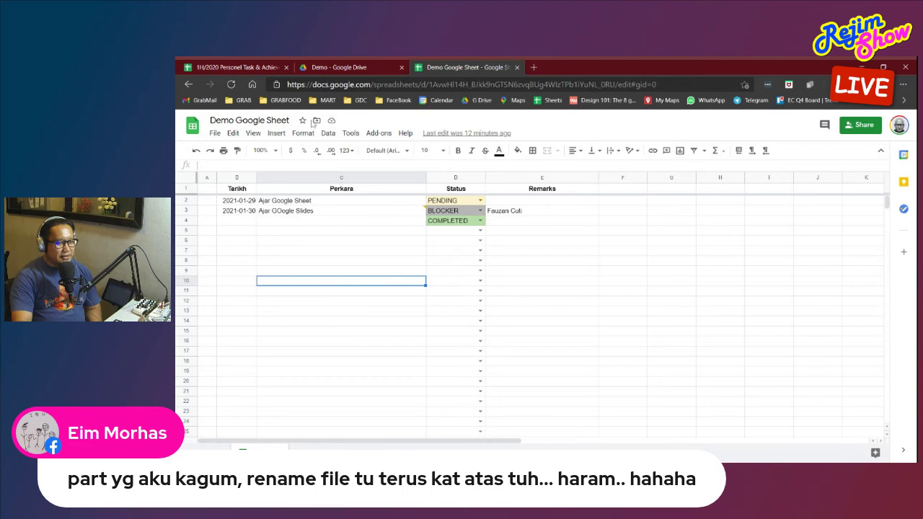
click(333, 67)
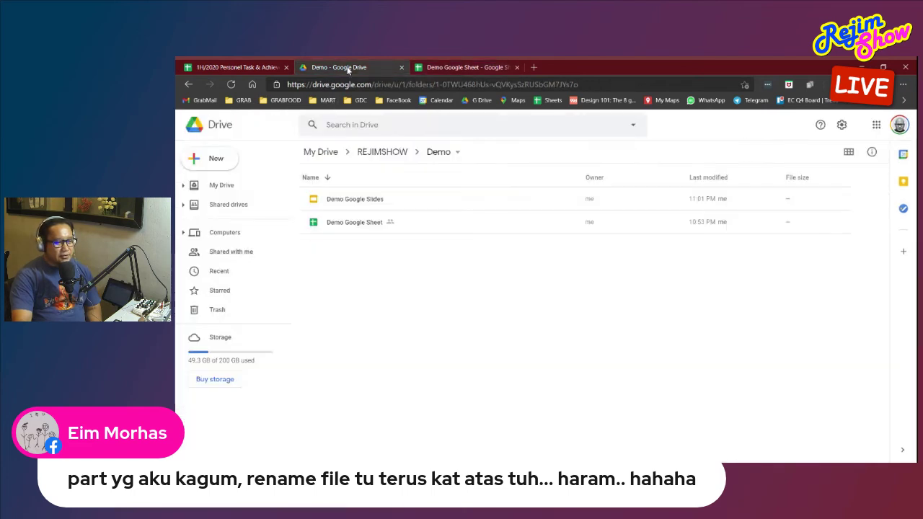
click(473, 67)
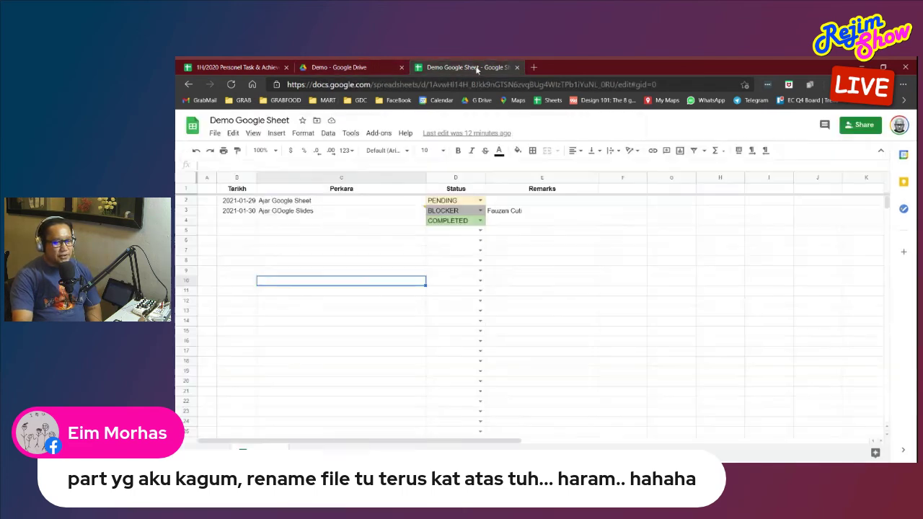
Browse the spreadsheet's move destinations from Demo up to the REJIMSHOW folder, and close the dialog without moving the file
click(315, 121)
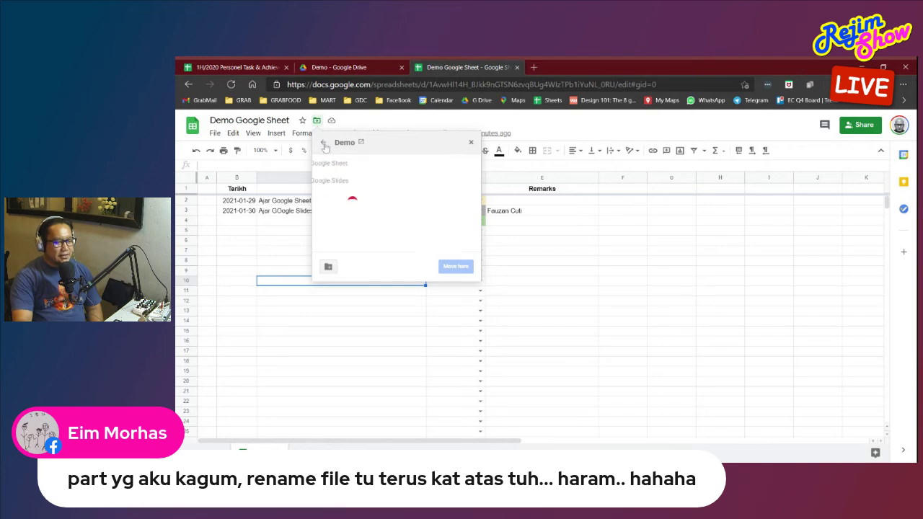
click(323, 142)
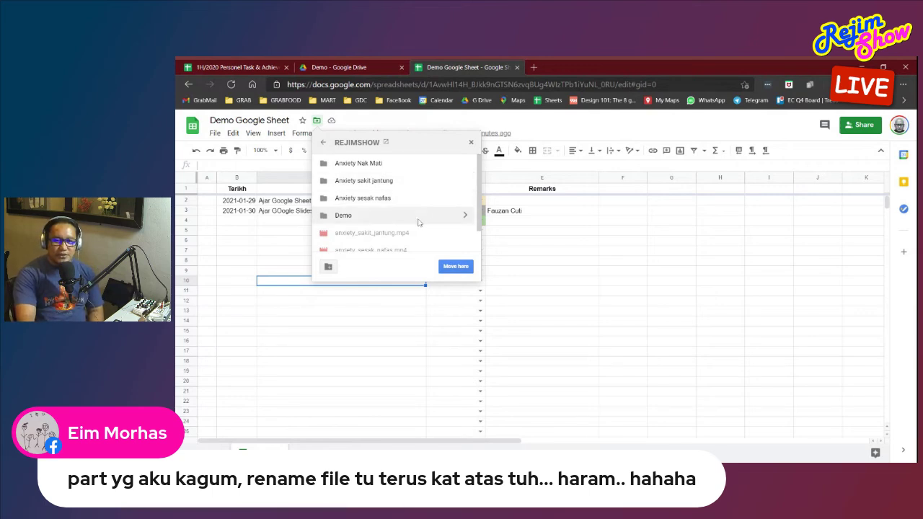
click(471, 142)
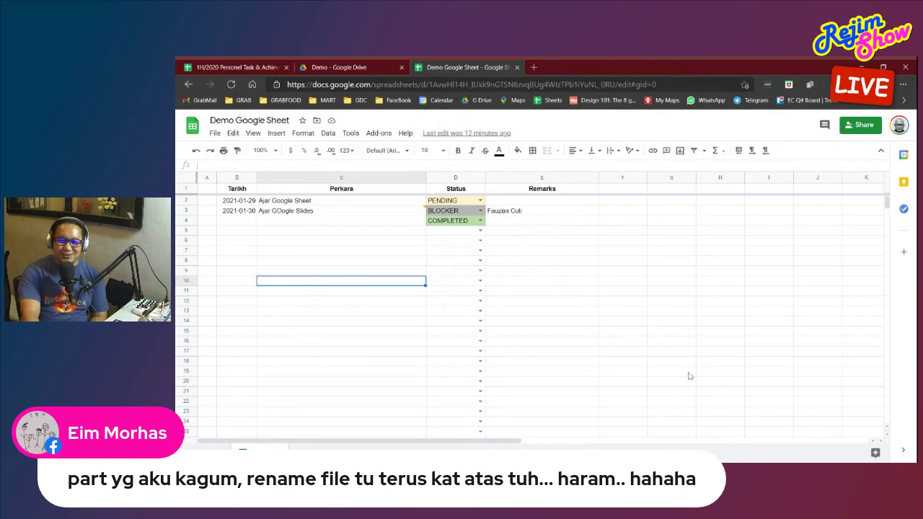
click(215, 134)
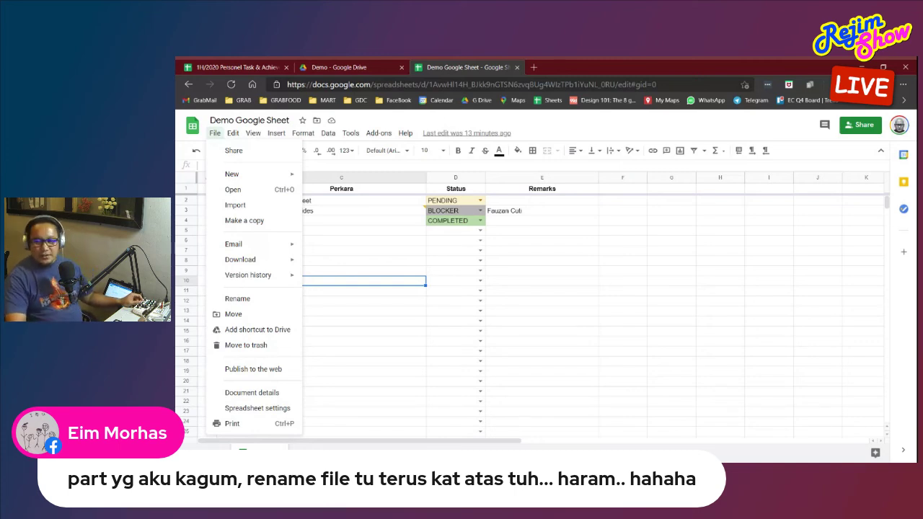
click(567, 248)
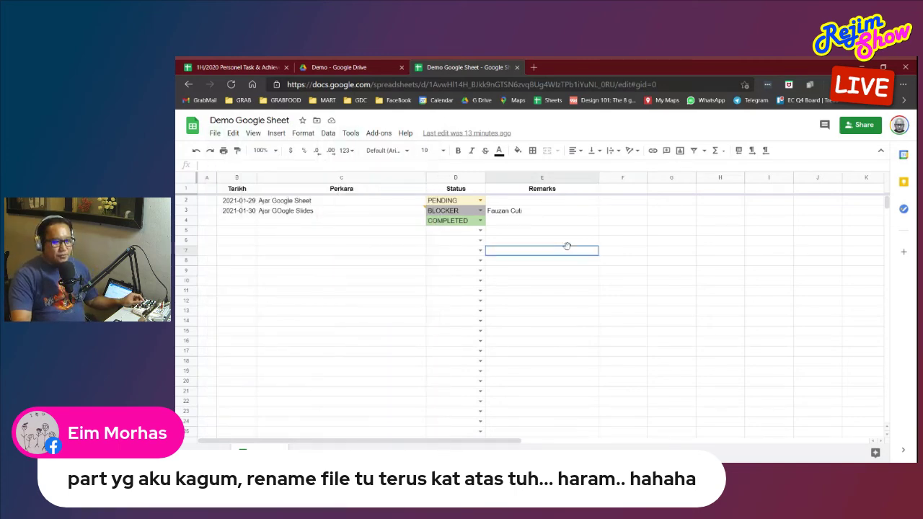